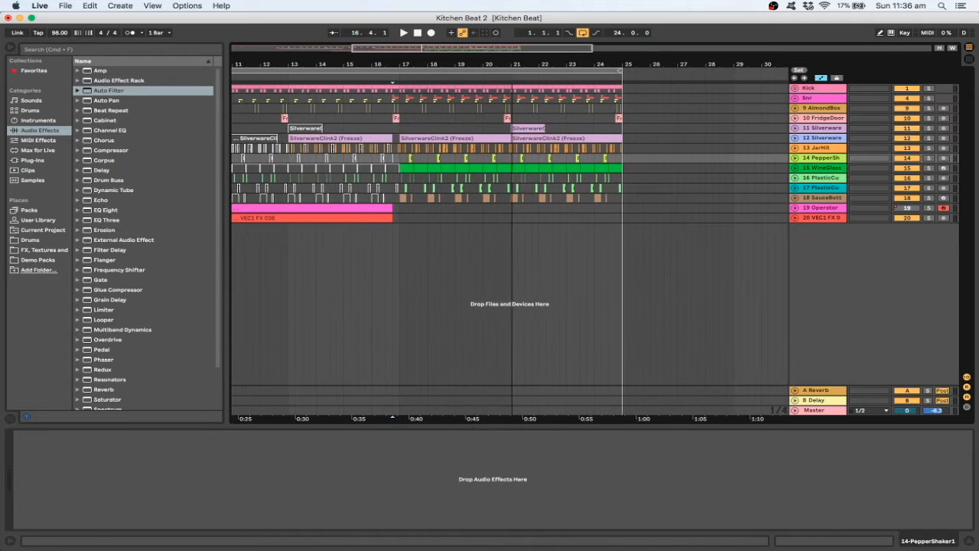
Step: Play the arrangement from bar 17 through to bar 21 and stop
left_click(372, 161)
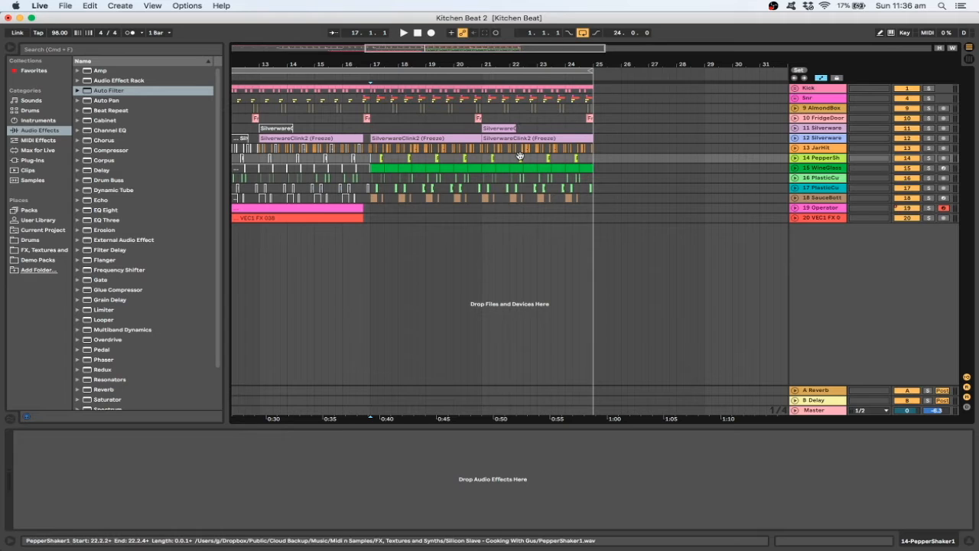
key("space")
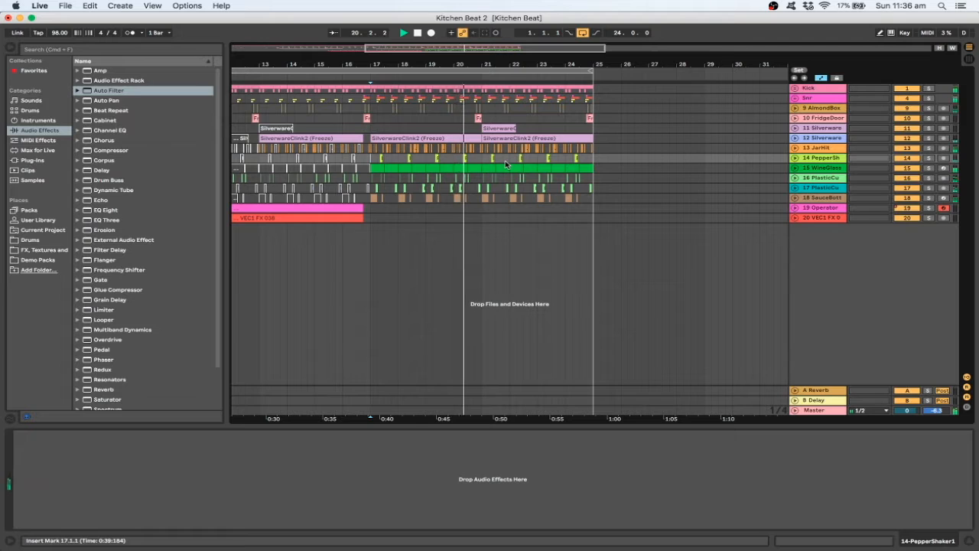
key("space")
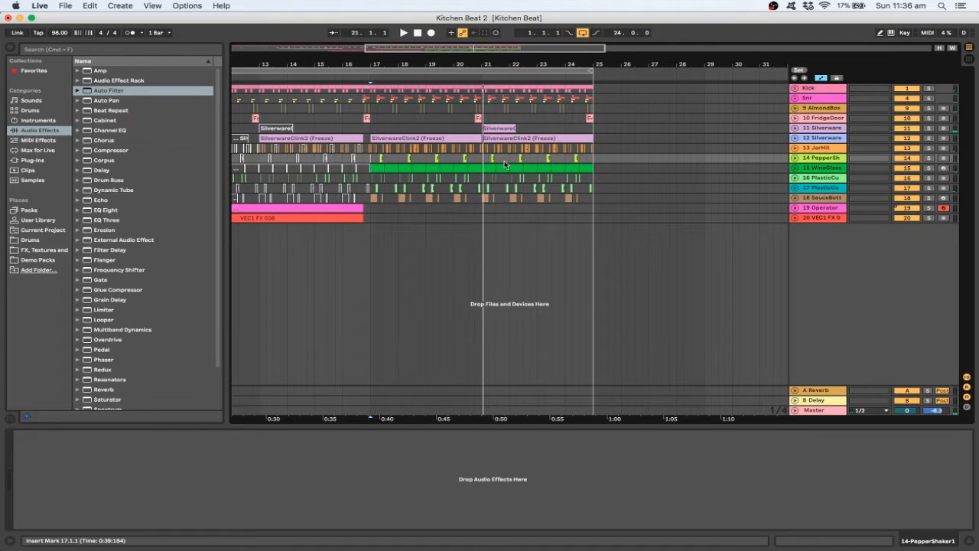
Step: Set the arrangement loop to start at bar 17 and run for 8 bars
left_click(608, 178)
double_click(556, 49)
left_click_drag(234, 70, 385, 70)
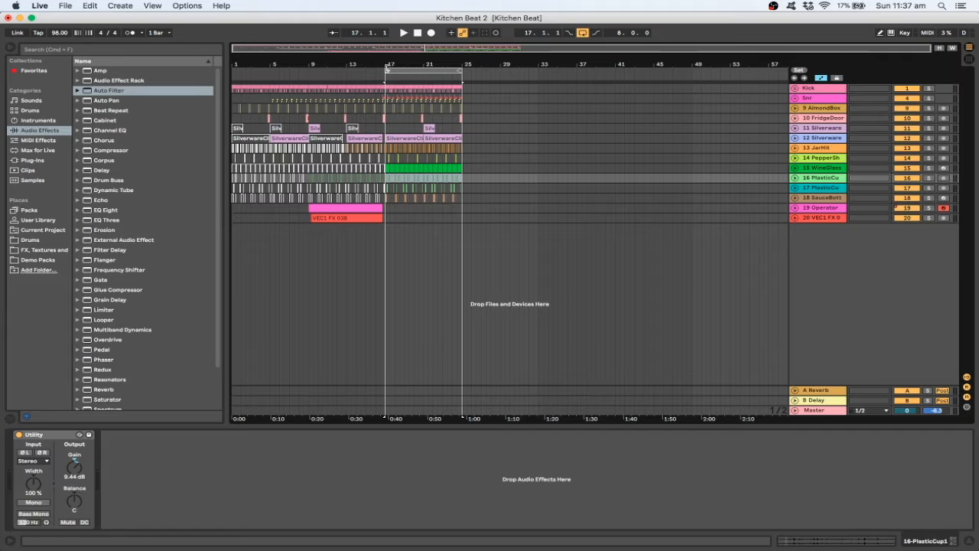
key("z")
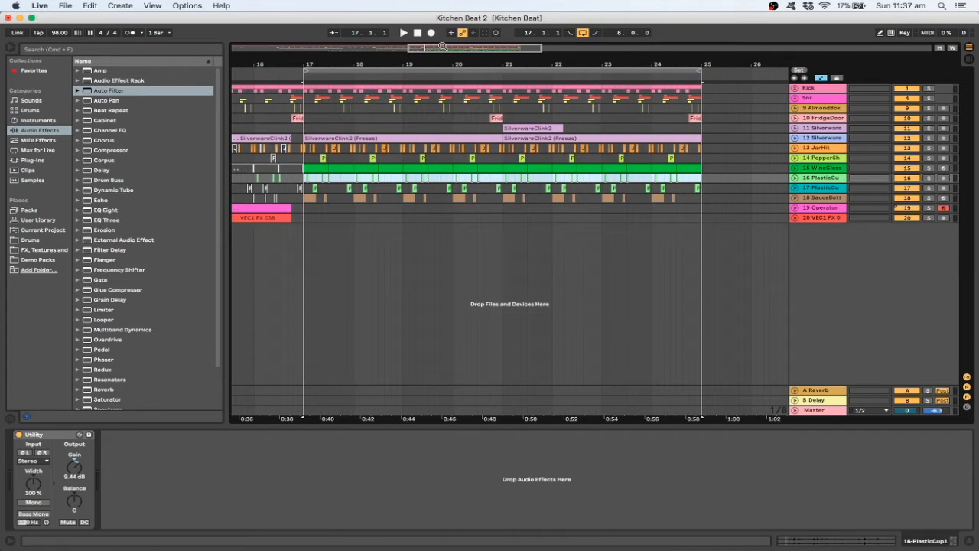
Step: Play the looped section from bar 17 and stop around 20.4 to find the gap in the AlmondBox track
left_click(309, 108)
left_click_drag(571, 64, 627, 88)
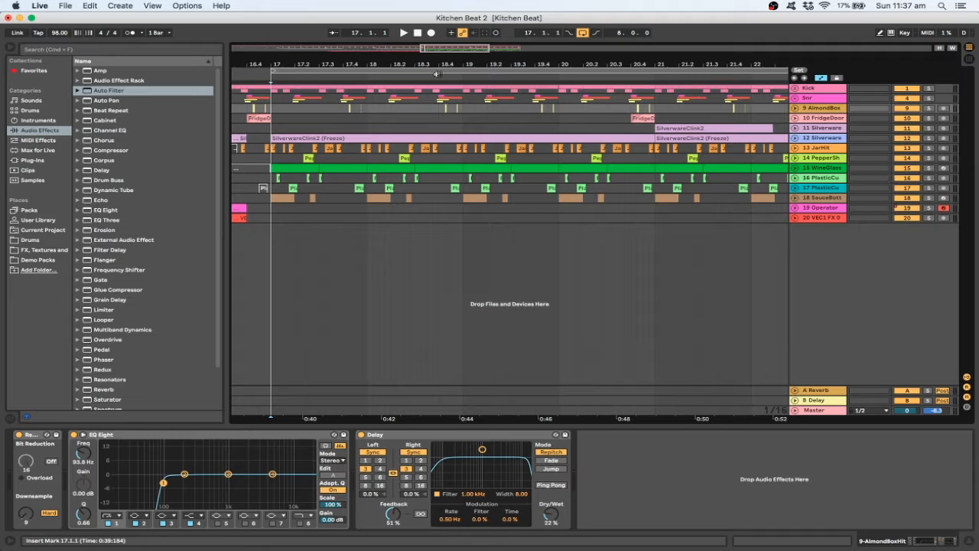
key("space")
left_click_drag(443, 48, 473, 88)
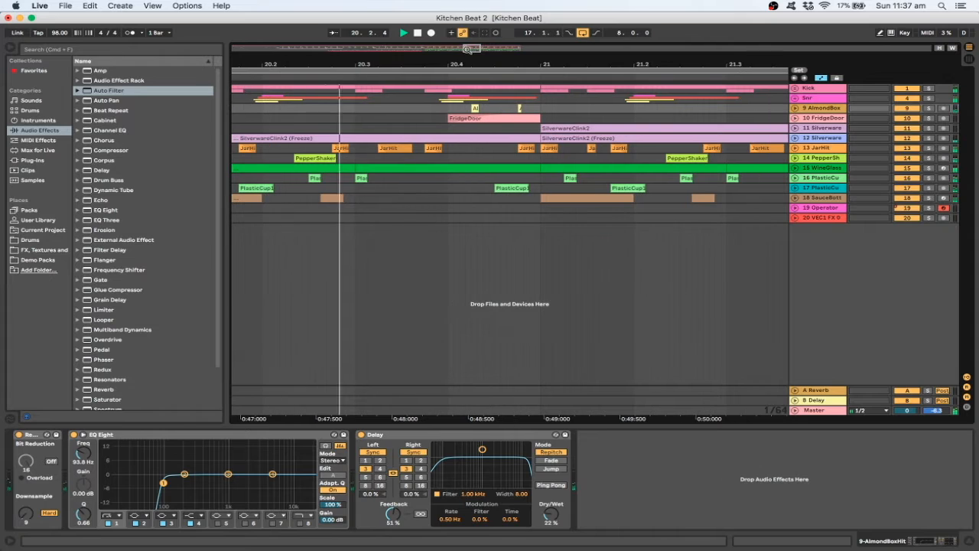
key("space")
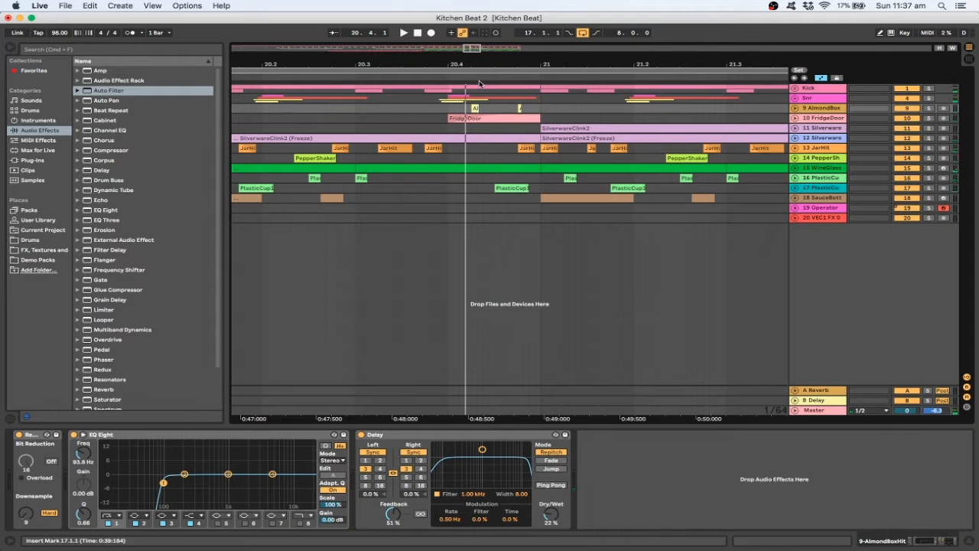
Step: Set the grid to 1/16 and copy the AlmondBoxHit clip from 20.4.2 to 20.4.3
left_click_drag(472, 48, 472, 50)
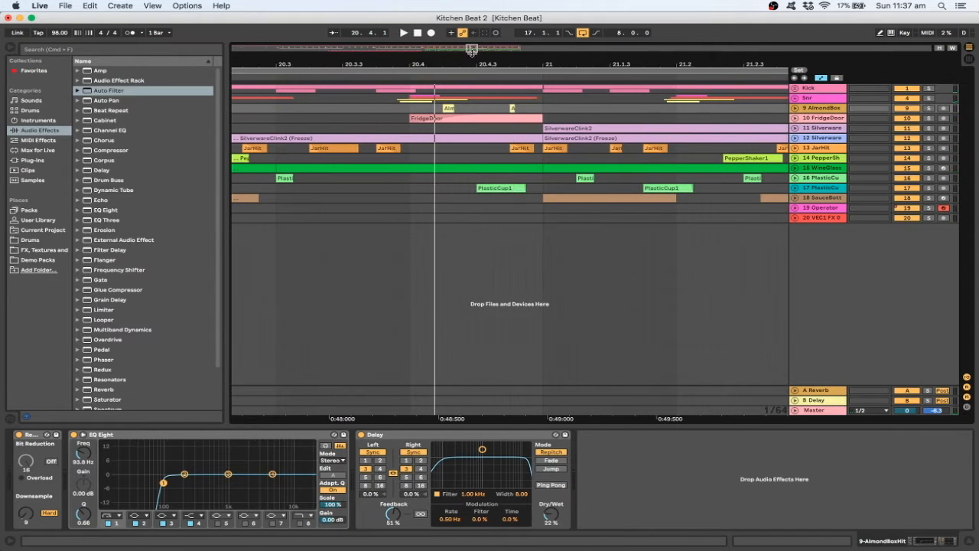
right_click(485, 109)
left_click(567, 215)
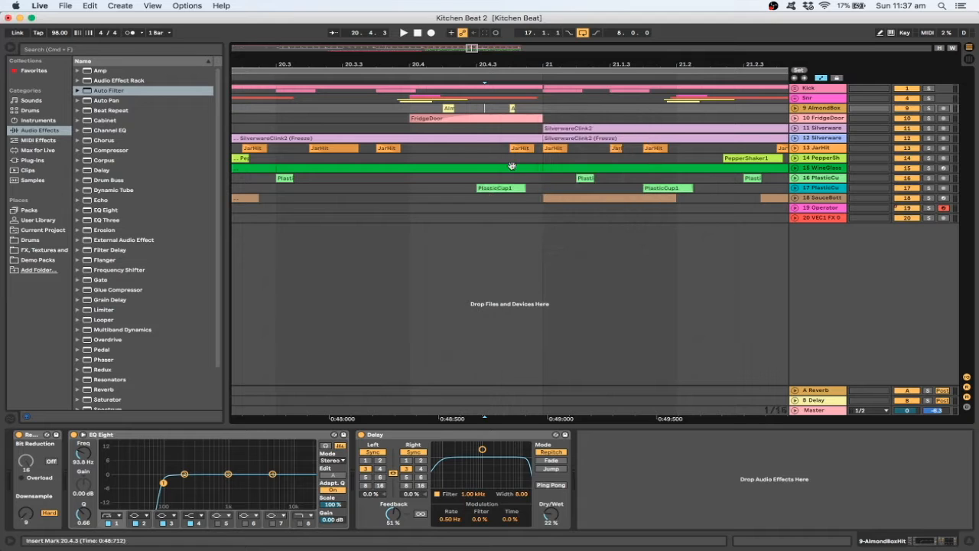
left_click(448, 108)
key("space")
key("space")
left_click_drag(450, 109, 494, 115)
left_click(477, 117)
key("space")
left_click(481, 108)
key("space")
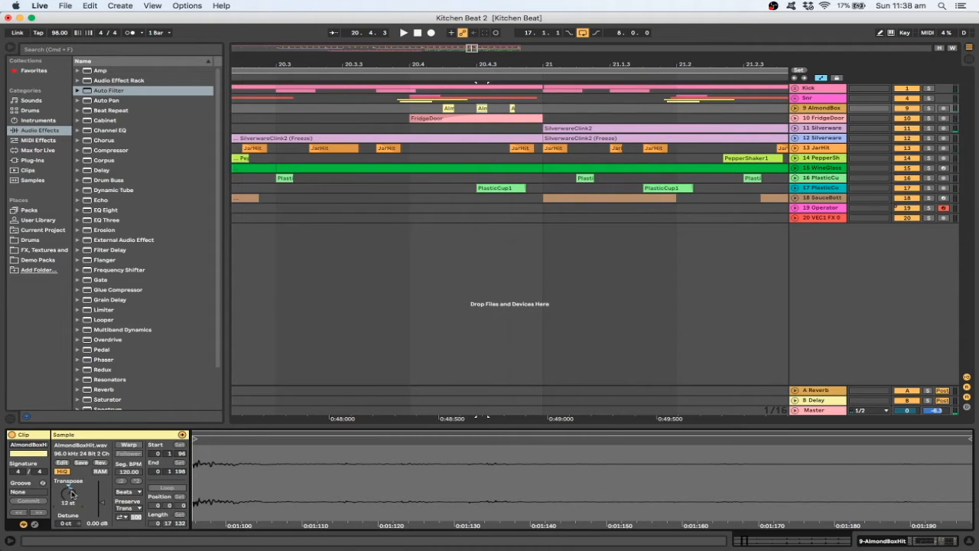
Step: Transpose the copied AlmondBoxHit clip to -24 st and play it from 20.4.1
left_click_drag(71, 495, 71, 507)
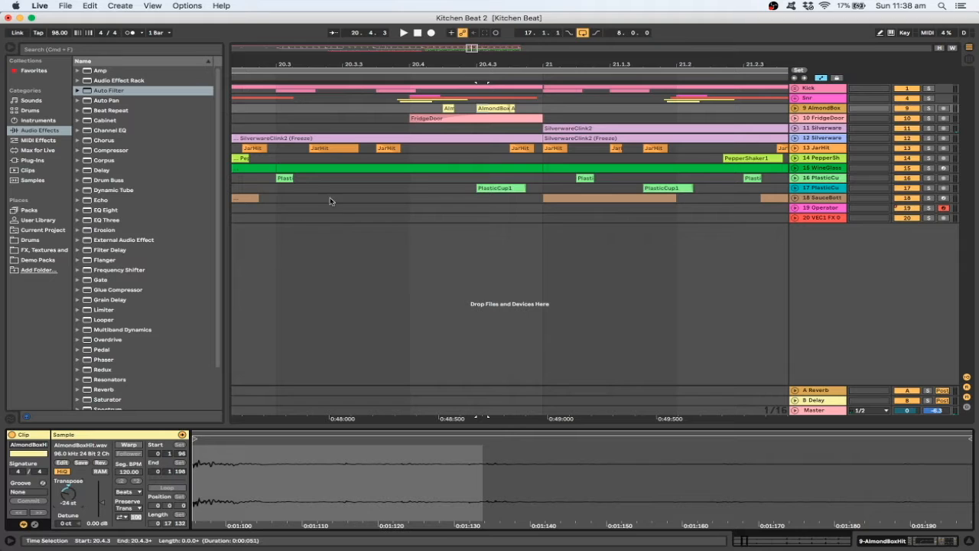
left_click(411, 120)
key("space")
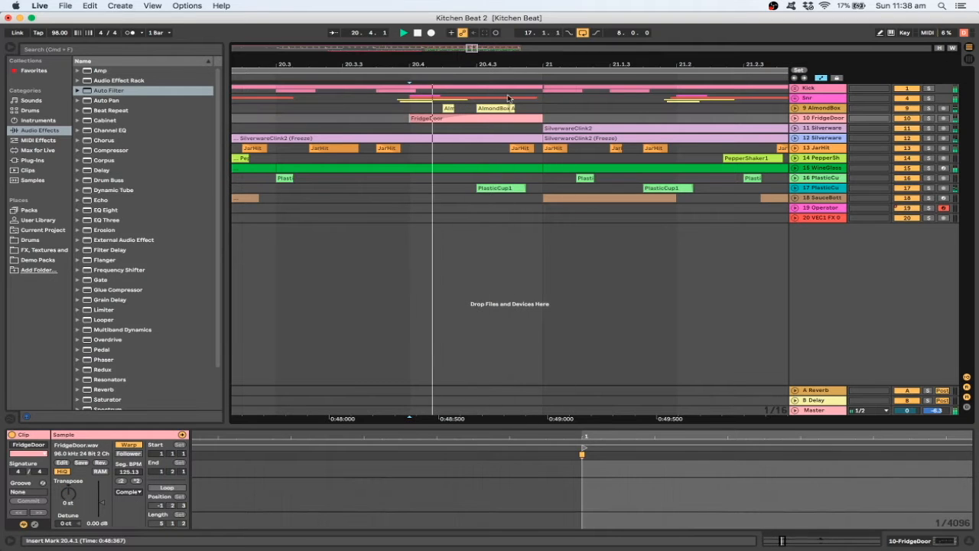
Step: Try swapping the -24 st AlmondBoxHit copy with the clip at 20.4.4, and replay the passage from 20.4.1
left_click(539, 109)
key("space")
left_click_drag(542, 108, 521, 111)
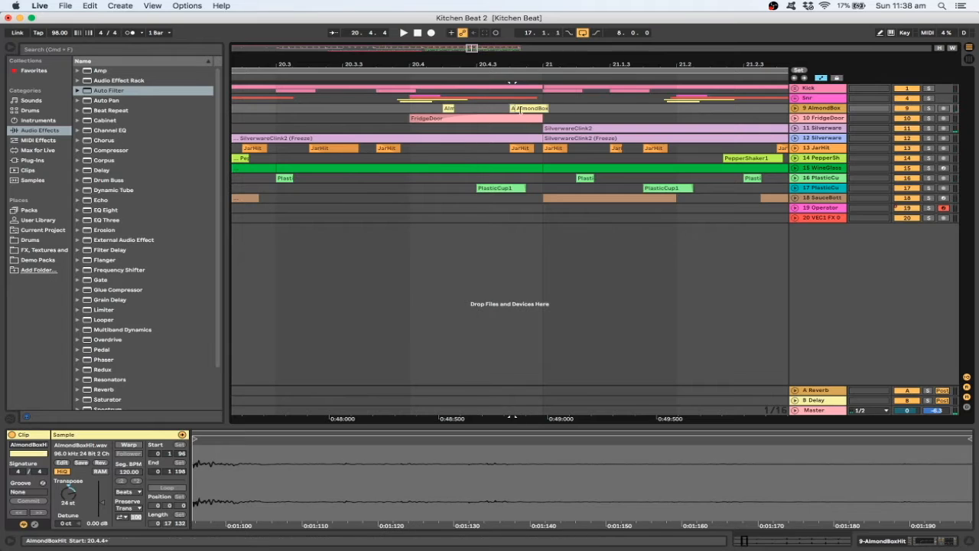
left_click(522, 111)
left_click(526, 109)
mouse_move(513, 108)
left_mouse_down()
mouse_move(480, 109)
mouse_move(522, 112)
left_mouse_up()
left_click(408, 109)
key("space")
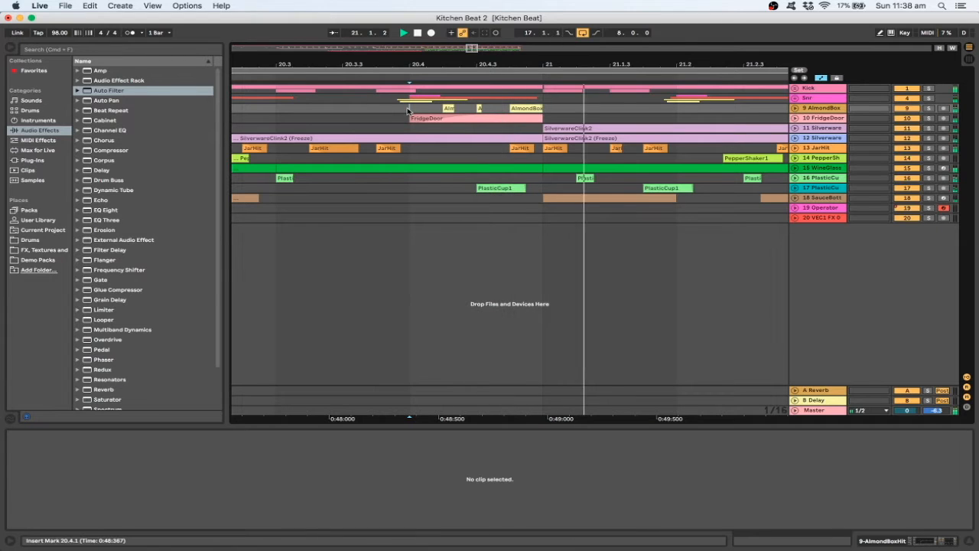
key("space")
key("space")
key("space")
key("space")
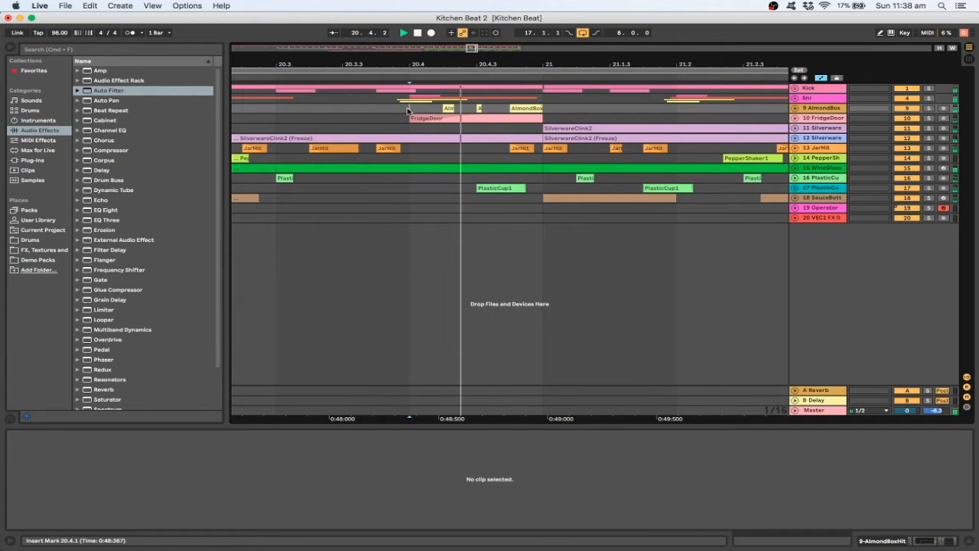
Step: Undo the clip swap and the transposition, and remove the AlmondBoxHit copy at 20.4.3
key("super+z")
key("super+z")
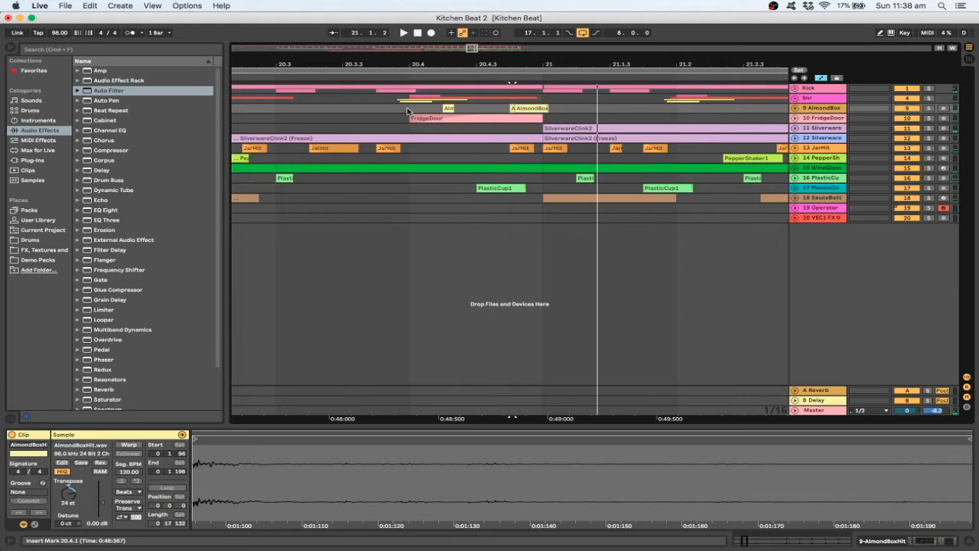
key("super+z")
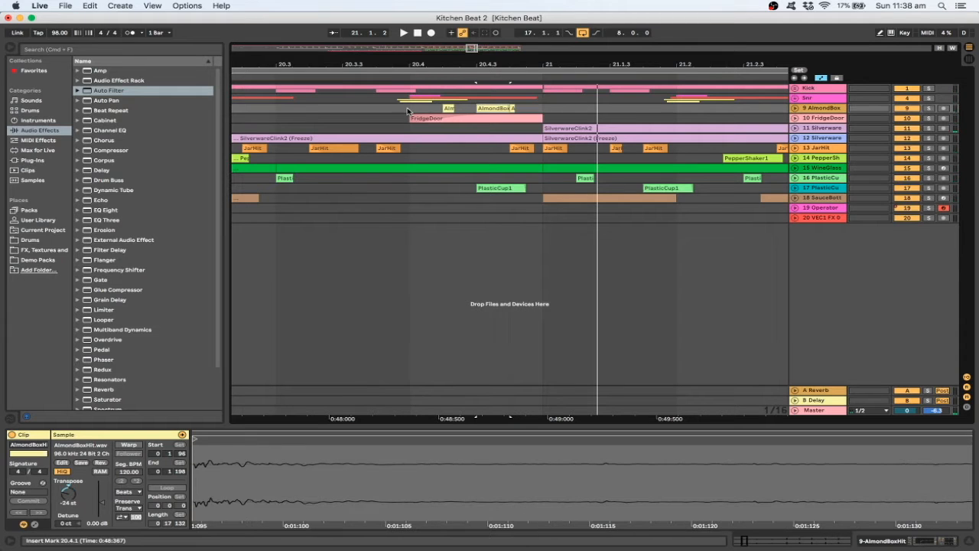
key("super+z")
key("Delete")
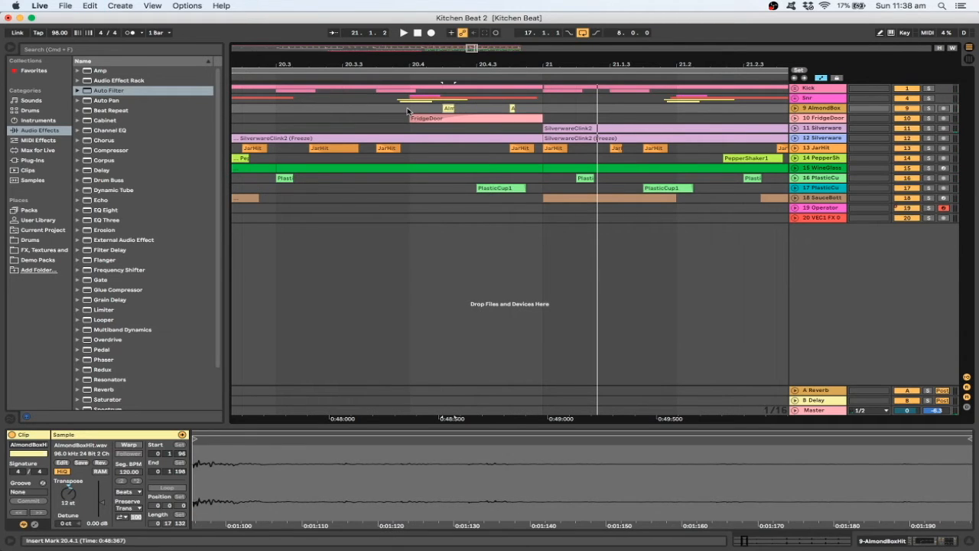
Step: Set the grid to 1/32, duplicate the AlmondBoxHit clip at 20.4.4 one 1/32 step further on, and play the passage
left_click(417, 111)
right_click(419, 108)
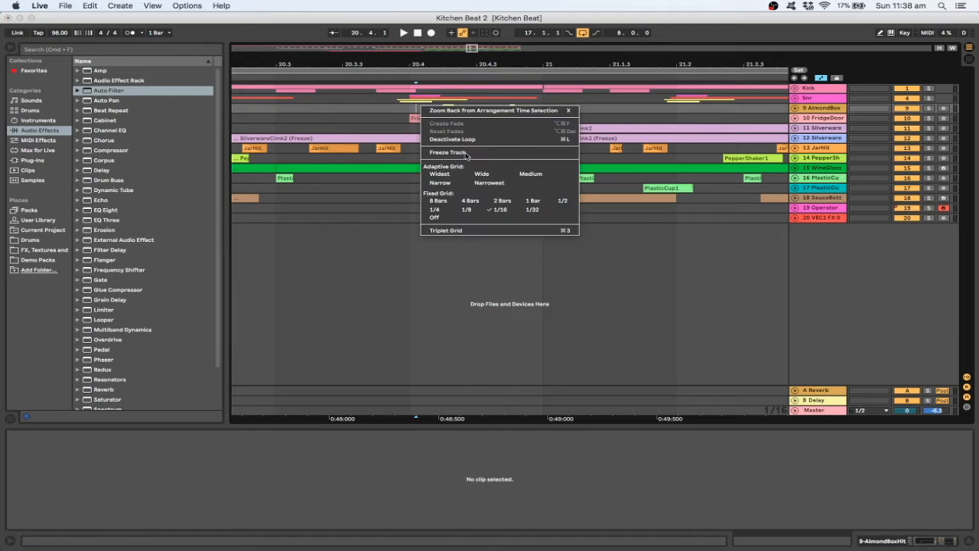
left_click(532, 211)
left_click(515, 108)
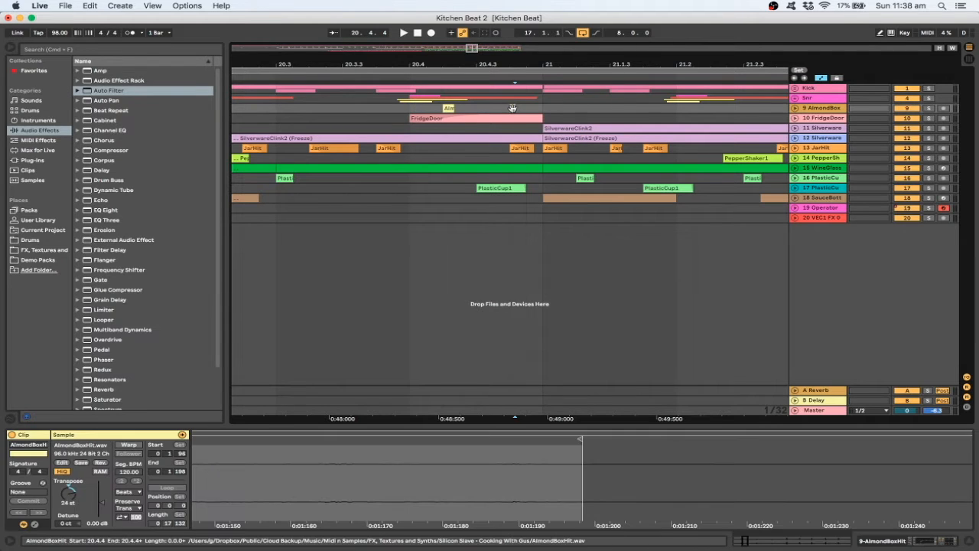
key("super+d")
left_click(406, 113)
key("space")
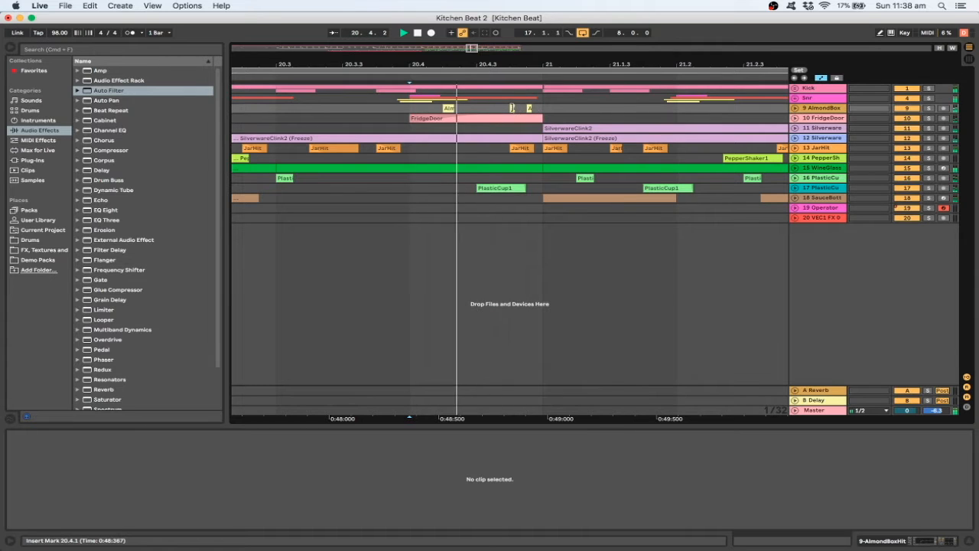
key("space")
Step: Copy the AlmondBoxHit clip from 20.4.2 to 20.4.3 and audition the fill from 20.3.4
left_click_drag(450, 109, 486, 111)
left_click(399, 109)
key("space")
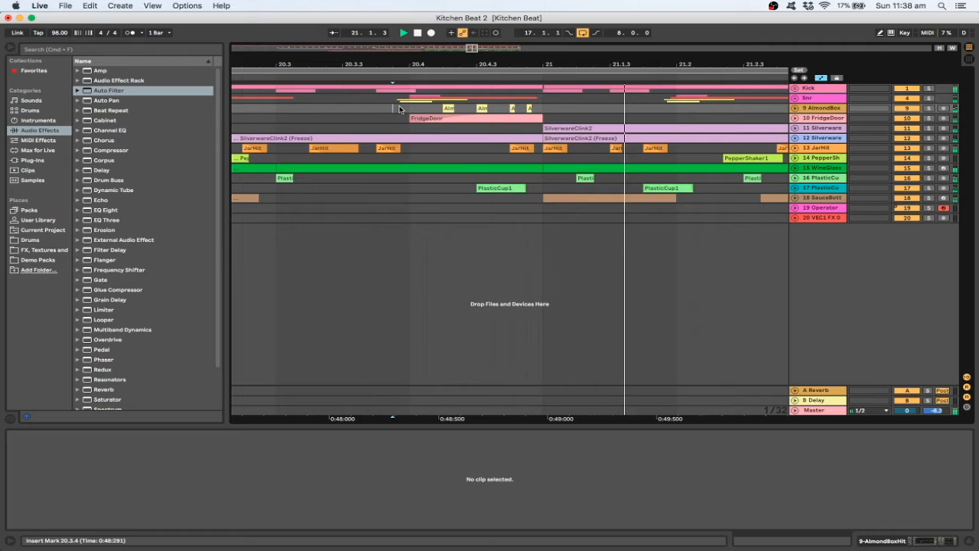
key("space")
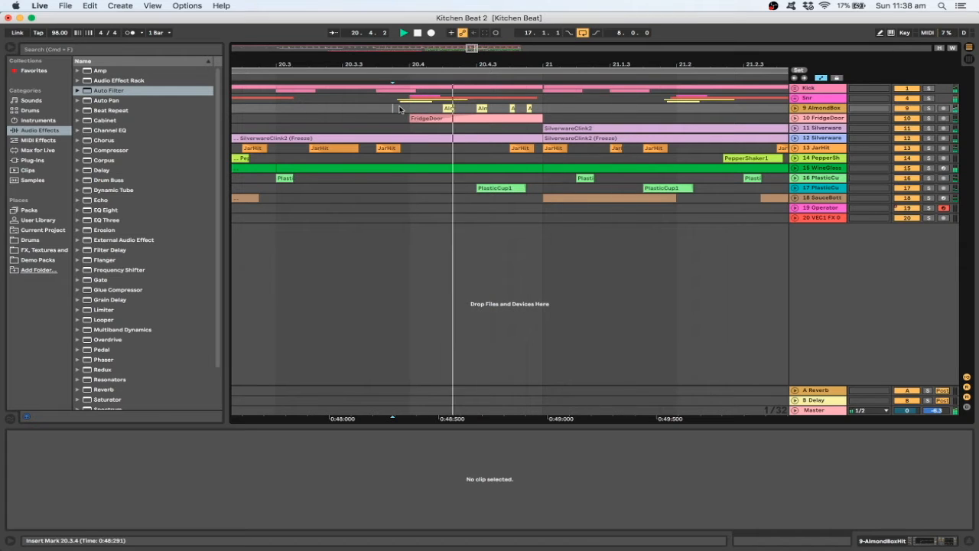
key("space")
Step: Set the grid to 2 bars and duplicate the AlmondBox clips of bars 17 to 21 onto bars 21 to 25
left_click_drag(471, 48, 463, 4)
right_click(414, 118)
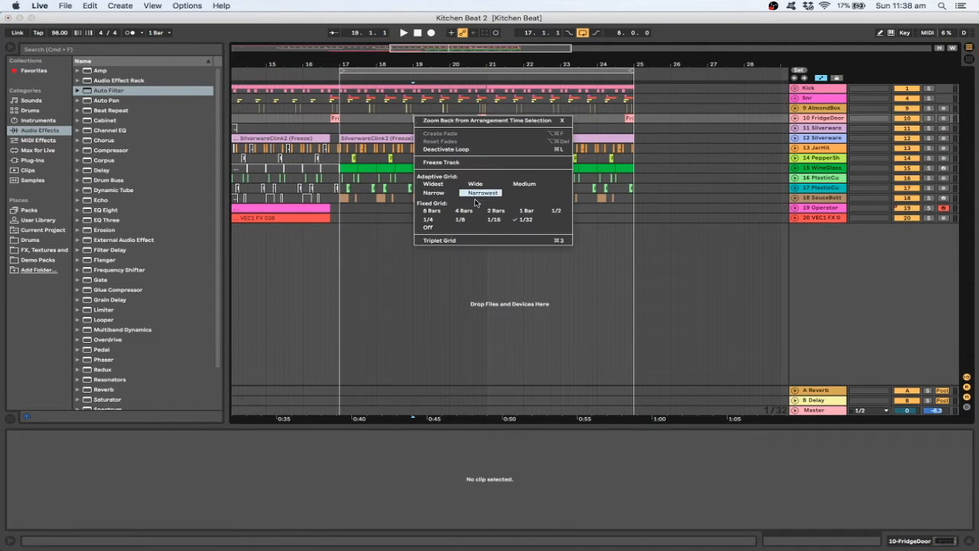
left_click(496, 210)
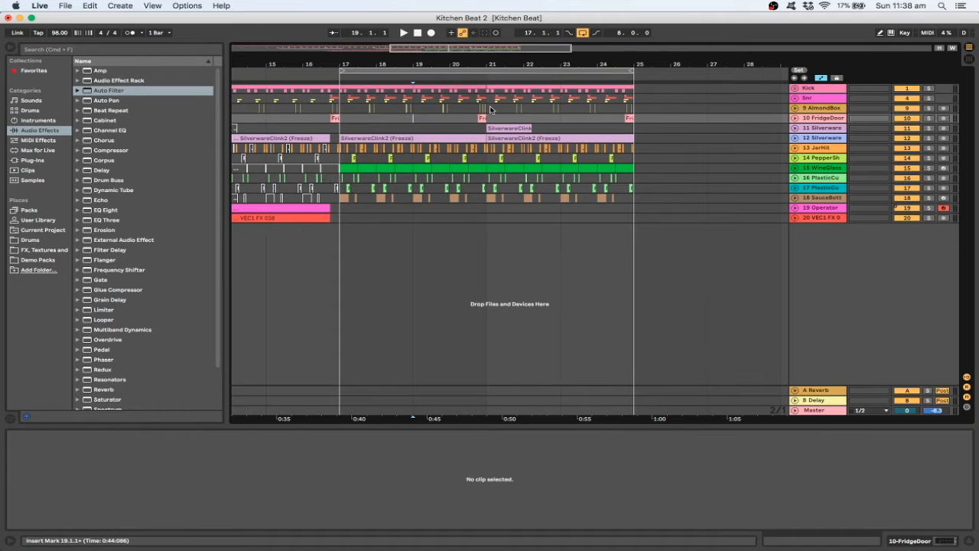
left_click_drag(491, 110, 343, 113)
key("super+d")
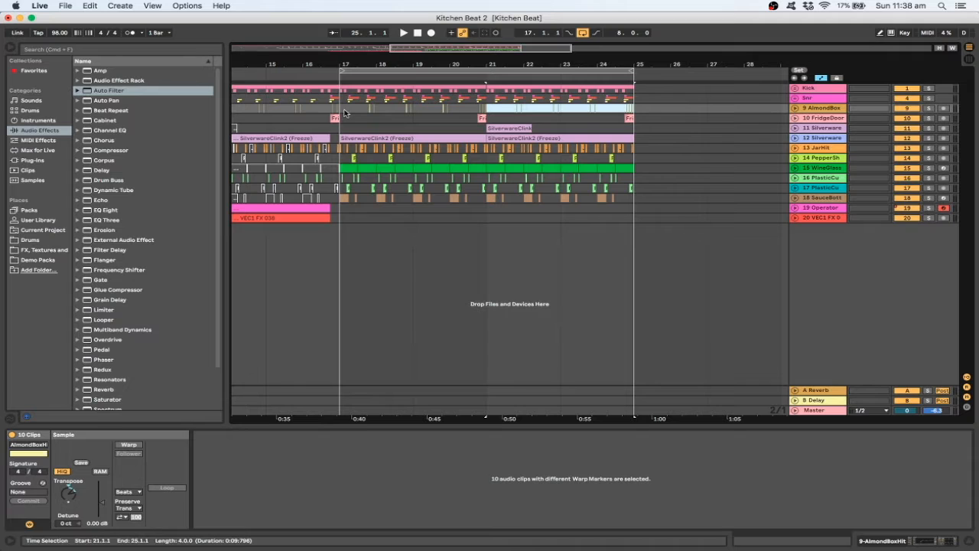
left_click(343, 113)
left_click(346, 121)
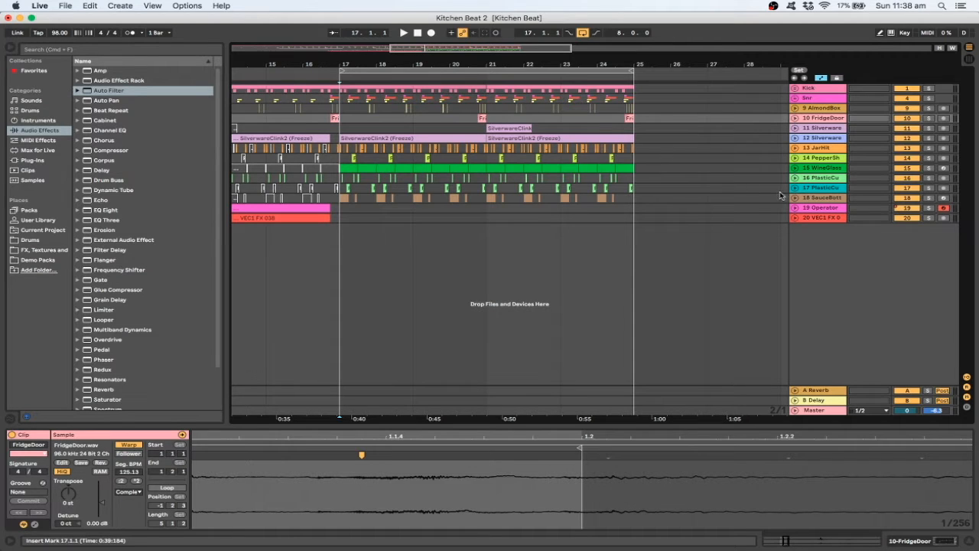
Step: Insert a new audio track below the AlmondBox track and set its volume to -11.4 dB
left_click(814, 107)
key("super+t")
left_click_drag(907, 127, 908, 137)
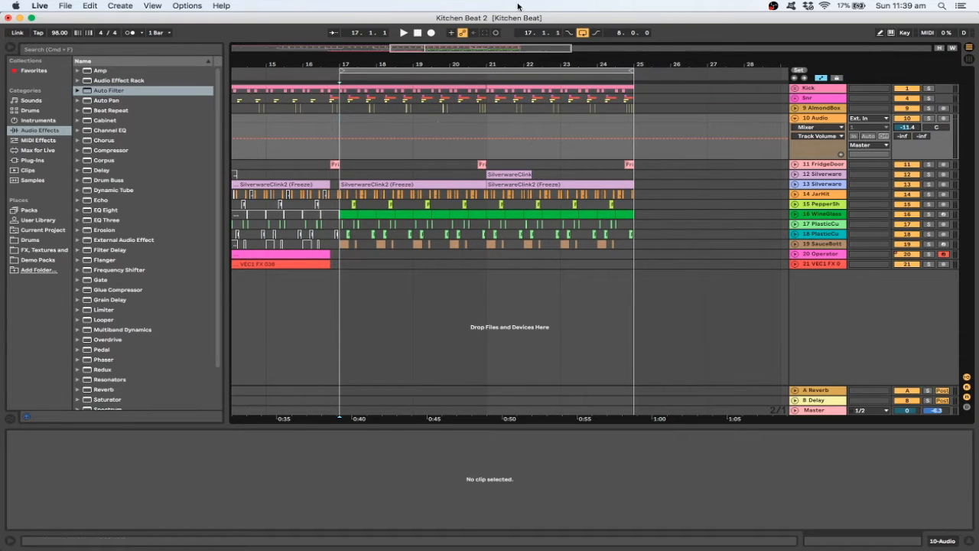
Step: Browse the Drums folder to Fills + Loops, Fills, Beta Monkey Music, and expand the Funk Rock samples
left_click_drag(445, 48, 438, 20)
left_click(32, 239)
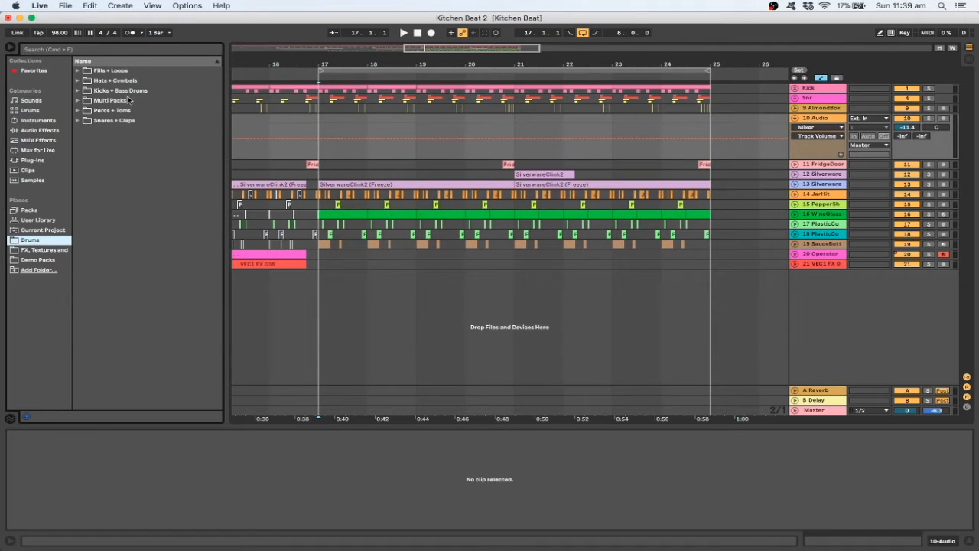
left_click(78, 71)
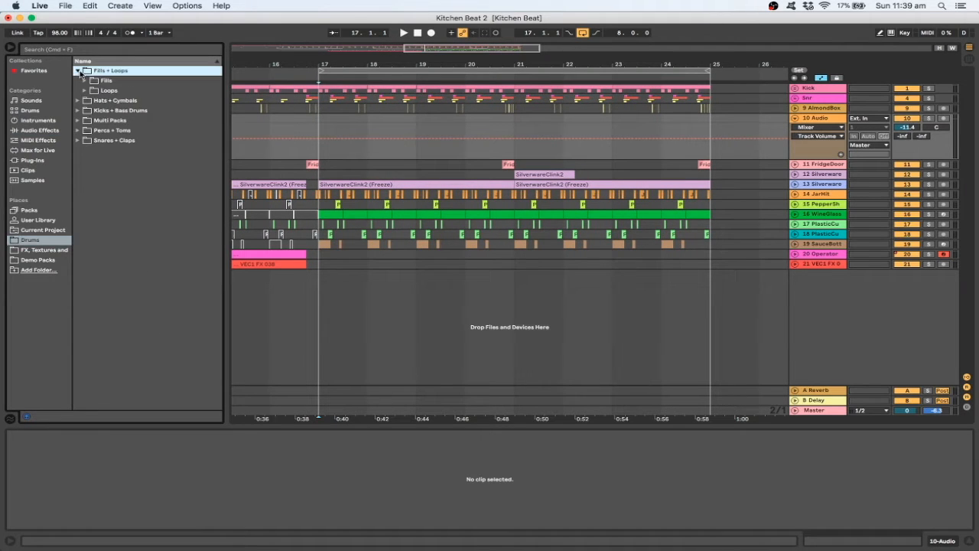
left_click(84, 81)
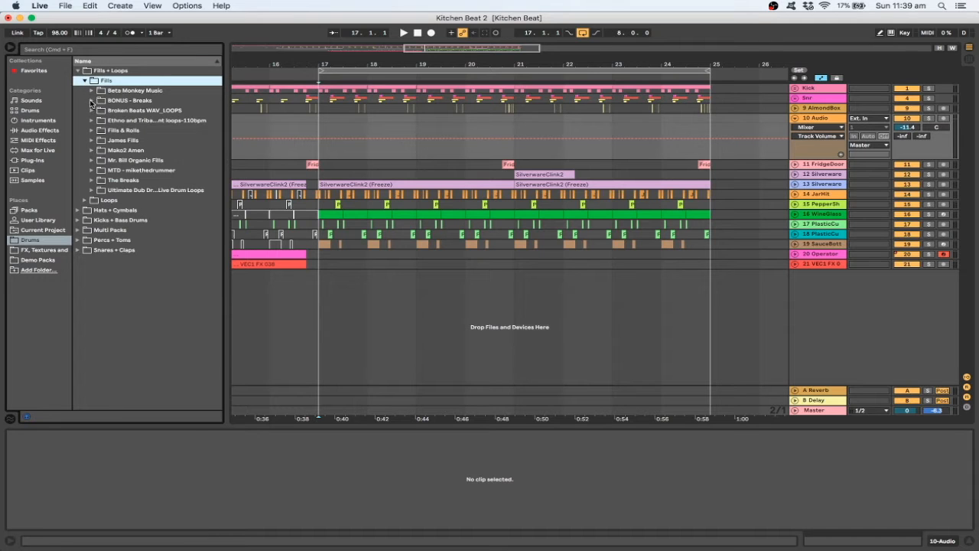
left_click(91, 91)
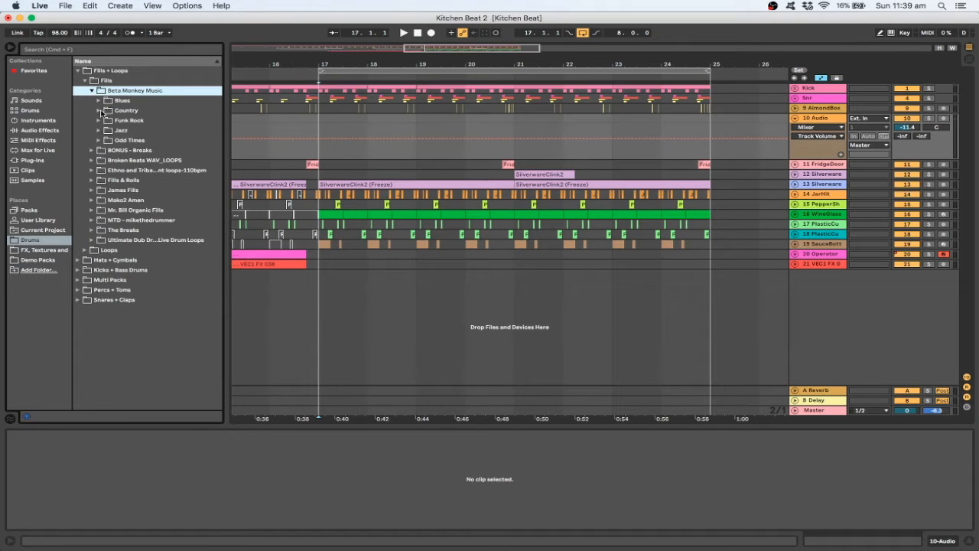
left_click(100, 123)
Step: Audition the Funk Rock fill and groove samples, including the 108_HH_Groove and 109_EFX_Groove files, ending on 108_HH_Groove_f_02.wav
left_click(126, 132)
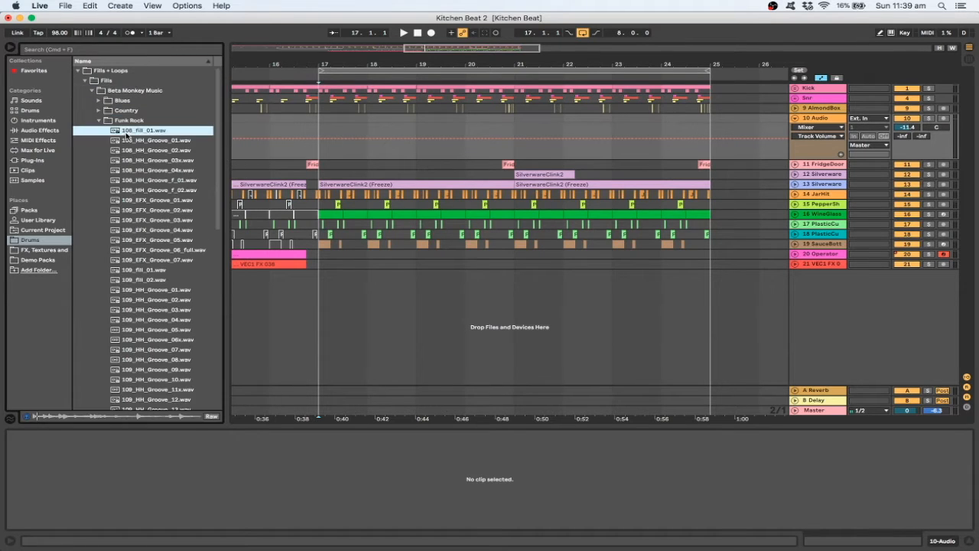
left_click(140, 161)
left_click(143, 190)
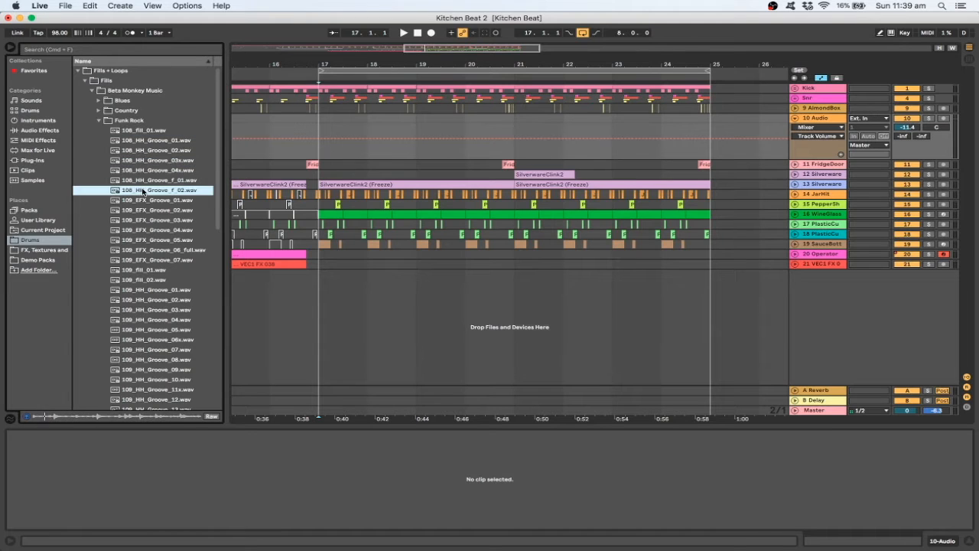
left_click(148, 240)
left_click(153, 212)
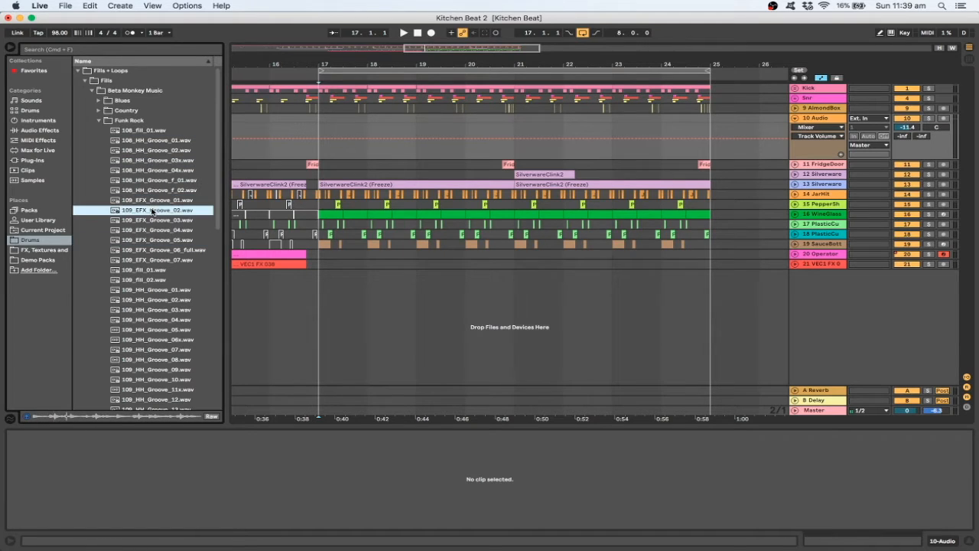
left_click(155, 201)
left_click(157, 189)
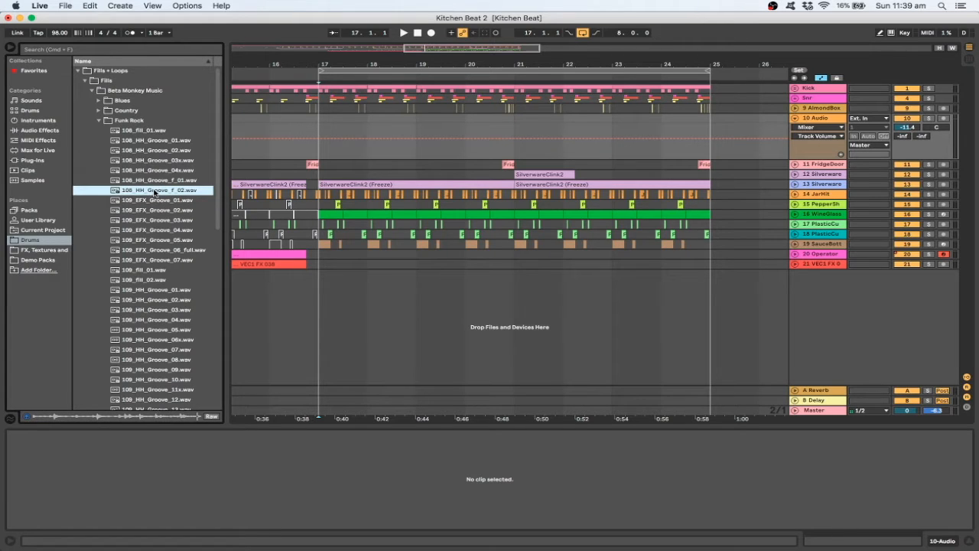
Step: Set the grid to 1/4 and place a one-beat piece of 108_HH_Groove_f_02 on track 10 from 18.4.1 to 19.1.1
left_click_drag(397, 139, 419, 128)
right_click(408, 127)
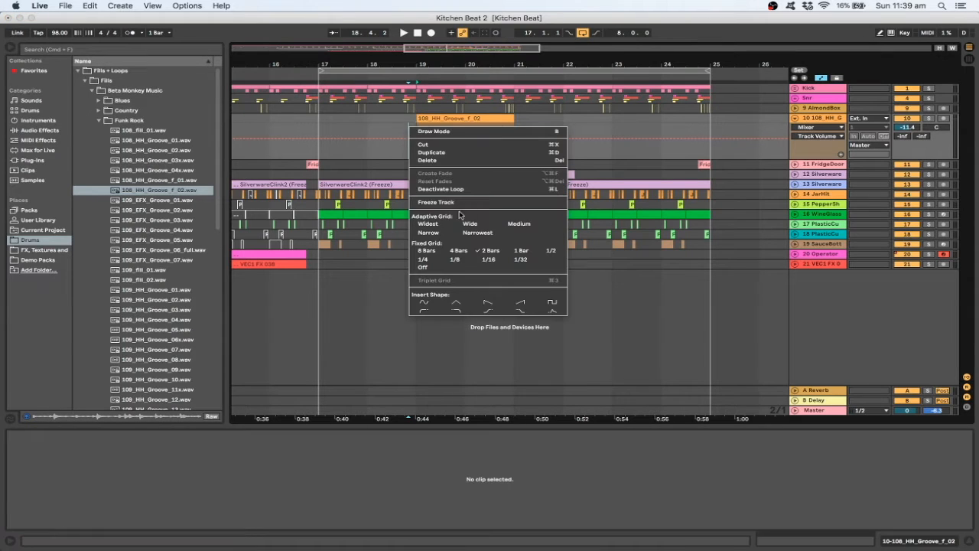
left_click(408, 130)
mouse_move(422, 117)
left_mouse_down()
mouse_move(462, 116)
mouse_move(394, 117)
mouse_move(441, 117)
mouse_move(415, 117)
left_mouse_up()
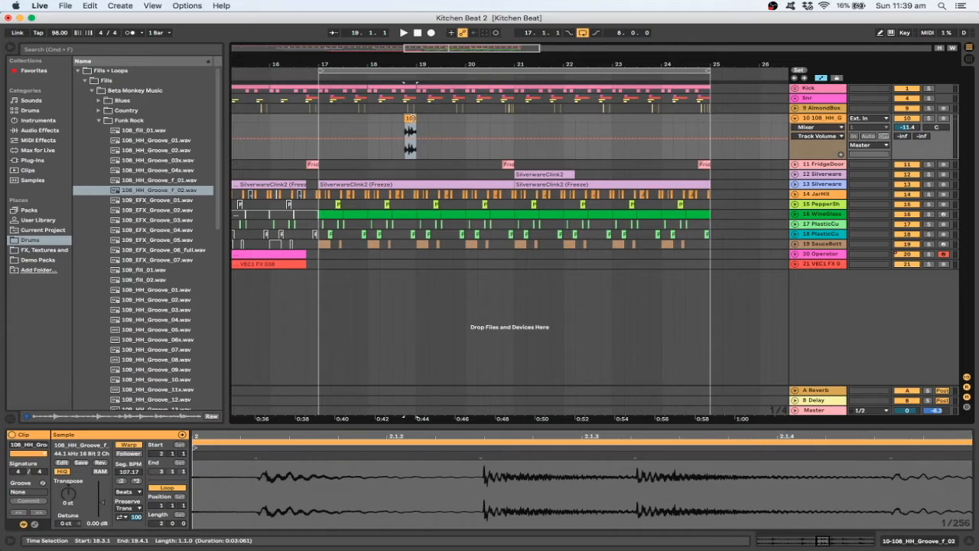
Step: Set track 10's volume to -15.0 dB and audition the drum fill from 17.1.1
left_click(313, 120)
left_click_drag(907, 127, 908, 140)
key("space")
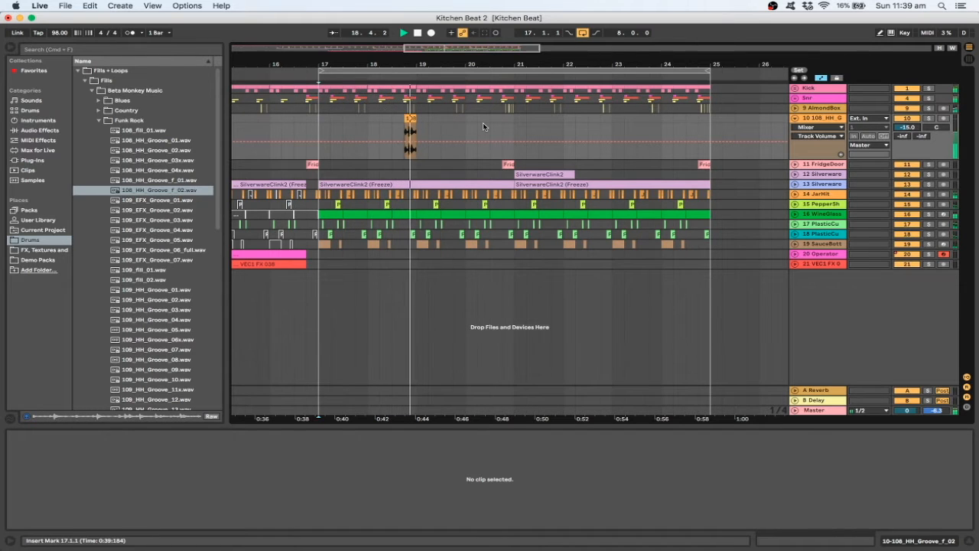
key("space")
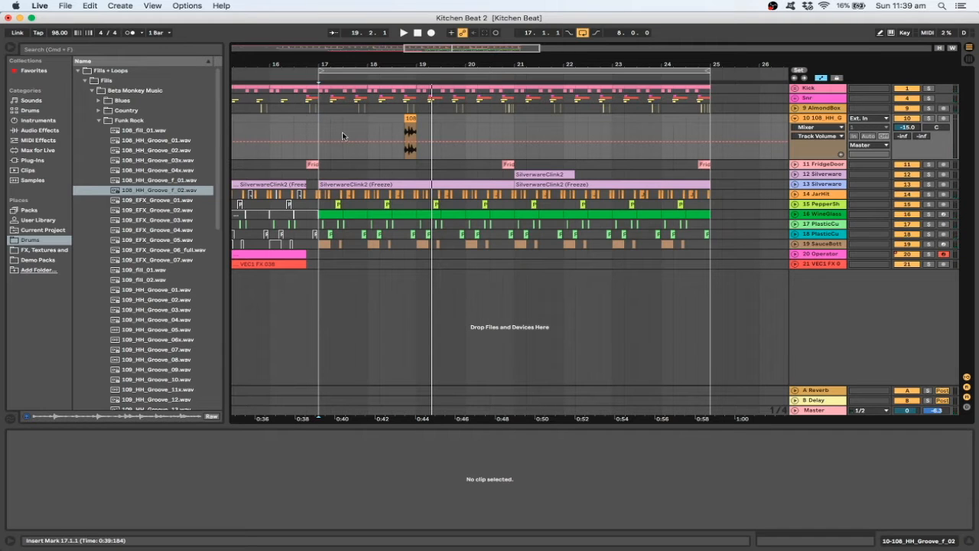
Step: Audition more Funk Rock grooves, place 109_HH_Groove_05 on track 10 at 17.4.1 and play it back
left_click(129, 228)
left_click(131, 299)
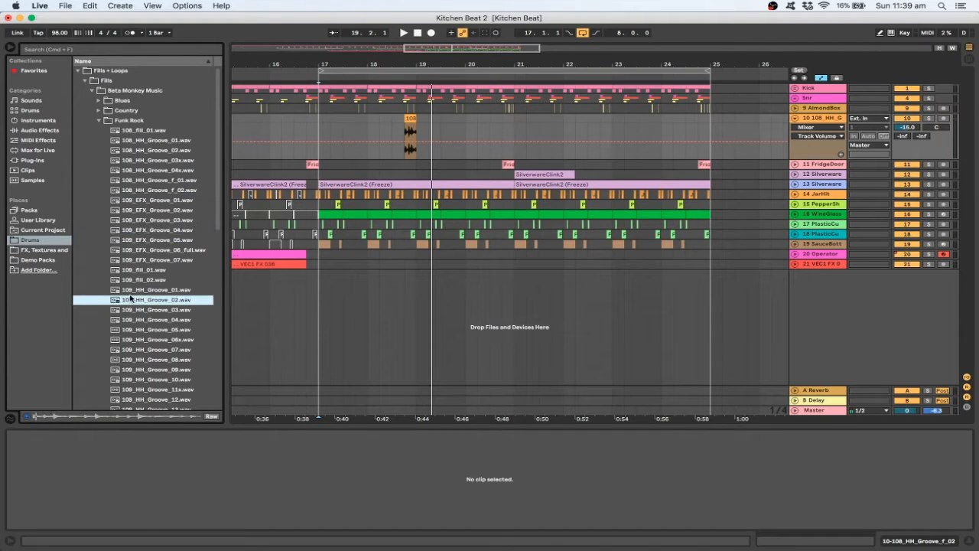
left_click(150, 329)
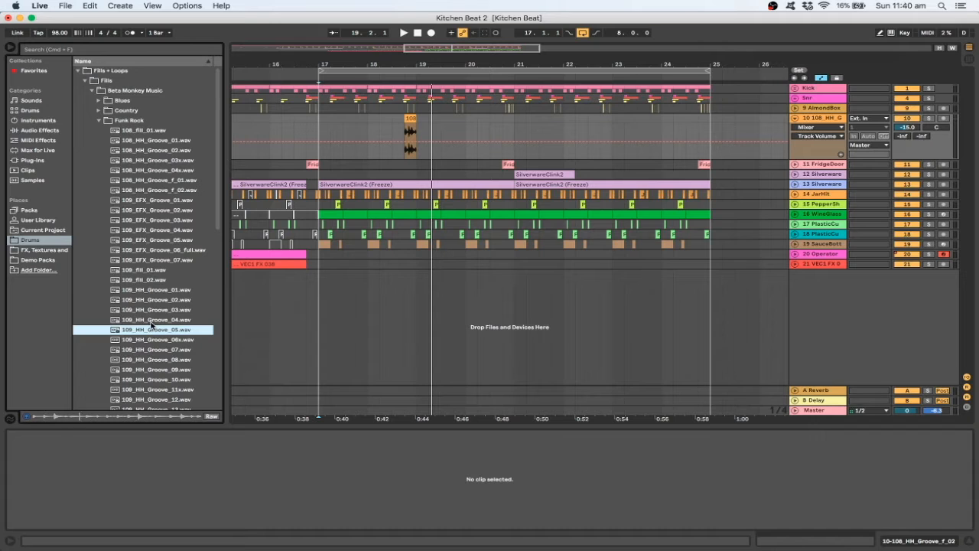
left_click_drag(137, 333, 350, 138)
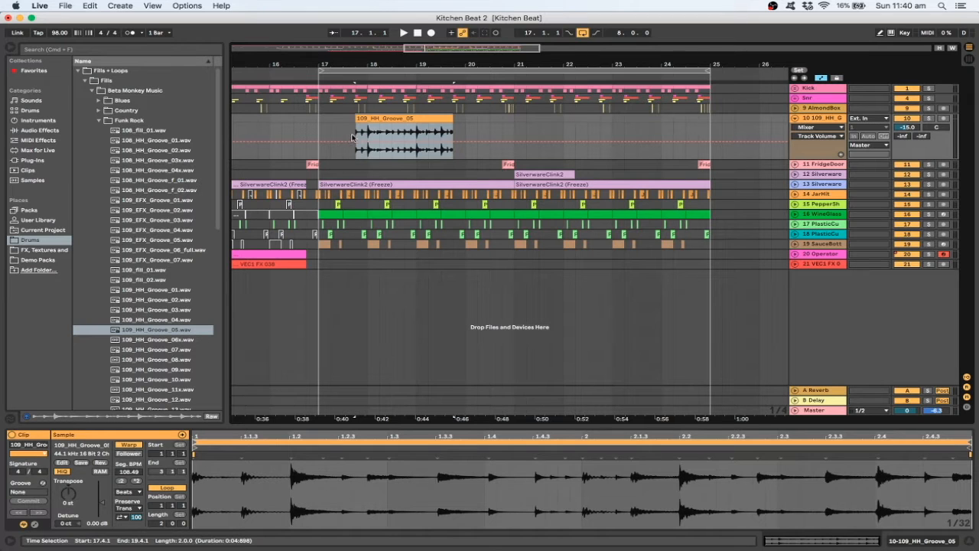
left_click(352, 138)
key("space")
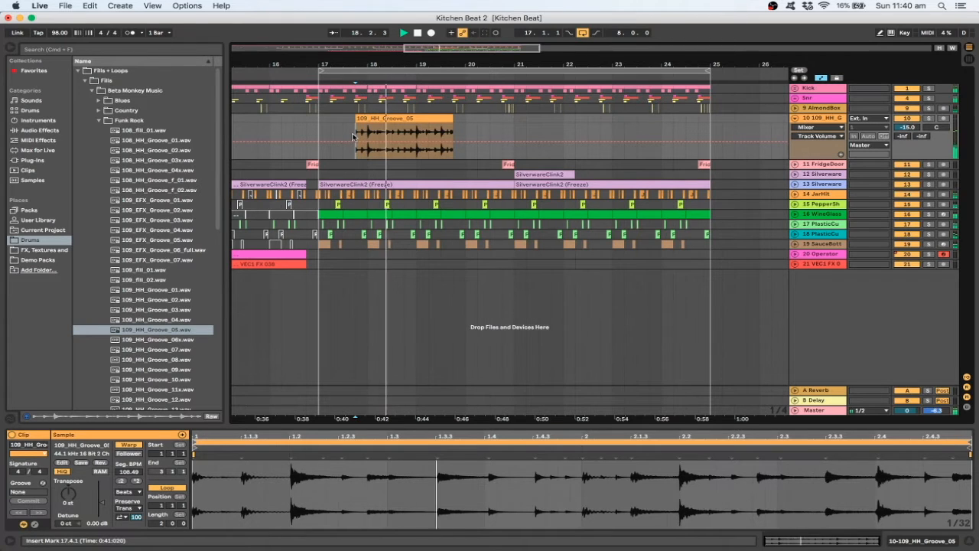
key("space")
Step: Trim the 109_HH_Groove_05 clip to half a bar and position it from 18.3.1 to 19.1.1, playing back from 17.1.1
mouse_move(355, 119)
left_mouse_down()
mouse_move(331, 119)
mouse_move(356, 118)
left_mouse_up()
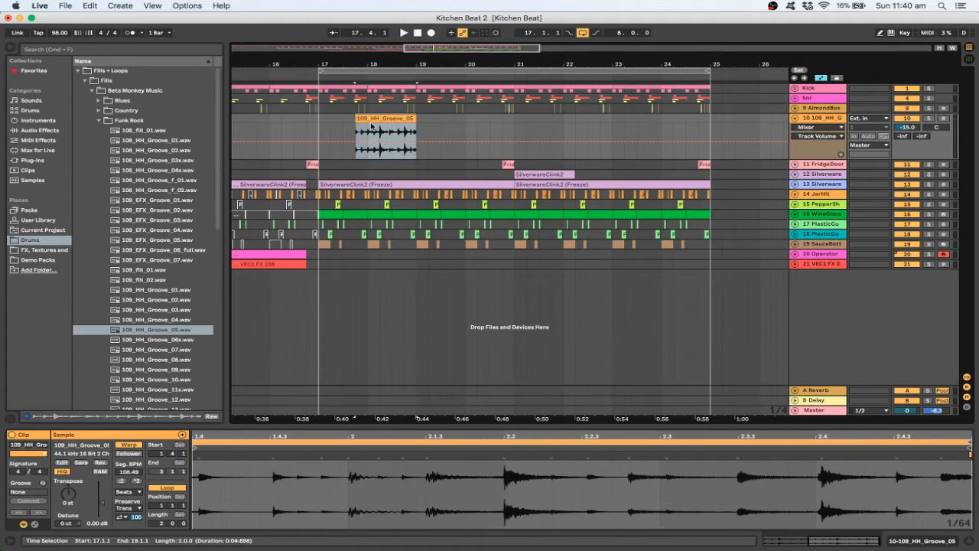
left_click_drag(415, 118, 381, 83)
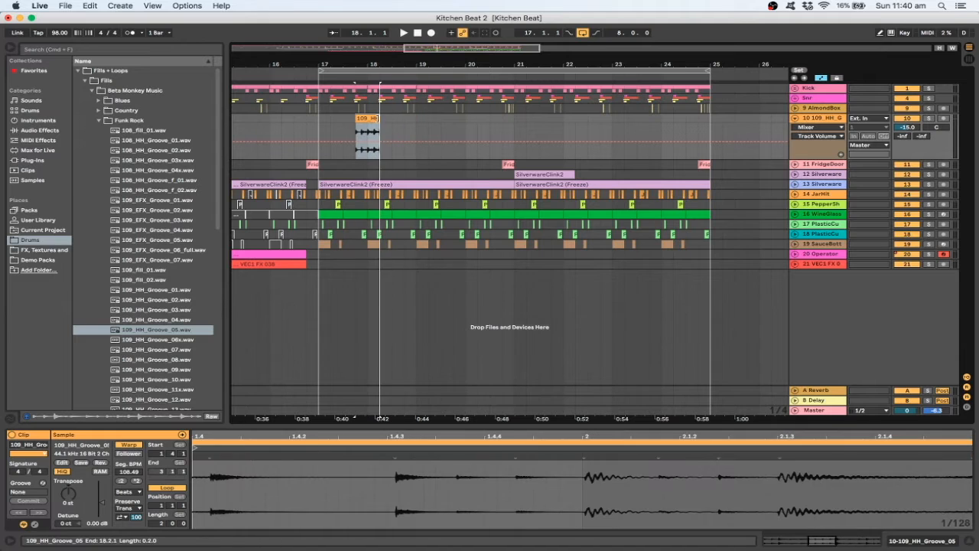
key("super+d")
left_click_drag(402, 122, 414, 123)
left_click(322, 121)
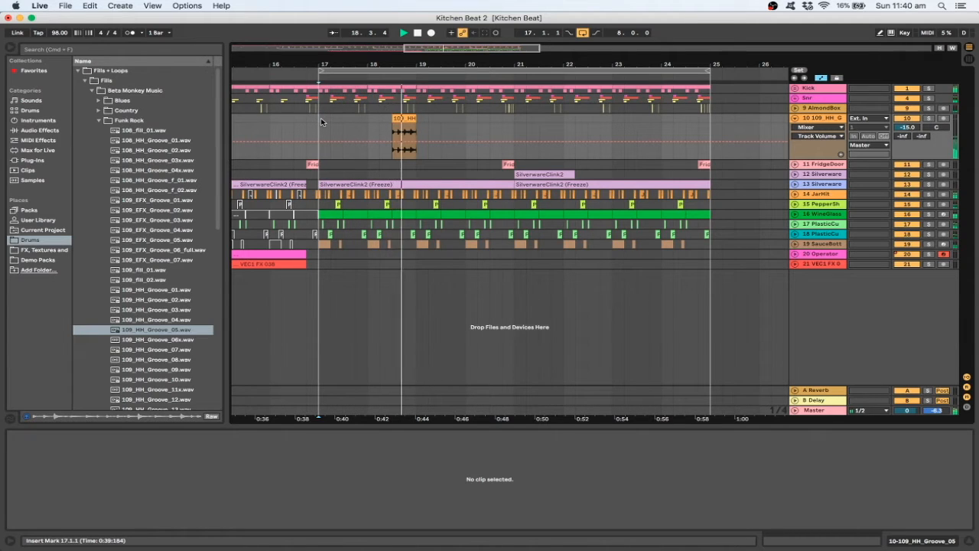
Step: Shorten the 109_HH_Groove_05 clip to the single beat from 18.4.1 to 19.1.1 and audition it from 18.1.1
left_click(390, 123)
left_click(369, 122)
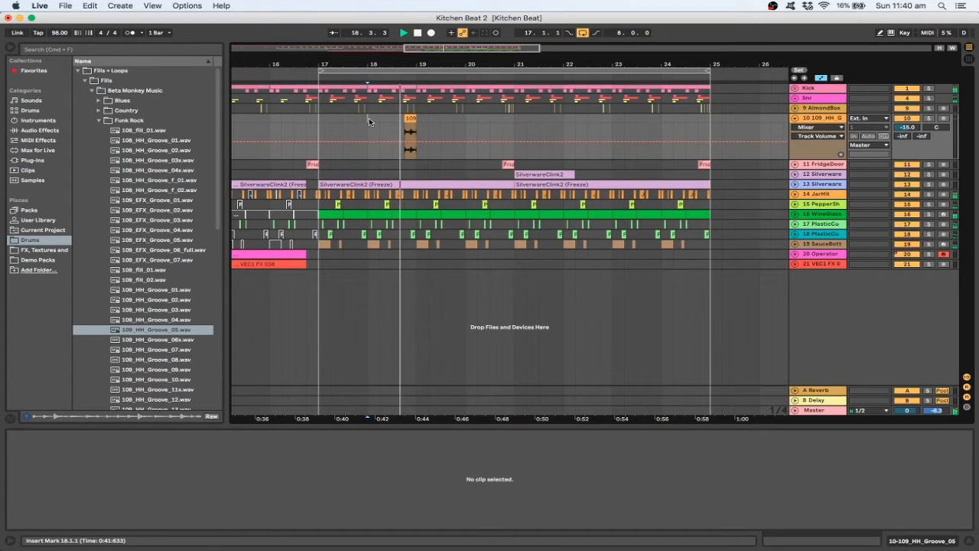
key("space")
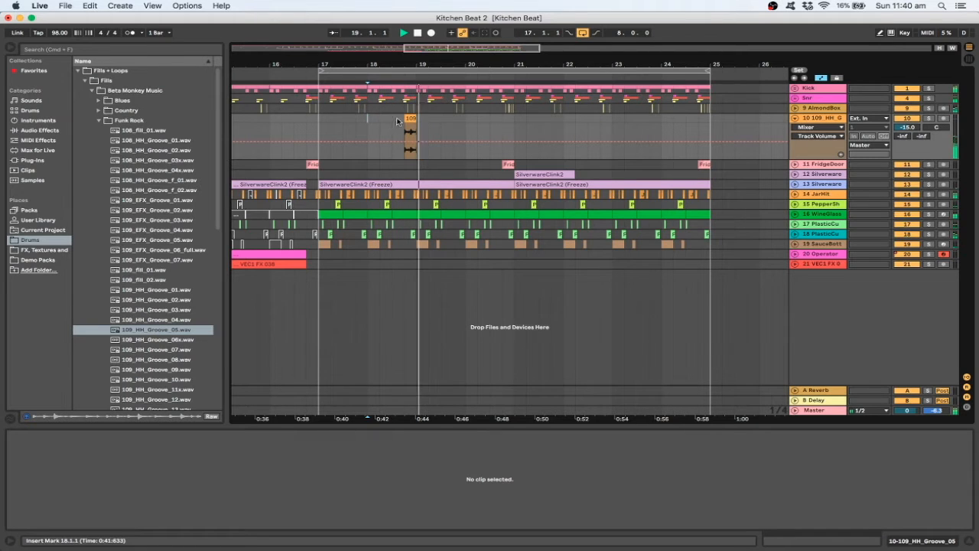
key("space")
Step: Move the one-beat 109_HH_Groove_05 clip to 17.1.1 and audition it from 16.4.1
left_click_drag(410, 121, 324, 123)
left_click(300, 120)
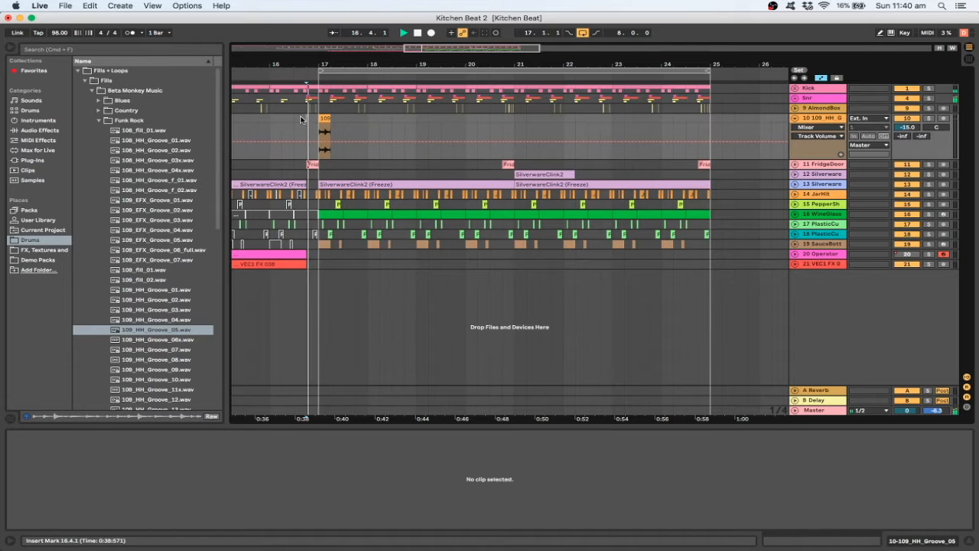
key("space")
key("space")
key("space")
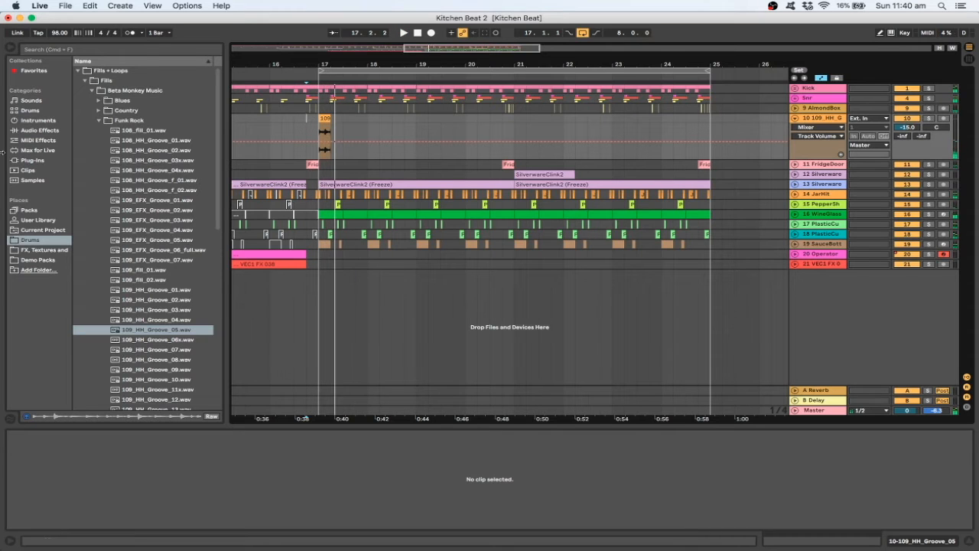
Step: Add the Delay audio effect to the 109_HH_Groove_05 track and listen to the result
left_click(33, 121)
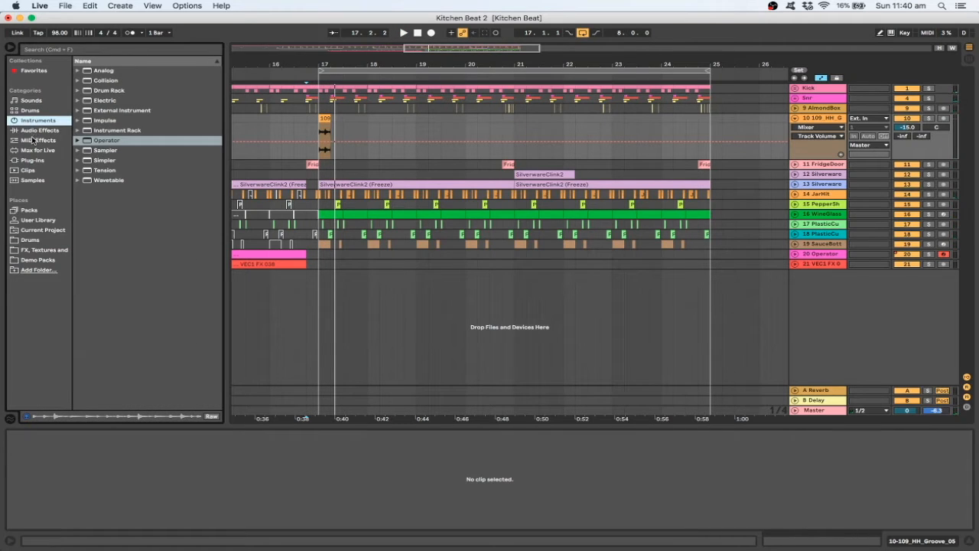
left_click(39, 130)
left_click_drag(101, 172, 306, 136)
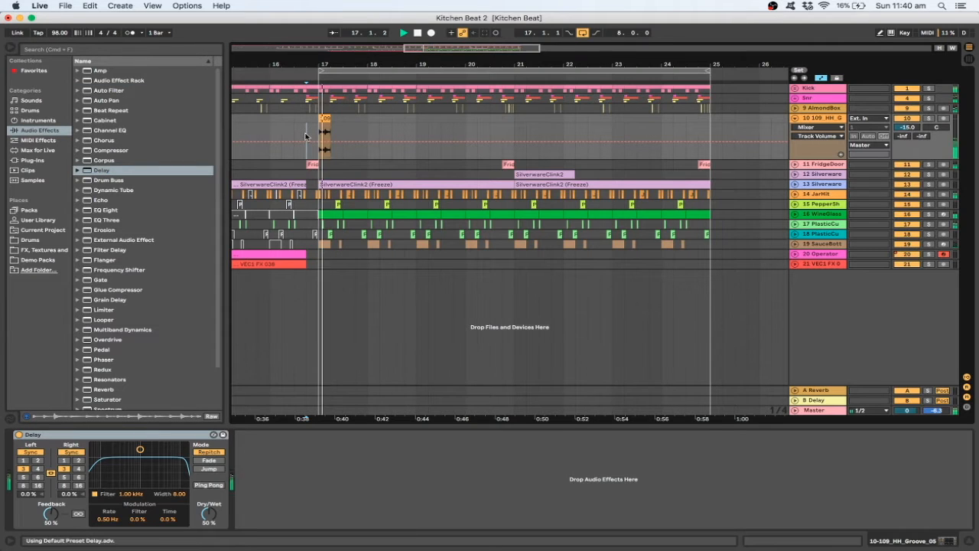
key("space")
Step: Adjust the Delay to 2 sixteenths, 39% feedback and 37% dry/wet while auditioning the hit
left_click(208, 514)
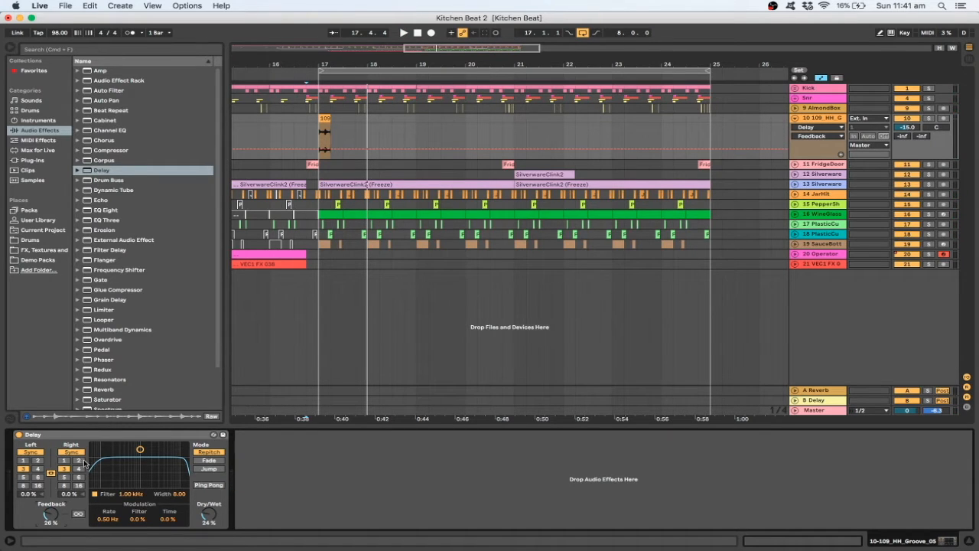
left_click_drag(203, 515, 204, 506)
key("space")
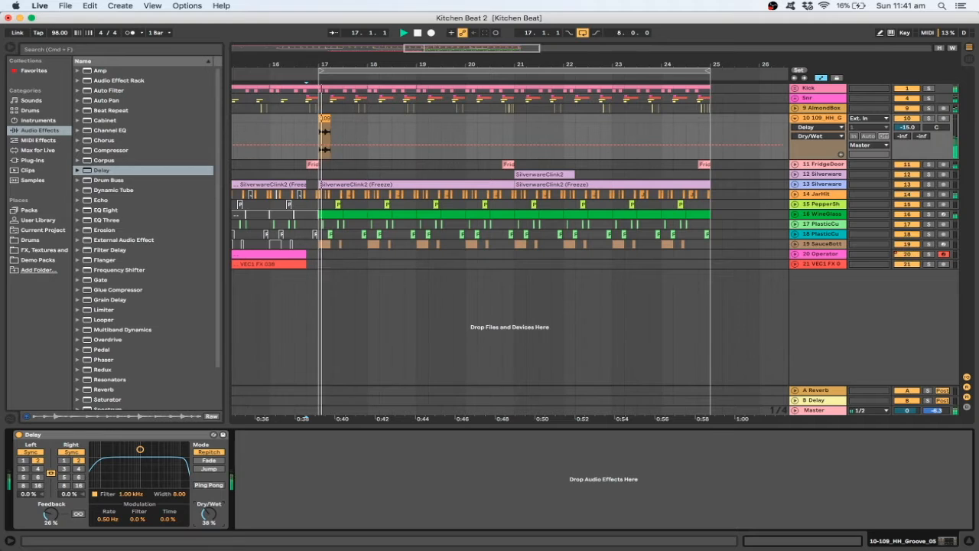
key("space")
key("space")
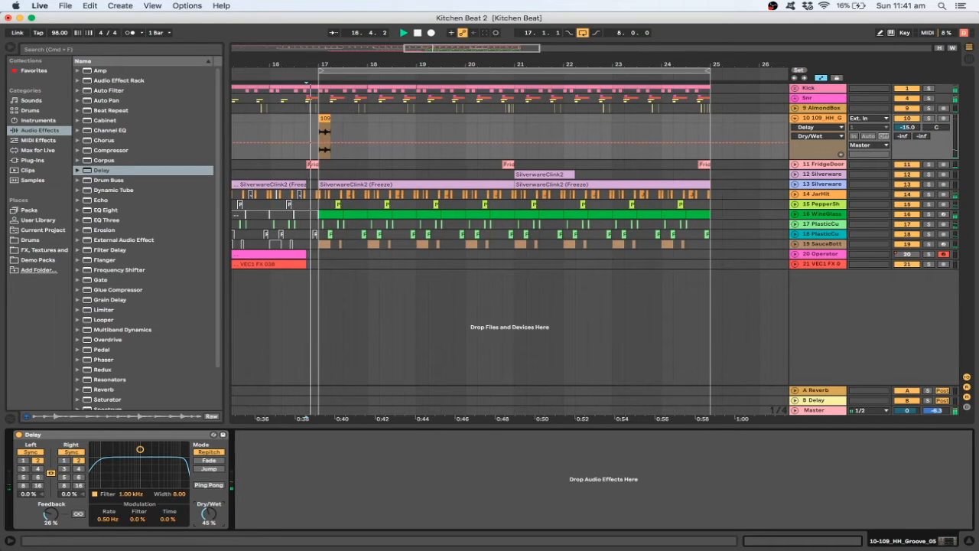
left_click_drag(203, 515, 203, 514)
left_click_drag(50, 515, 50, 506)
key("space")
key("space")
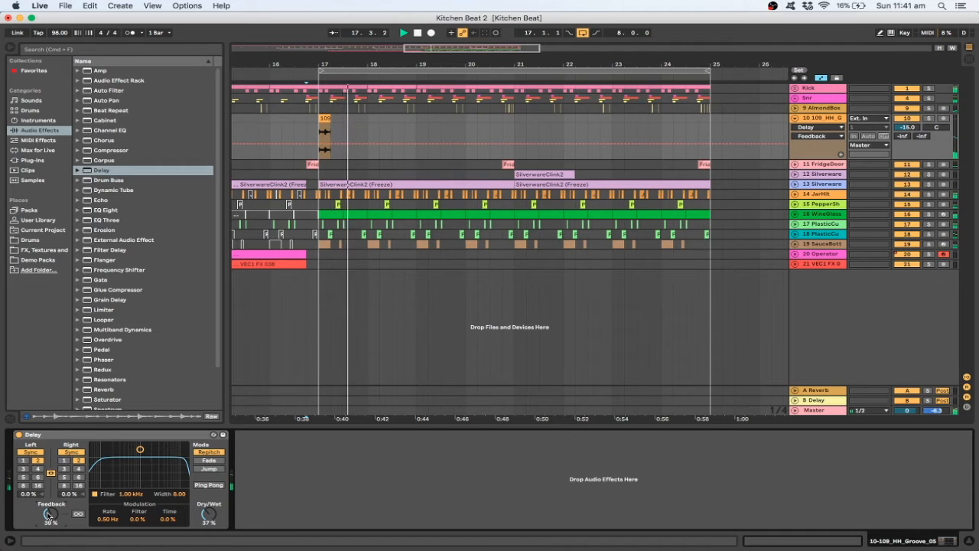
key("space")
key("space")
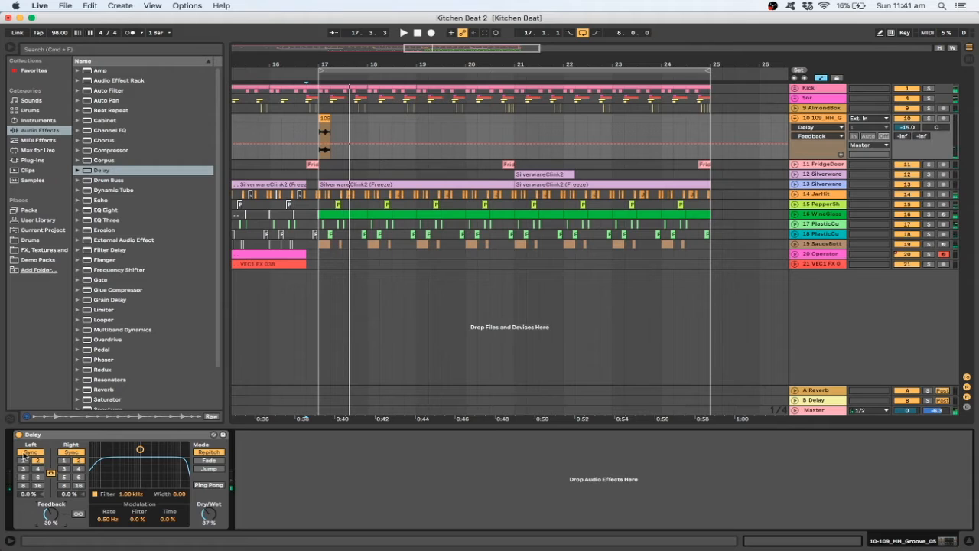
Step: Set the Delay time to 1 sixteenth and audition the hit again
key("space")
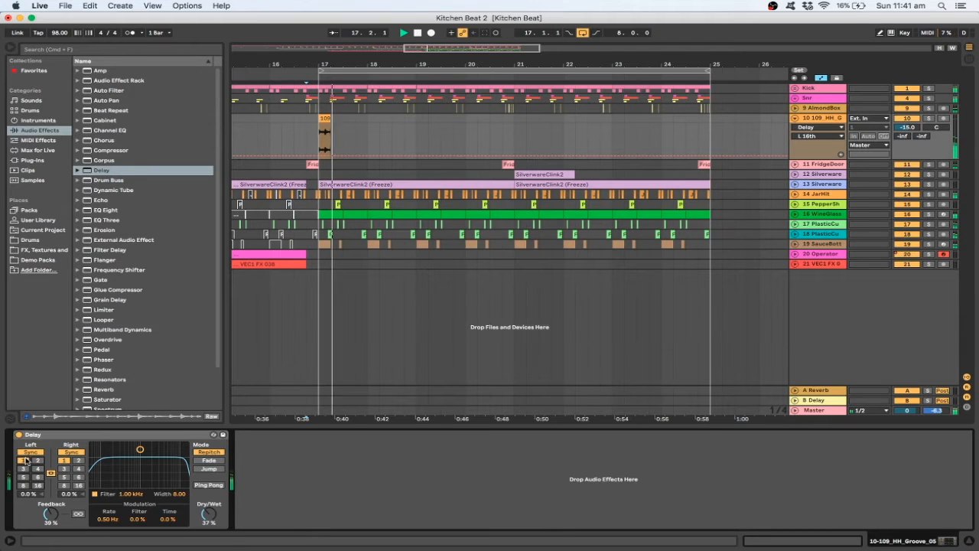
key("space")
key("space")
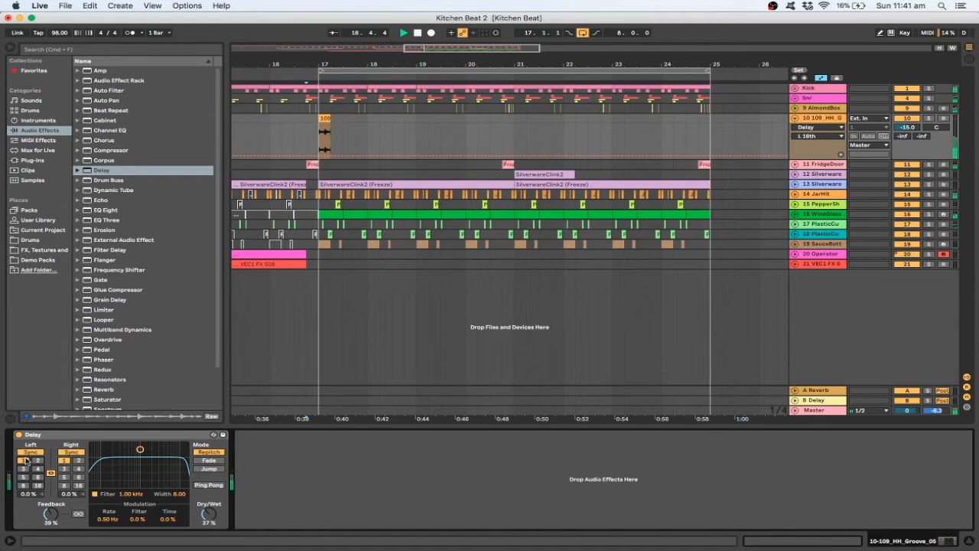
Step: Compare the hit with the Delay bypassed and with it switched back on
left_click(19, 435)
key("space")
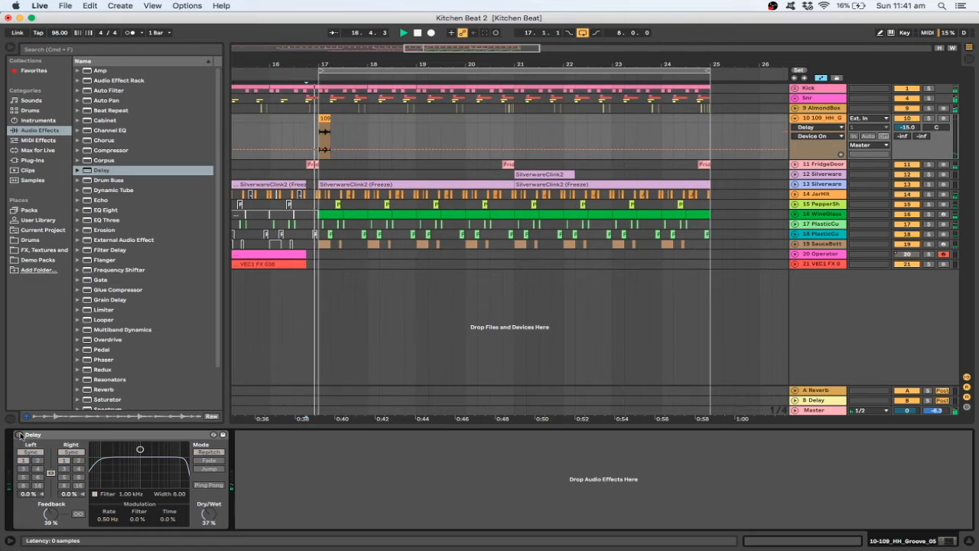
key("space")
left_click(20, 435)
key("space")
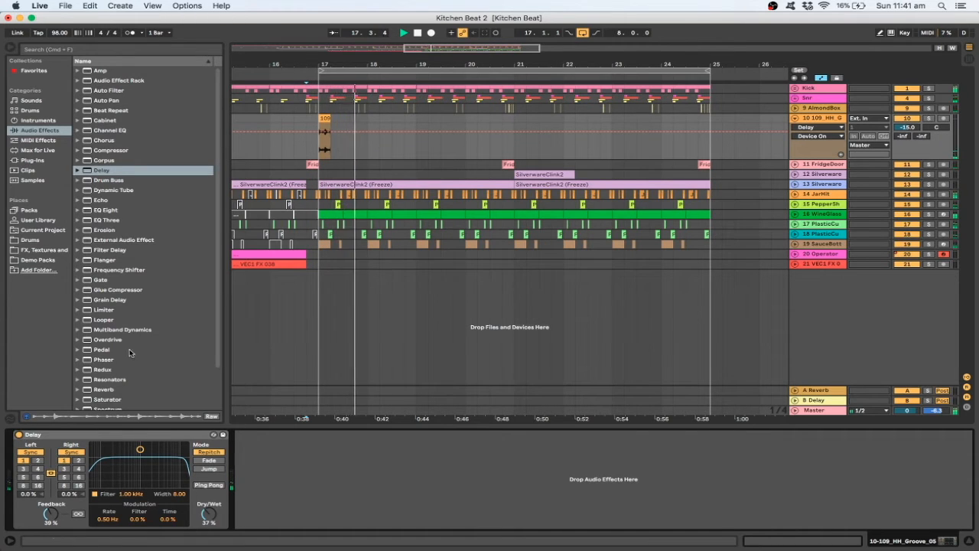
key("space")
Step: Duplicate track 10's section from 17.1.1 to 21.1.1 onto bar 21 and play the arrangement from 15.4.1
left_click_drag(515, 119, 333, 129)
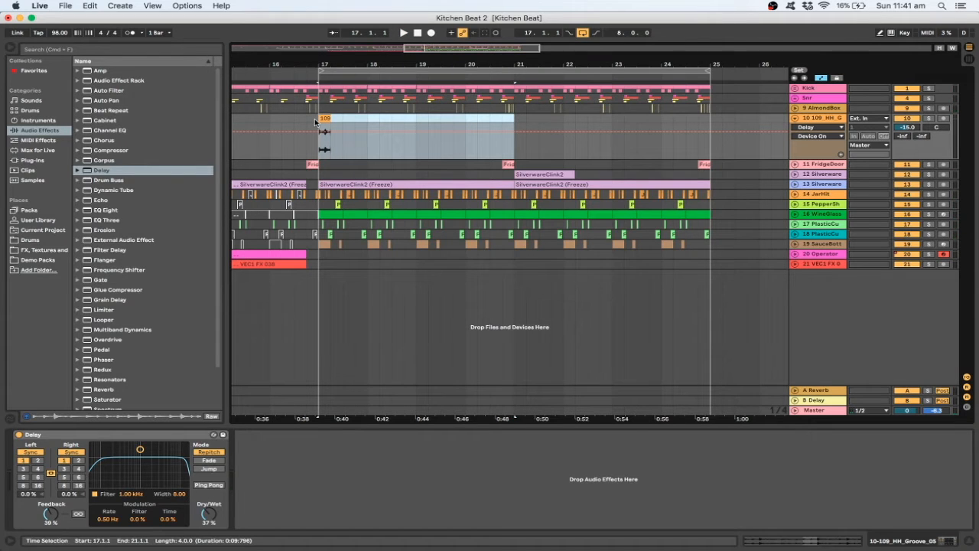
key("super+d")
left_click(255, 122)
key("space")
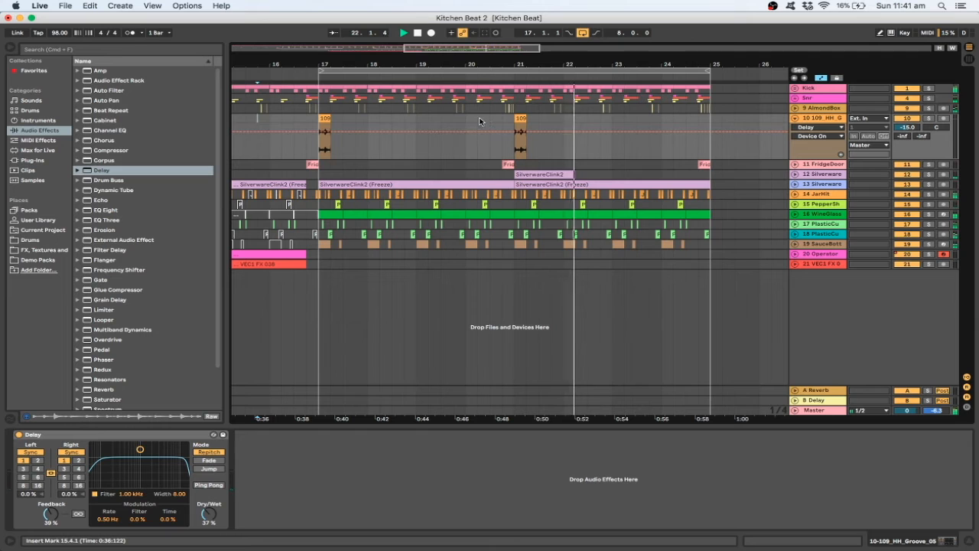
Step: Bypass the Delay on track 10 during playback and delete the device
key("space")
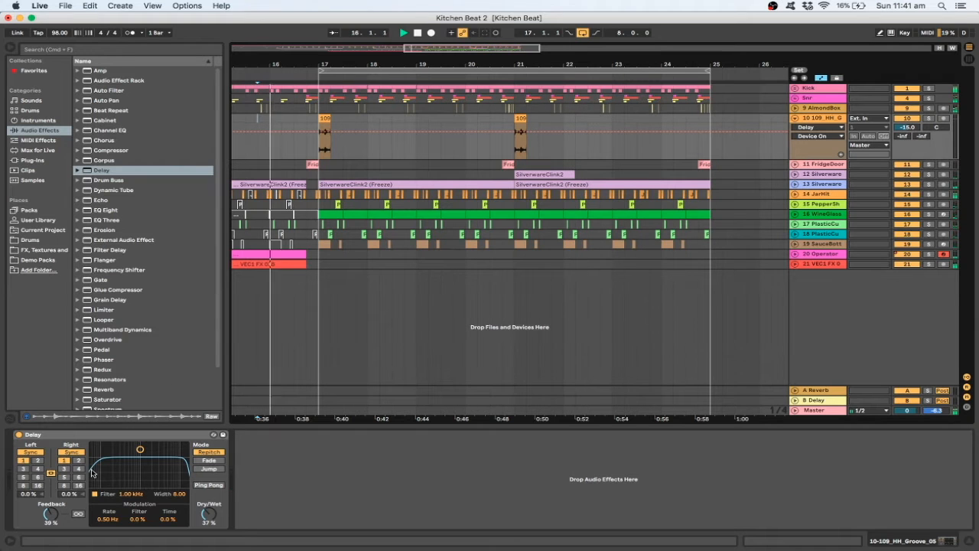
left_click(18, 435)
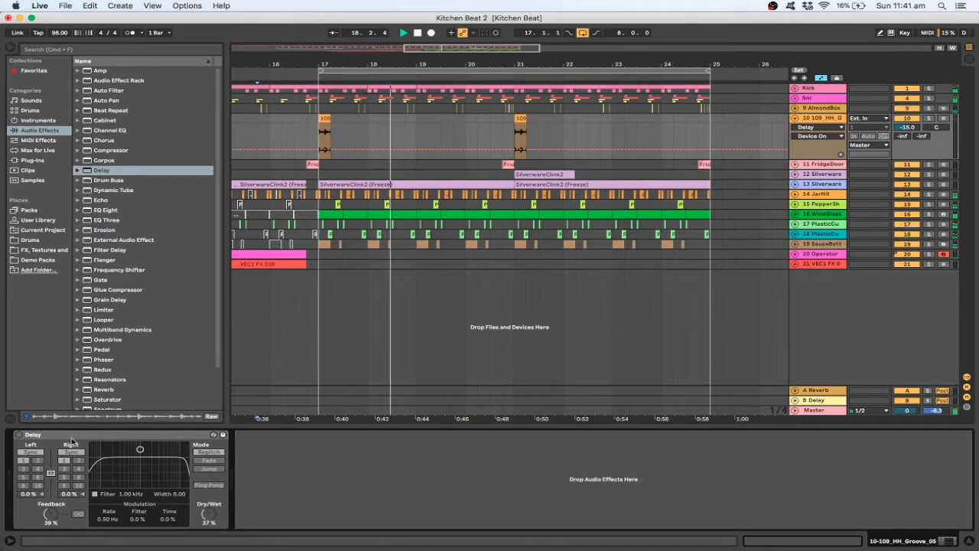
left_click(76, 436)
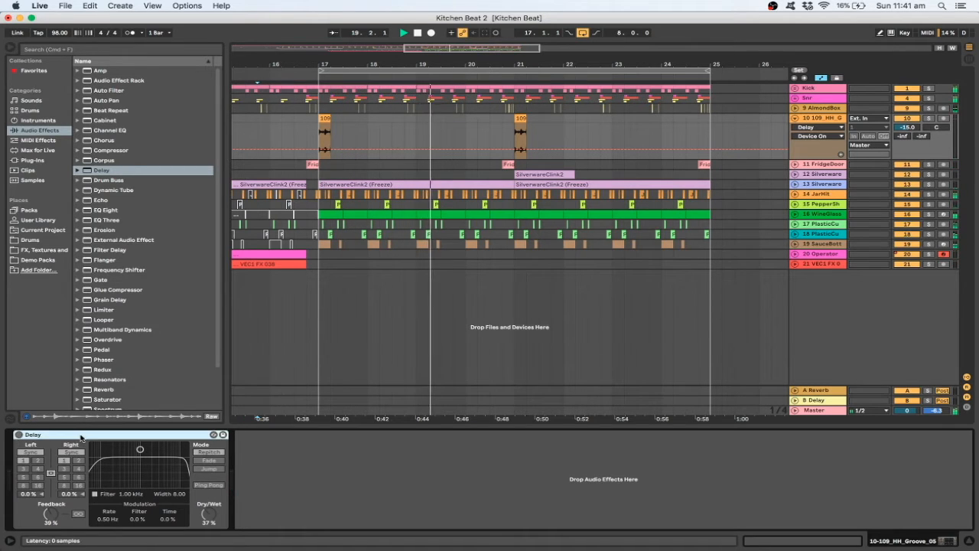
key("Delete")
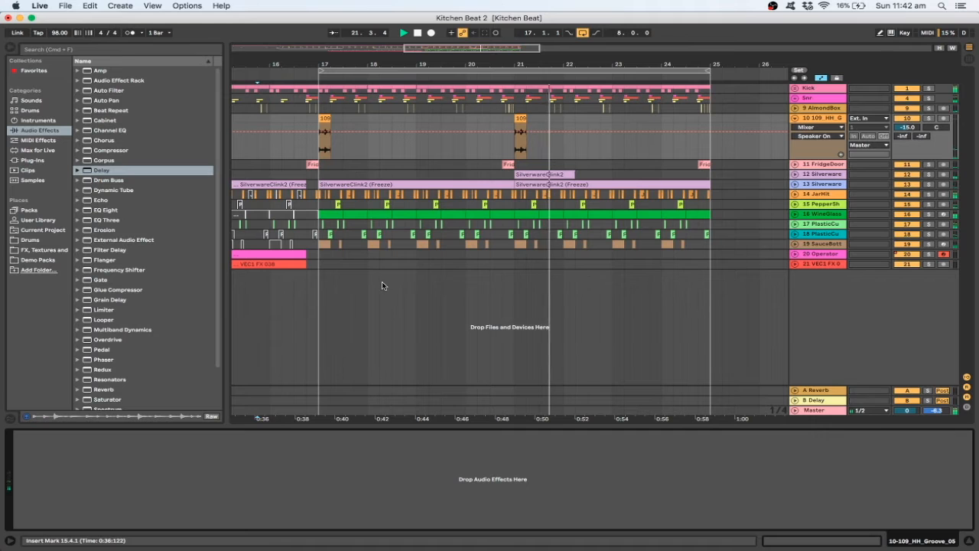
Step: Zoom in on the drum hit at bar 17 and set the adaptive grid to Narrowest
left_click_drag(420, 48, 420, 124)
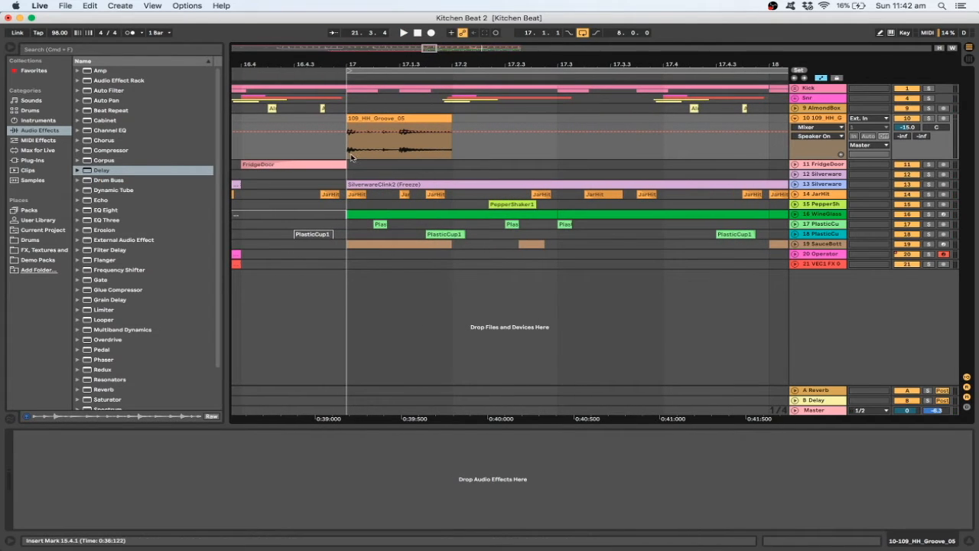
right_click(334, 121)
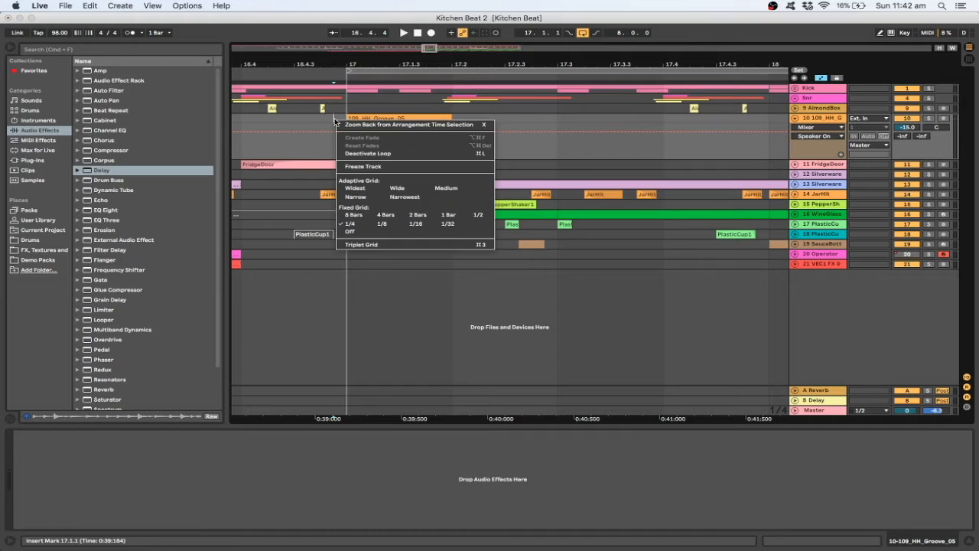
left_click(408, 201)
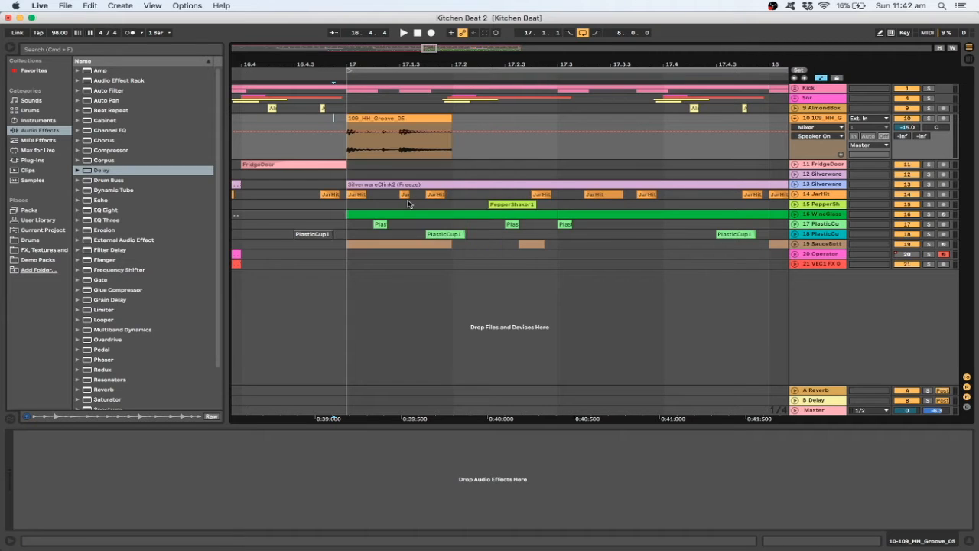
right_click(366, 160)
left_click(448, 282)
Step: Trim the end of the bar 17 drum hit to 17.1.4 and audition it from 17.1.1
left_click(342, 147)
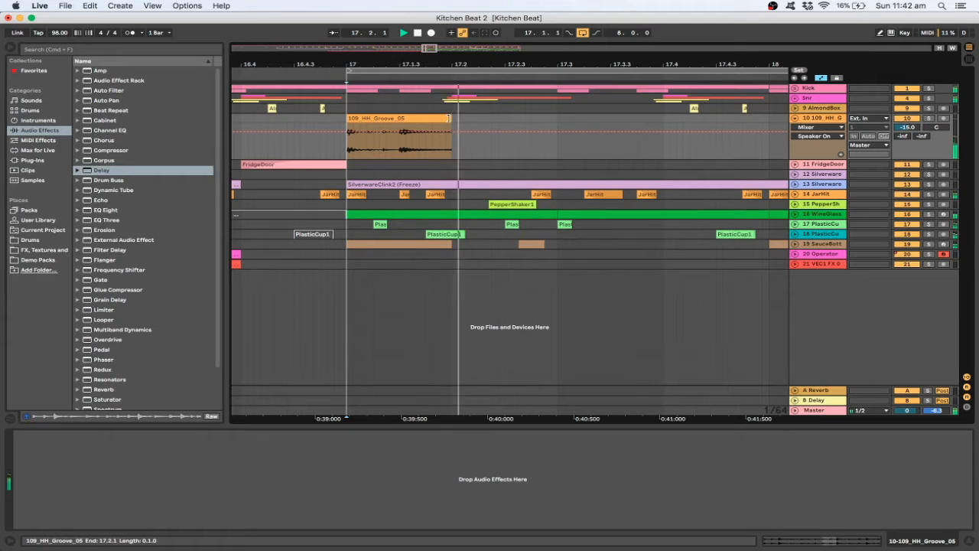
key("space")
left_click_drag(453, 121, 425, 115)
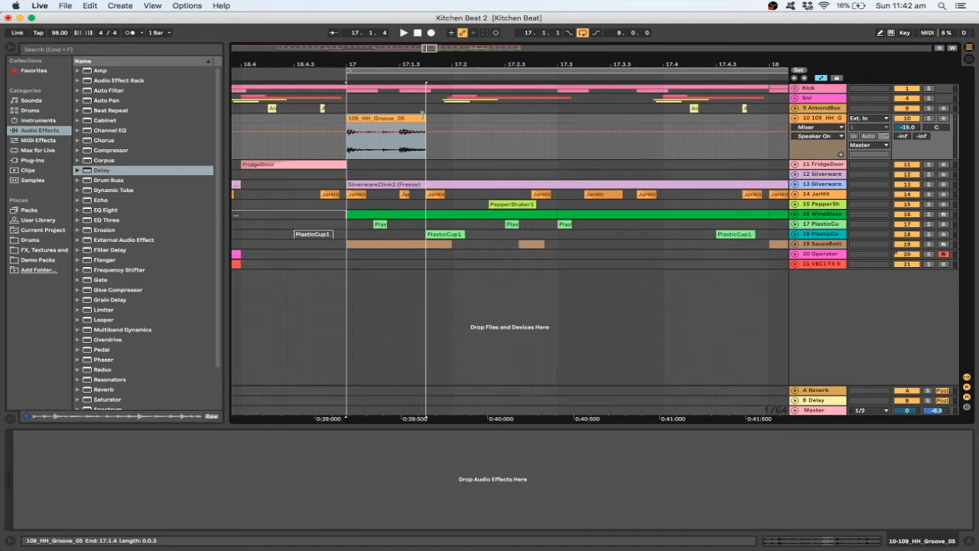
left_click(344, 111)
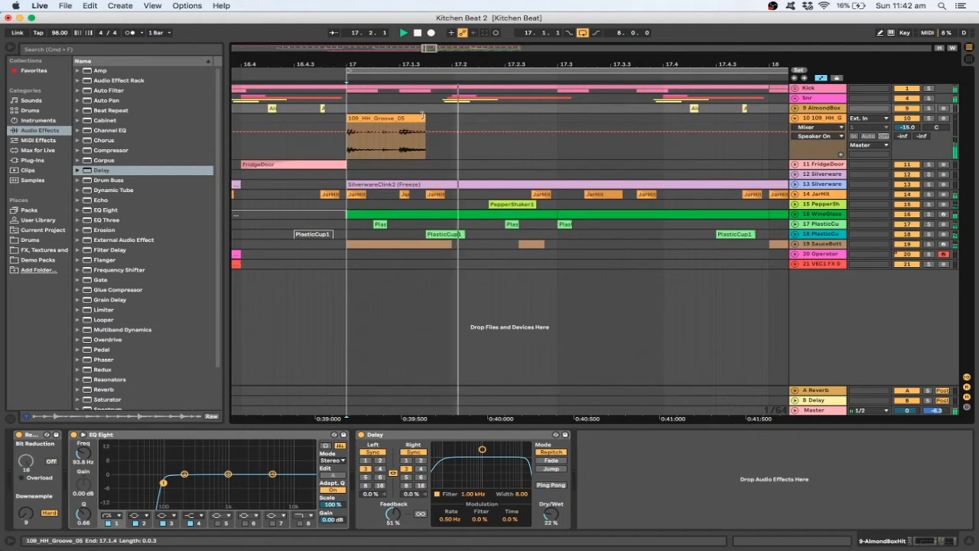
left_click(421, 118)
key("space")
left_click(427, 124)
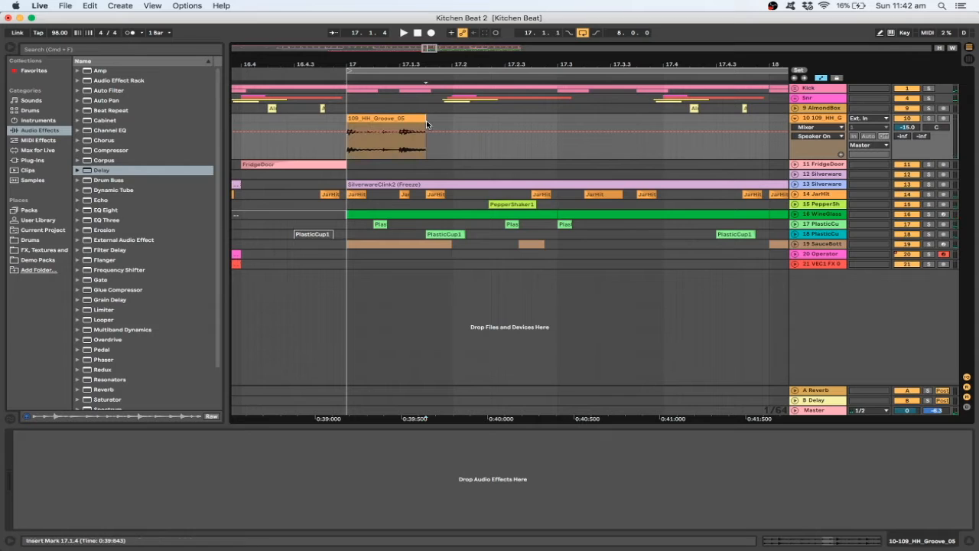
Step: Split the full-length hit at 17.1.4, transpose the tail slice to 12 st and audition the result
mouse_move(427, 120)
left_mouse_down()
mouse_move(447, 120)
mouse_move(427, 122)
left_mouse_up()
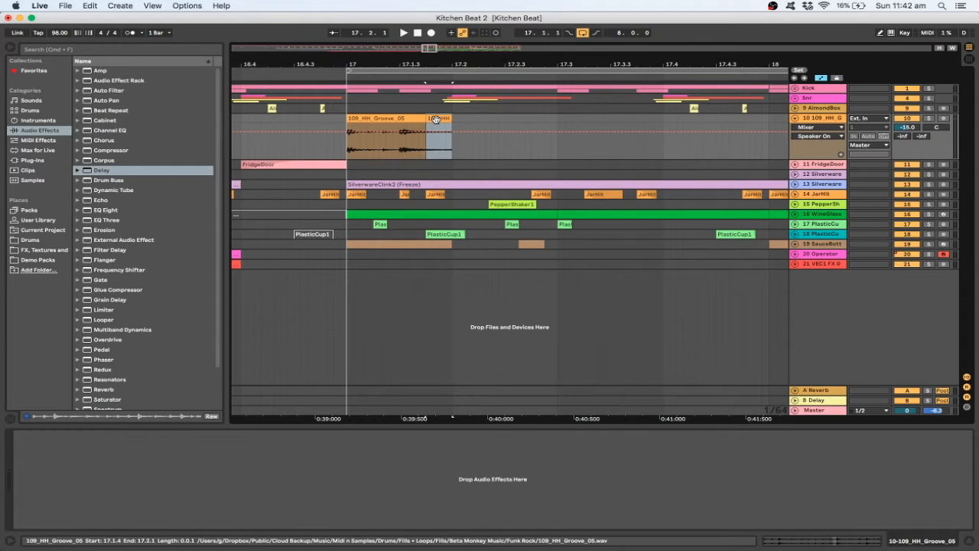
double_click(435, 118)
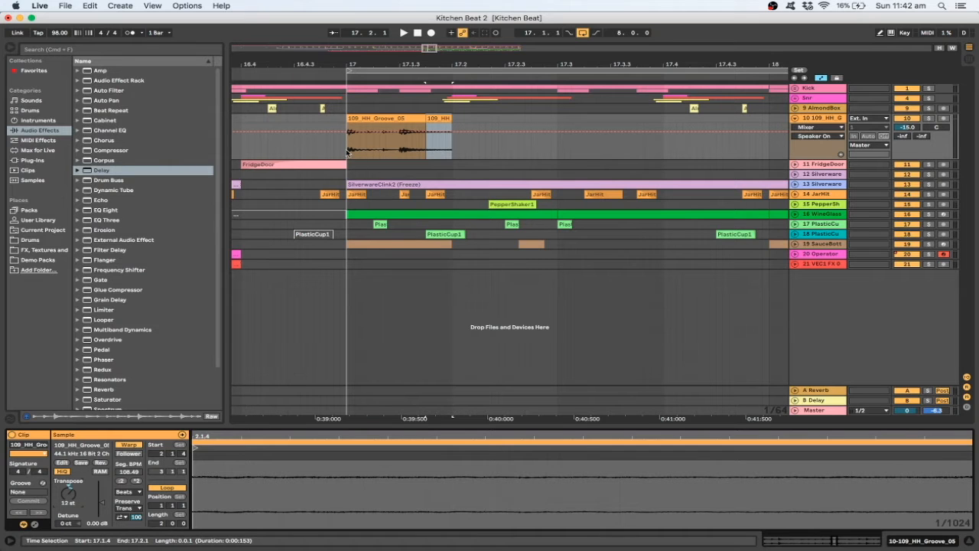
left_click(348, 150)
key("space")
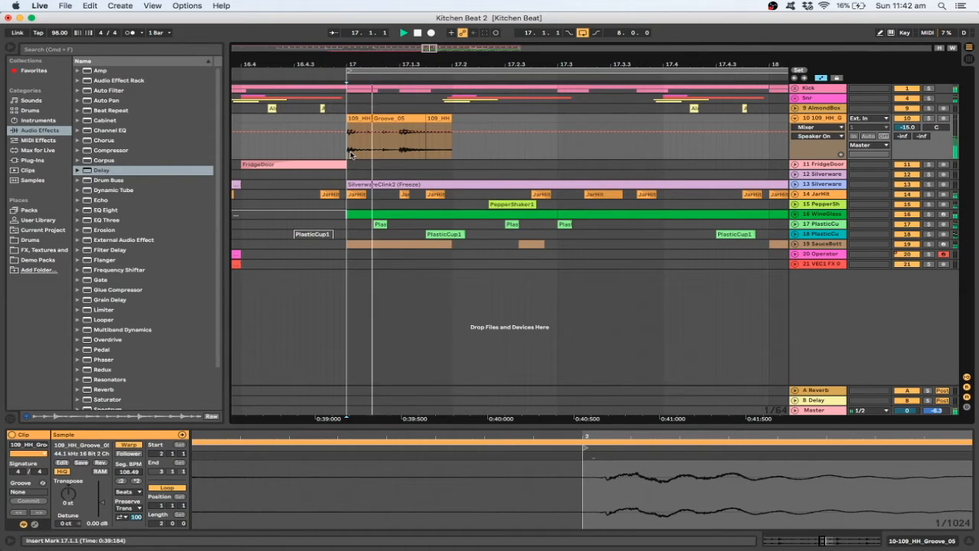
key("space")
Step: Move the transposed tail slice to 17.2.4 on track 10 and audition its placement
left_click_drag(438, 119, 542, 124)
left_click(331, 119)
key("space")
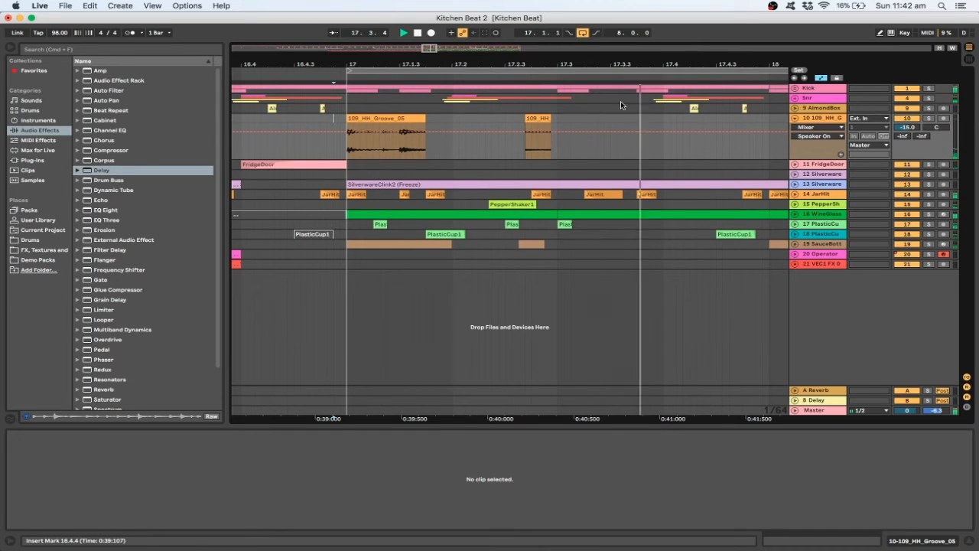
left_click(547, 116)
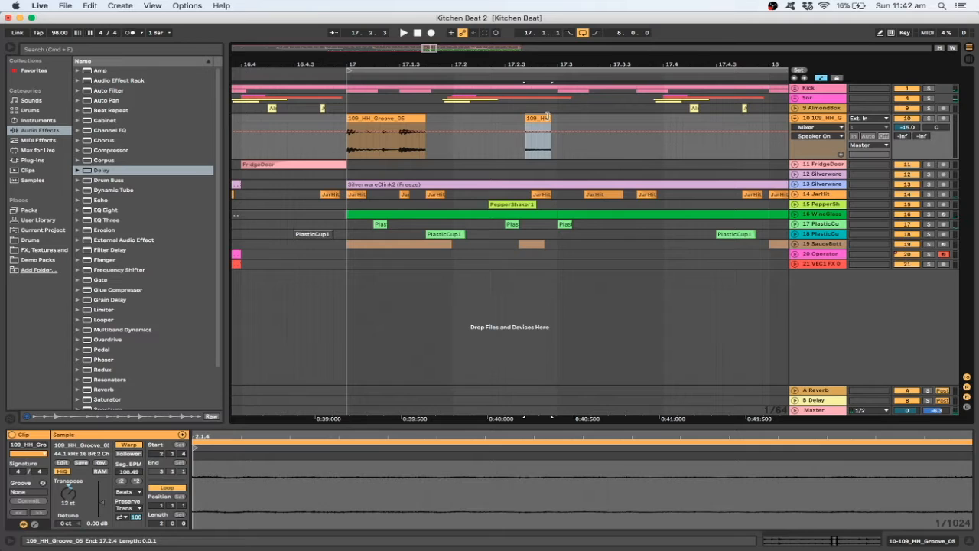
left_click_drag(553, 115, 543, 116)
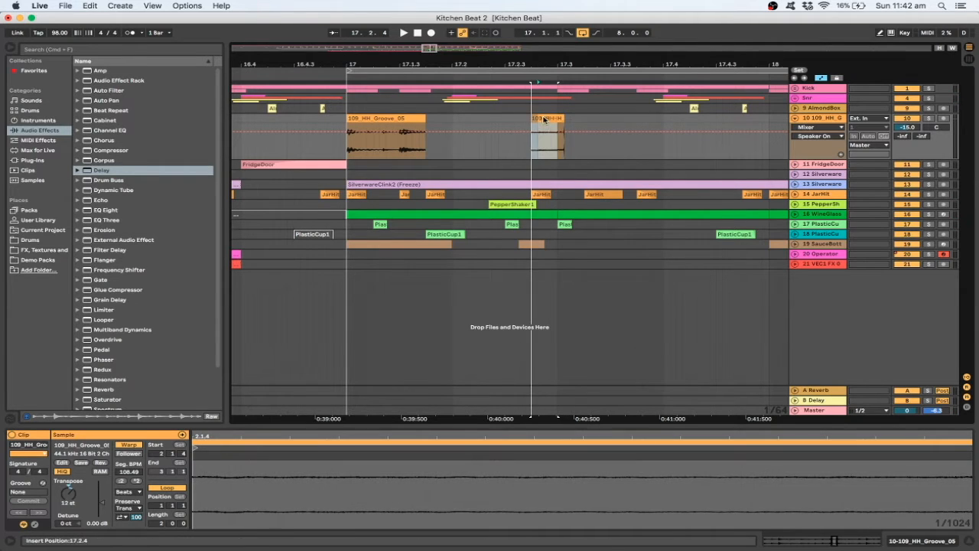
left_click(350, 118)
key("space")
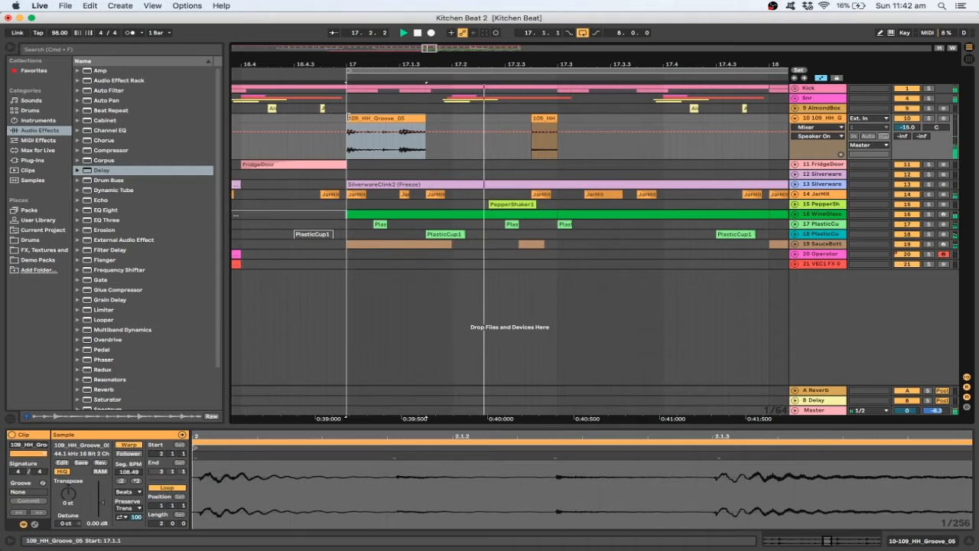
key("space")
Step: Delete the transposed slice at 17.2.4 and play the remaining bar 17 hit
left_click(546, 121)
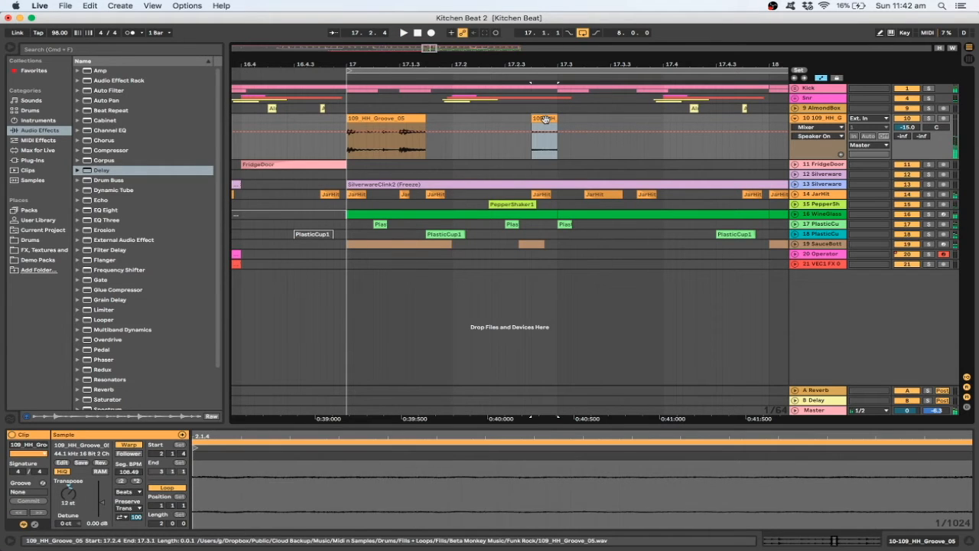
key("Delete")
left_click(367, 117)
key("space")
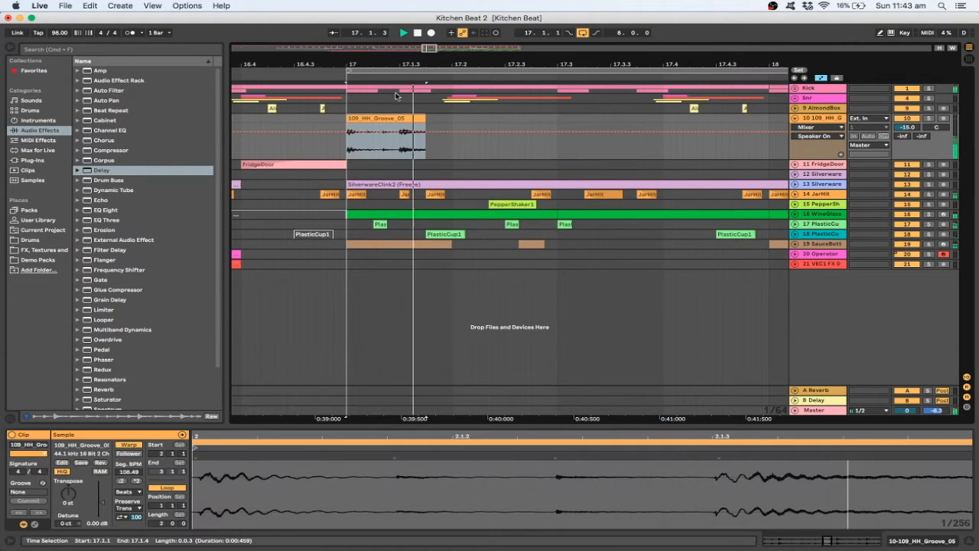
Step: Zoom out and audition the shortened hit in context from 16.1.4
left_click_drag(523, 64, 377, 47)
key("space")
left_click(260, 119)
key("space")
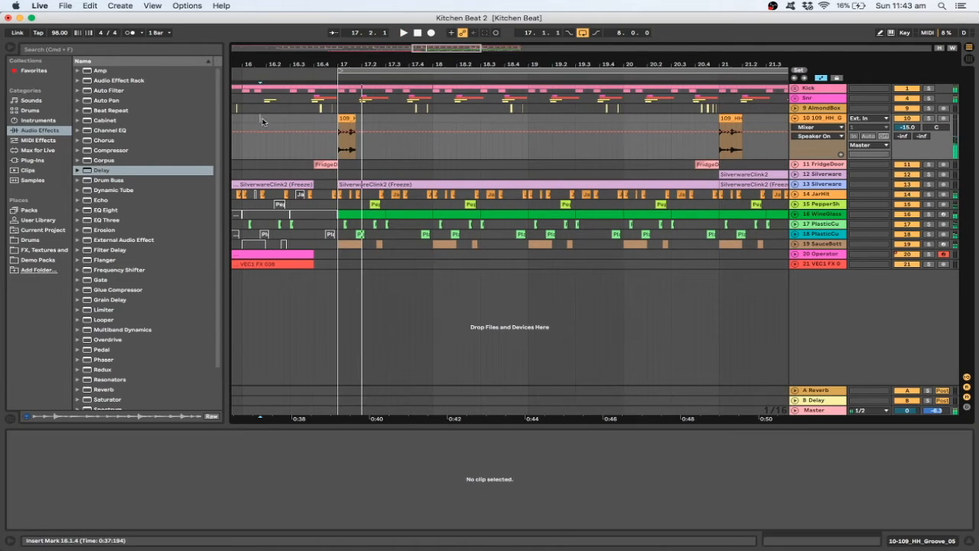
key("space")
Step: Try moving the bar 17 hit to 18.1.1 and deleting the bar 21 copy while auditioning the arrangement
left_click_drag(342, 118, 442, 130)
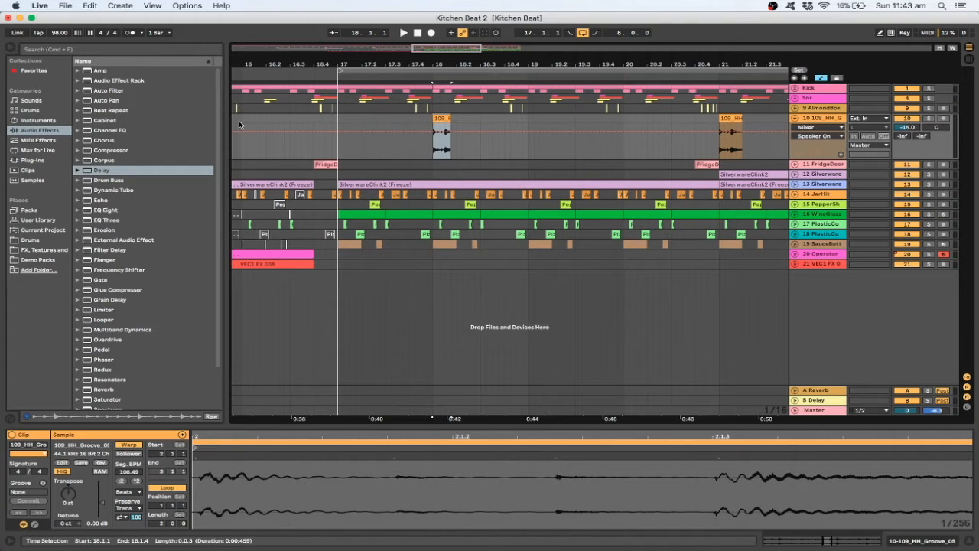
left_click(238, 124)
key("space")
left_click(726, 119)
key("Delete")
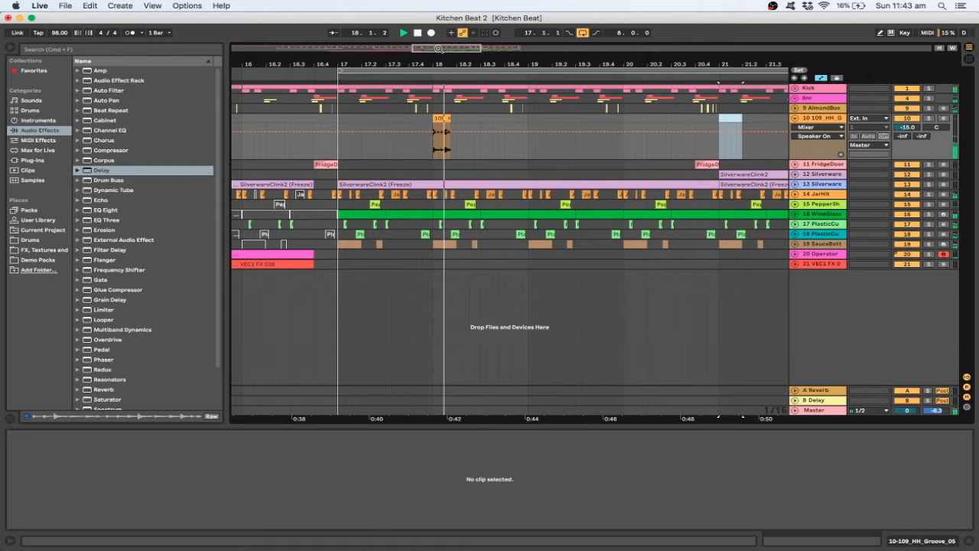
left_click_drag(440, 49, 419, 40)
key("space")
Step: Undo the deletion of the bar 21 hit and the move of the bar 17 hit
left_click(814, 118)
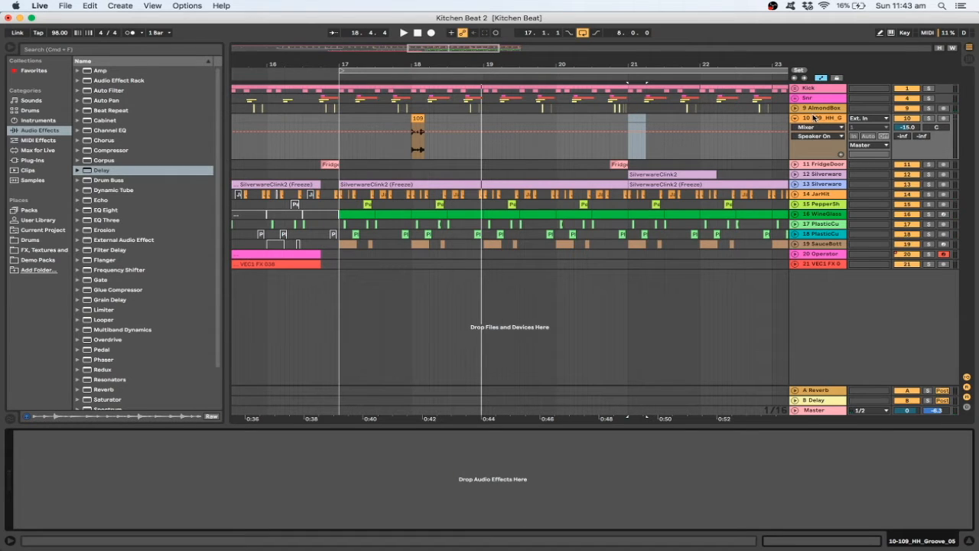
key("super+v")
key("super+z")
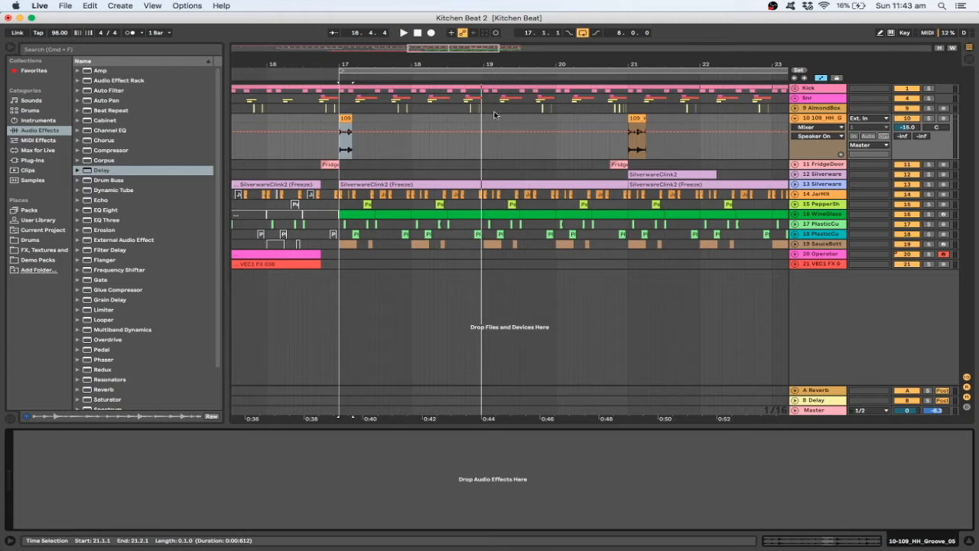
Step: Duplicate track 10's section from 17.1.1 to 21.1.1 so the shortened hit replaces the one at bar 21
left_click_drag(632, 120, 332, 120)
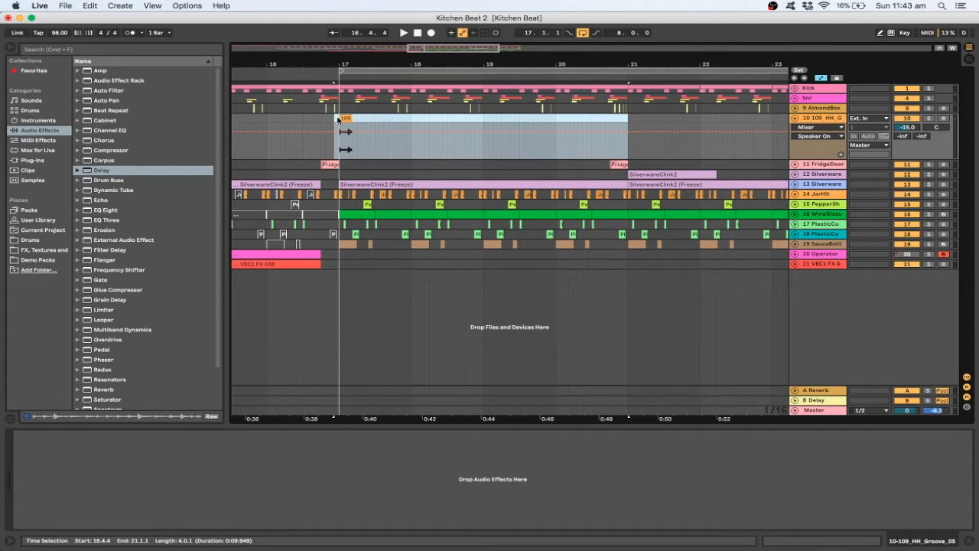
key("super+d")
Step: Insert a new audio track below track 10 and rename track 10 as livefill1
key("super+t")
right_click(821, 118)
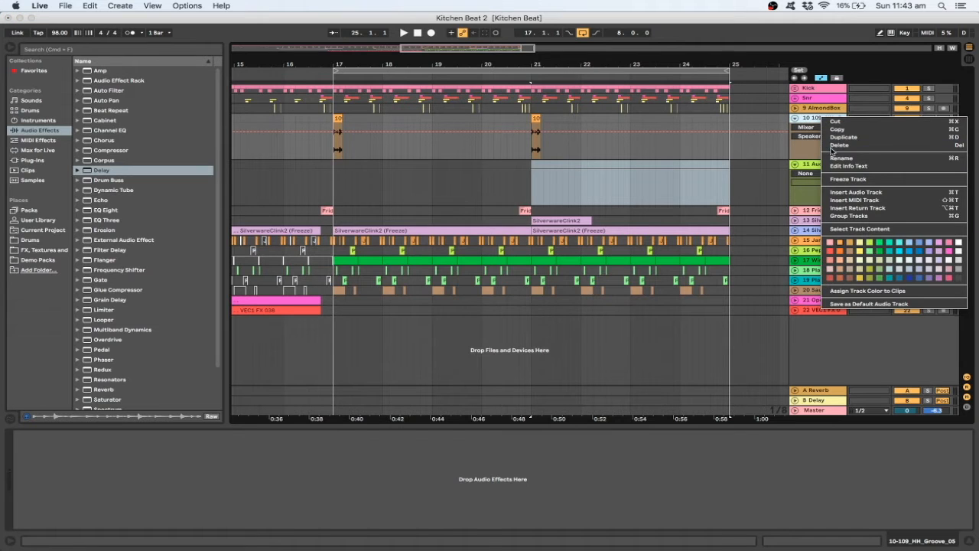
left_click(837, 158)
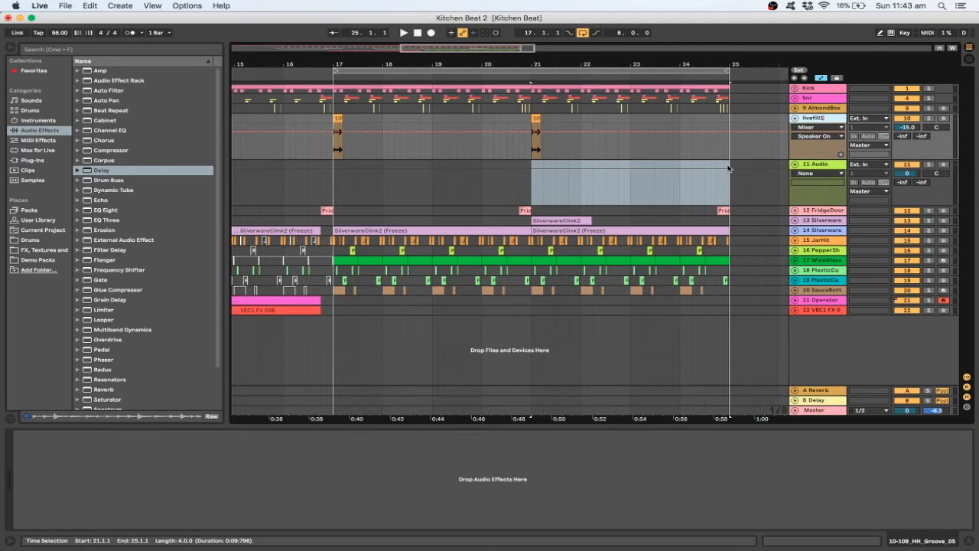
left_click(720, 133)
left_click(814, 166)
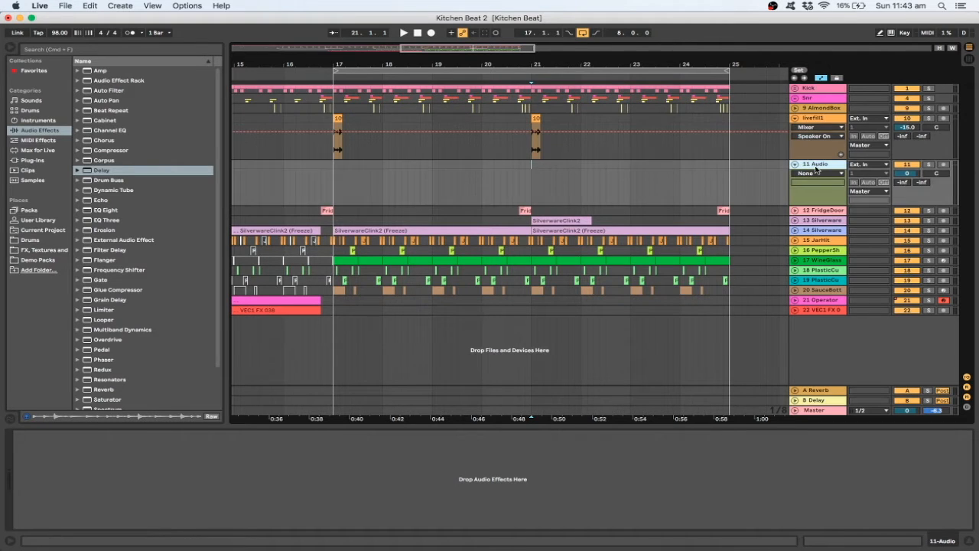
right_click(817, 167)
left_click(839, 209)
Step: Audition the Funk Rock drum loops and place 109_HH_Groove_f_09.wav at 18.1.1 on audio track 11, with the track volume at -15.0 dB
left_click(26, 241)
left_click(156, 350)
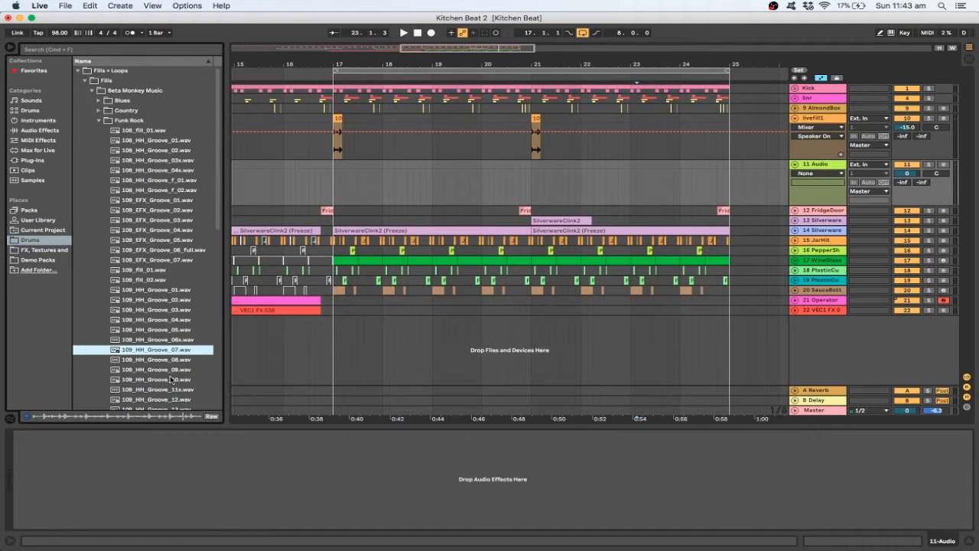
left_click(173, 370)
scroll(173, 370, "down", 5)
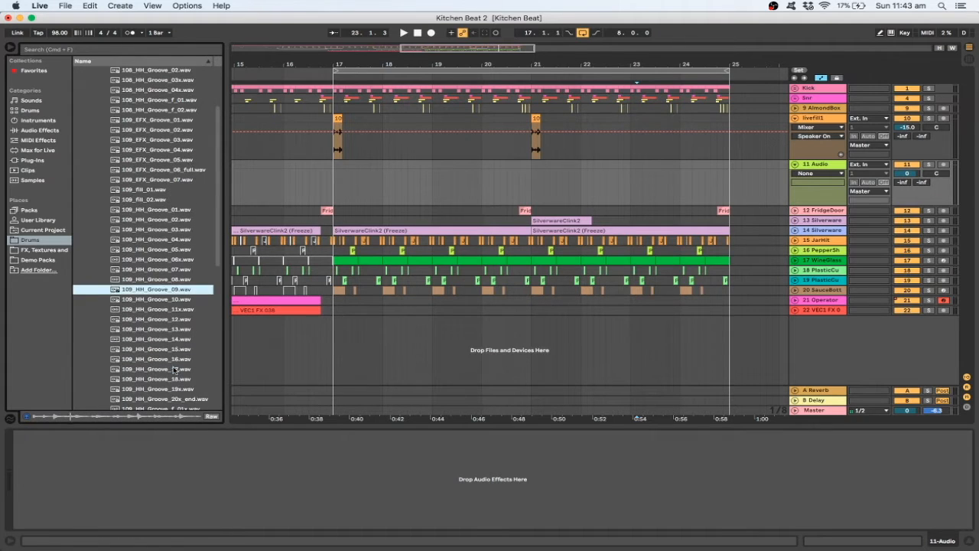
scroll(165, 355, "down", 2)
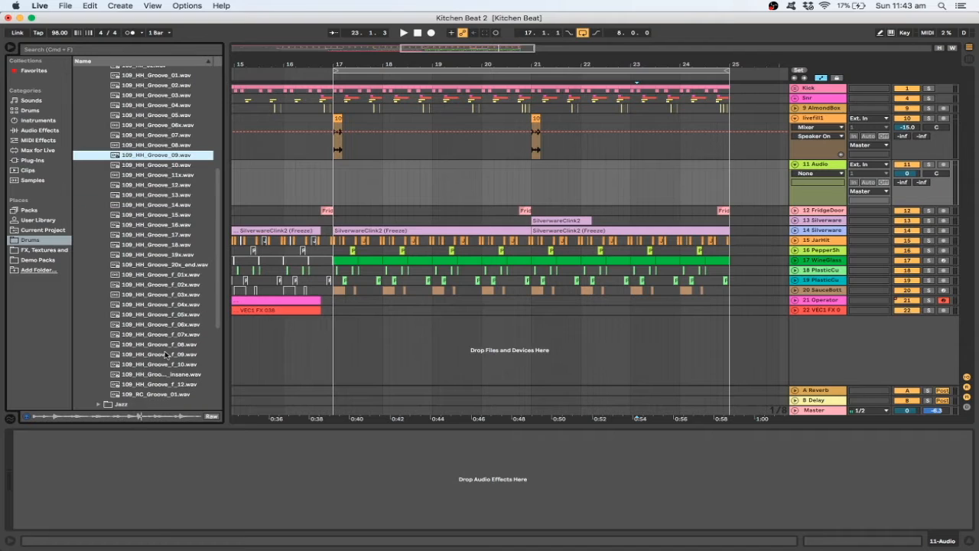
left_click(174, 394)
left_click(165, 385)
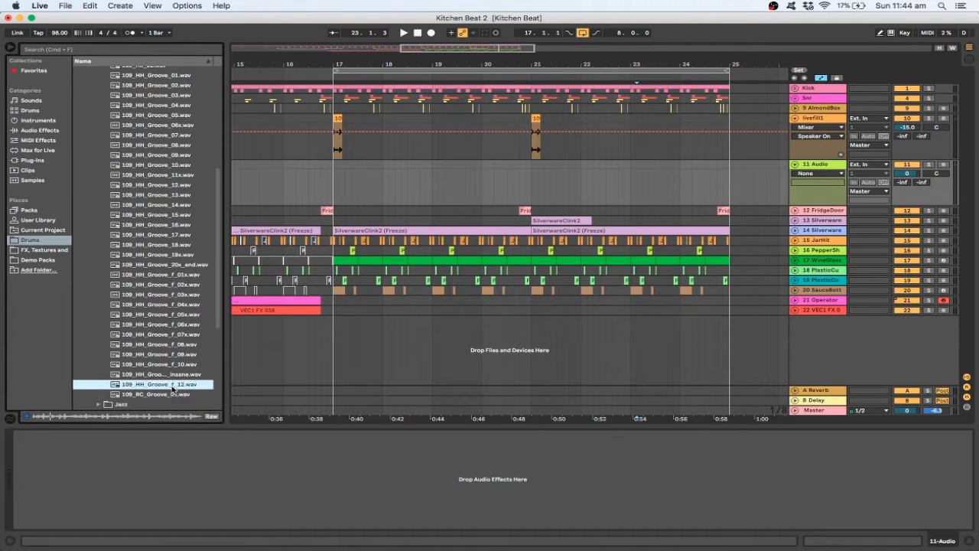
left_click(164, 375)
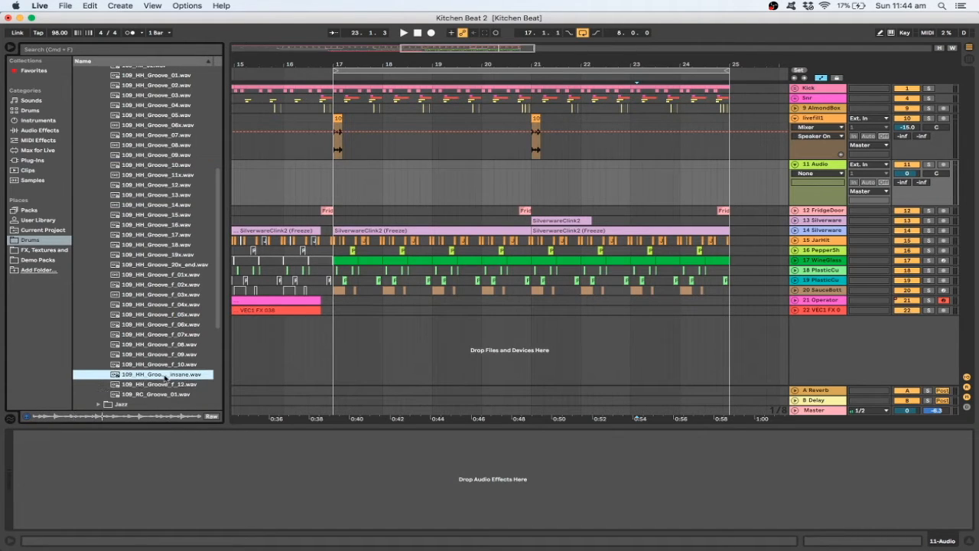
left_click(163, 365)
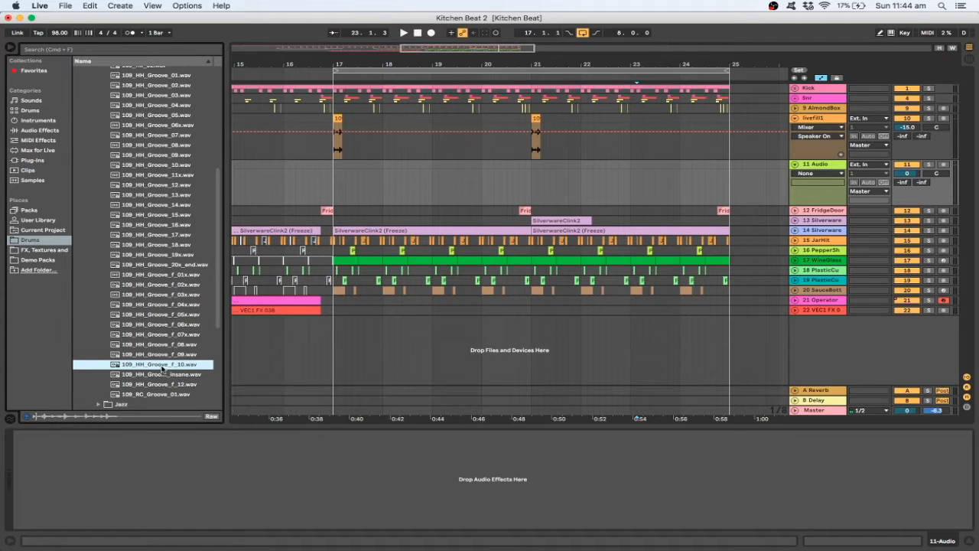
left_click(158, 353)
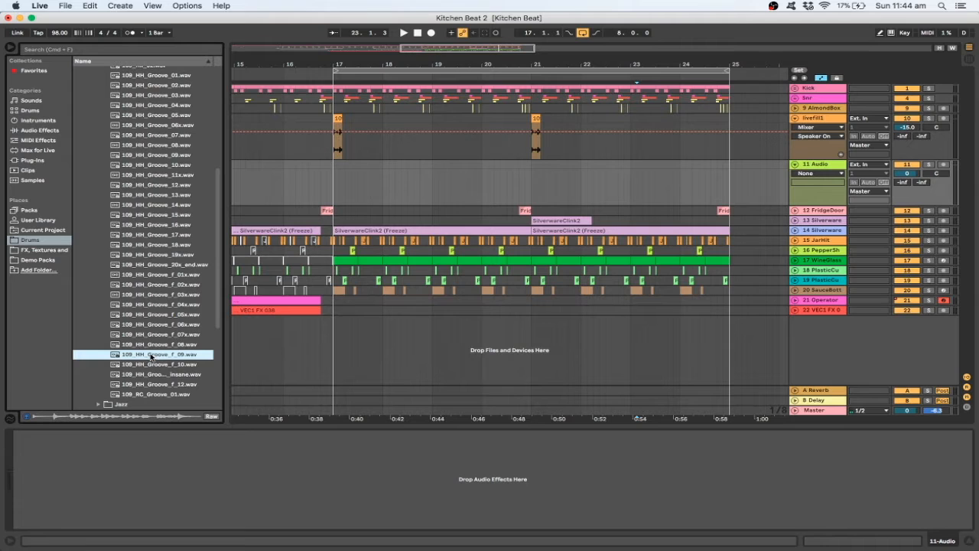
left_click_drag(339, 243, 389, 170)
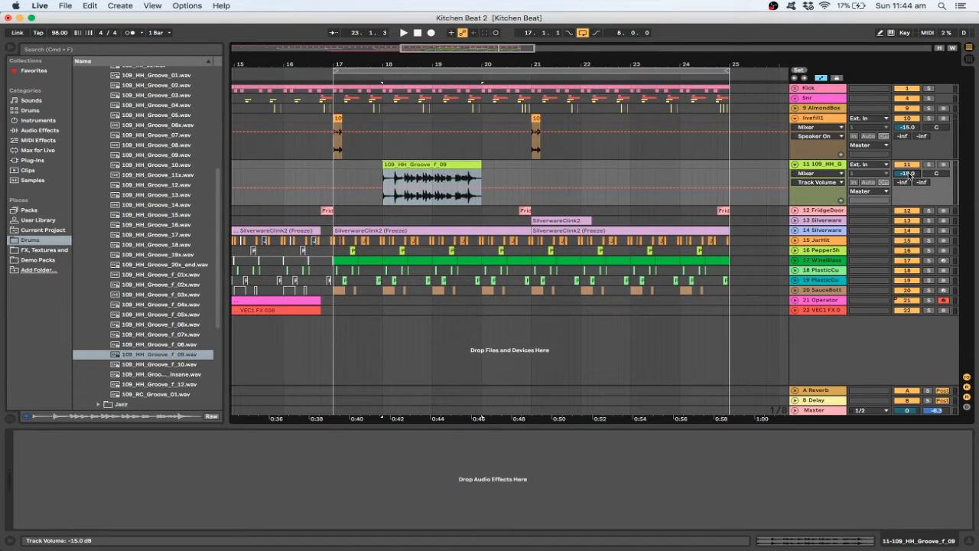
Step: Rename audio track 11, which holds the new groove loop, as livefill2
right_click(815, 165)
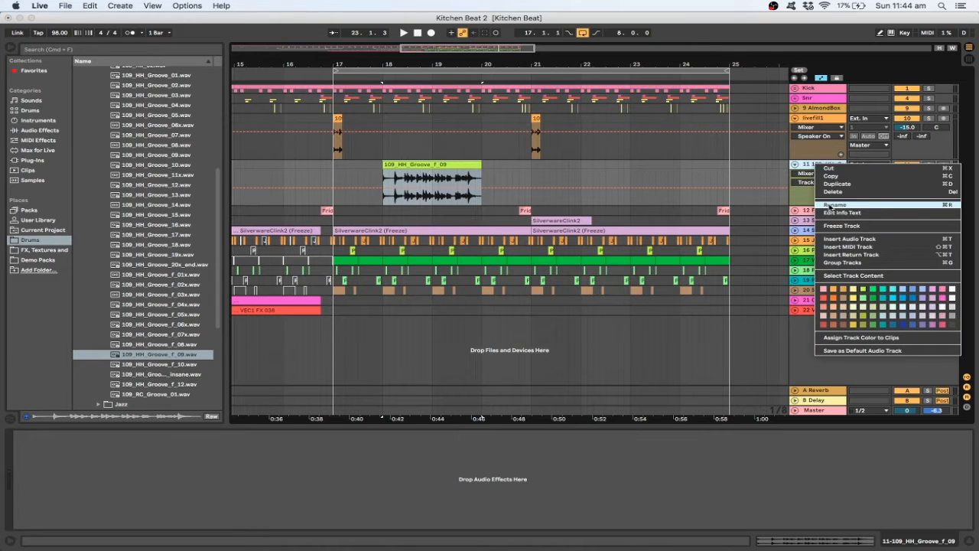
left_click(830, 207)
type("livefill")
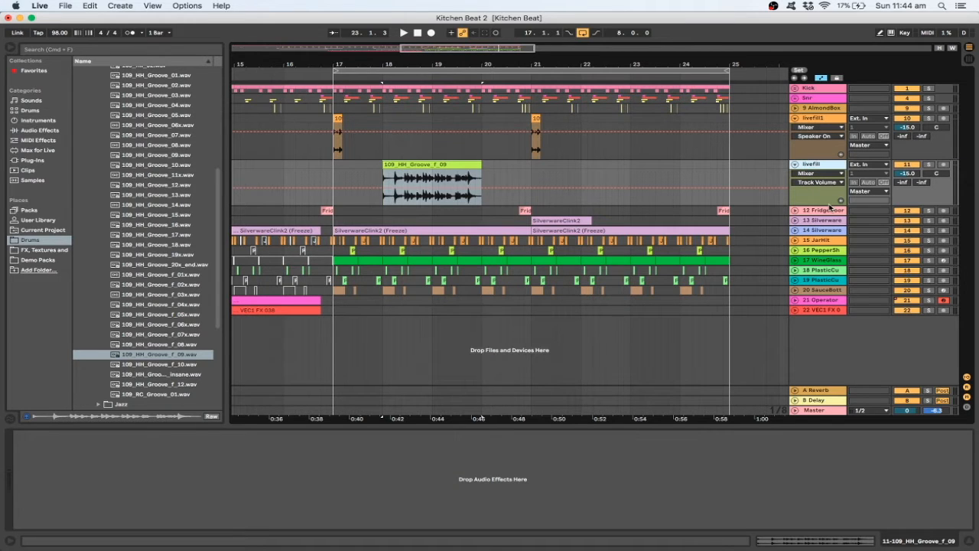
type("2")
key("Return")
Step: Trim the livefill2 loop to a two-beat fill, place it from 19.3.1 to 20.1.1 and audition it
left_click(264, 166)
key("space")
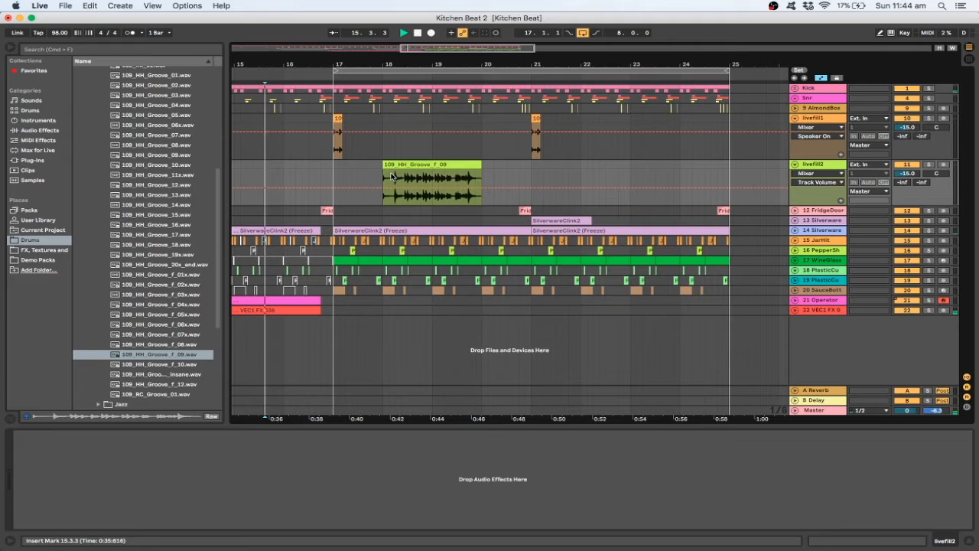
left_click_drag(481, 164, 433, 167)
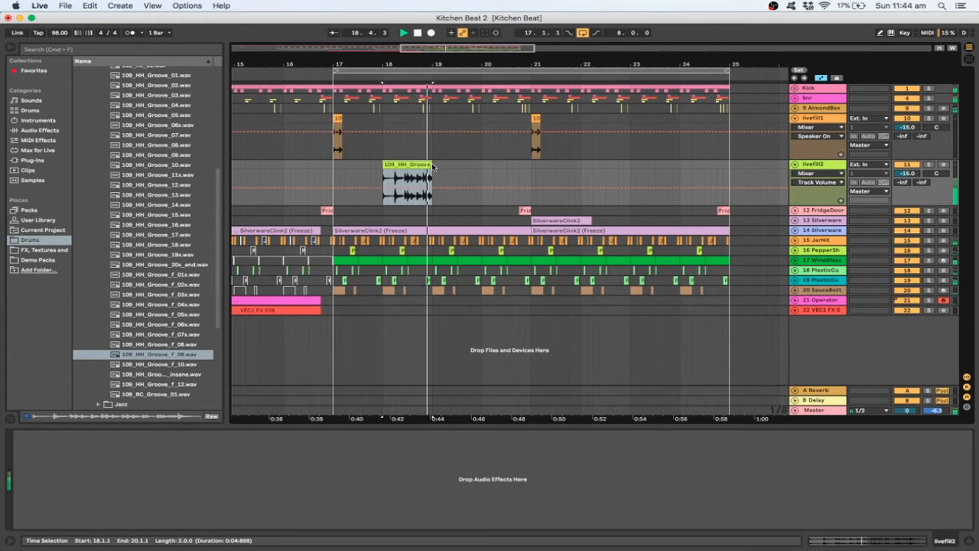
left_click(381, 164)
left_click_drag(382, 164, 469, 164)
left_click(307, 166)
key("space")
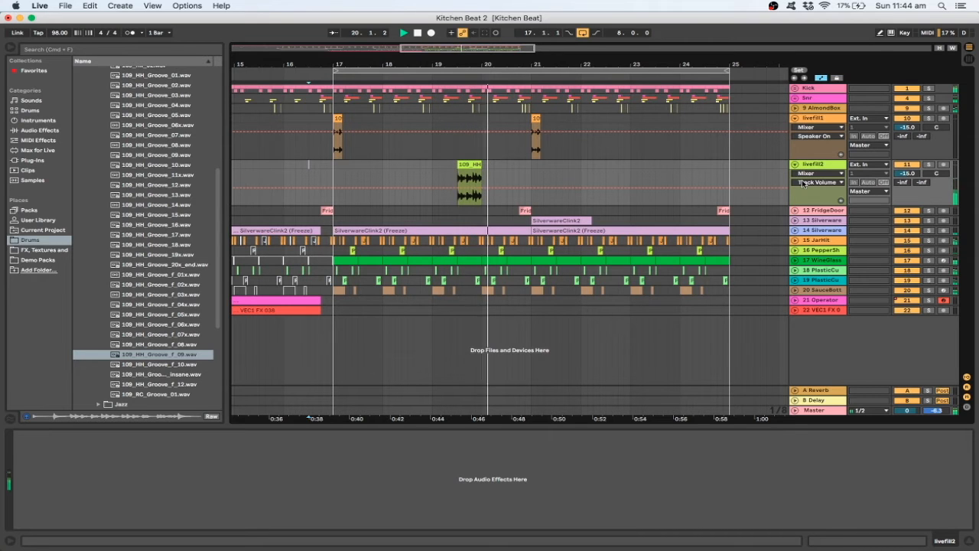
Step: Move the two-beat livefill2 clip one bar later so it leads into bar 21, and audition from bar 16
key("space")
left_click_drag(472, 166, 523, 169)
left_click(316, 168)
key("space")
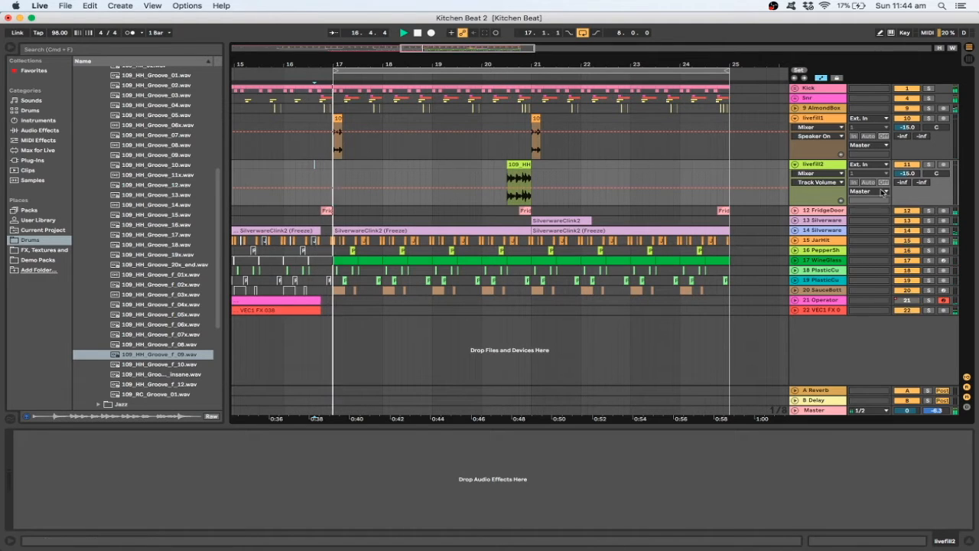
Step: Add an Auto Filter to livefill2 as a high-pass at 2.06 kHz and lower the track's volume slightly
left_click(34, 120)
left_click(38, 130)
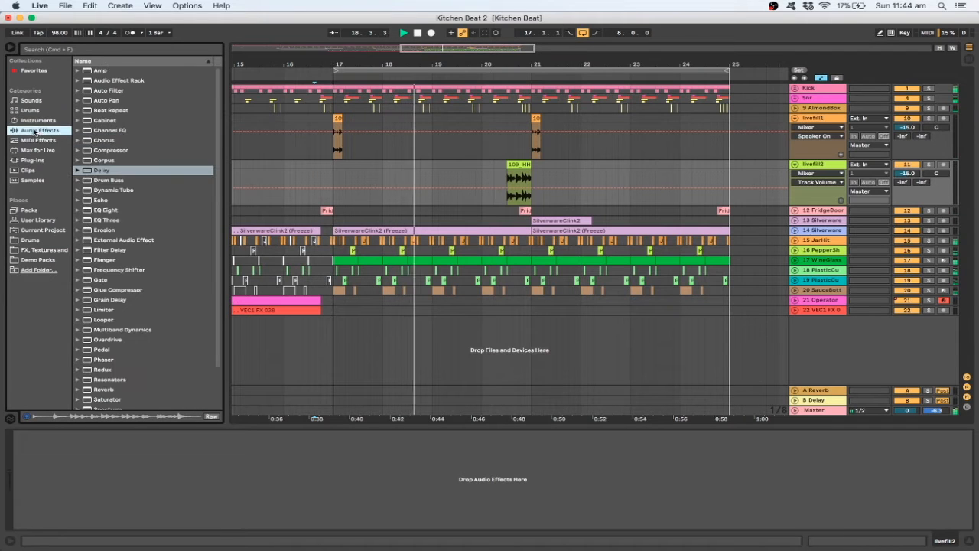
double_click(107, 90)
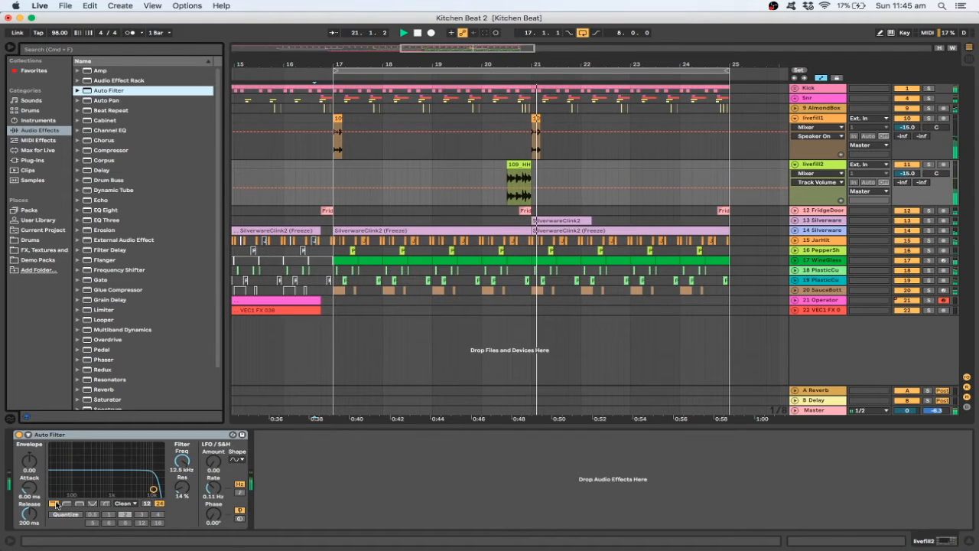
left_click(67, 503)
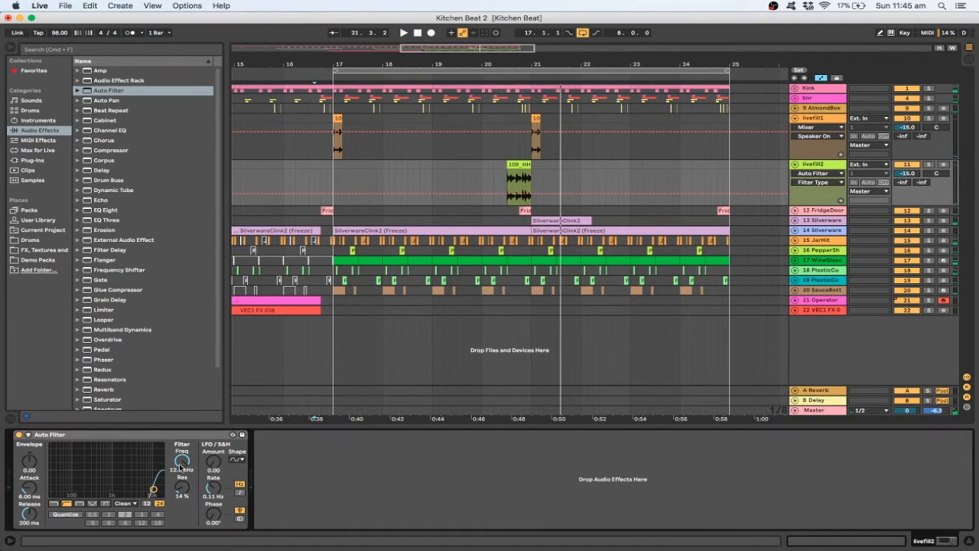
left_click_drag(182, 460, 182, 468)
key("space")
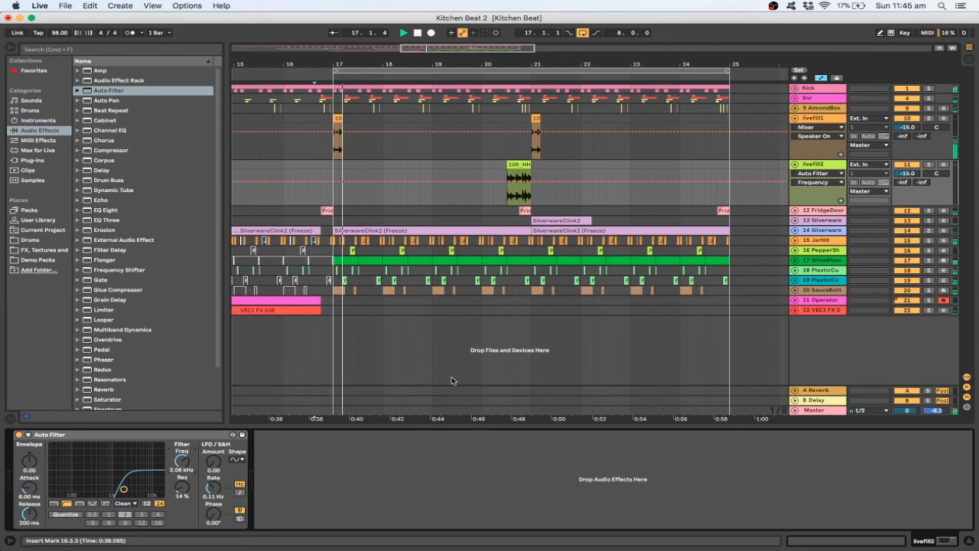
left_click_drag(907, 174, 907, 183)
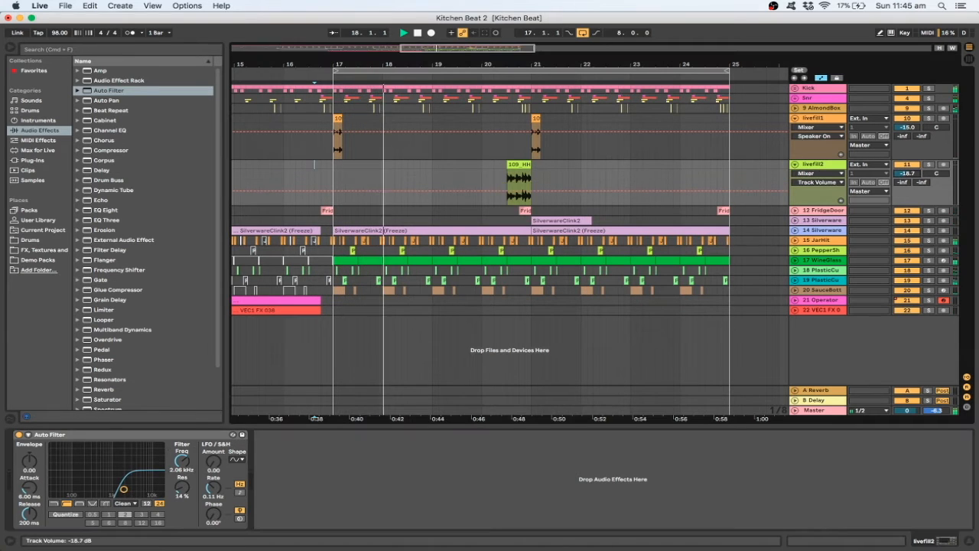
Step: Automate the livefill2 filter frequency to fall from 3.39 kHz at the fill's start to 78.3 Hz at bar 21, and audition it
right_click(196, 464)
left_click(222, 464)
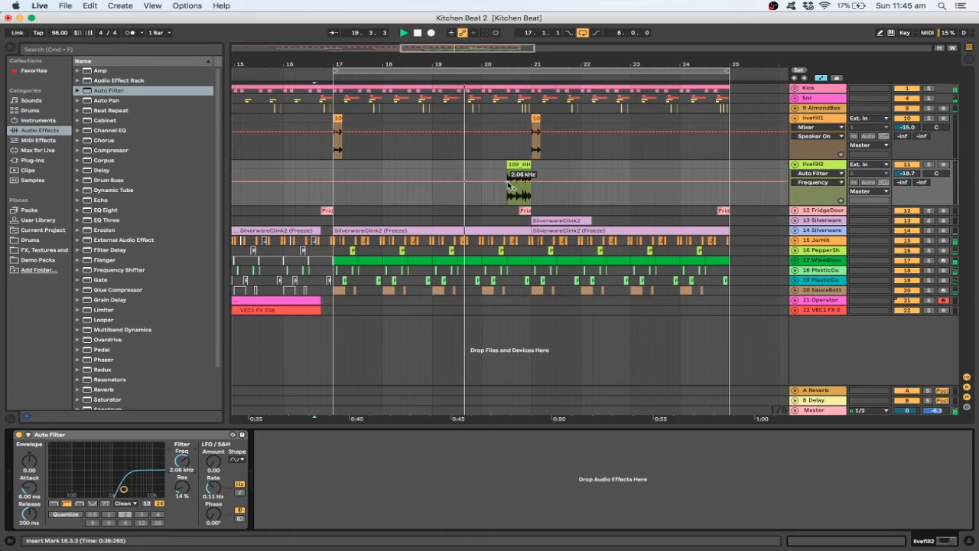
left_click_drag(533, 186, 529, 199)
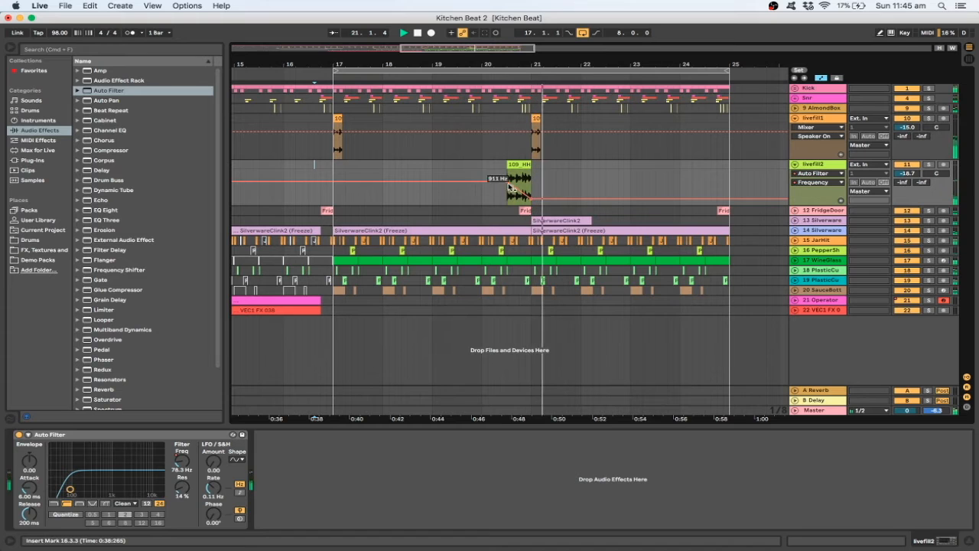
left_click_drag(508, 183, 508, 180)
key("space")
key("space")
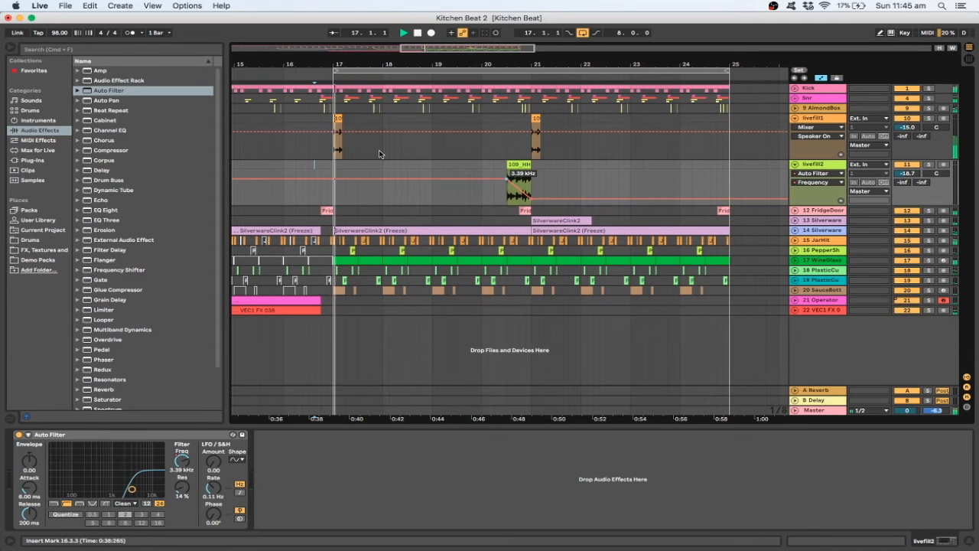
key("space")
key("space")
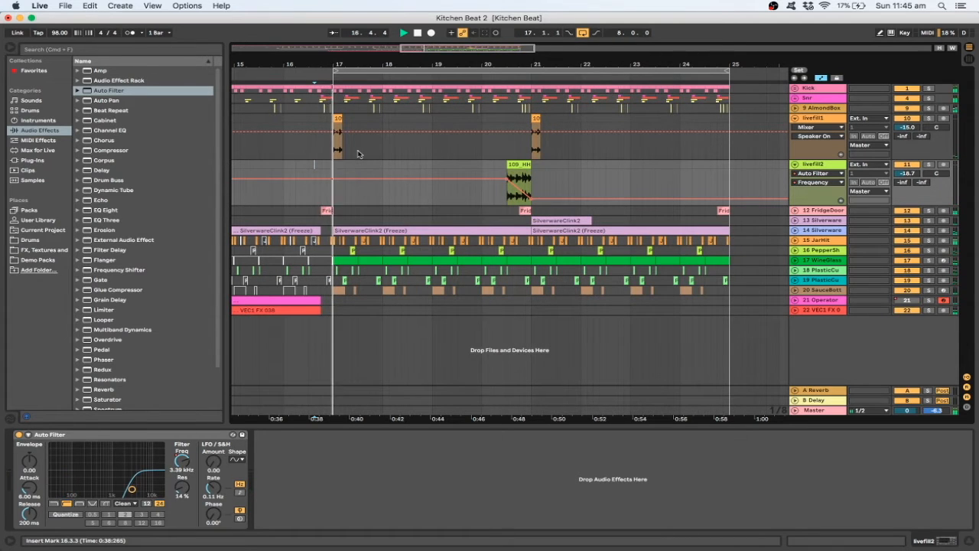
key("space")
key("space")
Step: Delete the livefill1 hit at bar 21 and play the arrangement from bar 17
key("space")
left_click(536, 119)
left_click(535, 120)
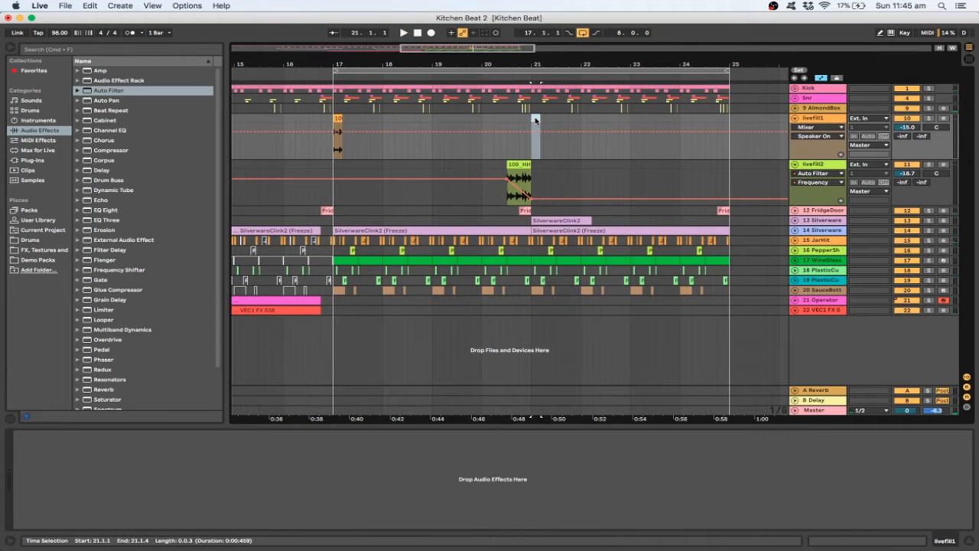
left_click(342, 149)
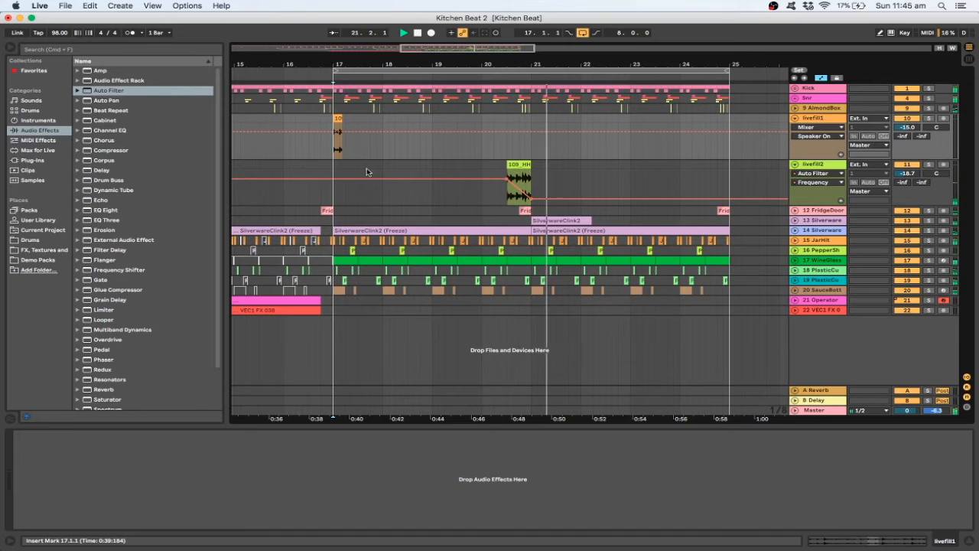
Step: Deactivate the SilverwareClink2 (Freeze) clip on track 14 between bars 17 and 21
left_click(461, 226)
key("space")
left_click(463, 226)
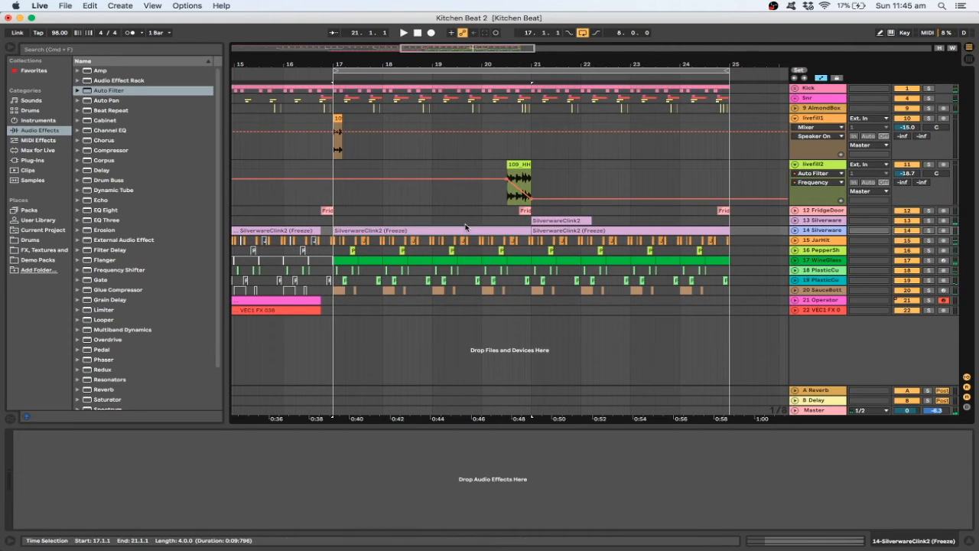
left_click(314, 203)
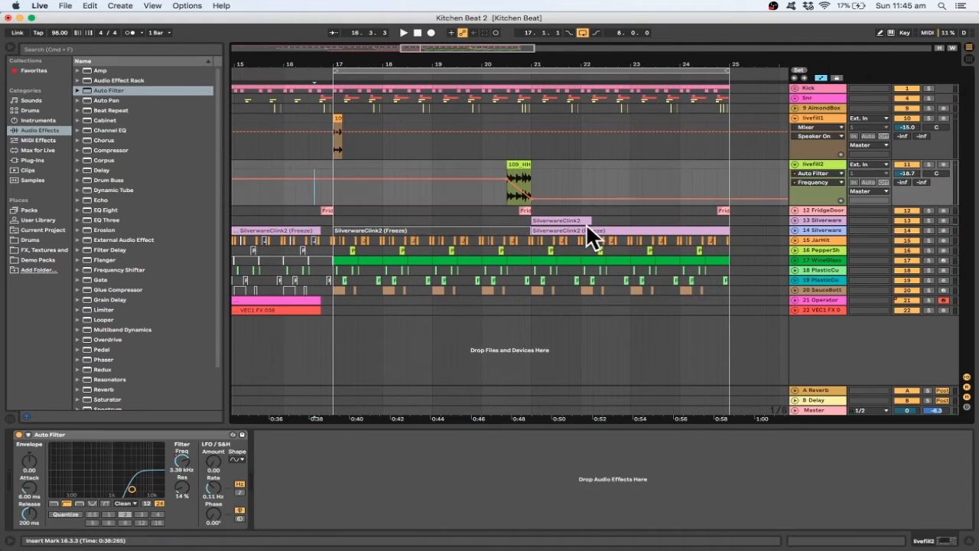
Step: Try the track 13 SilverwareClink2 clip at bar 17 instead of bar 21, and undo the move
left_click_drag(583, 221, 386, 223)
left_click(328, 195)
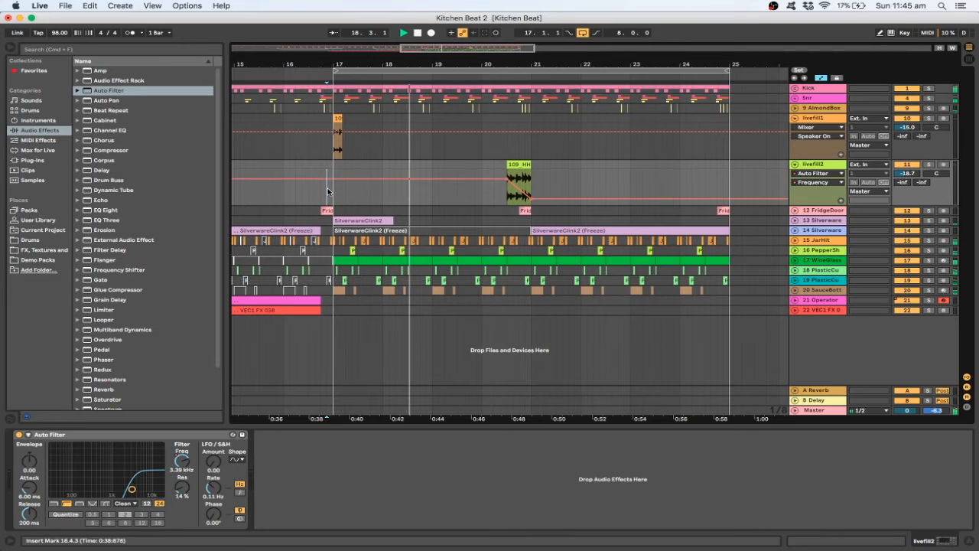
key("super+z")
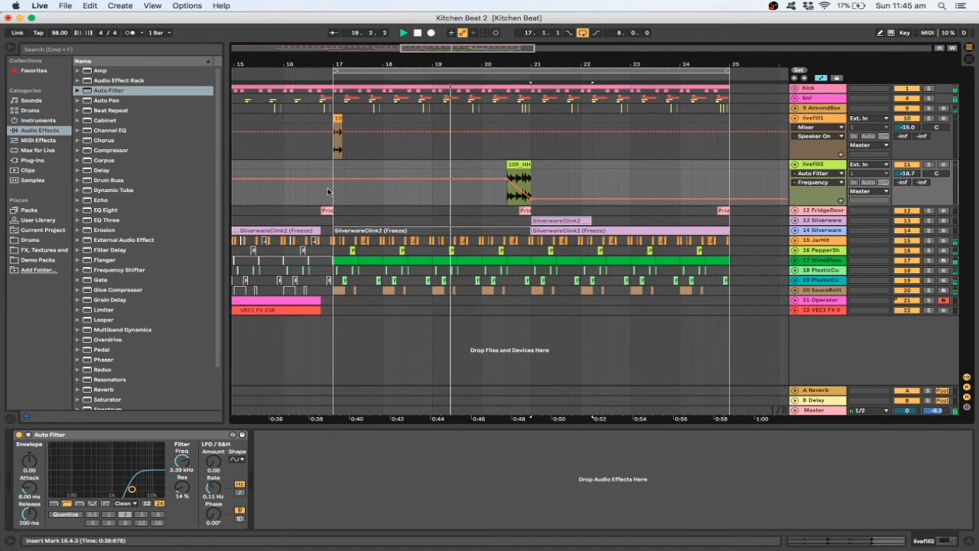
Step: Shorten the livefill2 clip before bar 21 to one beat, ending at 20.4.1, and audition it
key("space")
left_click_drag(506, 64, 453, 83)
left_click_drag(488, 164, 471, 165)
left_click(452, 168)
key("space")
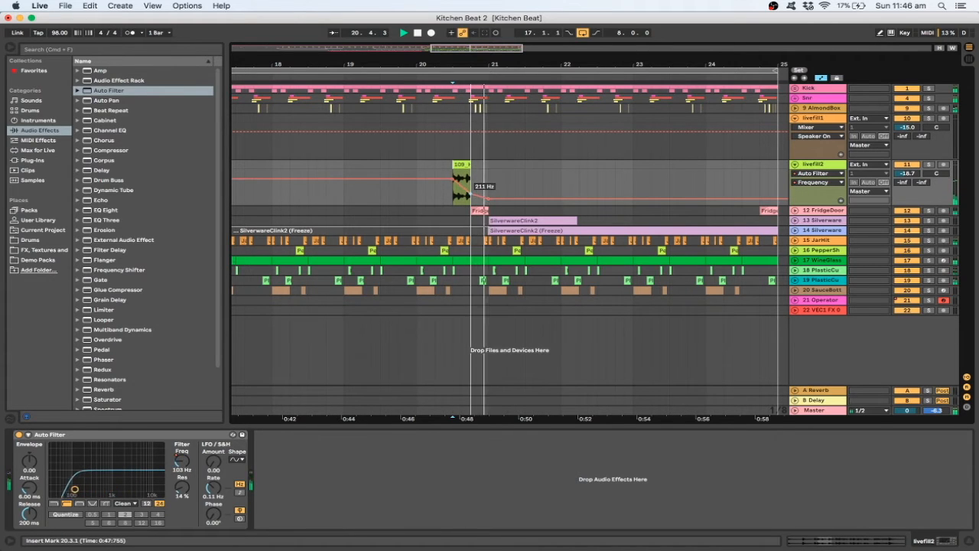
Step: Lower the starting point of the livefill2 filter frequency automation to 1.39 kHz while auditioning the fill
left_click(397, 165)
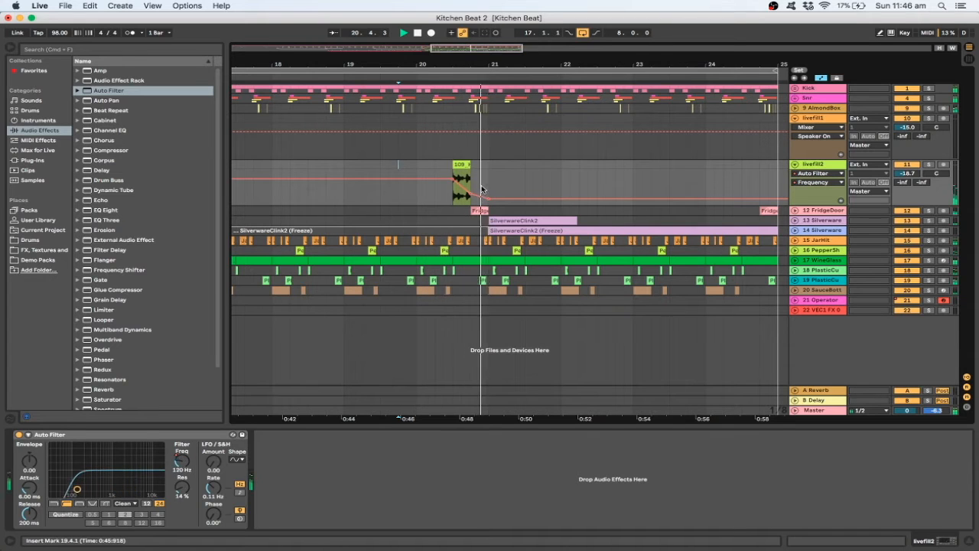
key("space")
key("space")
left_click_drag(453, 178, 455, 182)
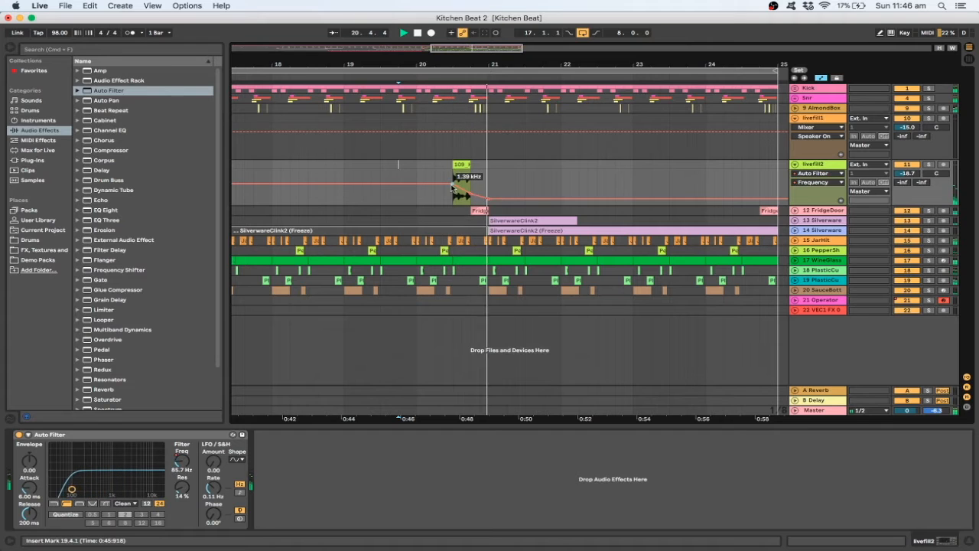
key("space")
Step: Play the arrangement from bar 16 to check how both live fills sit in the section from bar 17
left_click_drag(436, 65, 468, 40)
left_click(323, 184)
key("space")
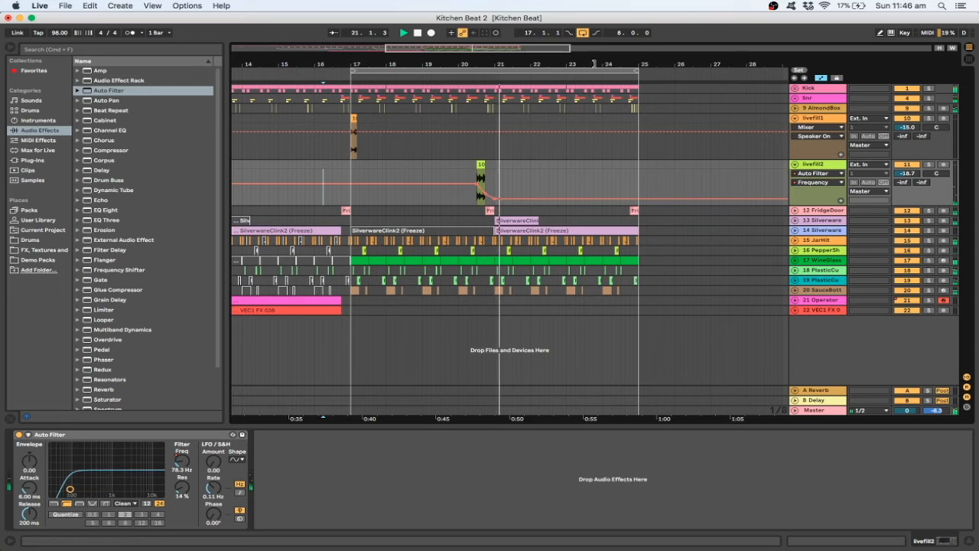
key("space")
left_click_drag(445, 47, 424, 52)
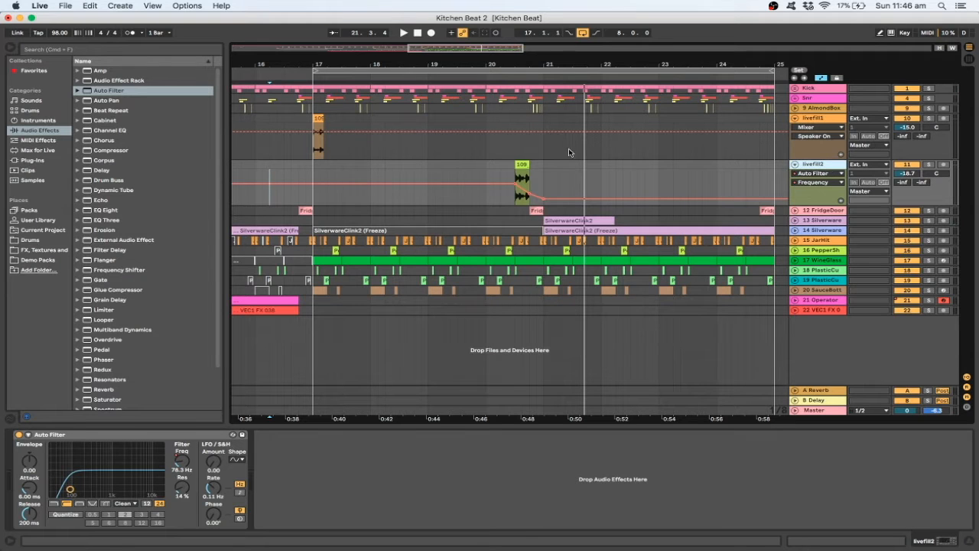
left_click(298, 167)
key("space")
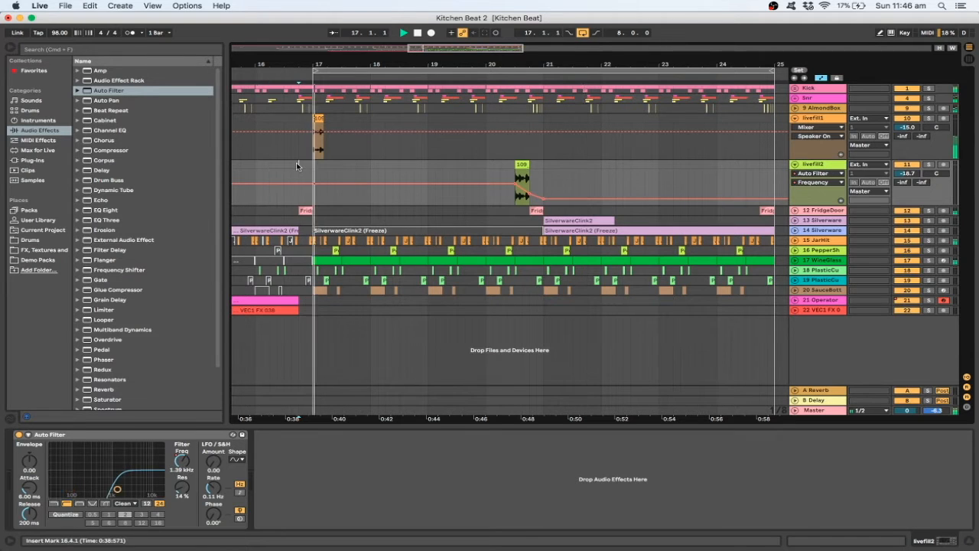
Step: Play the livefill1 clip at bar 17 up close to pick out the hits inside it
left_click_drag(414, 47, 432, 48)
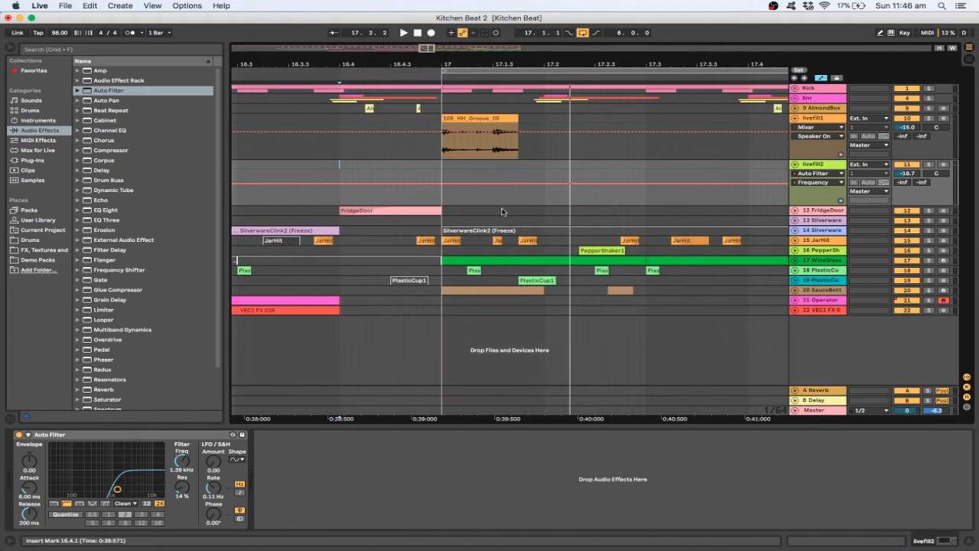
left_click(505, 149)
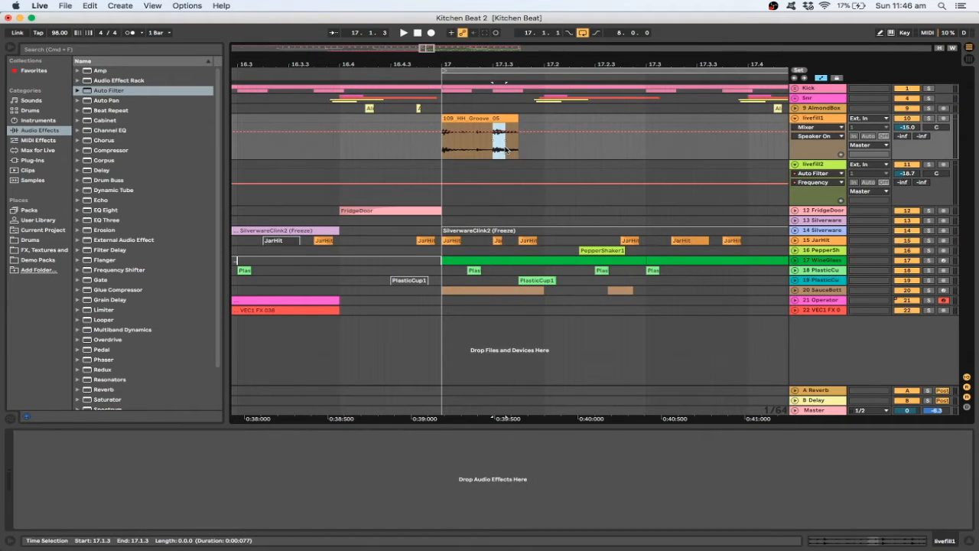
left_click(404, 149)
key("space")
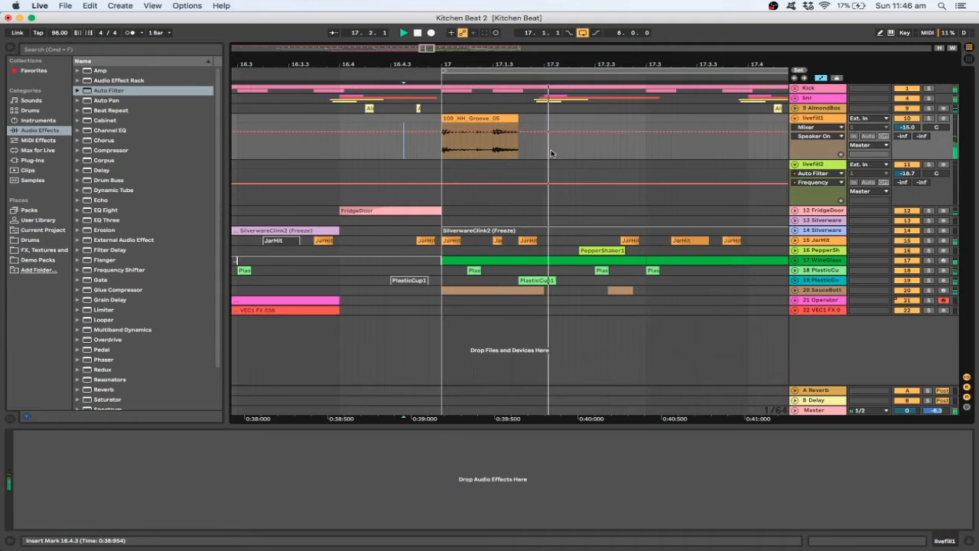
left_click(575, 122)
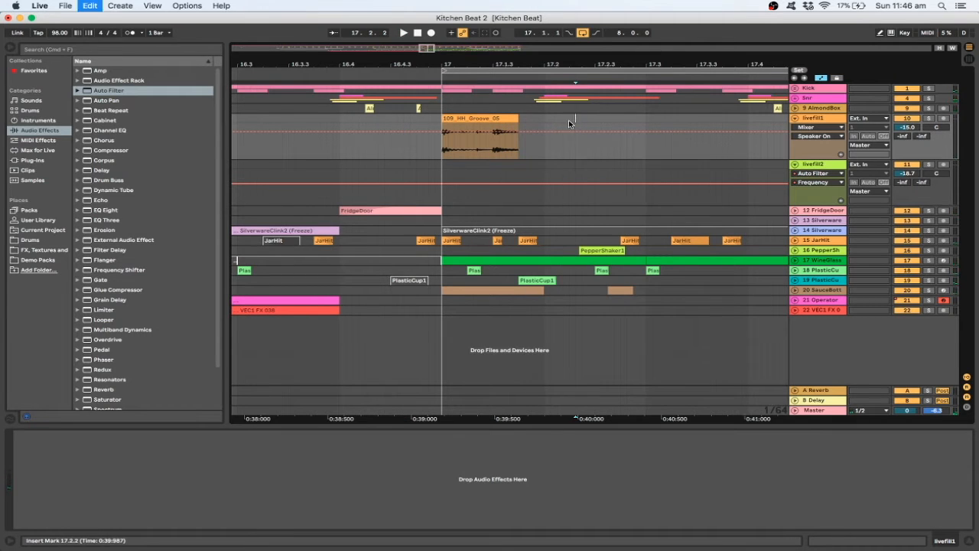
Step: Hide the automation lanes, copy a one-sixteenth slice of the livefill1 clip to 17.2.3, and audition it
left_click(821, 78)
left_click_drag(494, 148, 520, 111)
left_click(435, 144)
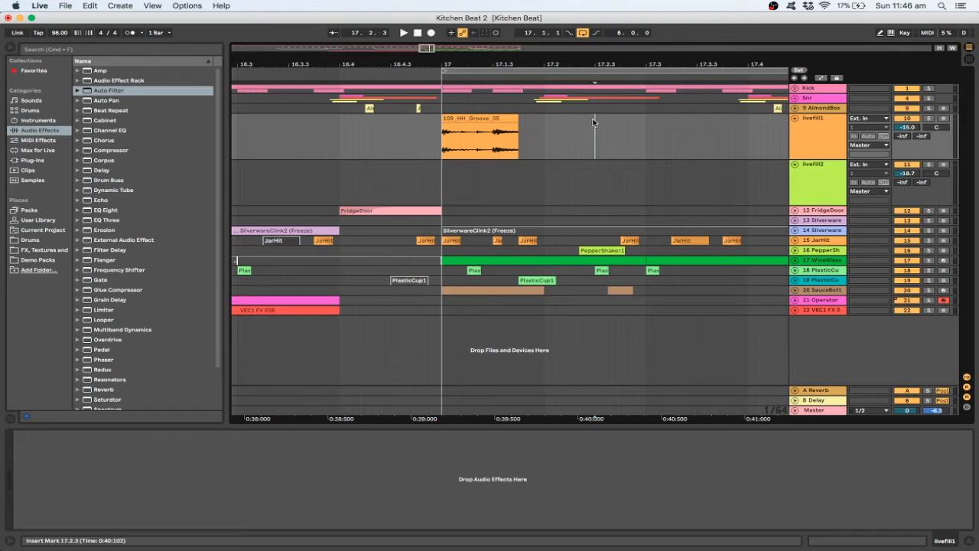
key("super+v")
left_click(391, 145)
key("space")
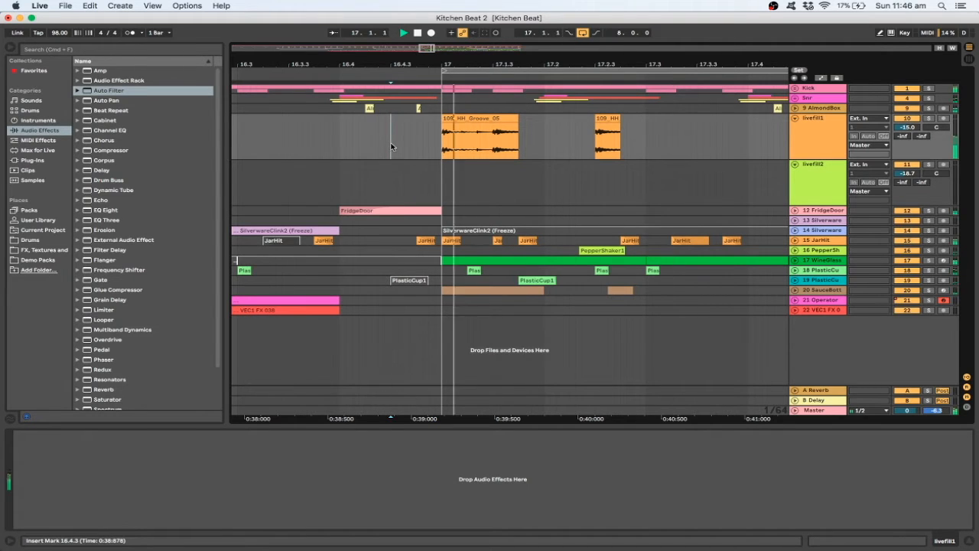
Step: Try extending the livefill1 slice at 17.2.3 to end at 17.3, audition it, and undo the extension
left_click(614, 118)
left_click_drag(620, 123, 640, 122)
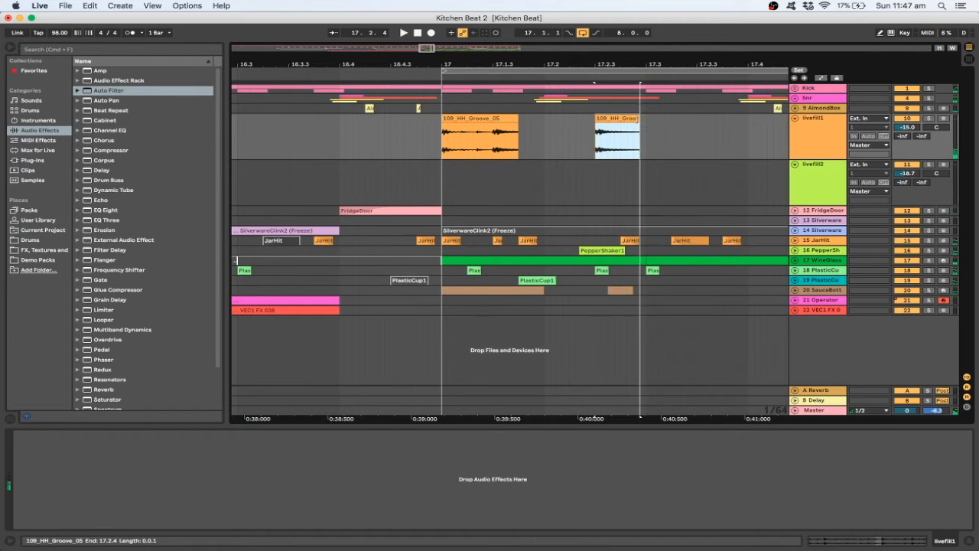
left_click(411, 134)
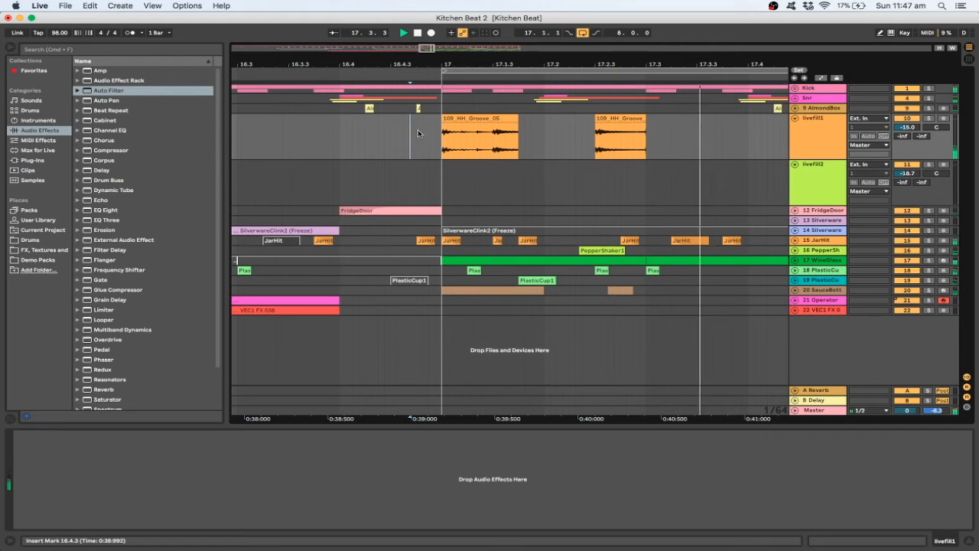
key("super+z")
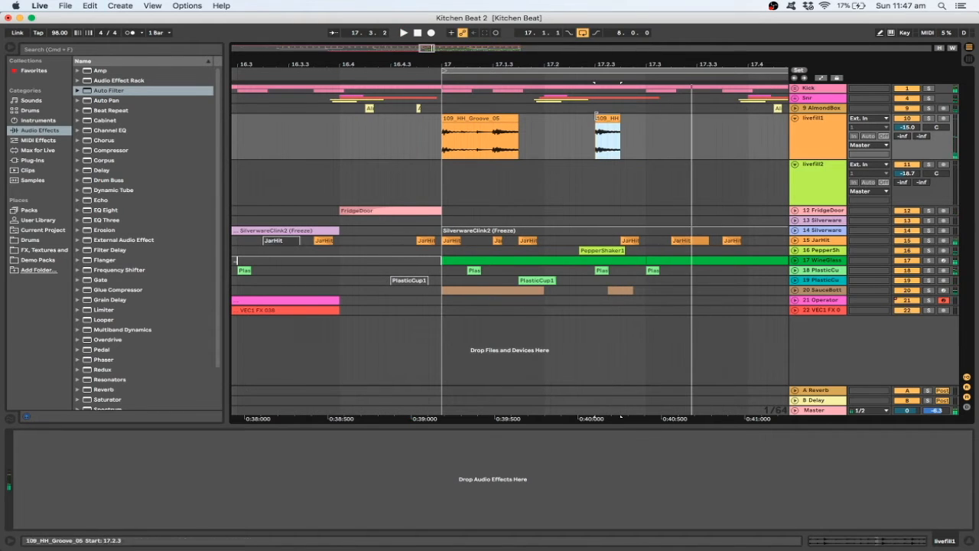
Step: Play the livefill1 clips from just before bar 17 to check the slice at 17.2.3
left_click_drag(427, 49, 431, 48)
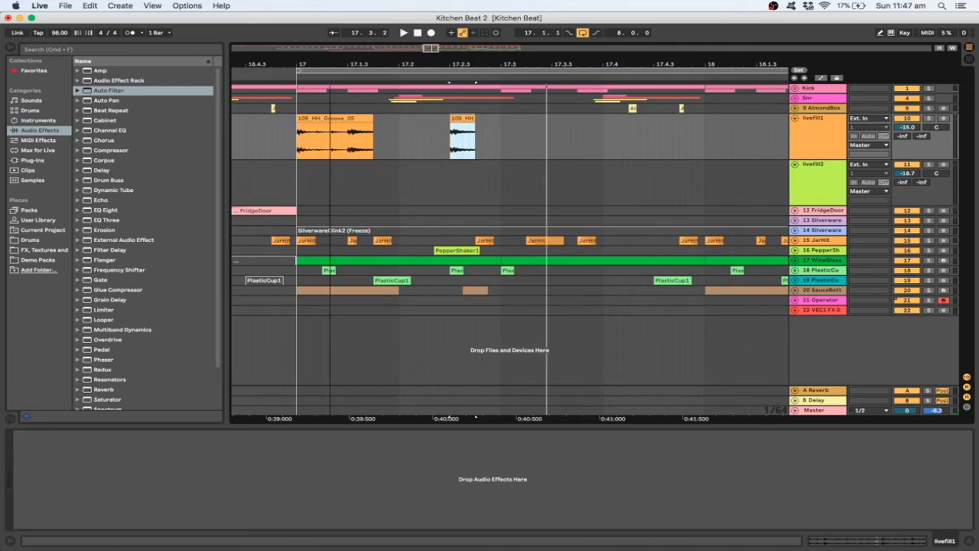
left_click(251, 153)
key("space")
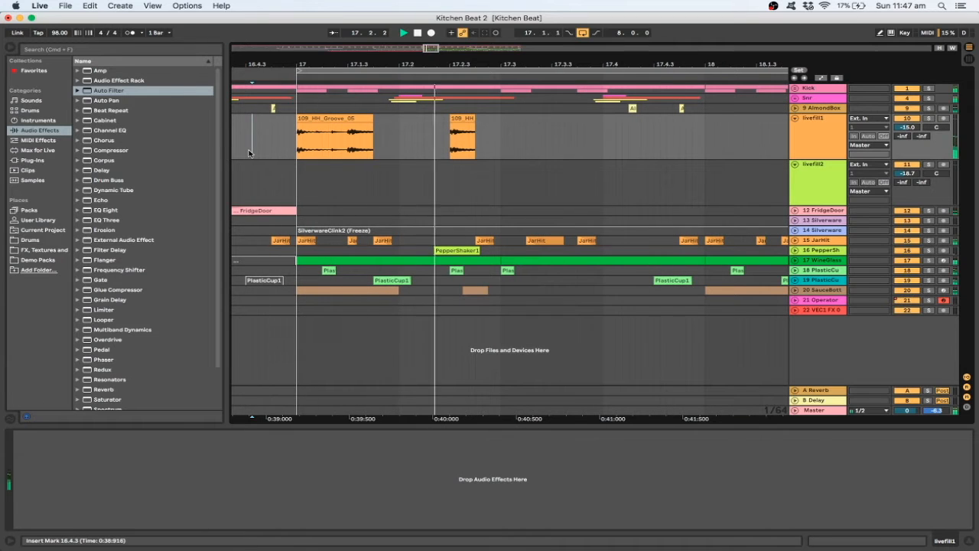
left_click(463, 120)
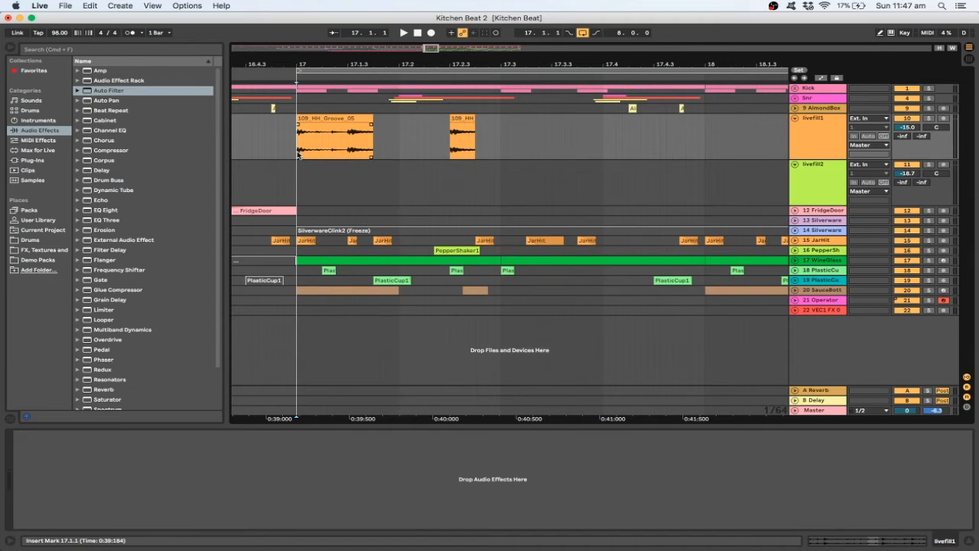
Step: Set the fixed grid to 1/16, paste another short fill slice on livefill1 at 17.3.2, and audition it
right_click(533, 143)
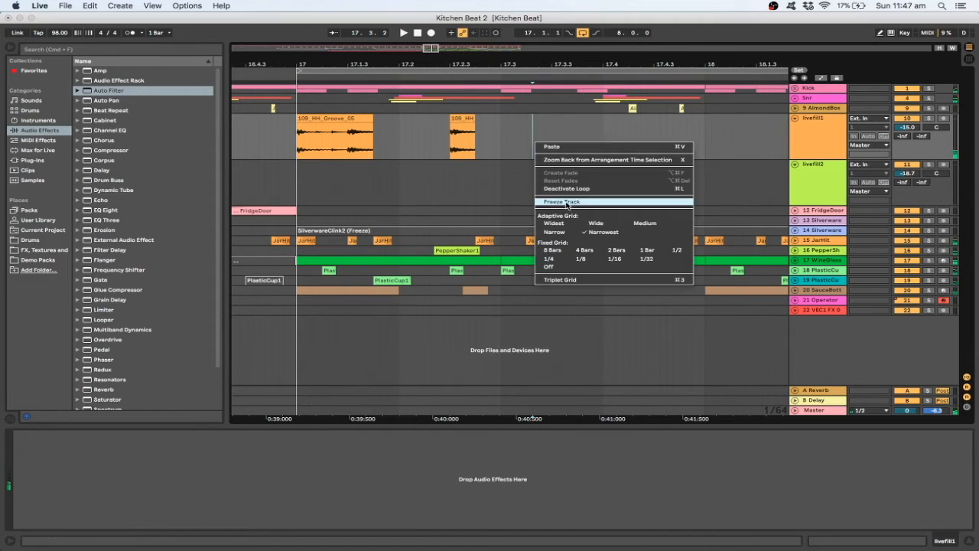
left_click(610, 260)
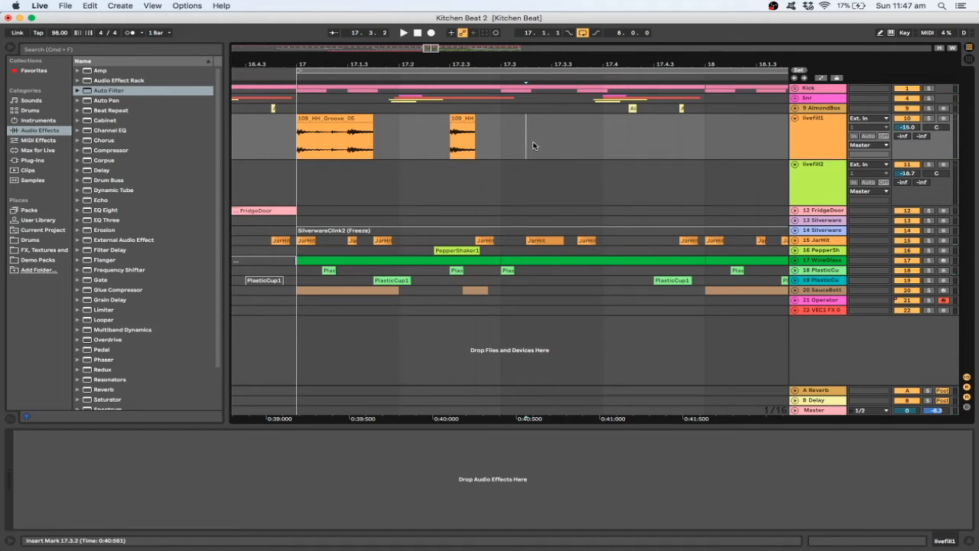
key("ctrl+v")
key("space")
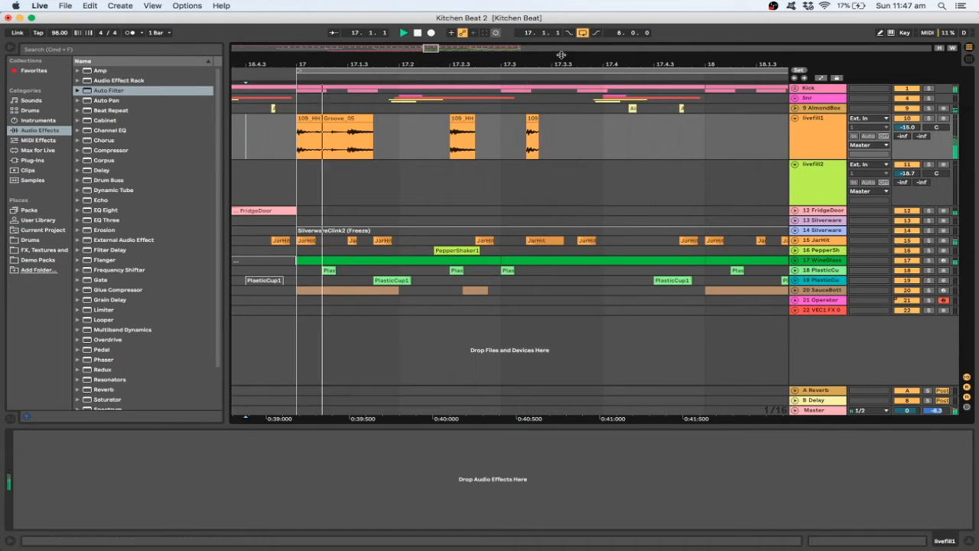
key("space")
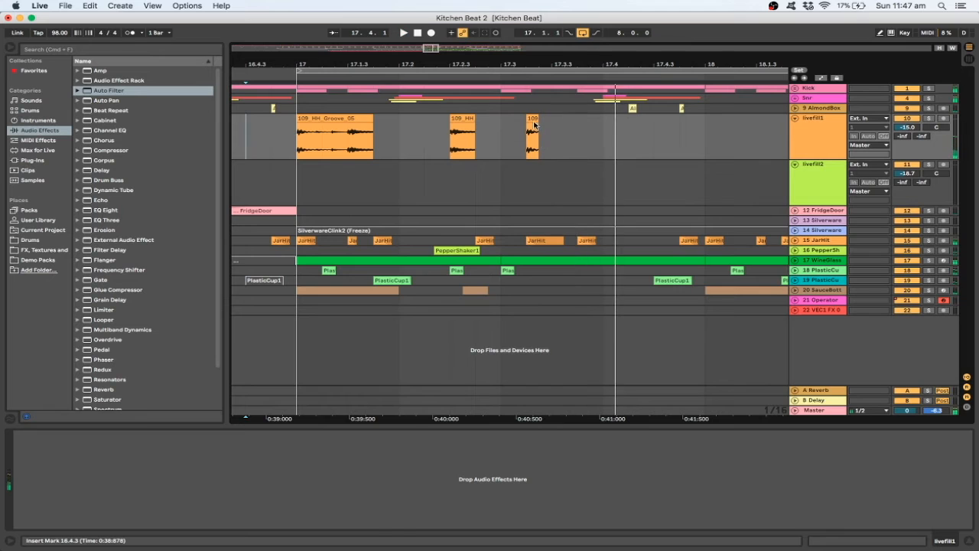
key("space")
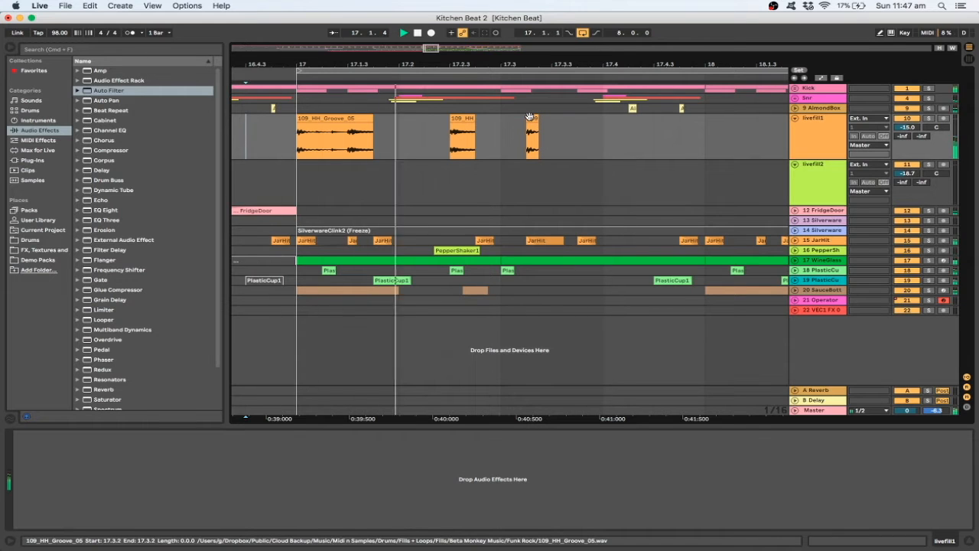
key("space")
Step: Extend the livefill1 slice at 17.3.2 to end at 17.3.4 and play the pattern from bar 17
left_click(532, 118)
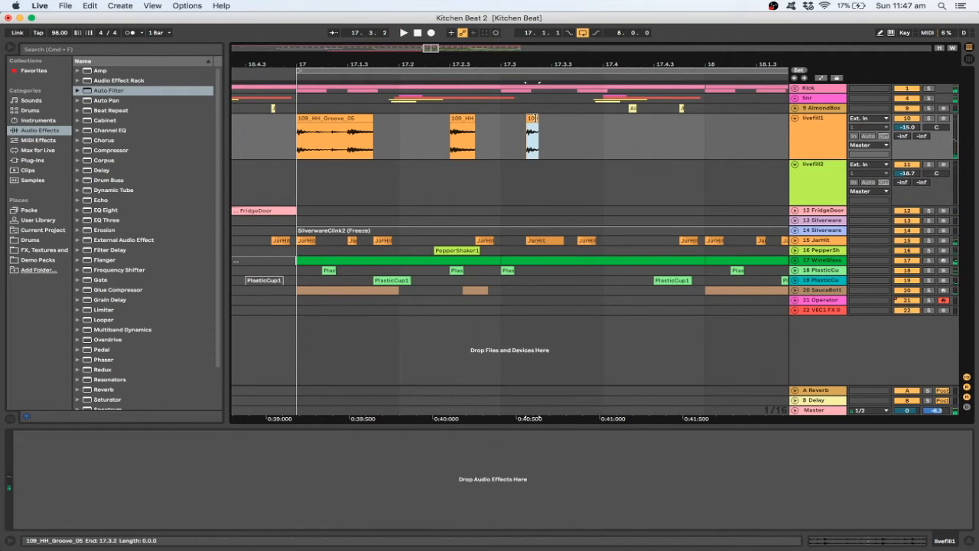
left_click_drag(538, 138, 578, 137)
left_click(326, 139)
key("space")
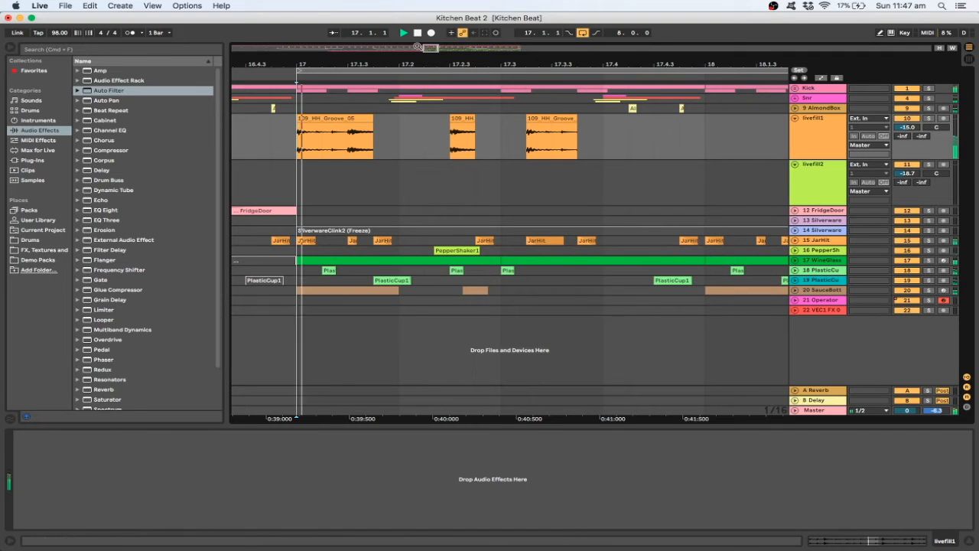
key("space")
Step: Set the fixed grid to 4 bars, duplicate livefill1's bars 17 to 21 so the pattern repeats at bar 21, and play it
left_click_drag(432, 50, 429, 11)
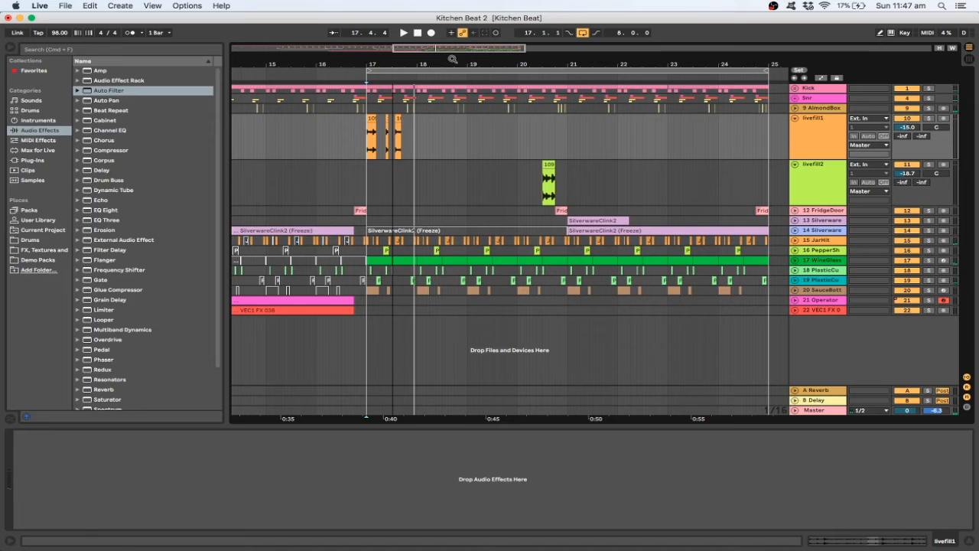
right_click(476, 172)
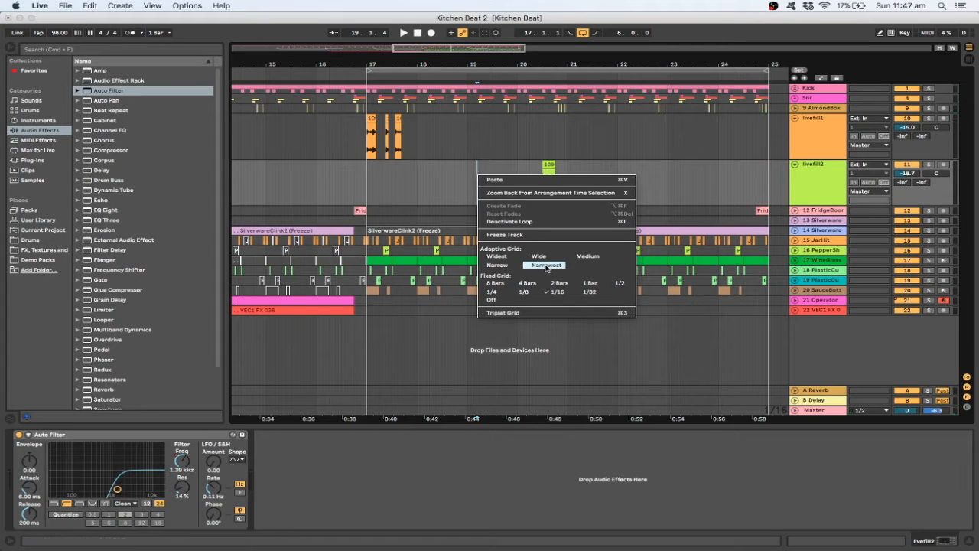
left_click(517, 284)
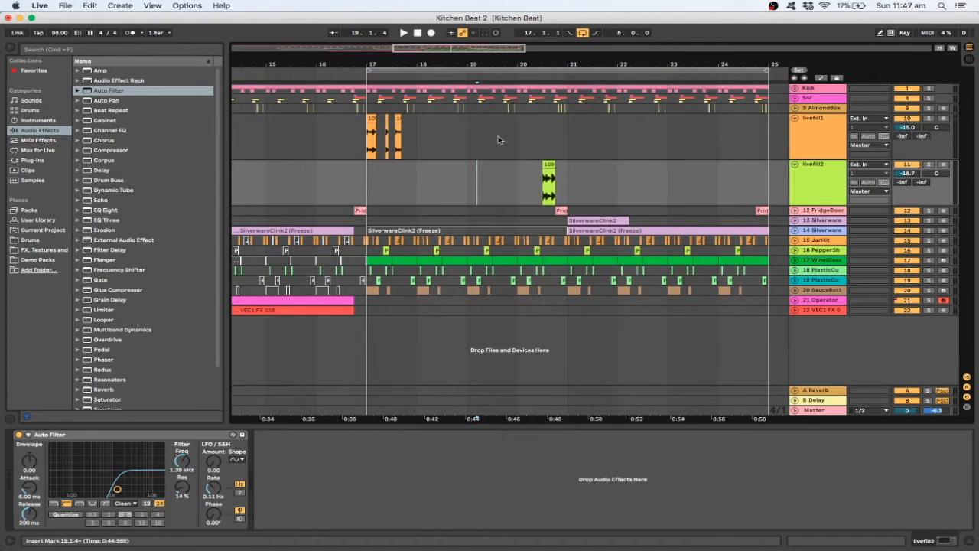
left_click_drag(558, 134, 340, 153)
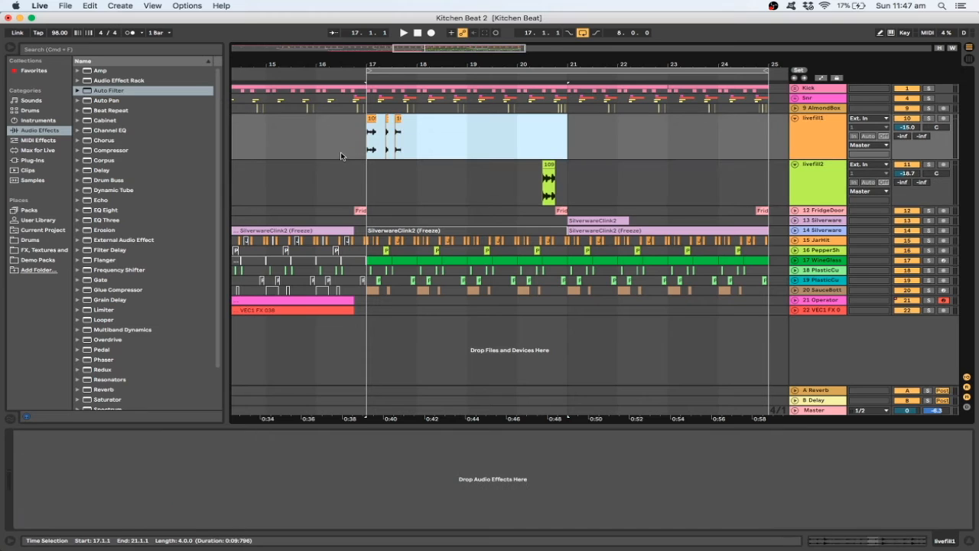
key("super+d")
left_click(340, 151)
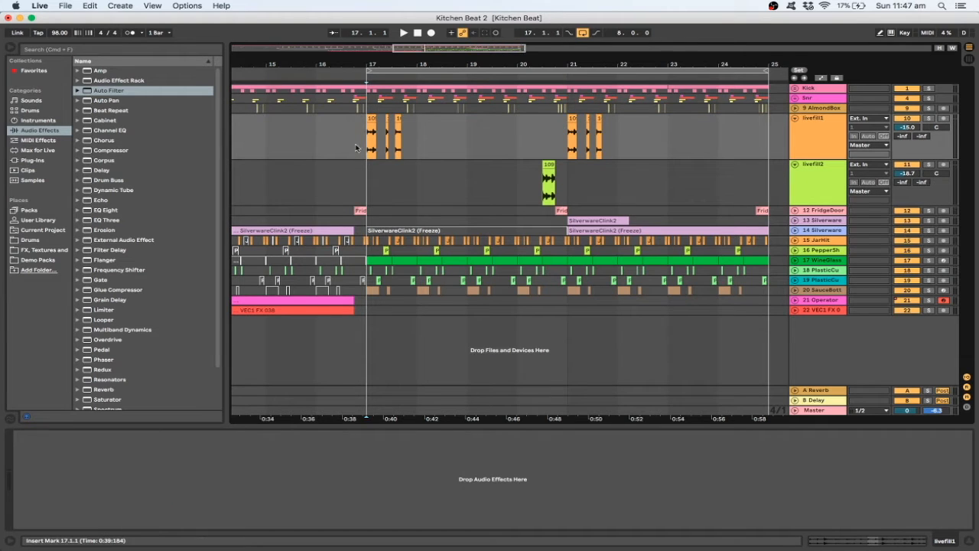
key("space")
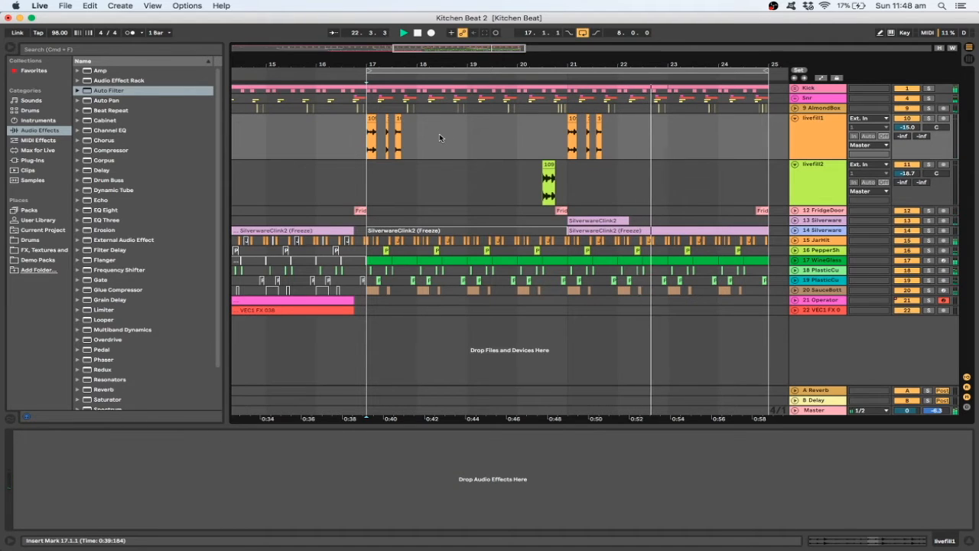
Step: Delete the track 13 SilverwareClink2 clip at bar 21 and set the adaptive grid to Narrowest
left_click(607, 221)
key("space")
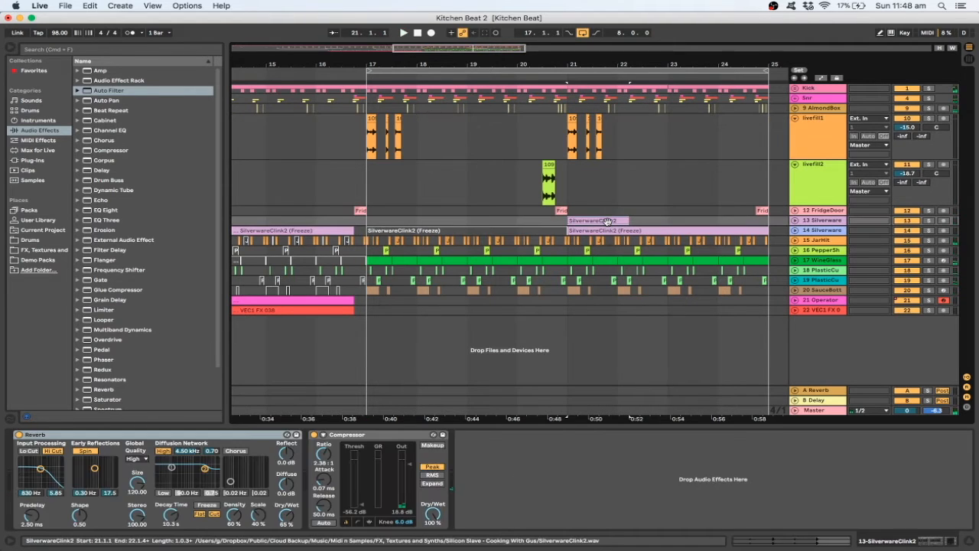
left_click(607, 223)
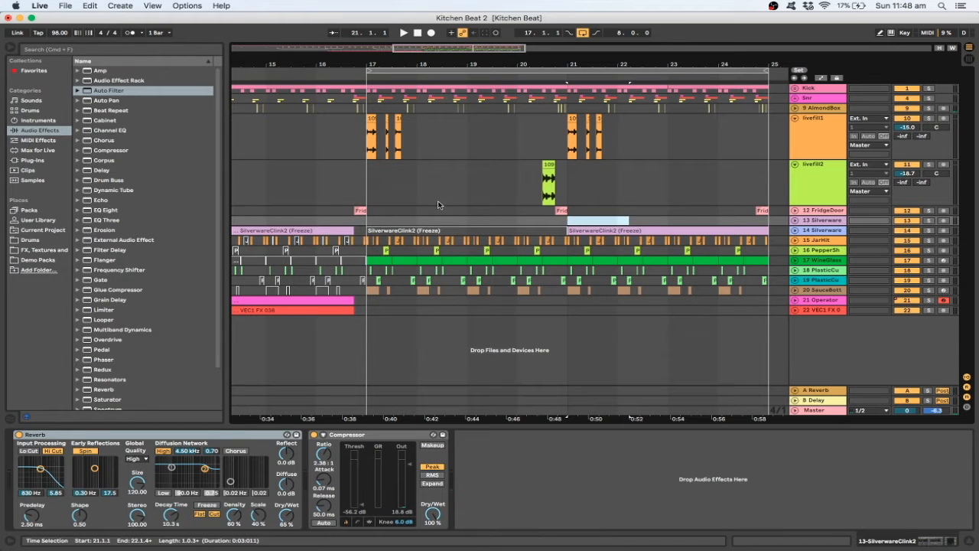
right_click(339, 199)
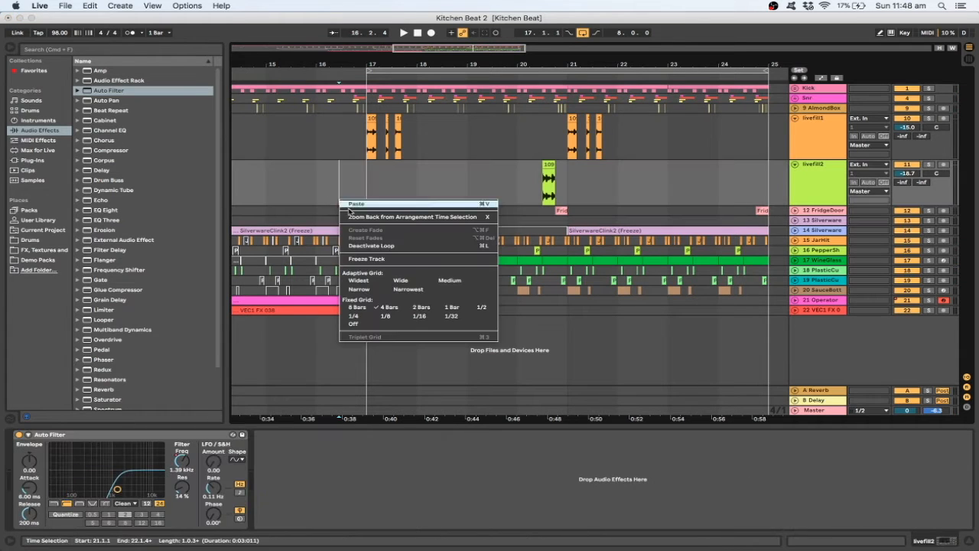
left_click(406, 289)
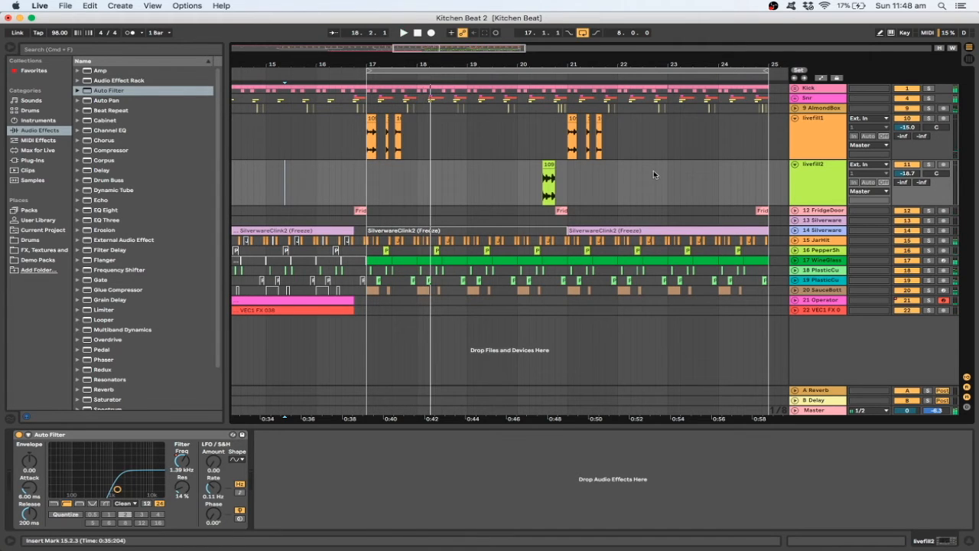
Step: Copy the first livefill1 clip from bar 17 to bar 18 and reverse the copy's sample
left_click(844, 127)
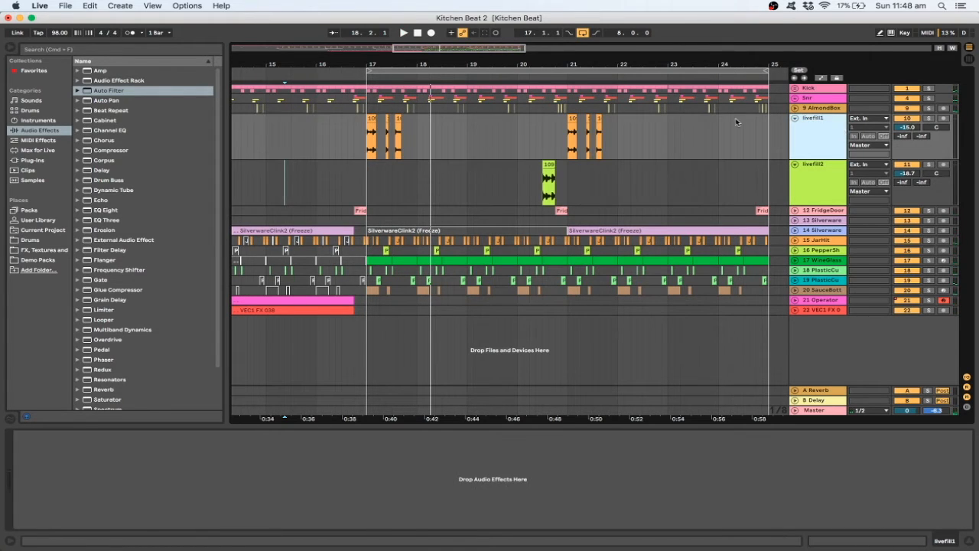
left_click_drag(445, 48, 437, 90)
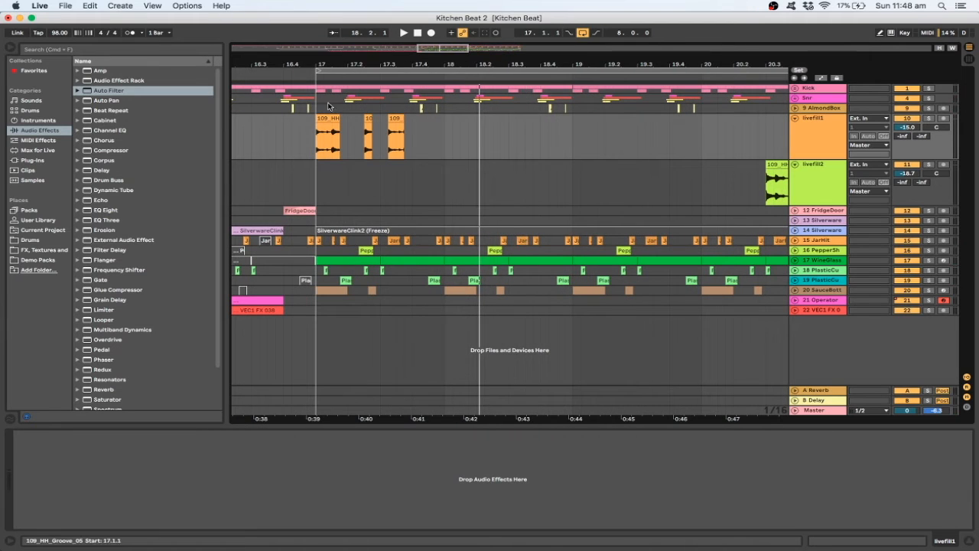
left_click_drag(327, 134, 457, 136)
double_click(458, 136)
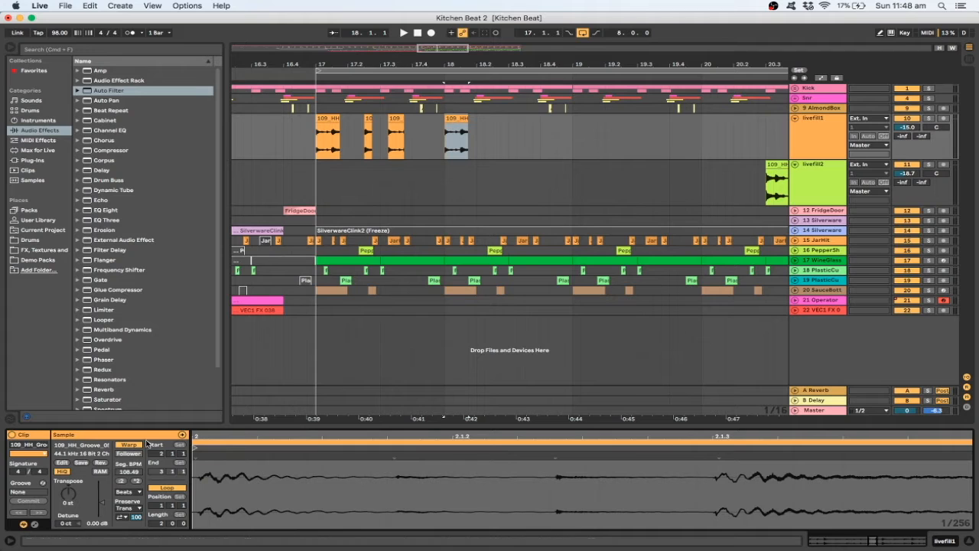
left_click(98, 464)
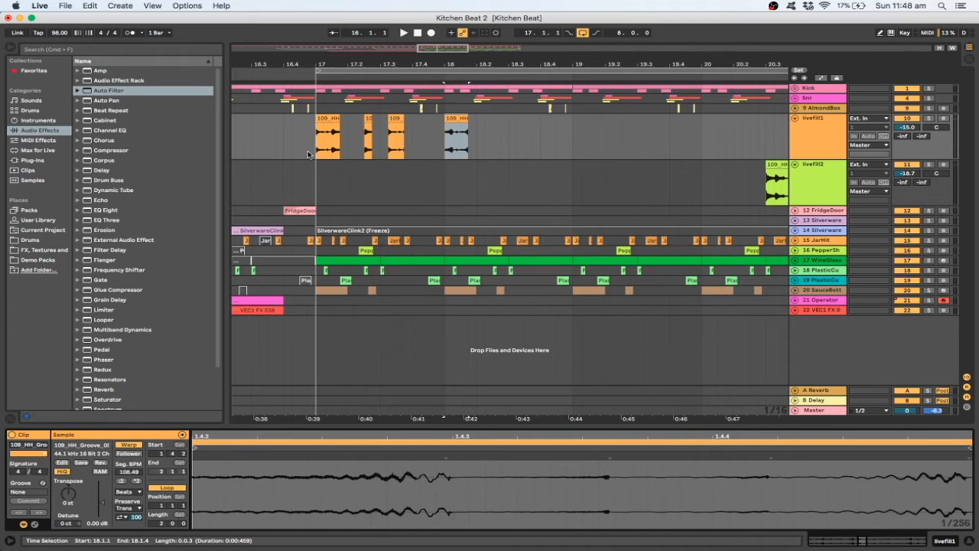
Step: Audition the reversed livefill1 clip at bar 18 and move it to start at 18.1.3
left_click(306, 154)
key("space")
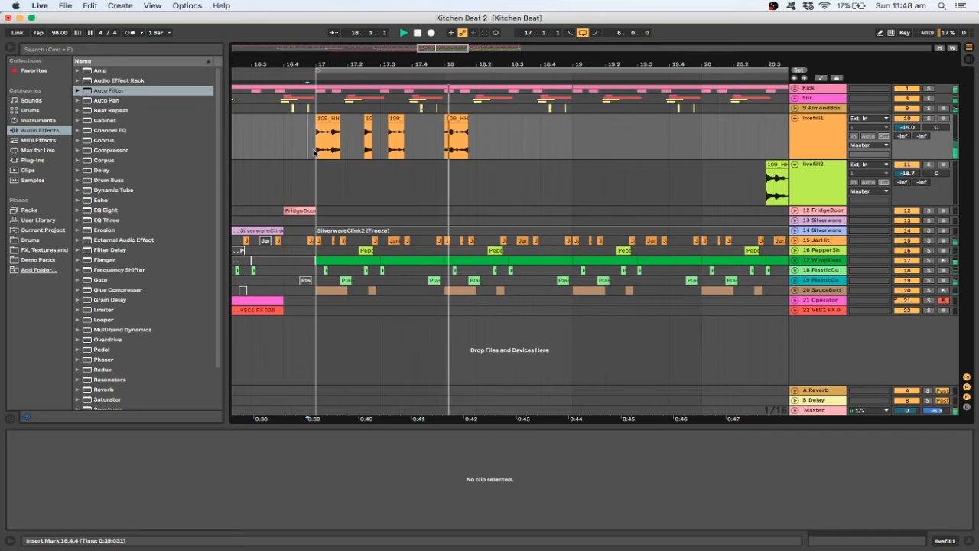
left_click(462, 115)
key("Right")
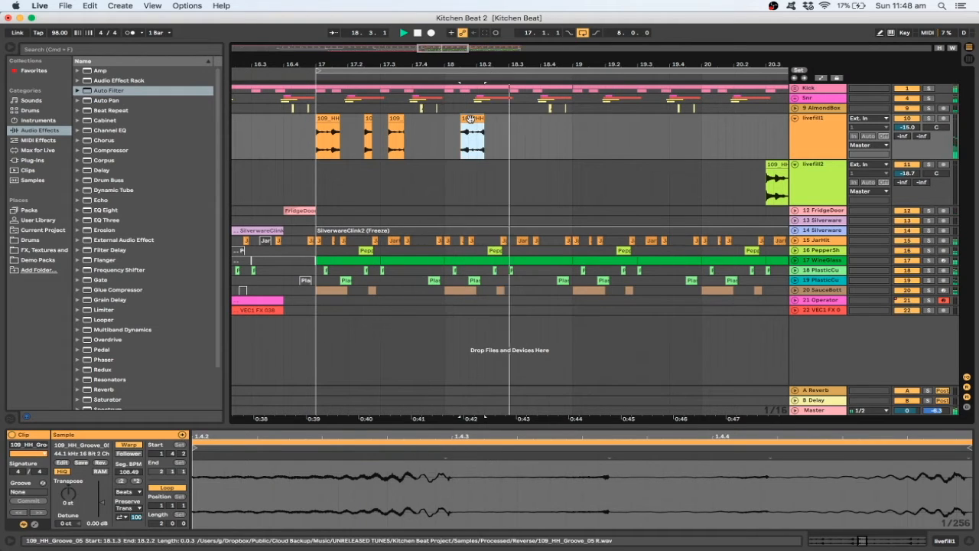
Step: Move the reversed livefill1 clip to 18.1.2 and extend its start so it spans 18.1.1 to 18.2.1
left_click(470, 126)
left_click(464, 118)
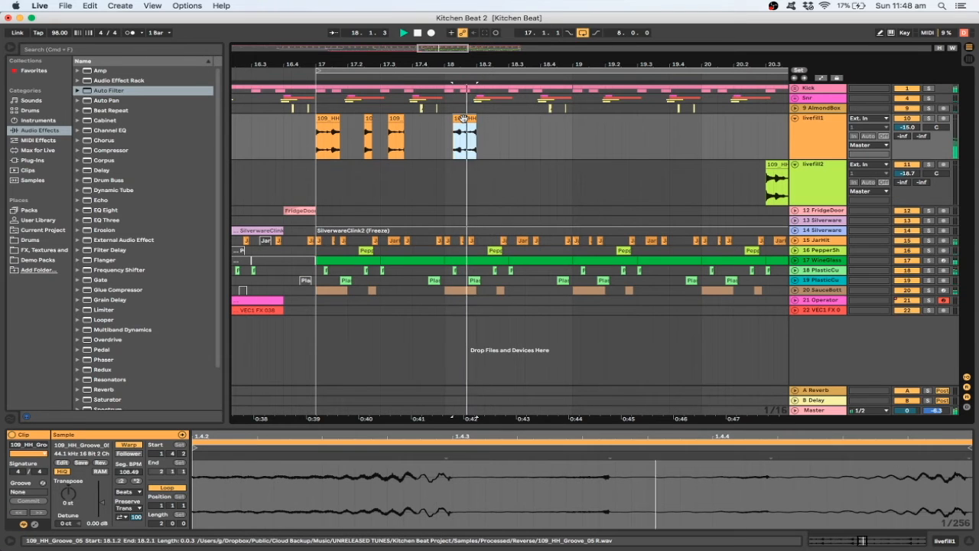
key("Left")
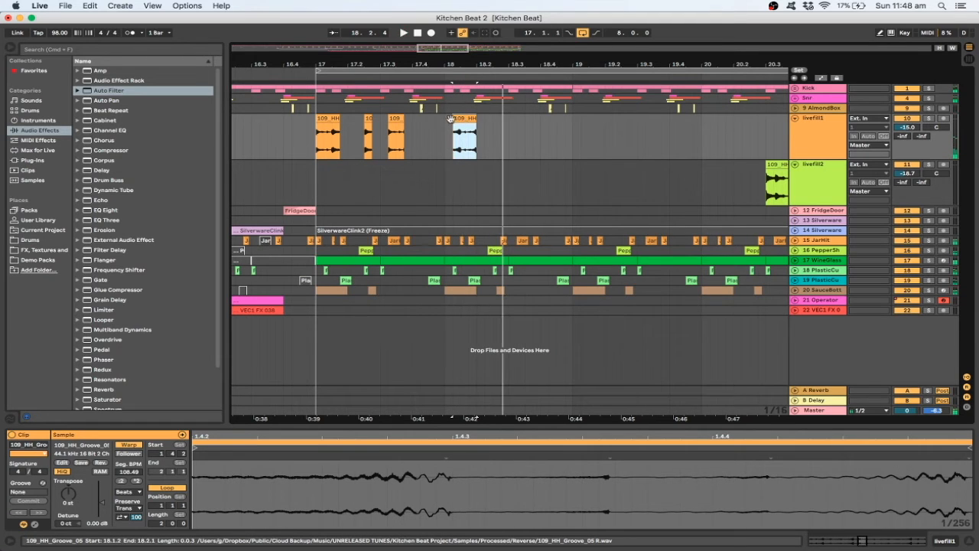
left_click_drag(469, 121, 475, 118)
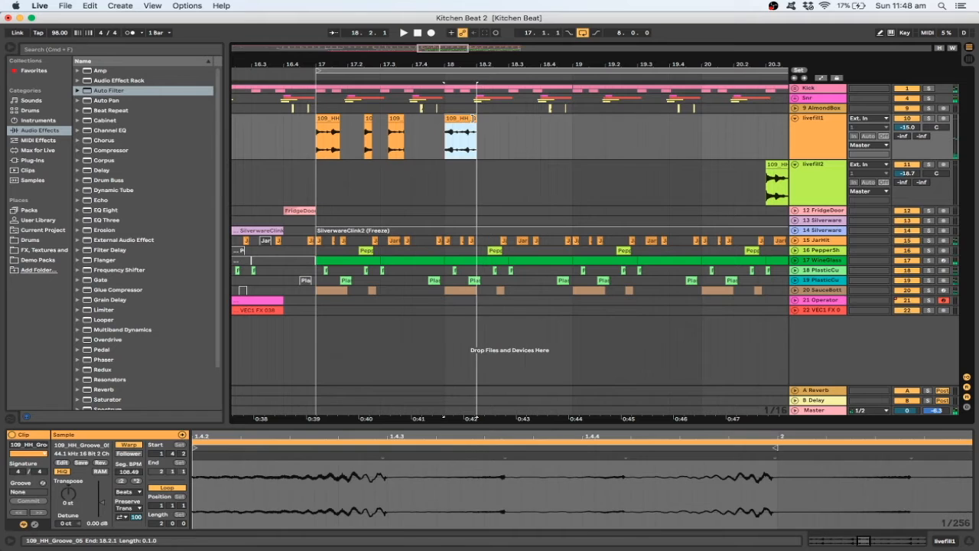
Step: Audition the lengthened reversed fill in context, playing from bar 18 and again from 16.4.3
left_click(442, 122)
key("space")
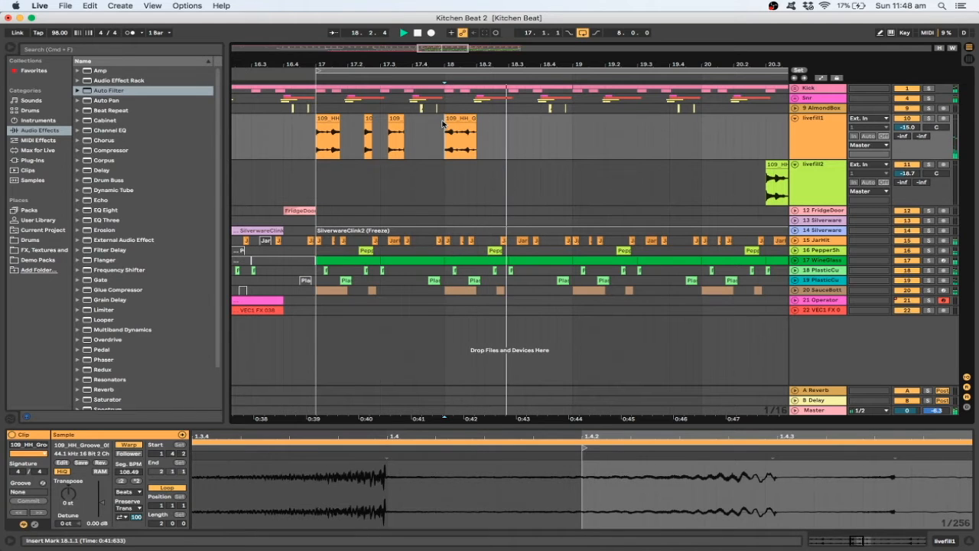
left_click(297, 149)
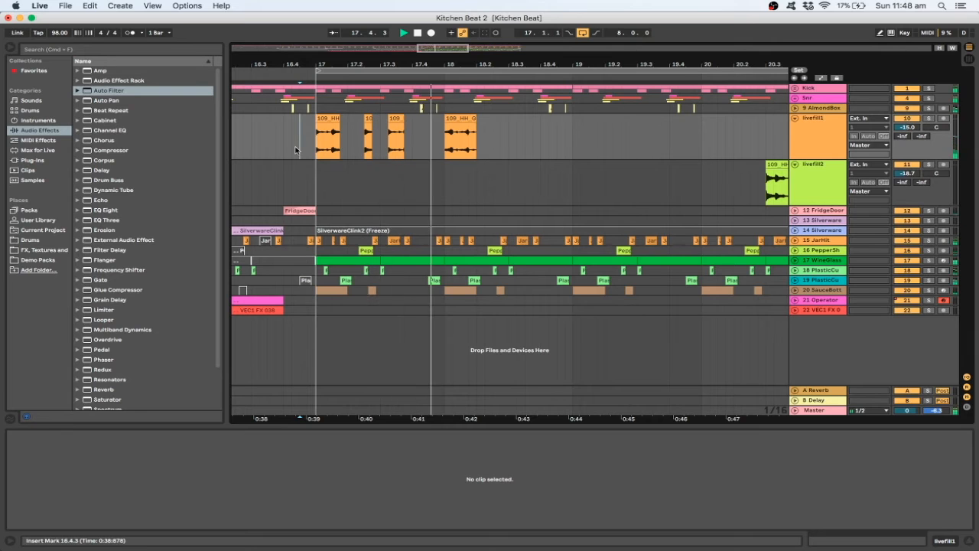
left_click(297, 148)
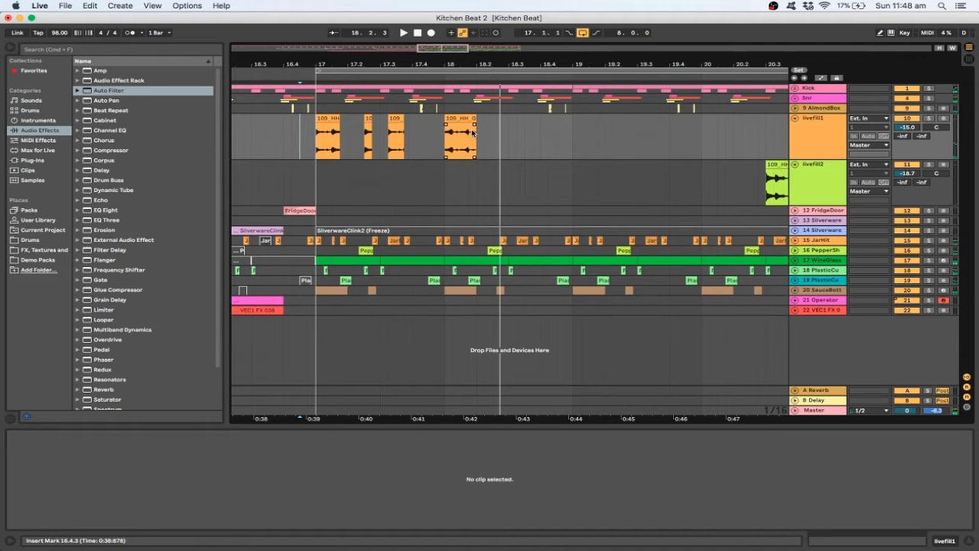
Step: Split the reversed livefill1 clip about 1/64 before its end at 18.2.1 and play it from 17.4.4
left_click_drag(449, 64, 412, 141)
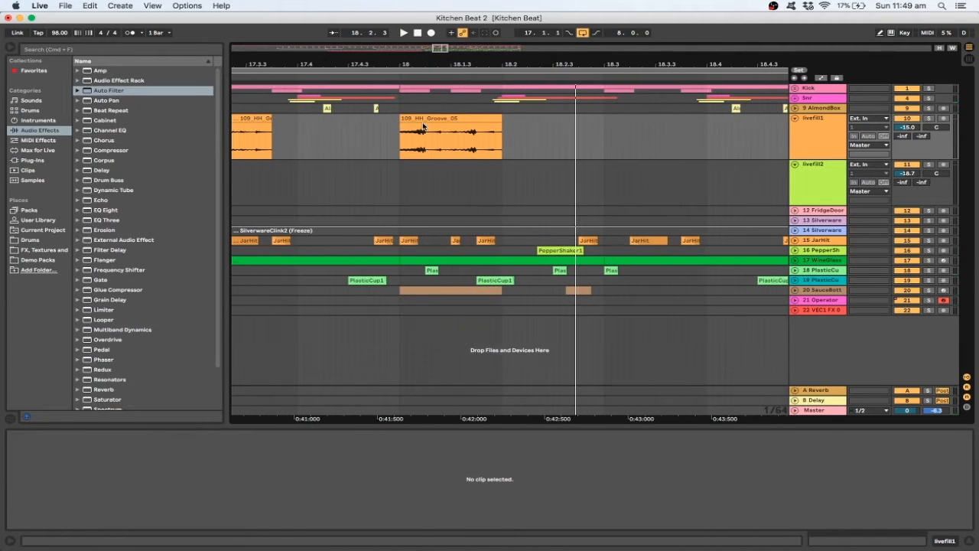
left_click(400, 143)
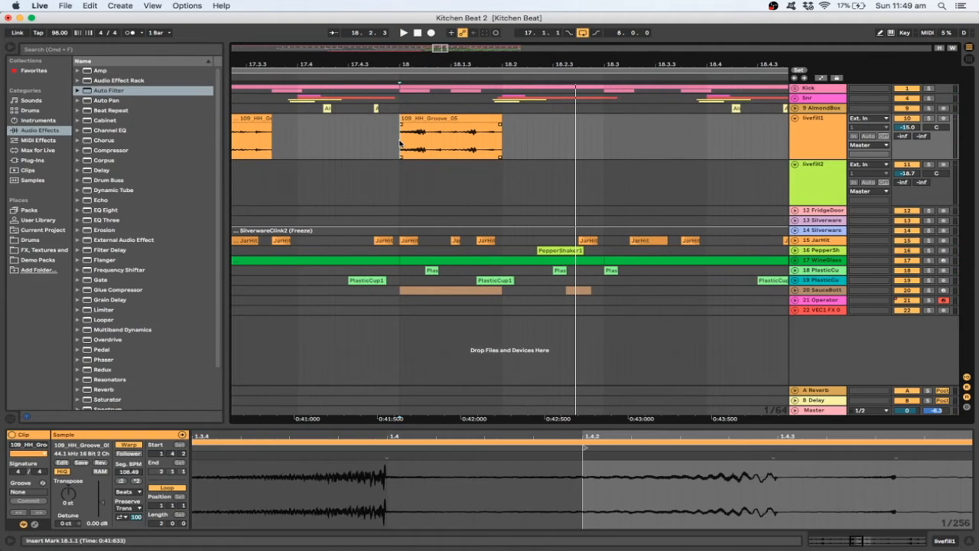
left_click(492, 147)
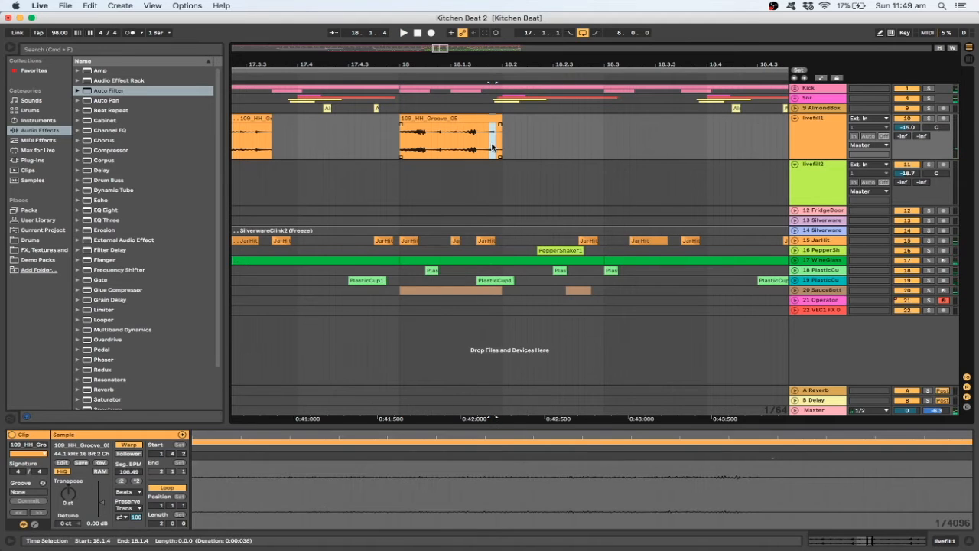
left_click(387, 141)
key("space")
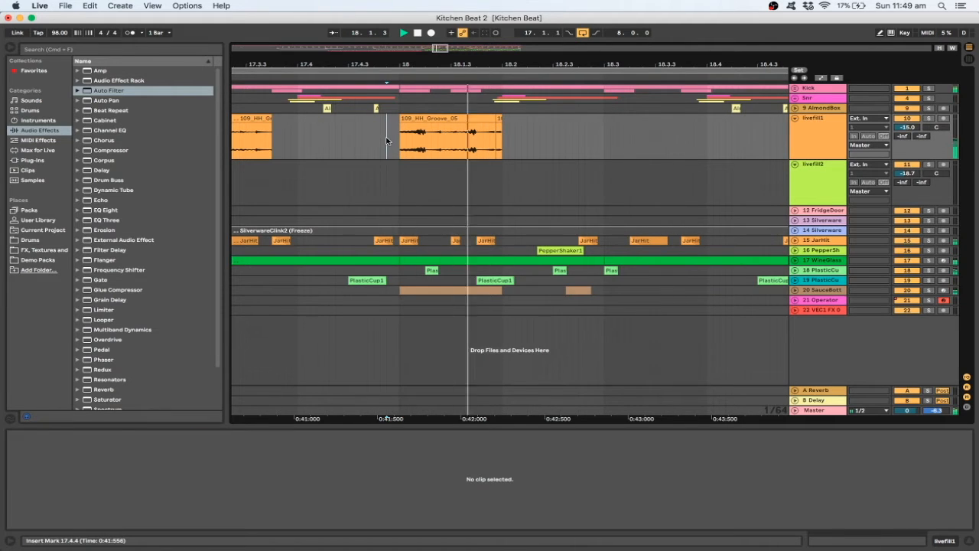
key("space")
key("space")
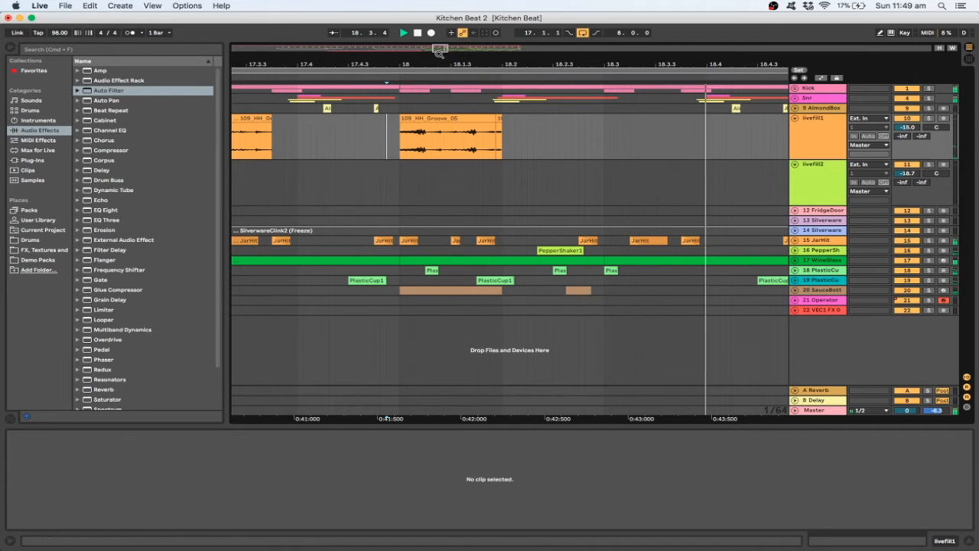
Step: Play the arrangement from 16.4.1 to hear the split fill together with the bar 17 fills
key("space")
left_click_drag(443, 49, 467, 50)
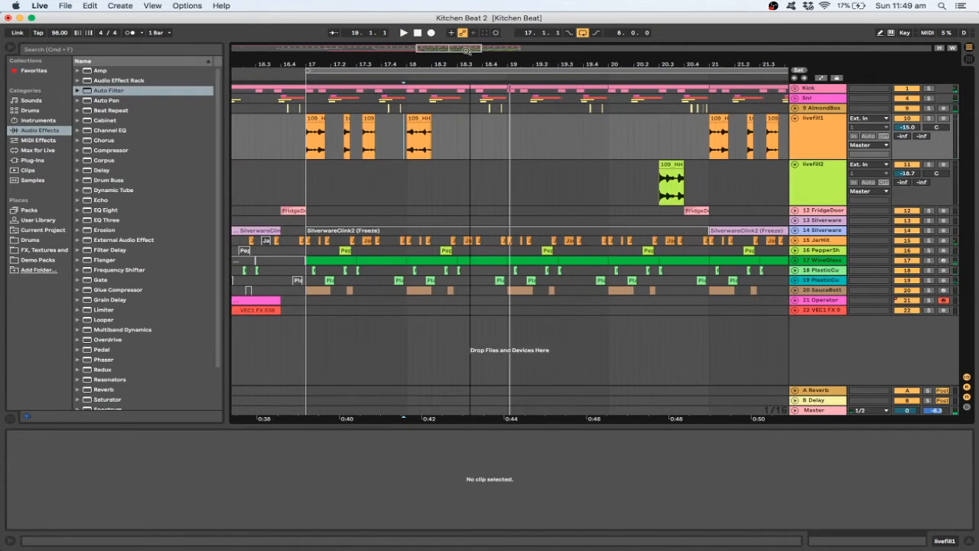
left_click(281, 128)
key("space")
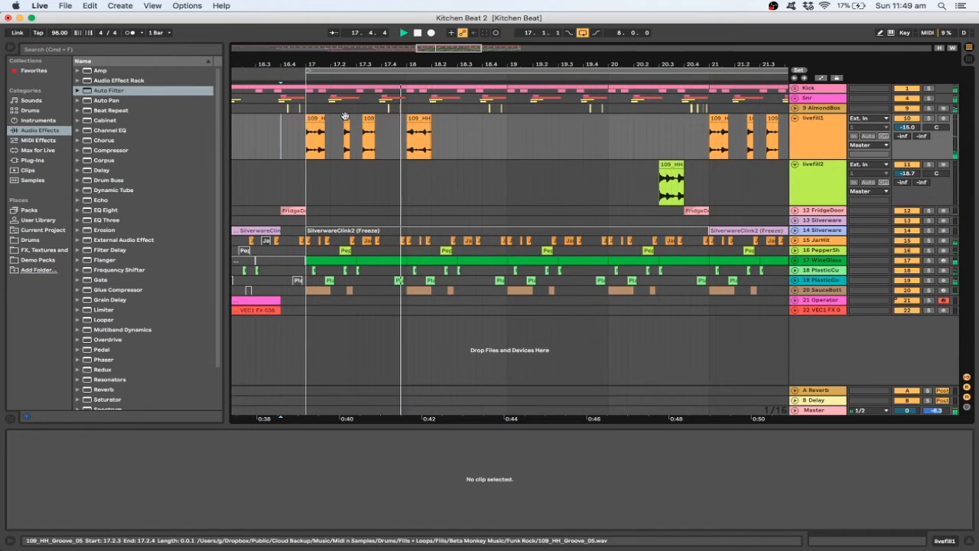
Step: Copy the short livefill1 clip at 17.2.3 to bar 18, trying it at 18.2.3 and placing it at 18.3.3
left_click(438, 122)
key("space")
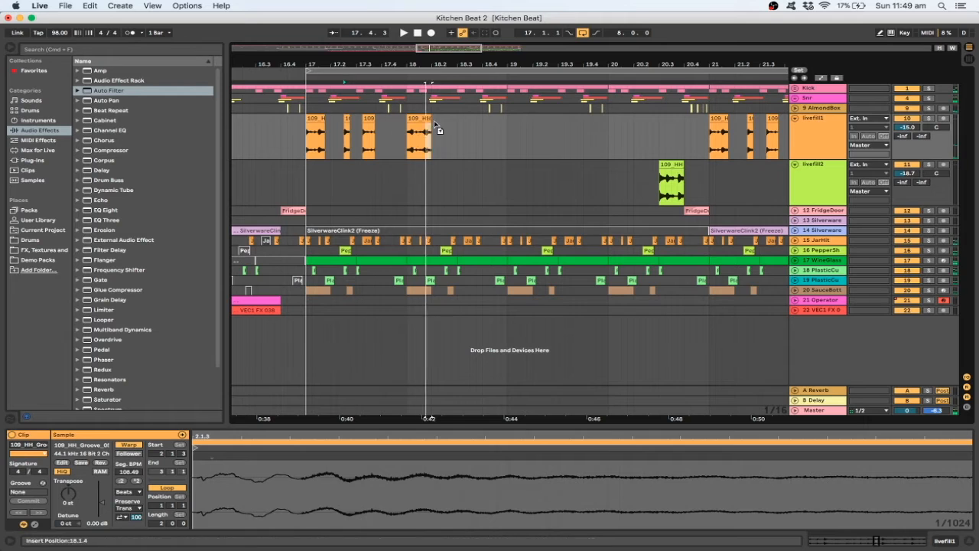
left_click(444, 123)
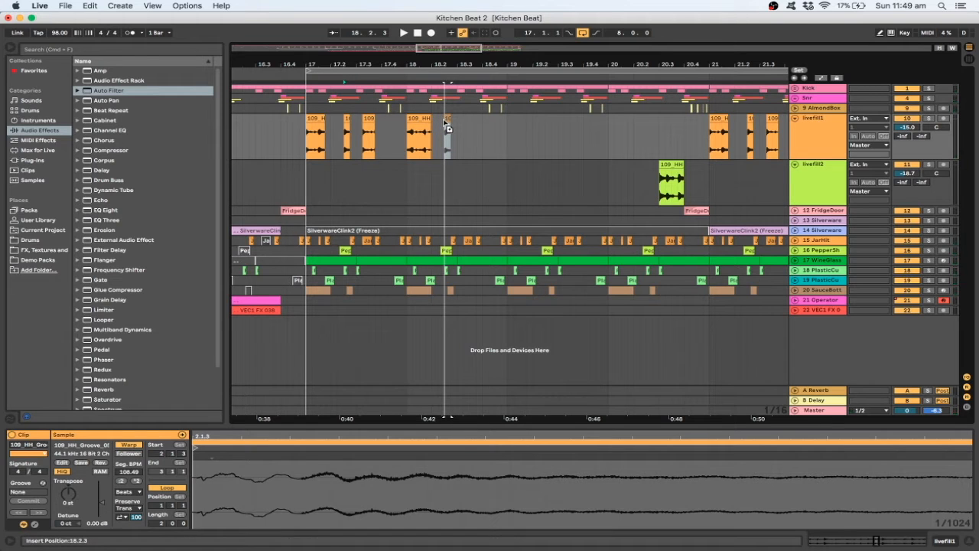
left_click(443, 122)
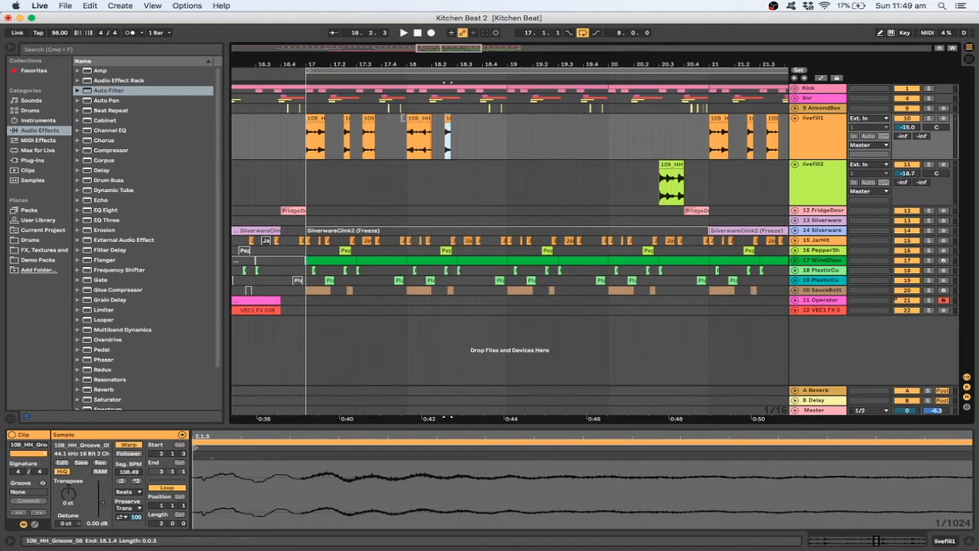
left_click(303, 119)
left_click(472, 124)
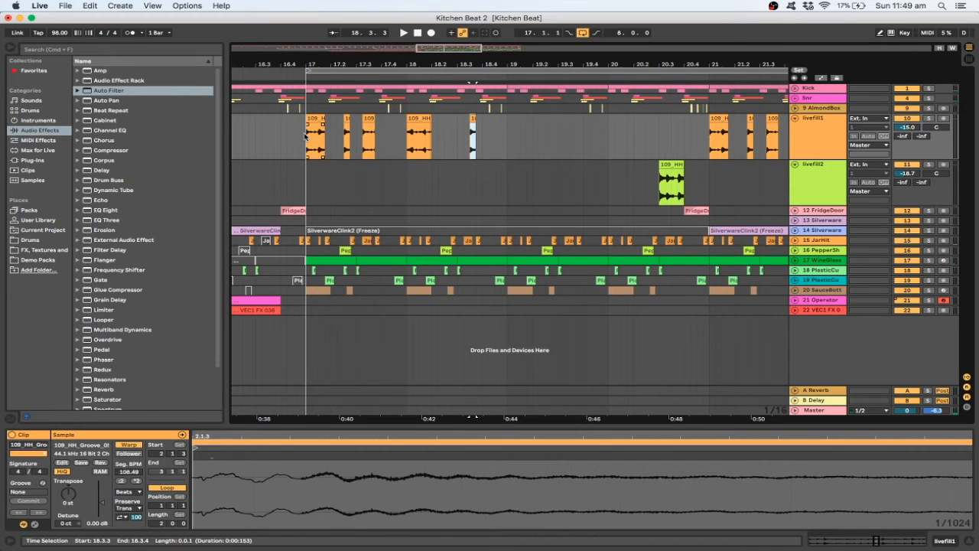
Step: Play from 16.4.1 to check how the short clip at 18.3.3 sounds after the reversed fill
left_click(281, 139)
key("space")
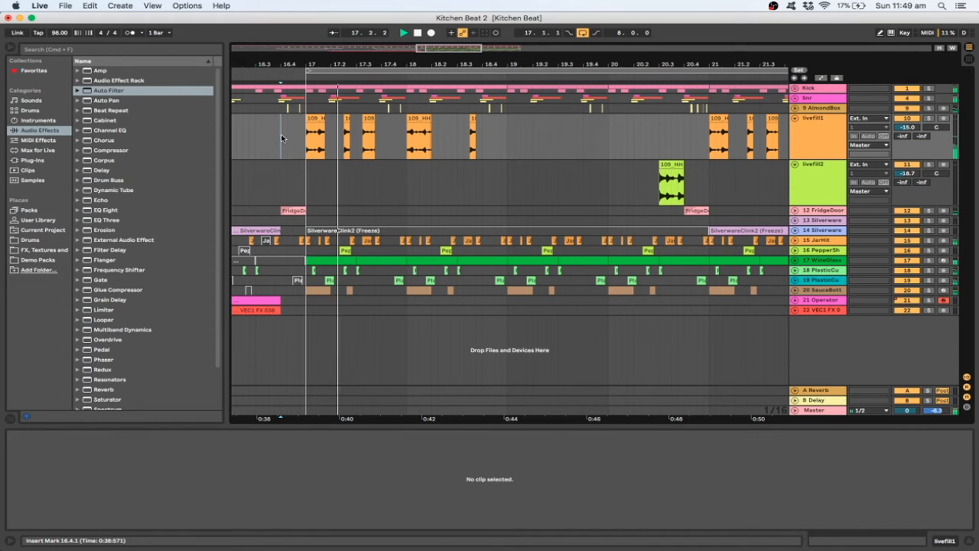
key("space")
key("space")
Step: Set the fixed grid to 1/32, delete the second 1/32 slice of the reversed livefill1 clip at bar 18, and play it
left_click_drag(405, 64, 313, 129)
key("space")
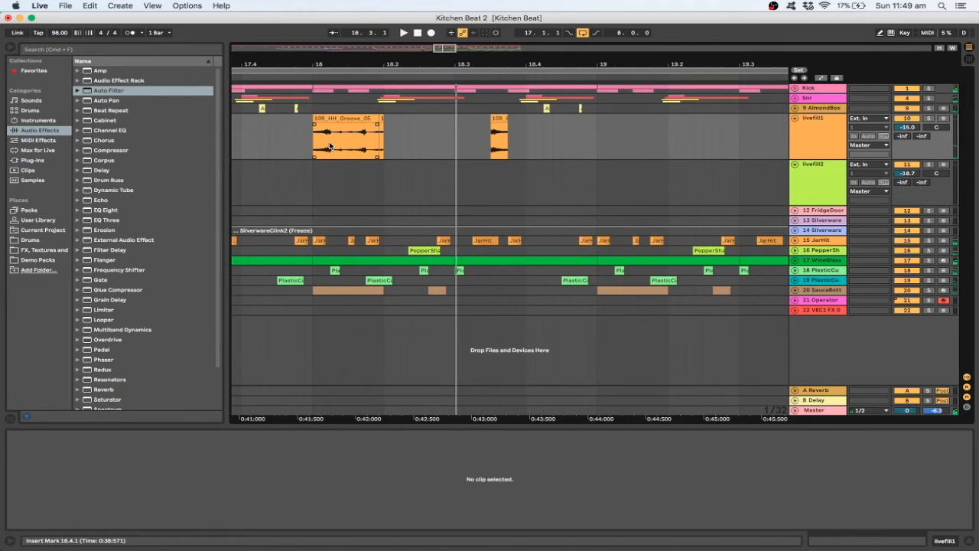
left_click(331, 145)
right_click(317, 146)
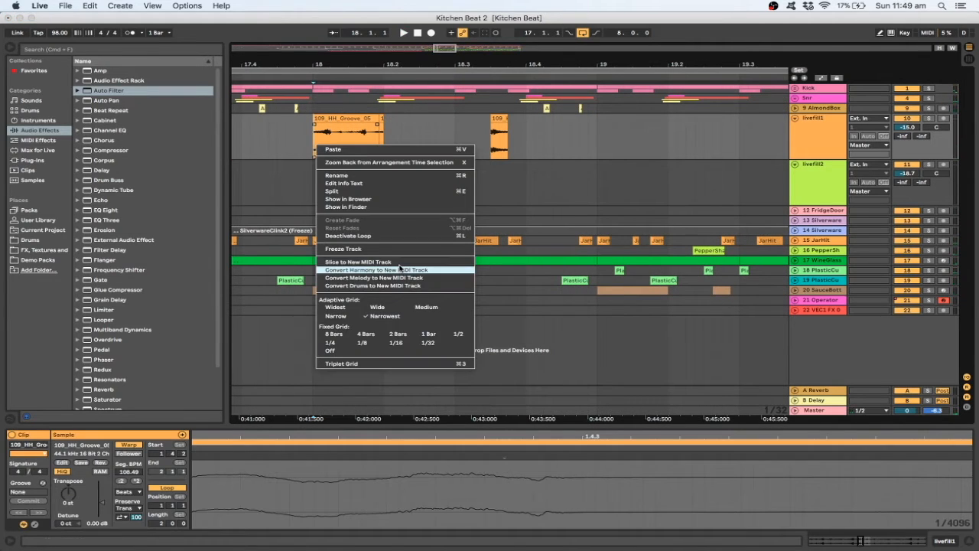
left_click(427, 342)
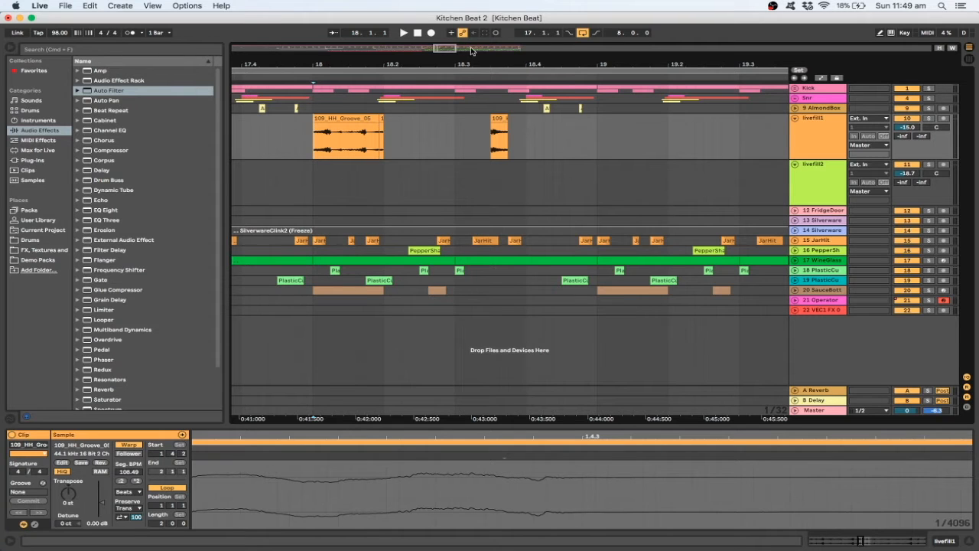
left_click_drag(446, 49, 447, 73)
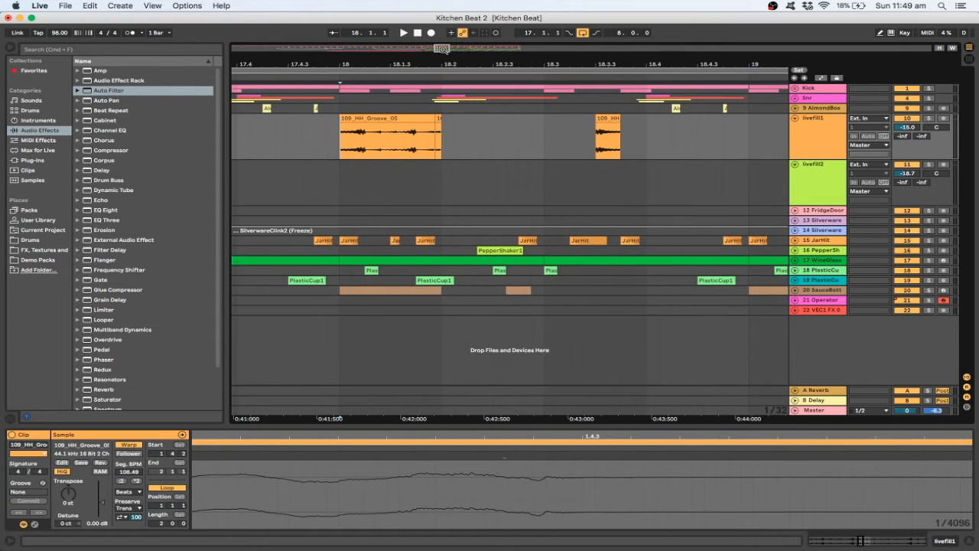
left_click(358, 163)
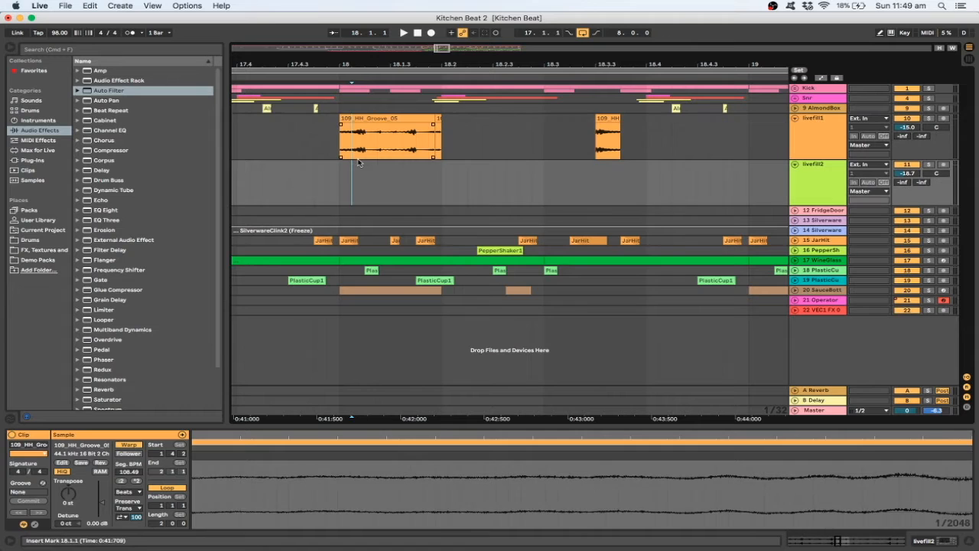
left_click_drag(365, 146, 351, 146)
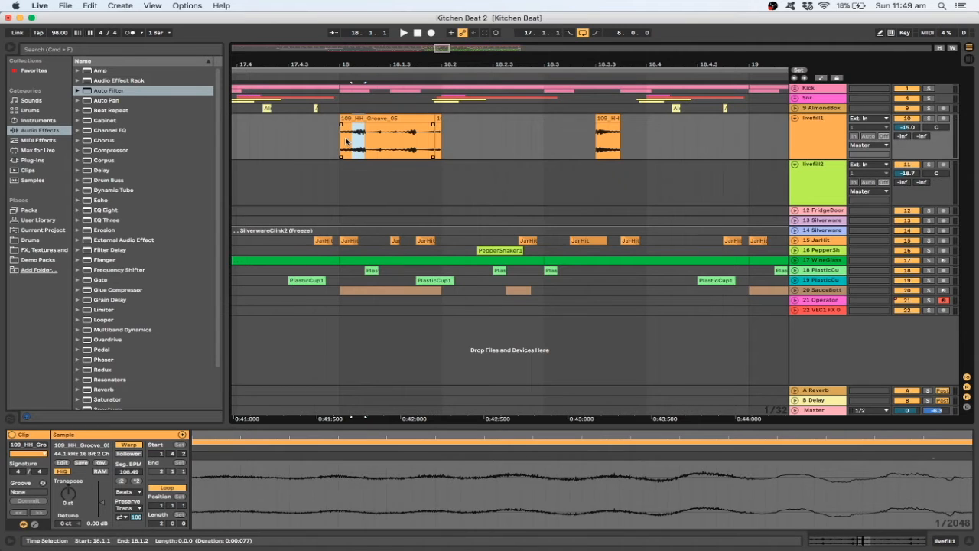
key("Delete")
key("space")
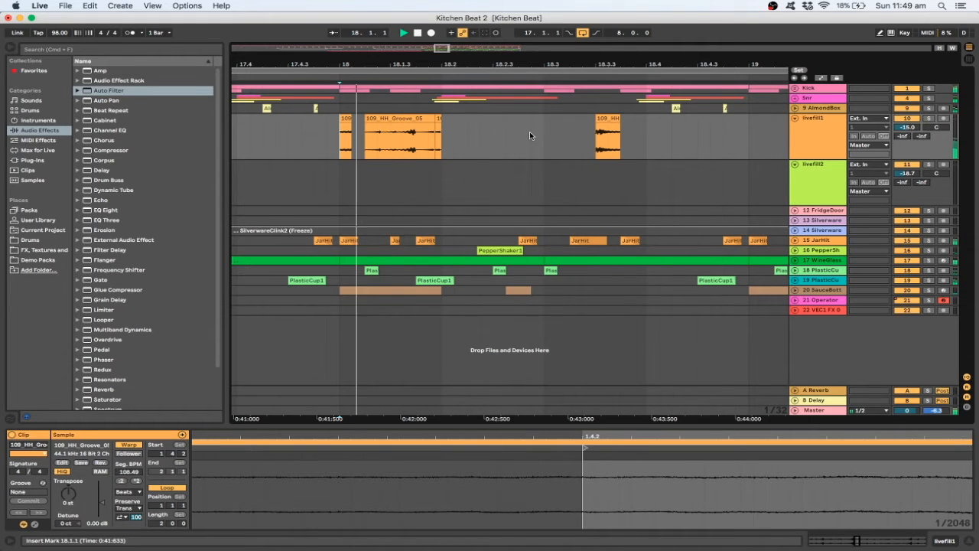
Step: Delete the short livefill1 clip at 18.3.3 and play from 17.4.4
left_click(603, 120)
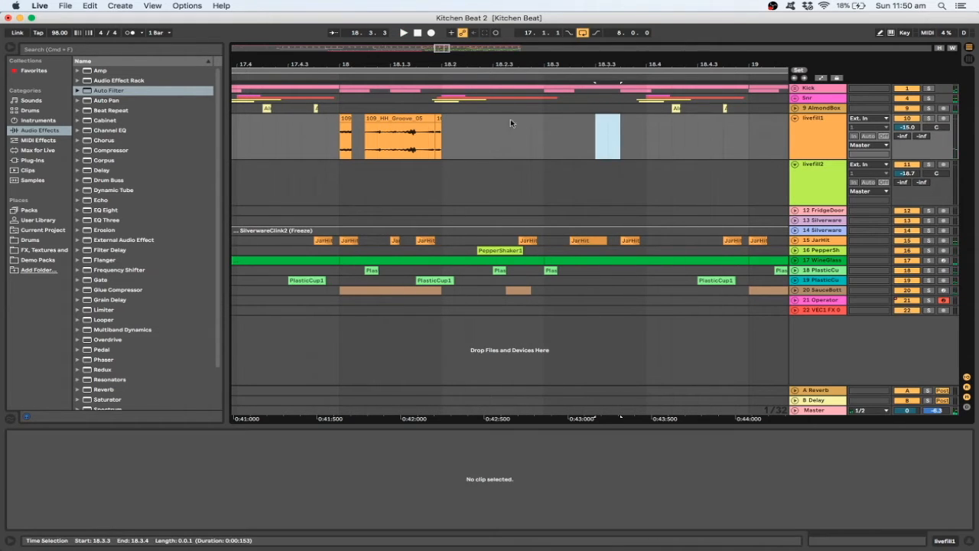
left_click(327, 135)
key("space")
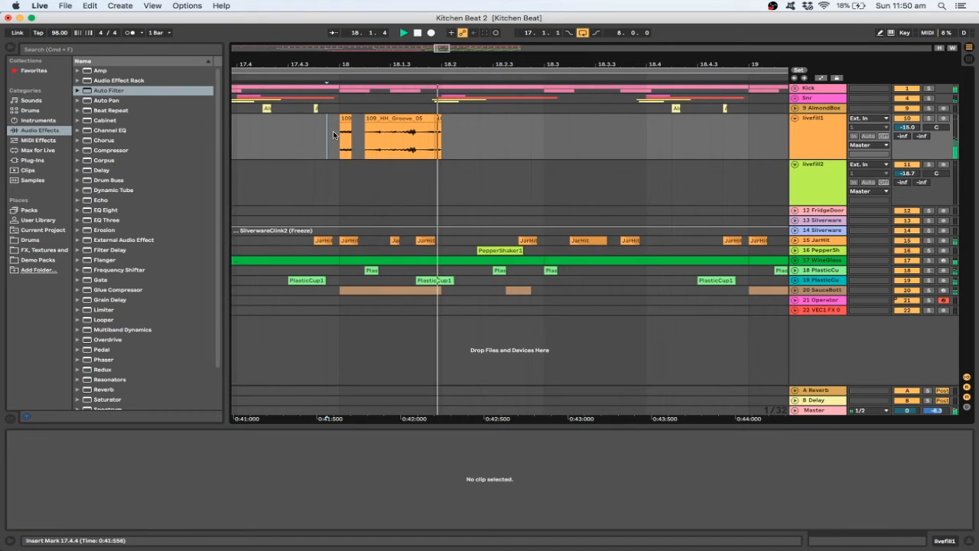
Step: Copy the track 18 plastic cup clip from 18.3 to 18.3.3 and play the result from around bar 18
left_click(587, 241)
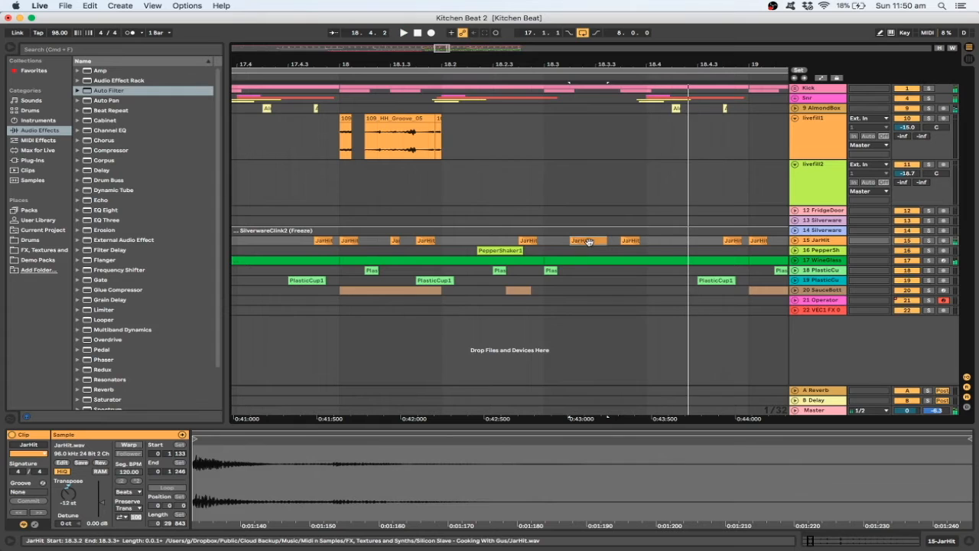
left_click(552, 270)
left_click(595, 271)
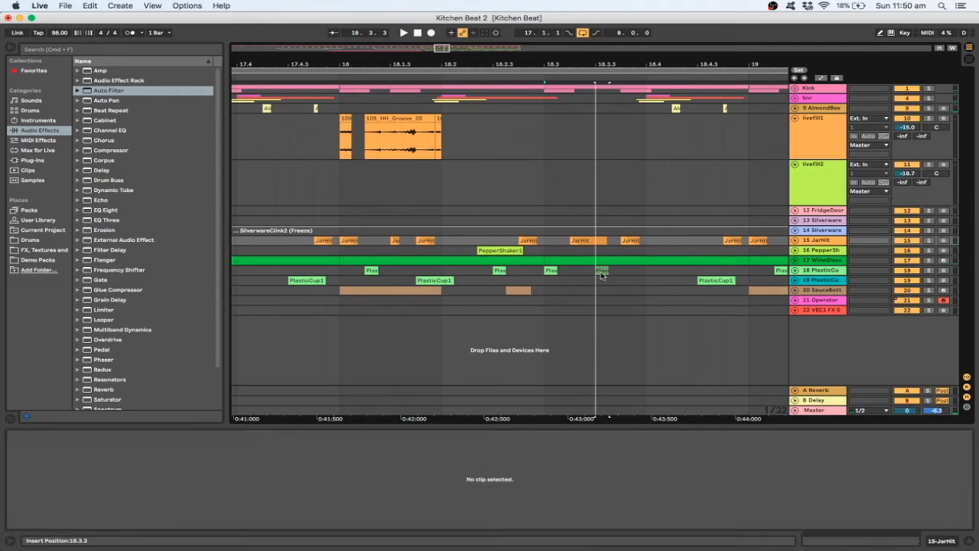
key("super+v")
key("space")
left_click(340, 210)
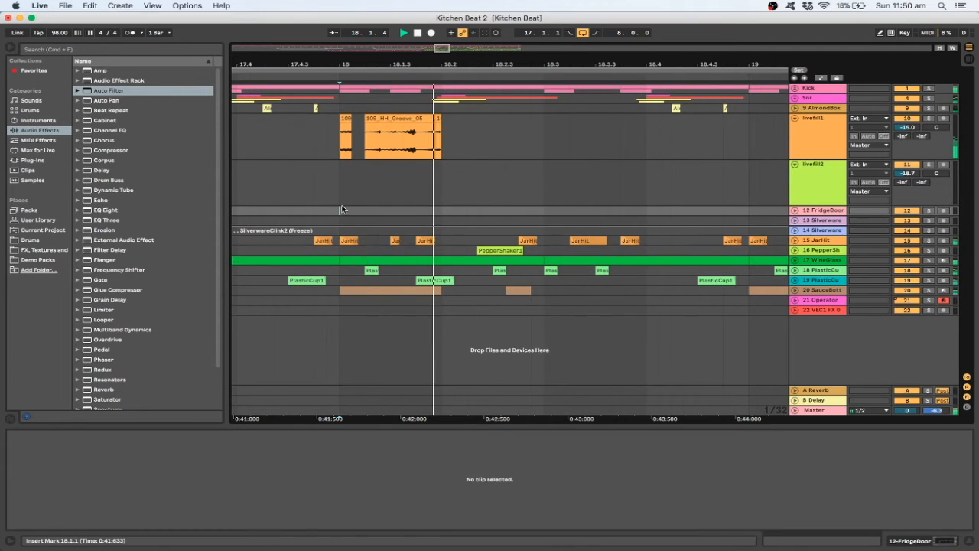
left_click(313, 220)
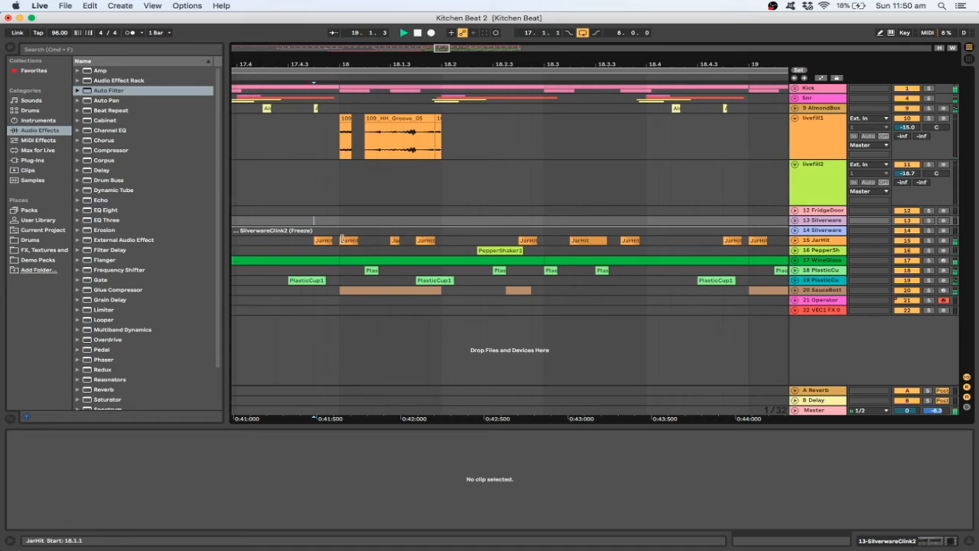
Step: Set the fixed grid to 4 bars and duplicate livefill1's bars 17 to 21 over bars 21 to 25
left_click_drag(497, 64, 465, 18)
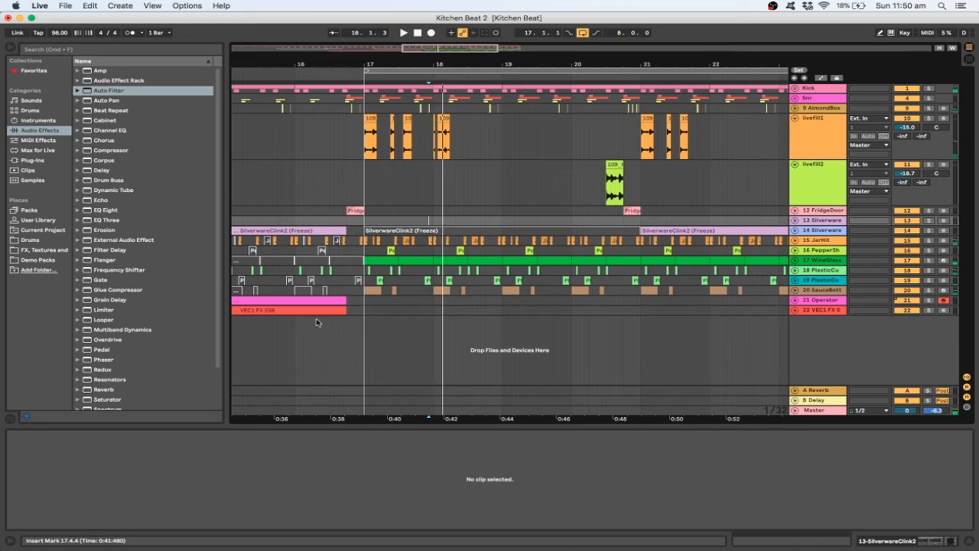
right_click(462, 337)
left_click(513, 445)
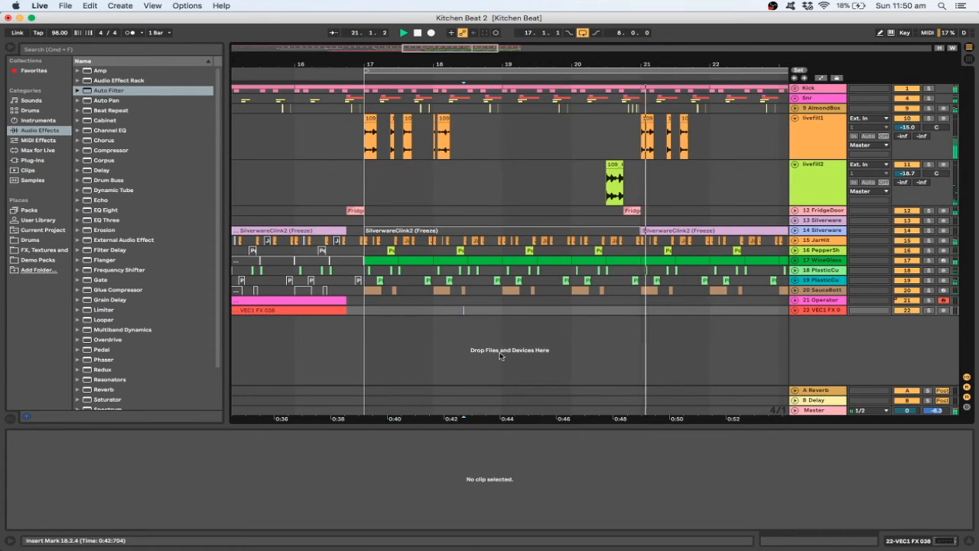
left_click_drag(471, 52, 489, 212)
right_click(486, 188)
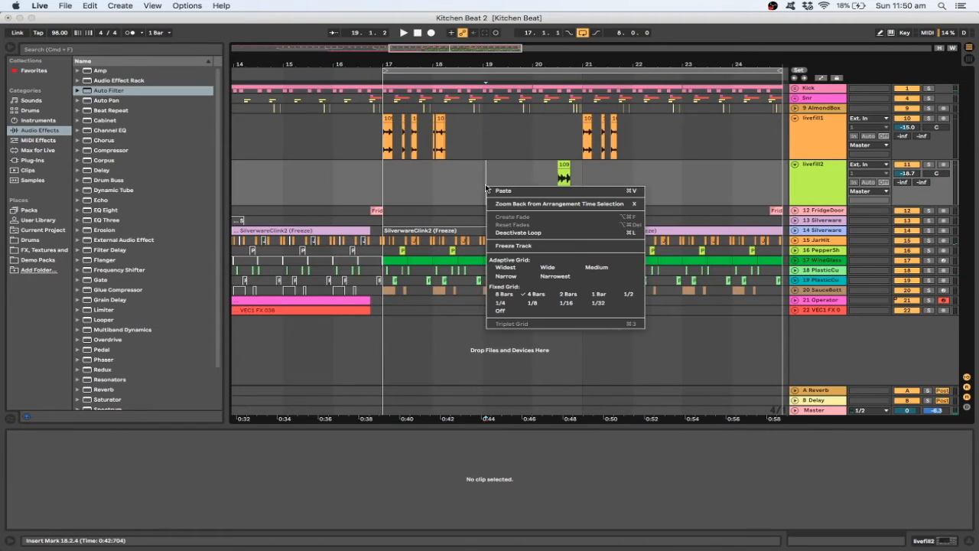
left_click(534, 295)
left_click_drag(567, 143, 383, 142)
key("ctrl+d")
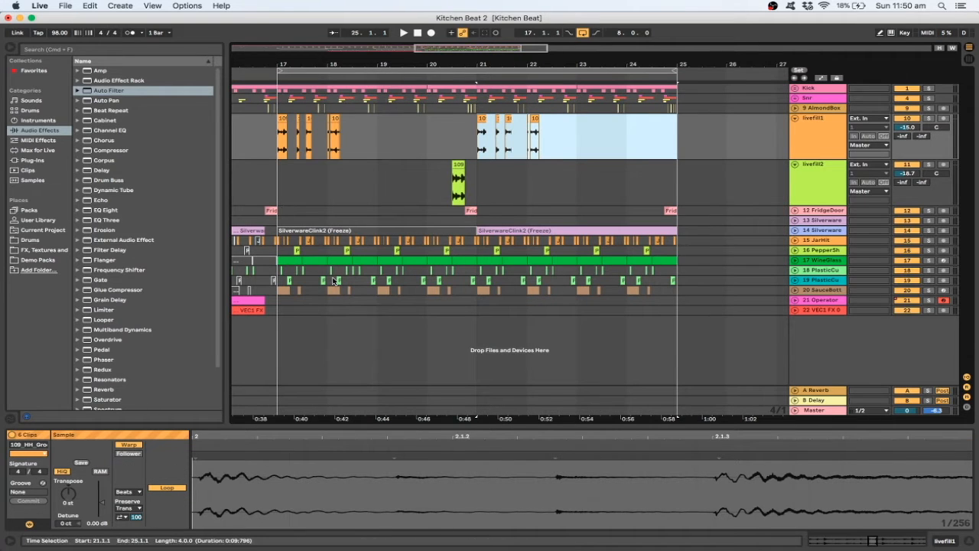
Step: Set the fixed grid to 2 bars and duplicate track 18's plastic cup clips from bars 17 to 19 up to bar 23
right_click(401, 318)
left_click(483, 430)
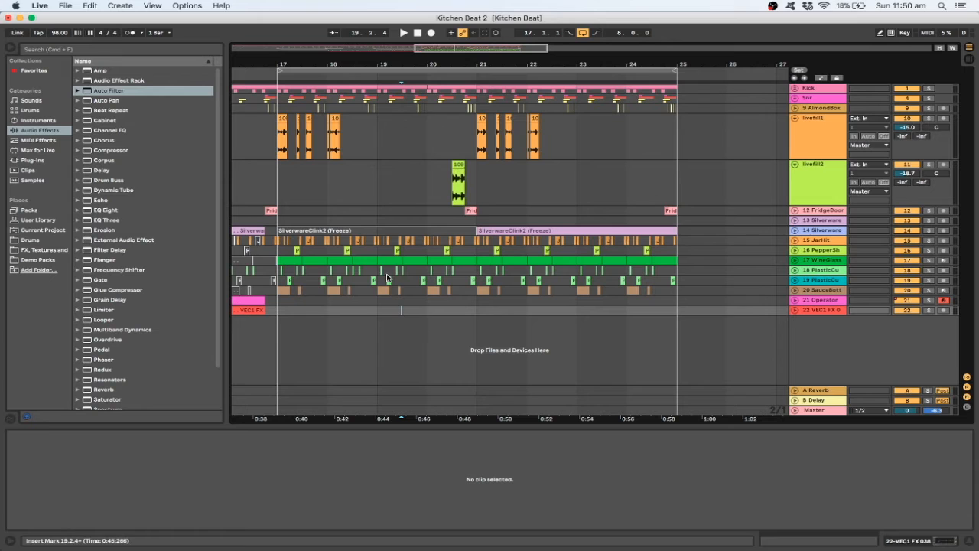
left_click_drag(376, 272, 275, 271)
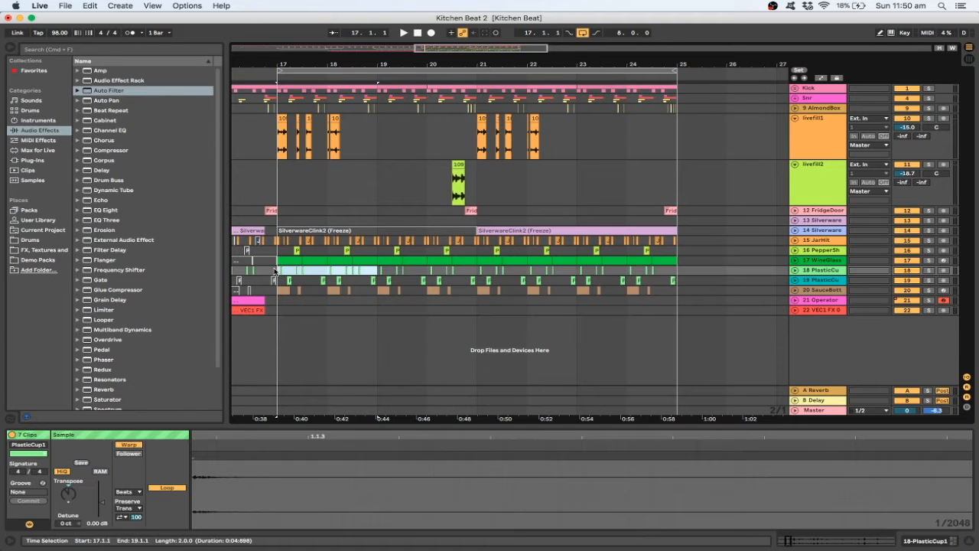
left_click(482, 277)
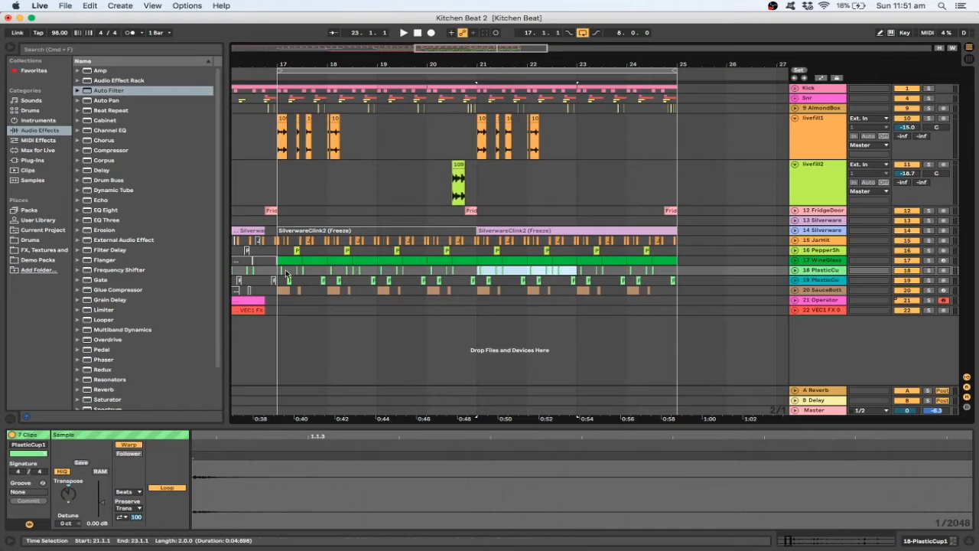
left_click(279, 272)
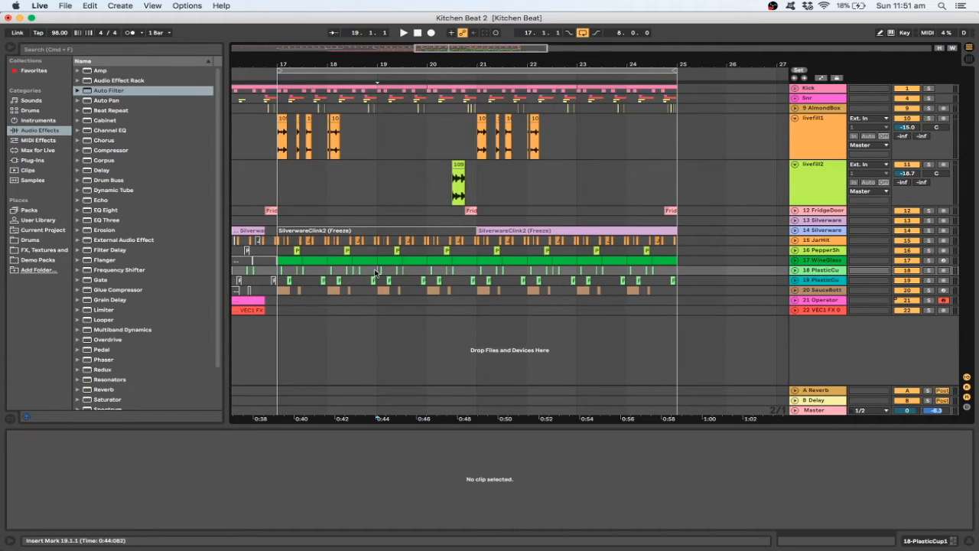
Step: Duplicate track 18's plastic cup clips from bars 17 to 19 three times, up to bar 25, and play from bar 17
left_click_drag(376, 273, 305, 270)
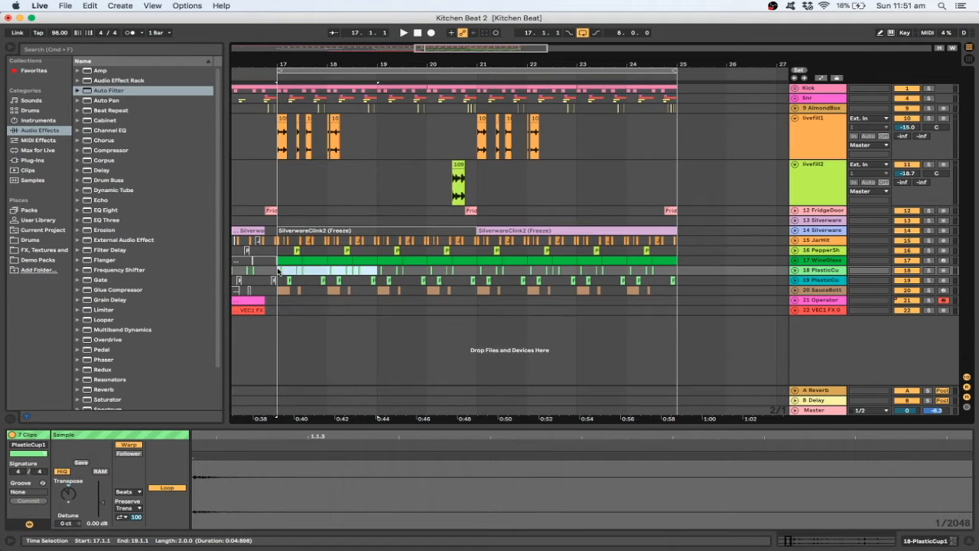
key("super+d")
key("super+d")
key("super+d")
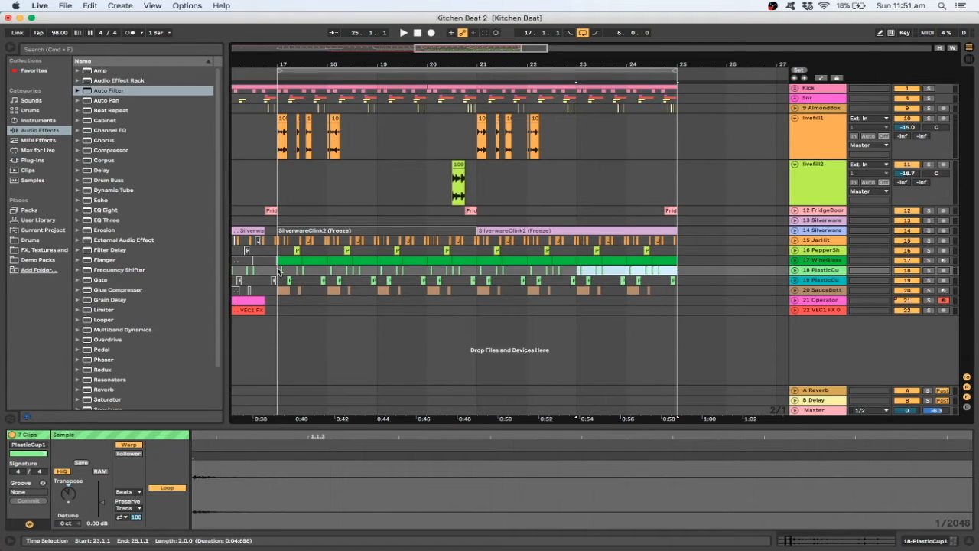
left_click(278, 271)
key("space")
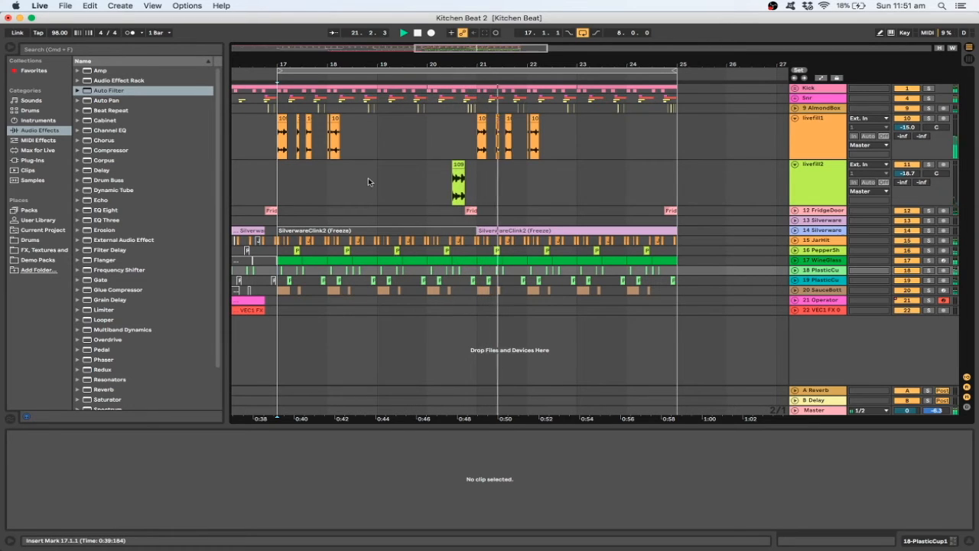
Step: Replay from bar 17 and undo the three duplications of the track 18 plastic cup clips
key("space")
left_click(458, 163)
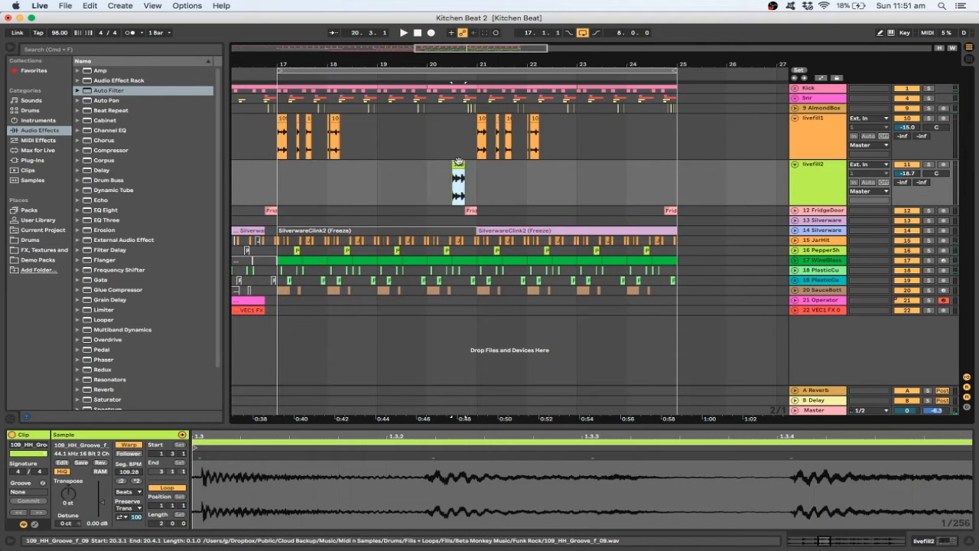
left_click(290, 174)
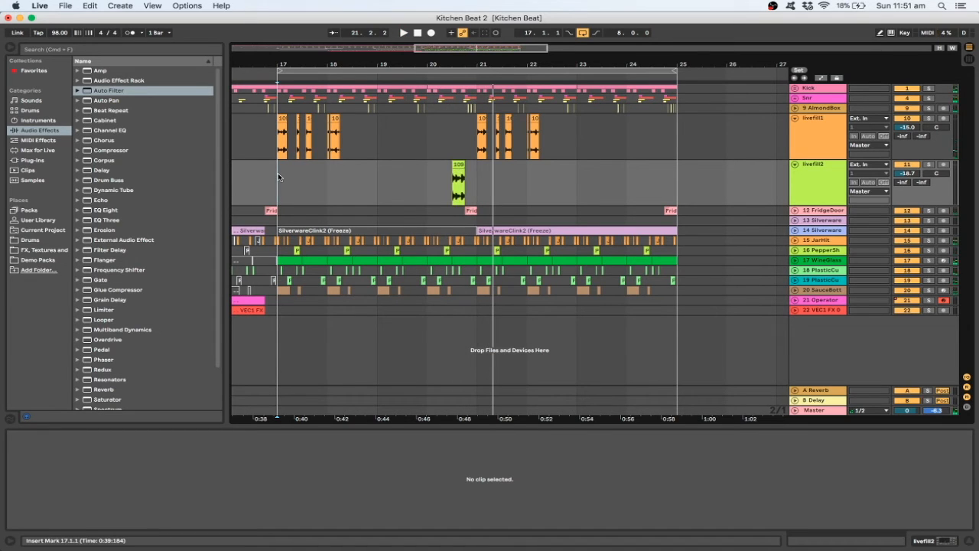
key("super+z")
key("super+z")
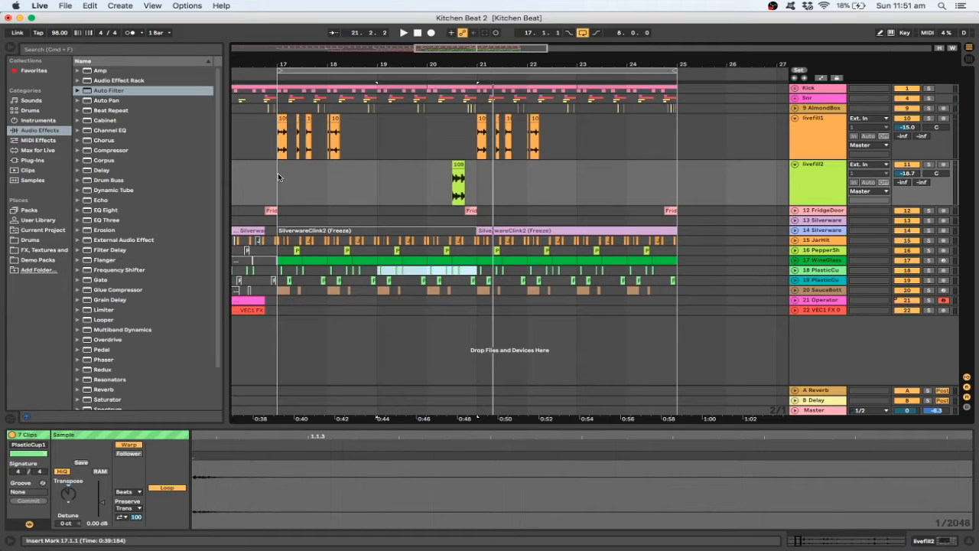
key("super+z")
Step: Delete the livefill2 track with its clip at 20.3 and play from bar 17
left_click(459, 164)
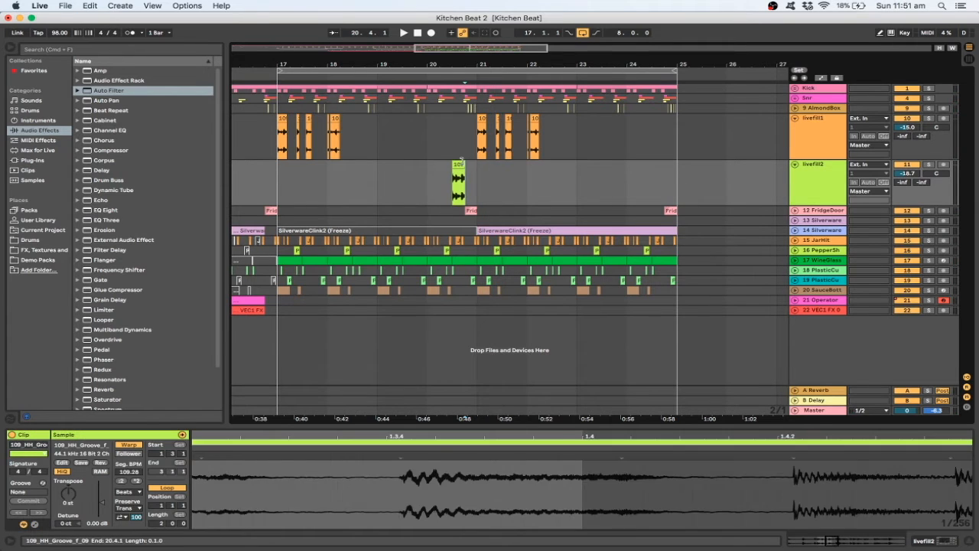
left_click(807, 166)
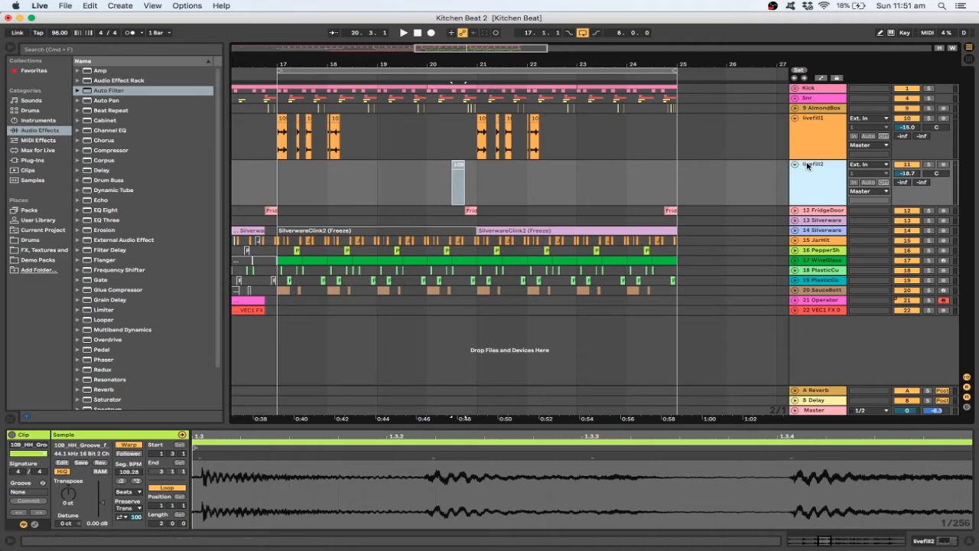
key("Delete")
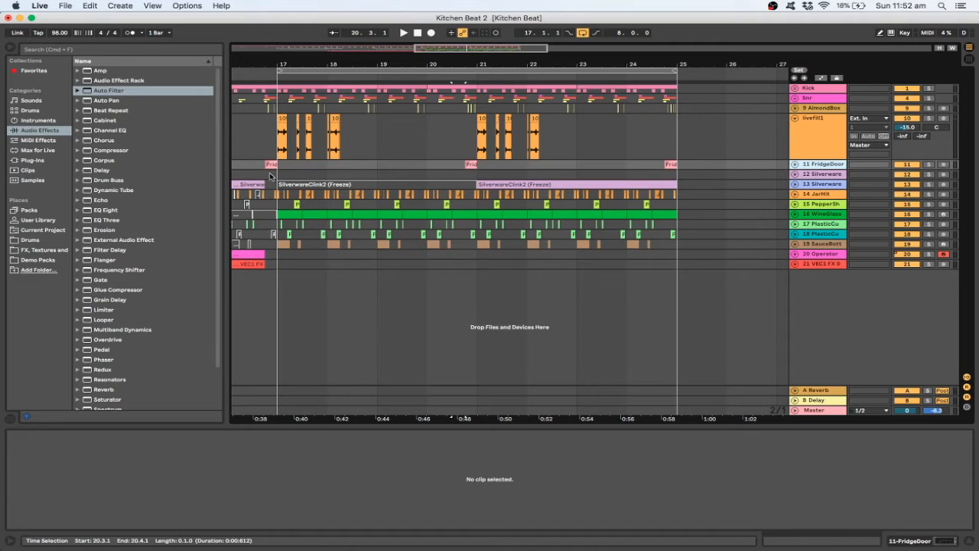
left_click(269, 176)
key("space")
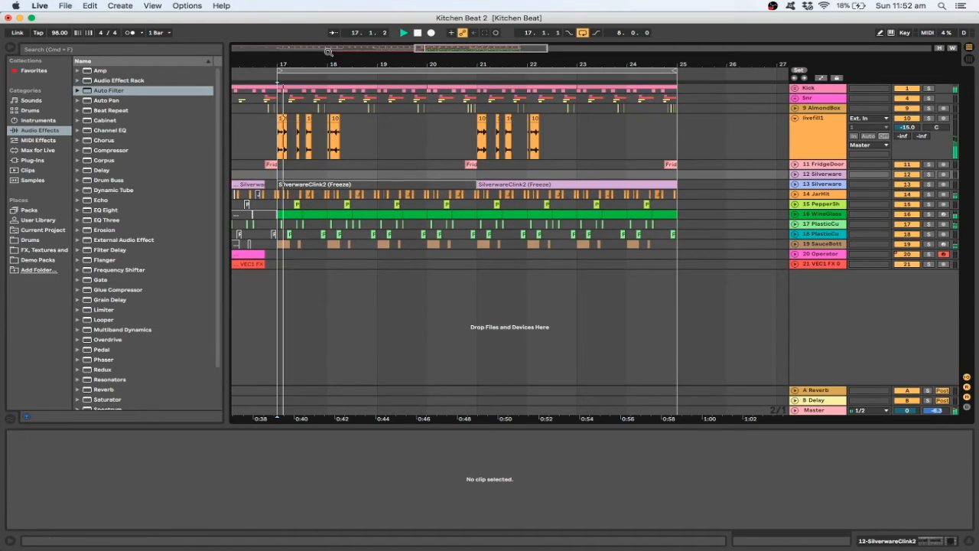
Step: Unfold the track 17 plastic cup, set the fixed grid to 1/32, and play from 18.4.1
left_click_drag(329, 62, 335, 99)
mouse_move(452, 49)
left_mouse_down()
mouse_move(437, 51)
mouse_move(455, 52)
mouse_move(458, 66)
left_mouse_up()
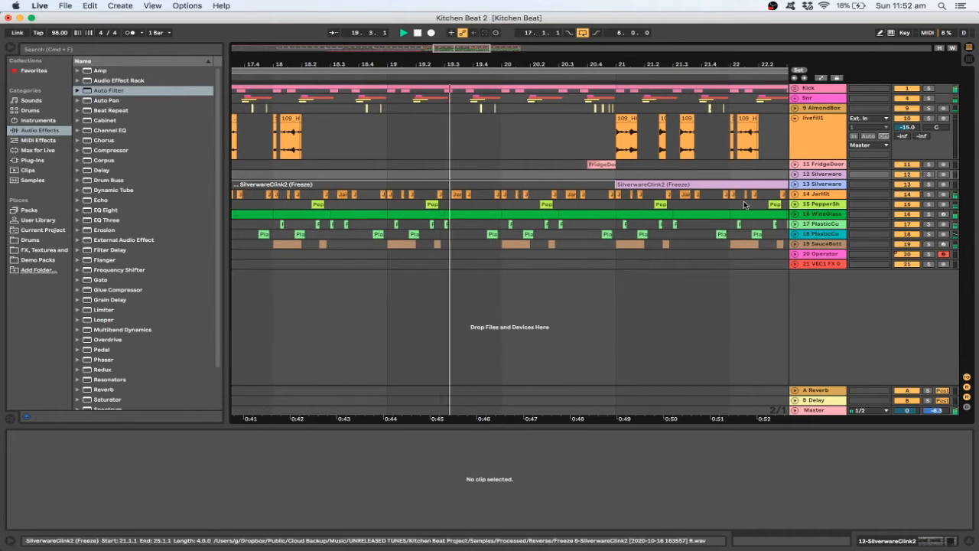
left_click(795, 224)
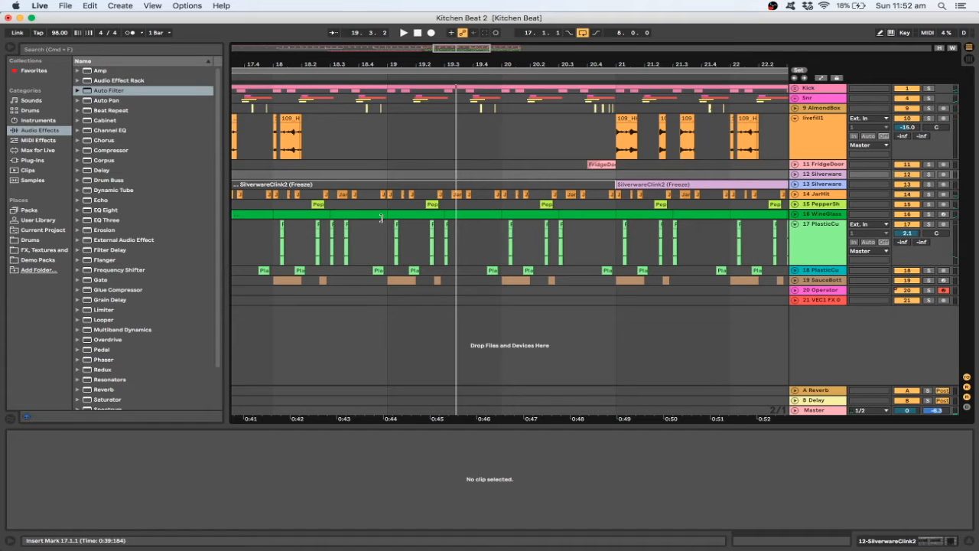
right_click(390, 226)
left_click(459, 315)
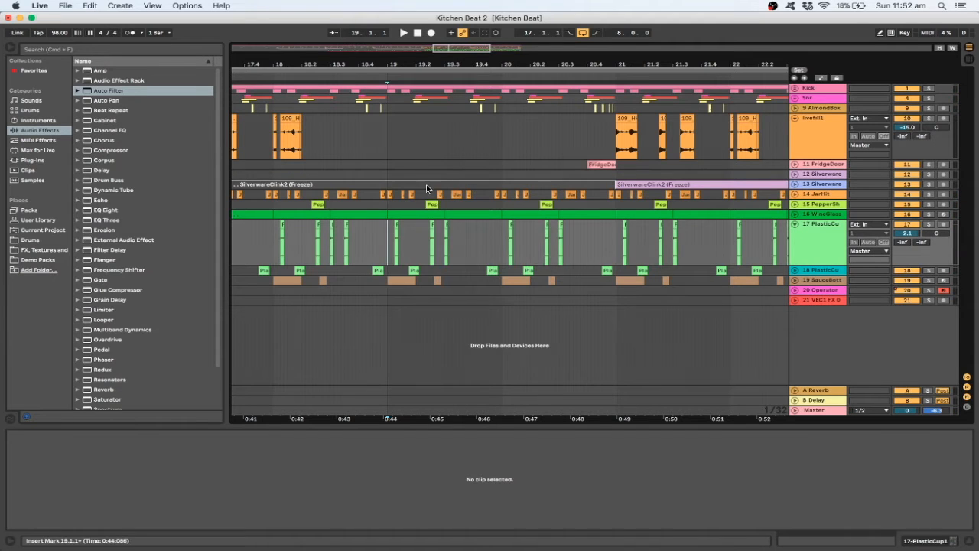
left_click_drag(462, 49, 451, 49)
key("space")
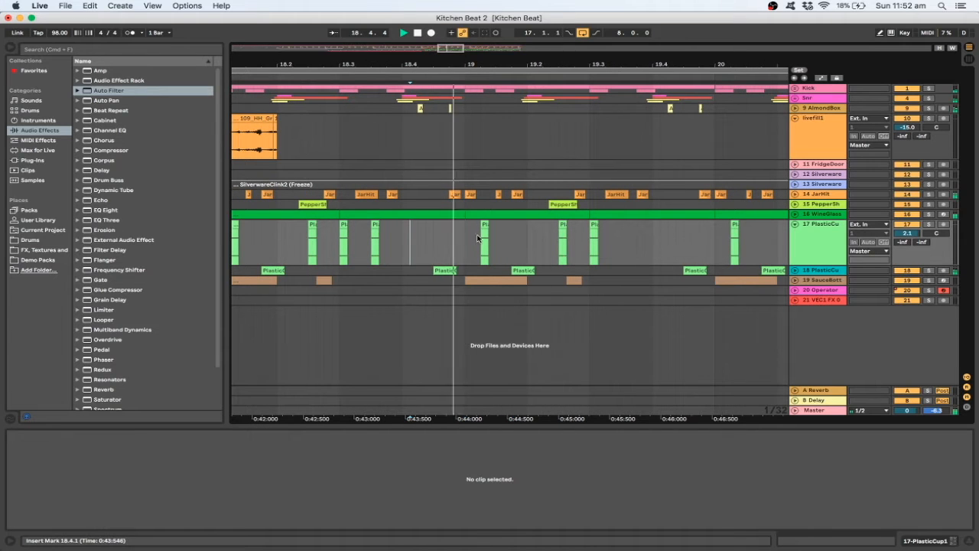
Step: Copy the track 17 plastic cup clip from 19.1.2 to 19.1.4 and transpose the copy to 7 st
key("space")
left_click(484, 223)
left_click(499, 233)
left_click(516, 233)
key("super+v")
left_click(70, 491)
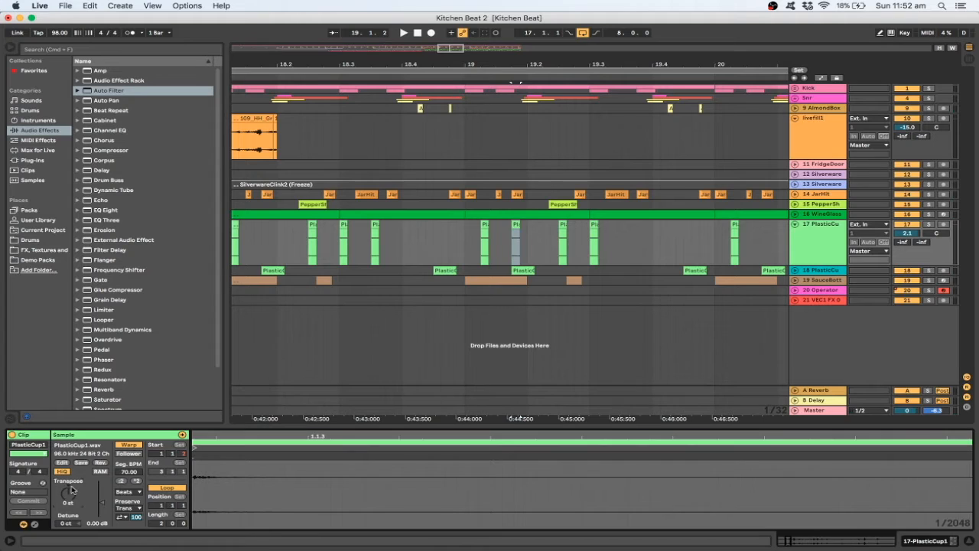
Step: Set the fixed grid to 1/16 and play the transposed plastic cup hit from 18.4.4
right_click(464, 240)
left_click(543, 357)
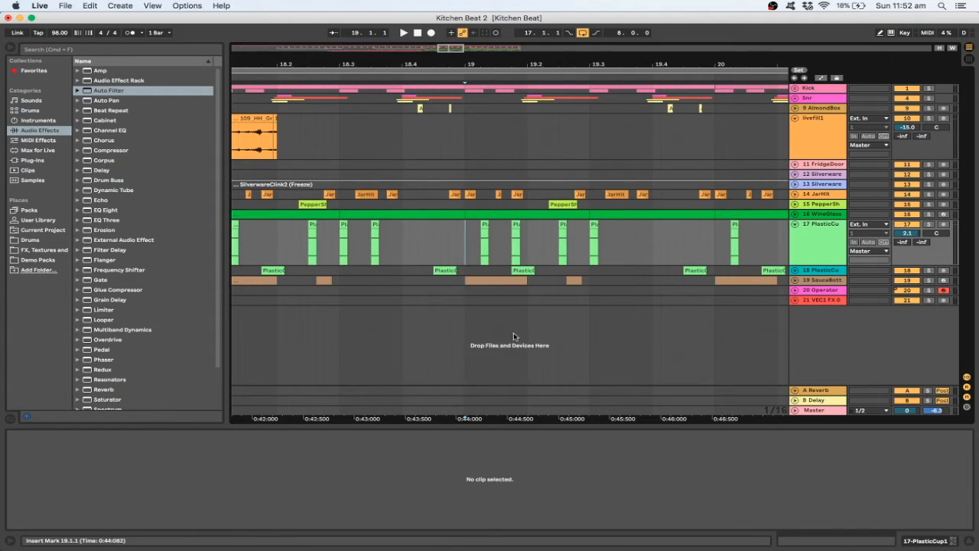
key("space")
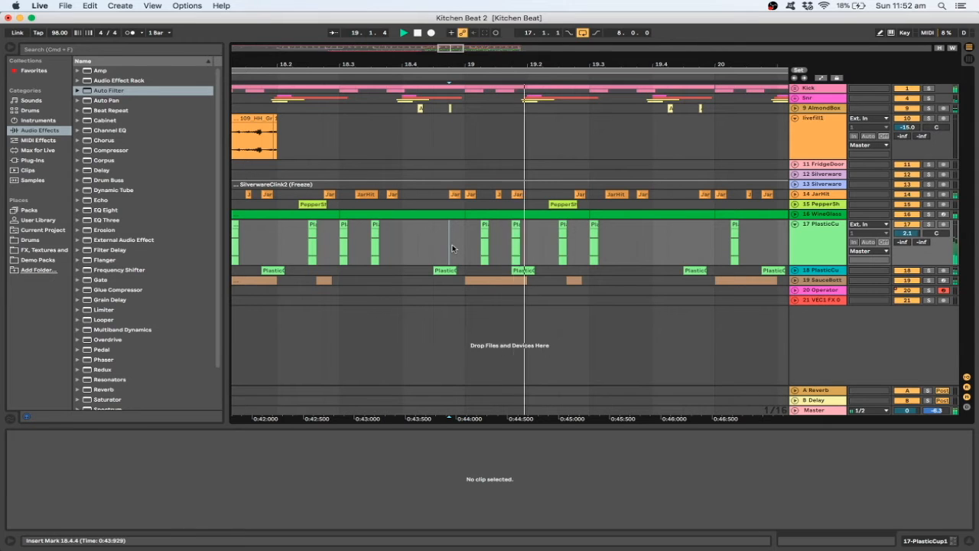
key("space")
Step: Move the transposed plastic cup clip from 19.1.4 to 19.2.1 and play from 19.1.1
left_click(518, 226)
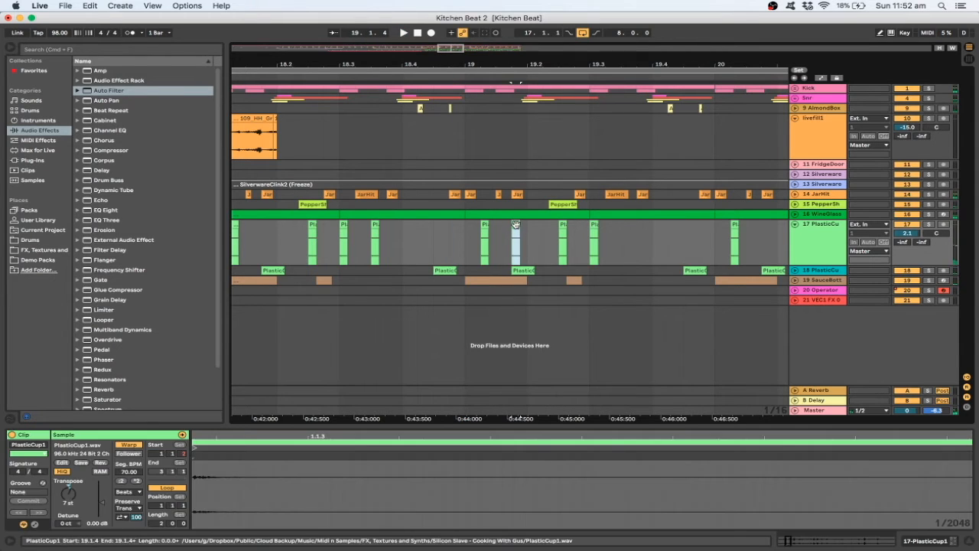
left_click(531, 230)
left_click(470, 228)
key("space")
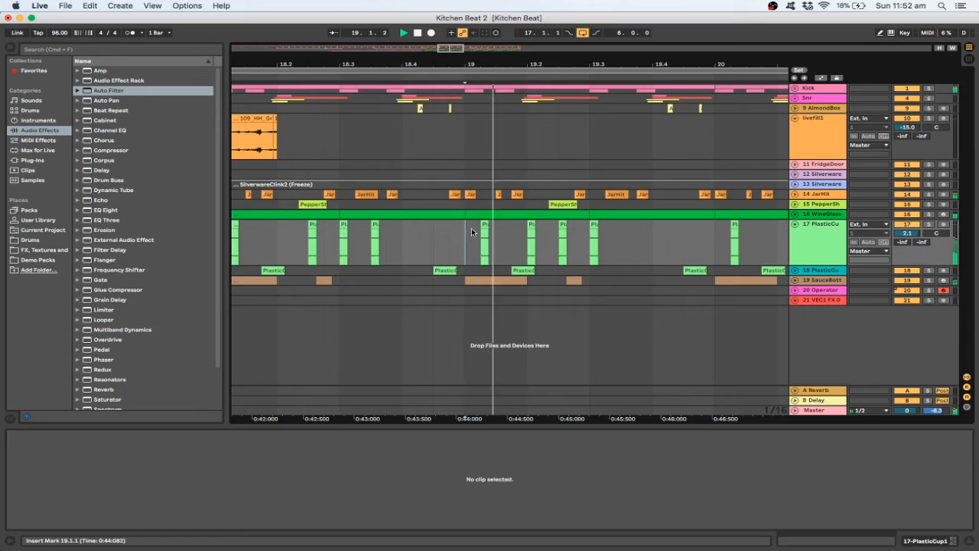
Step: Move the transposed plastic cup clip to 19.2.2, play it from 18.4.3, and select the clip
key("space")
left_click_drag(533, 227, 549, 227)
left_click(437, 223)
key("space")
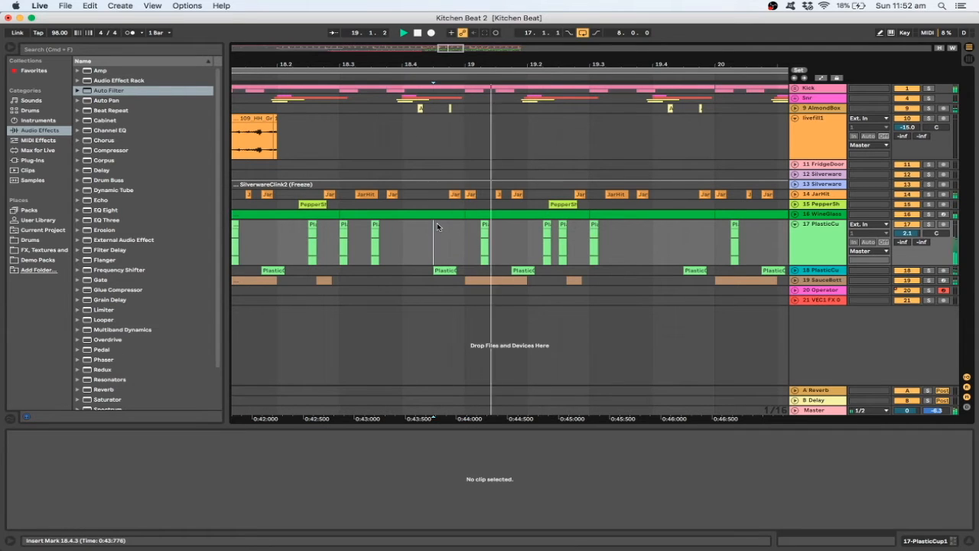
key("minus")
key("space")
left_click(541, 226)
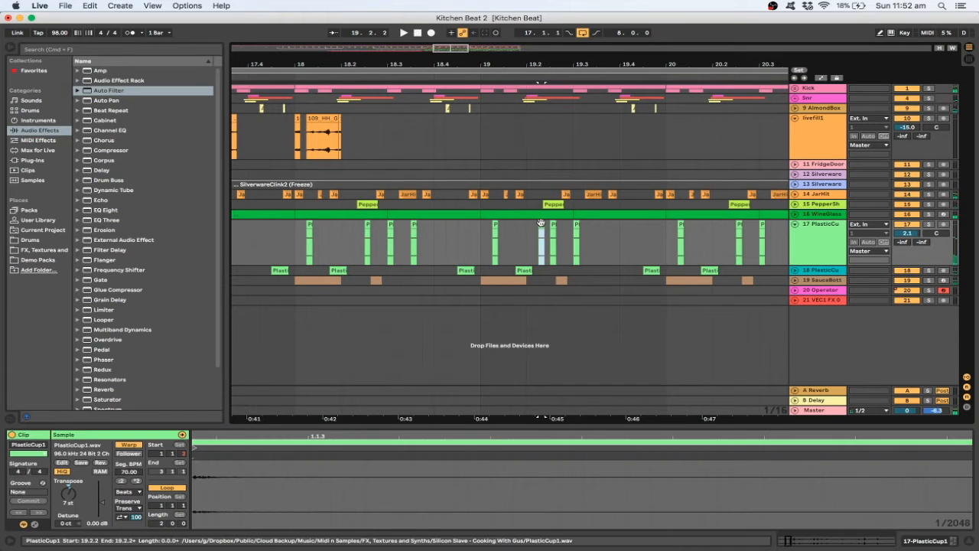
Step: Lower the gain of the PlasticCup1 clip at 19.2.2 to -1.95 dB and play it back from the start of bar 19
left_click(99, 505)
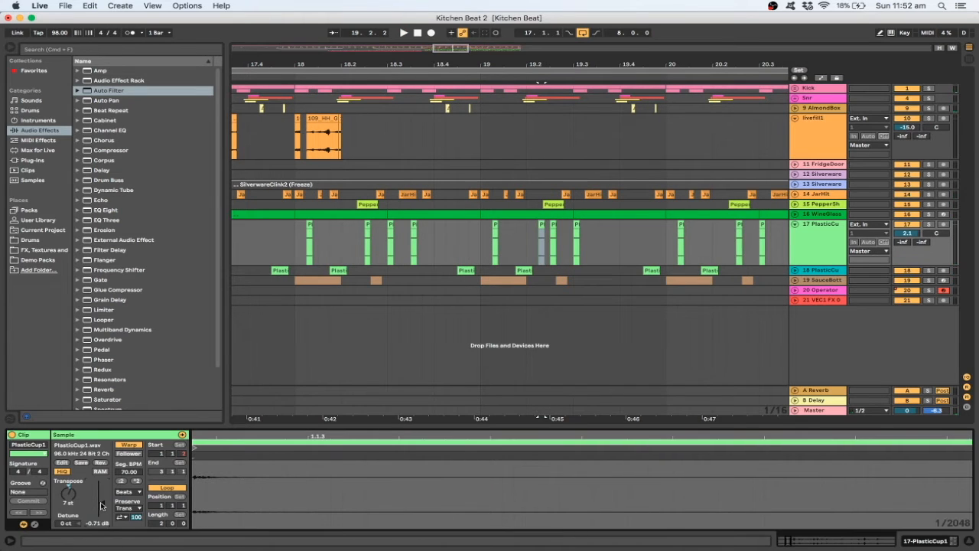
key("space")
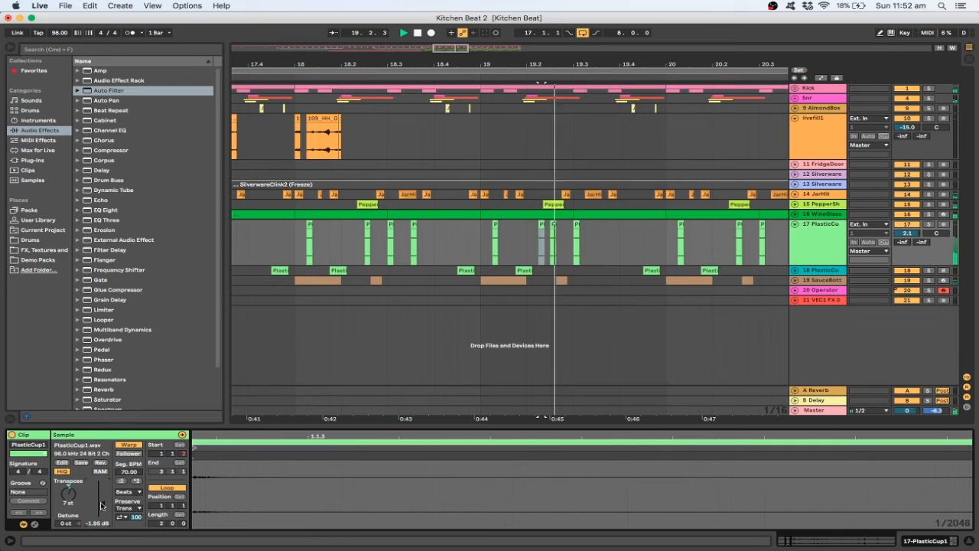
left_click(492, 200)
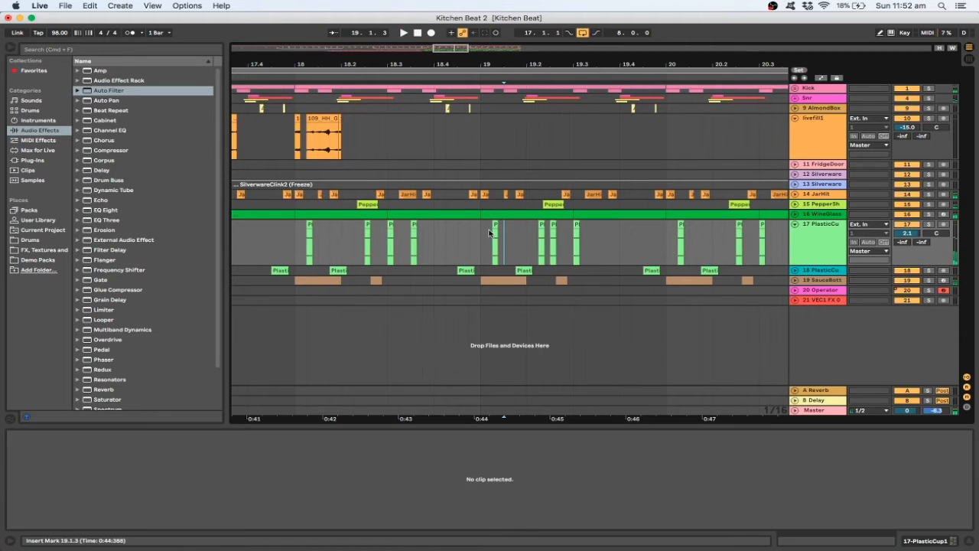
key("space")
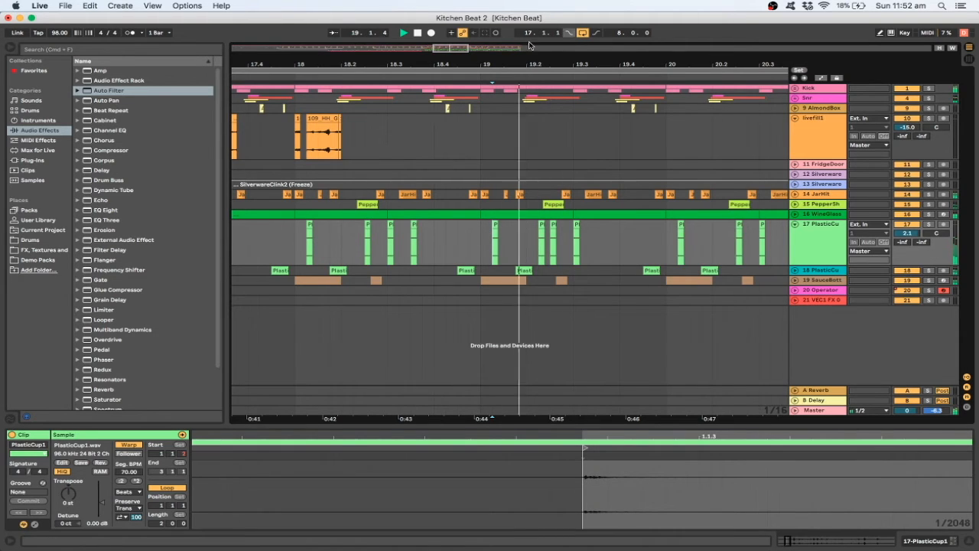
key("space")
Step: Play the arrangement from 16.4.3 to hear the PlasticCup1 pattern across the surrounding bars
left_click_drag(437, 65, 437, 34)
left_click(277, 233)
key("space")
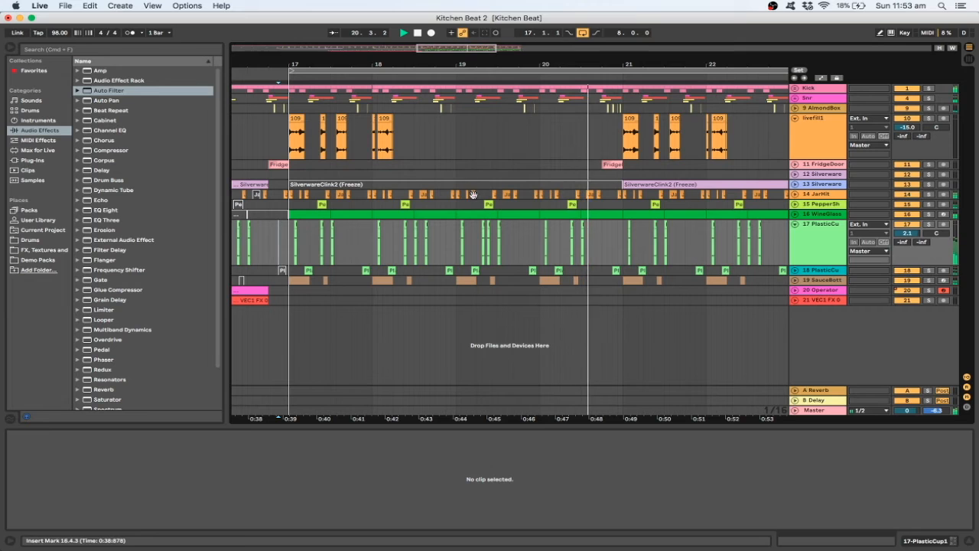
Step: Set the arrangement's fixed grid to 1 Bar
right_click(535, 237)
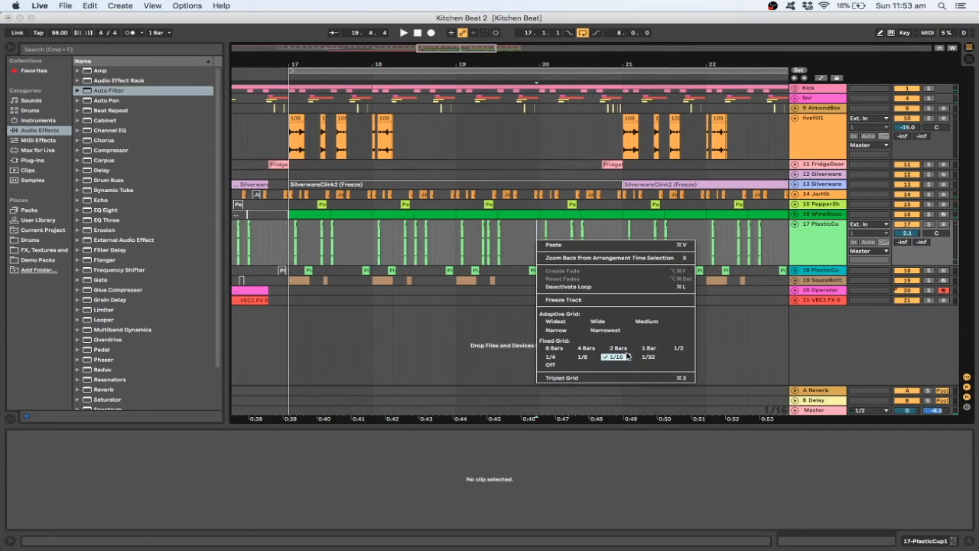
left_click(526, 276)
left_click(536, 251)
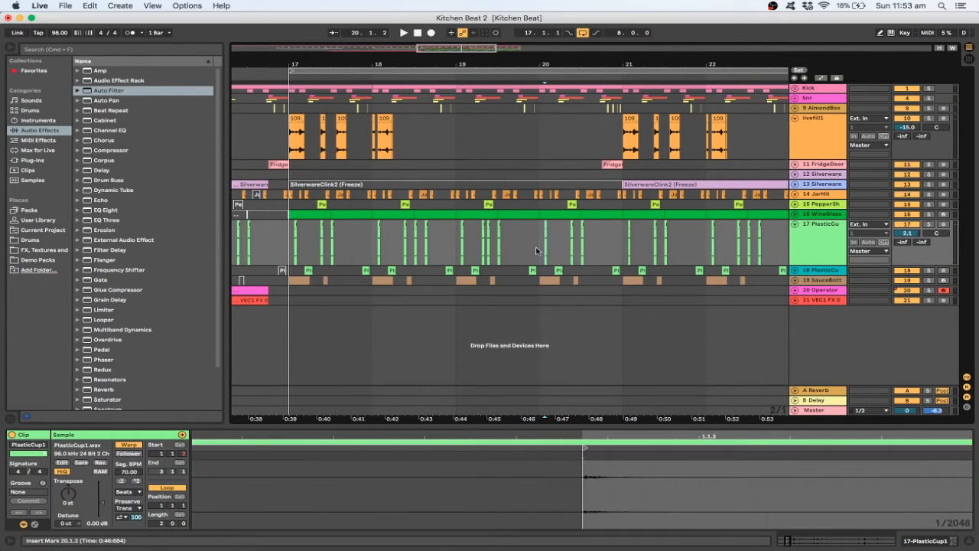
right_click(535, 251)
left_click(643, 355)
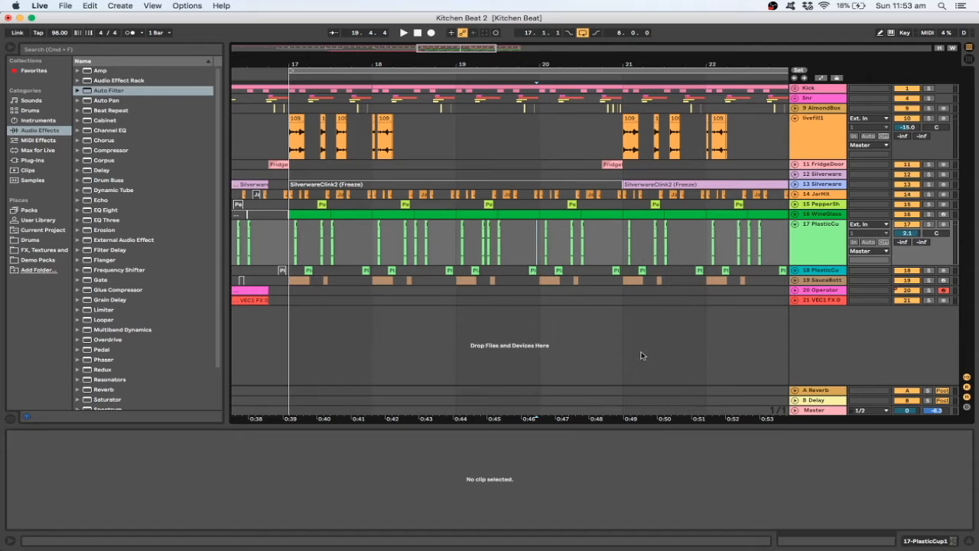
Step: Copy bar 19 of the PlasticCup1 track onto bar 20 and replace bar 19 with the three-hit pattern
left_click(460, 258, "shift")
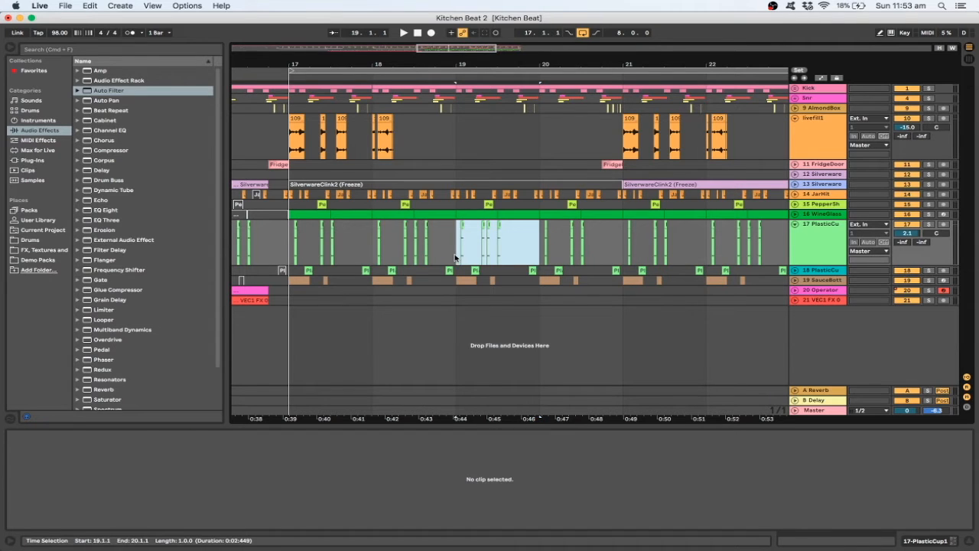
key("super+d")
left_click_drag(700, 238, 620, 241)
left_click_drag(457, 242, 533, 244)
key("Delete")
key("super+v")
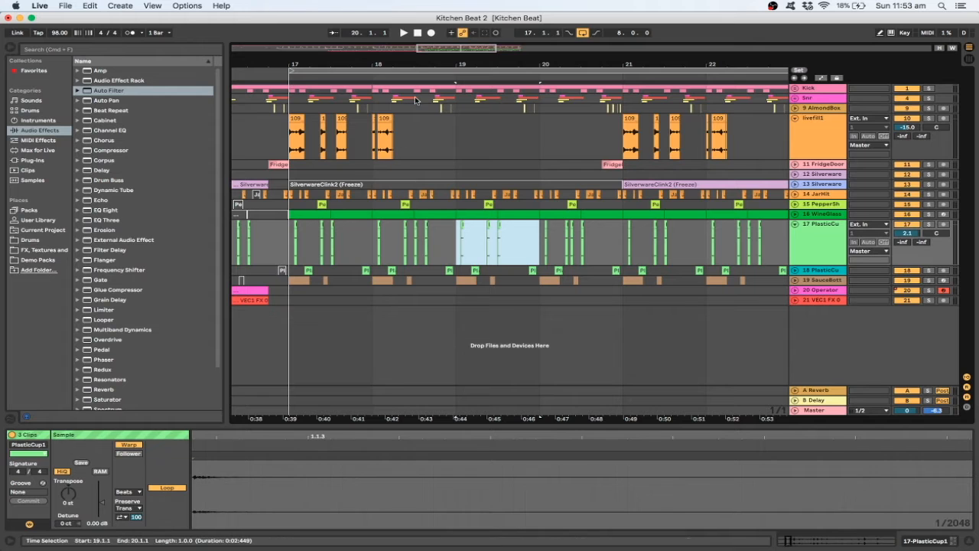
Step: Play the arrangement from bar 16 and delete the extra PlasticCup1 clip at 20.2.2
left_click_drag(447, 50, 445, 19)
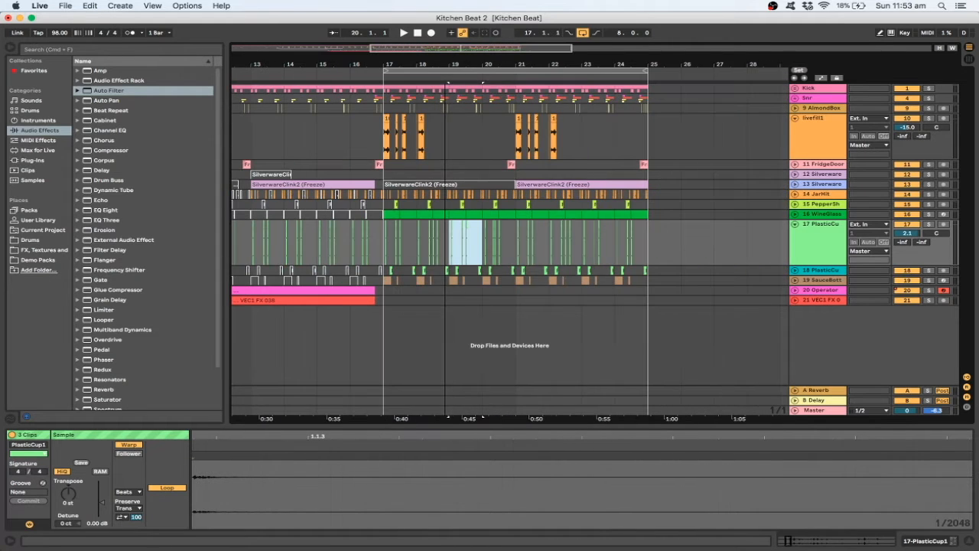
left_click(357, 170)
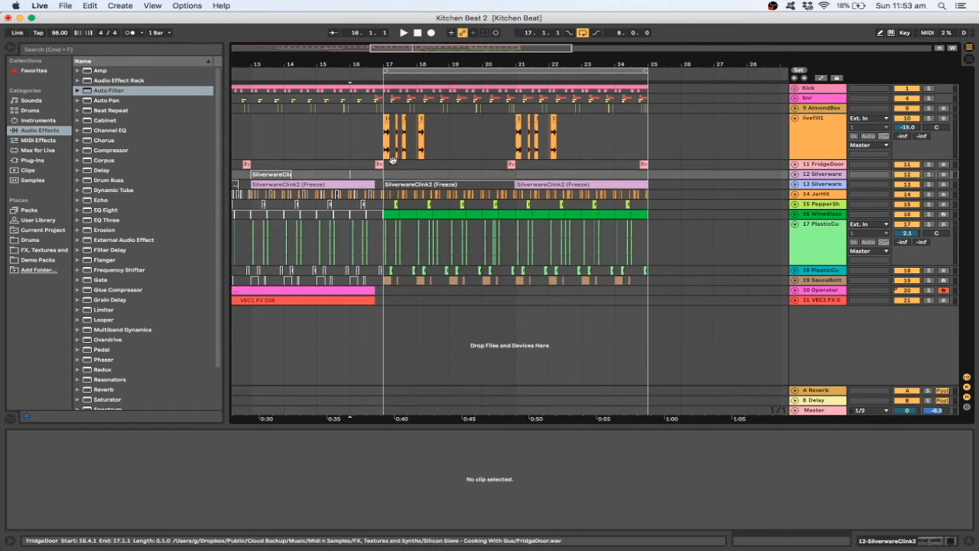
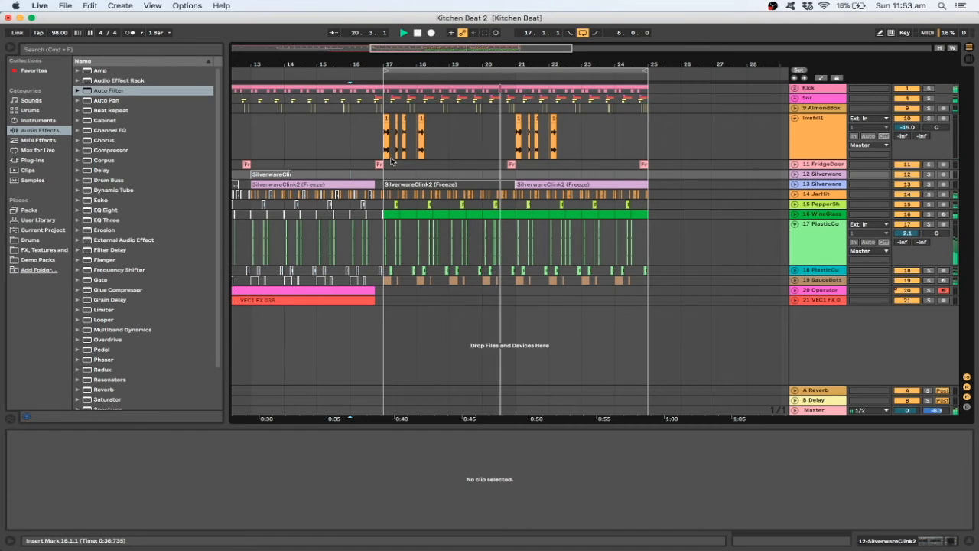
left_click_drag(480, 64, 502, 116)
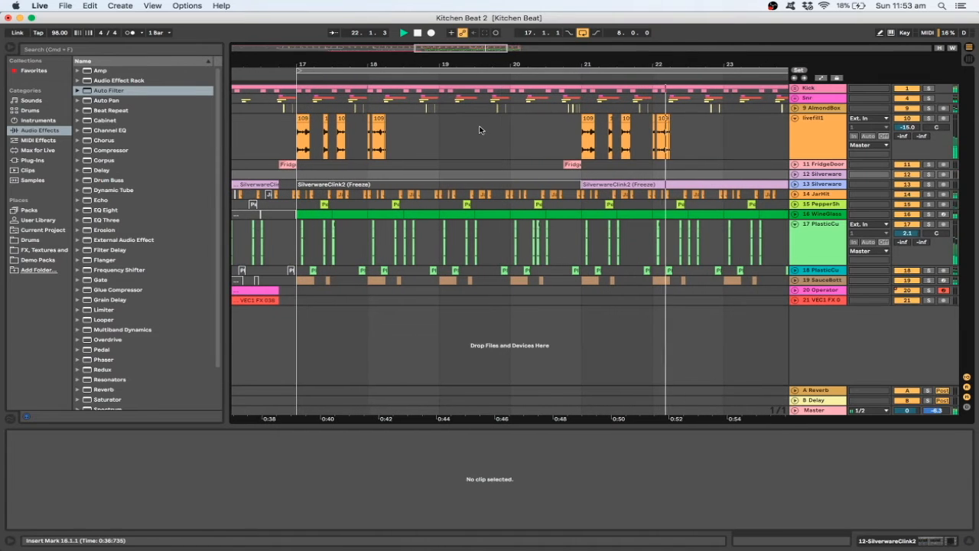
key("space")
left_click(534, 221)
key("Delete")
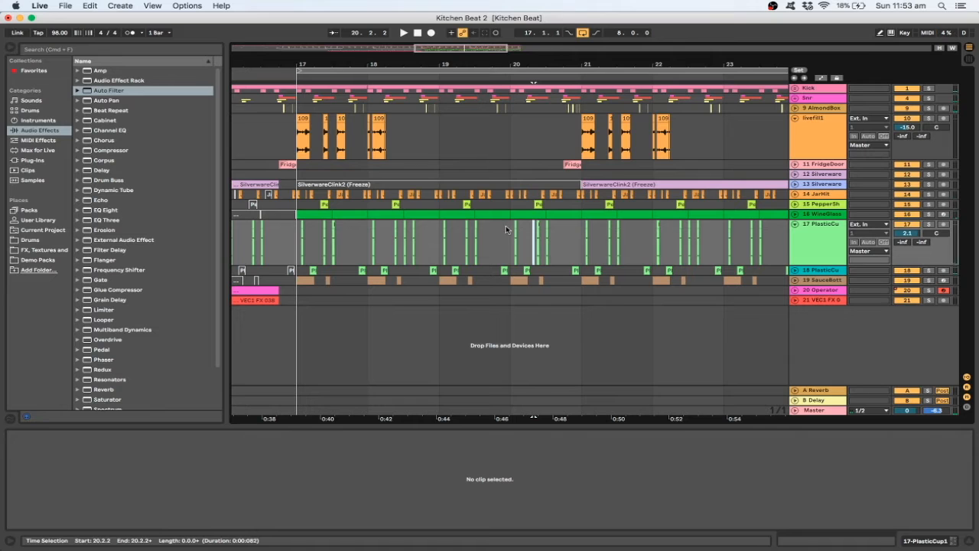
Step: Try to duplicate bars 17 and 18 of the PlasticCup1 track over the following four bars, and undo the copies
left_click(442, 246)
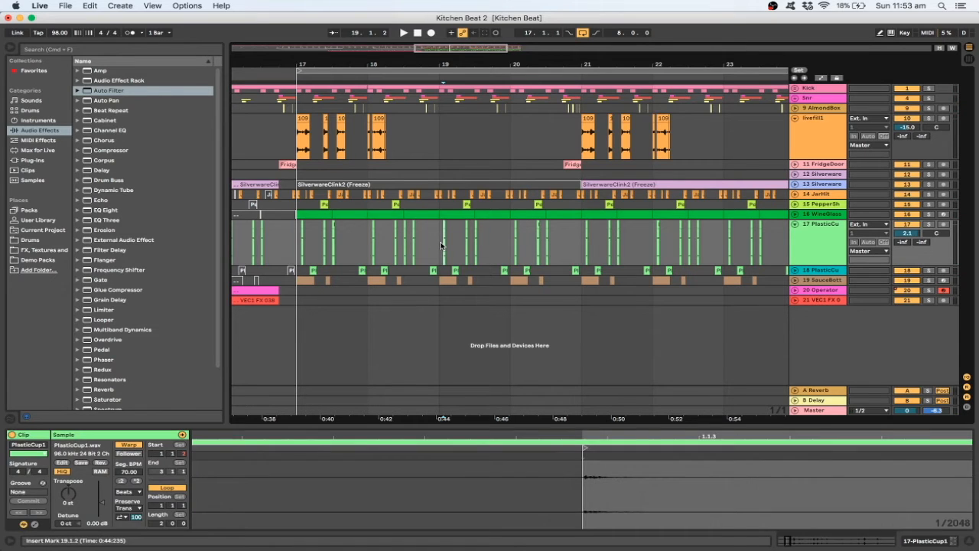
left_click_drag(442, 245, 290, 239)
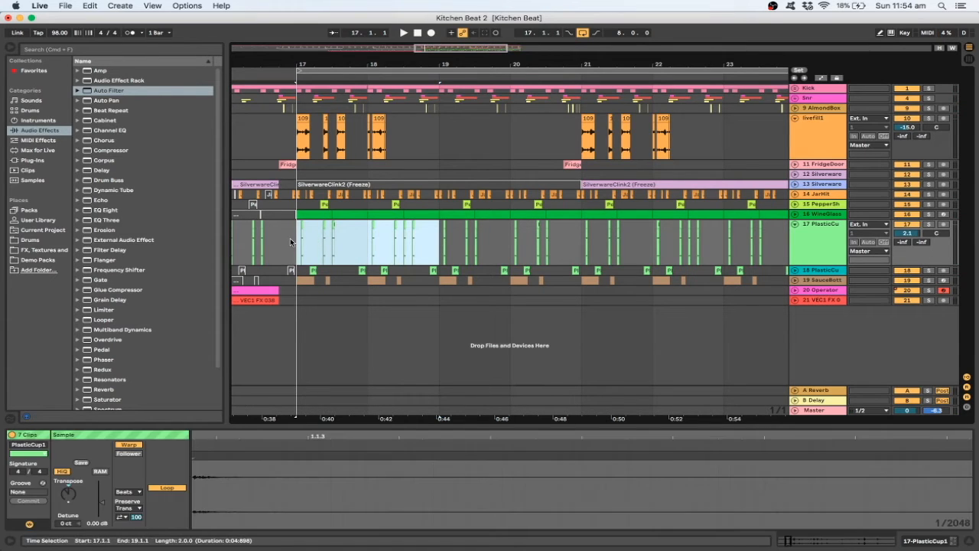
key("super+d")
key("super+d")
key("super+z")
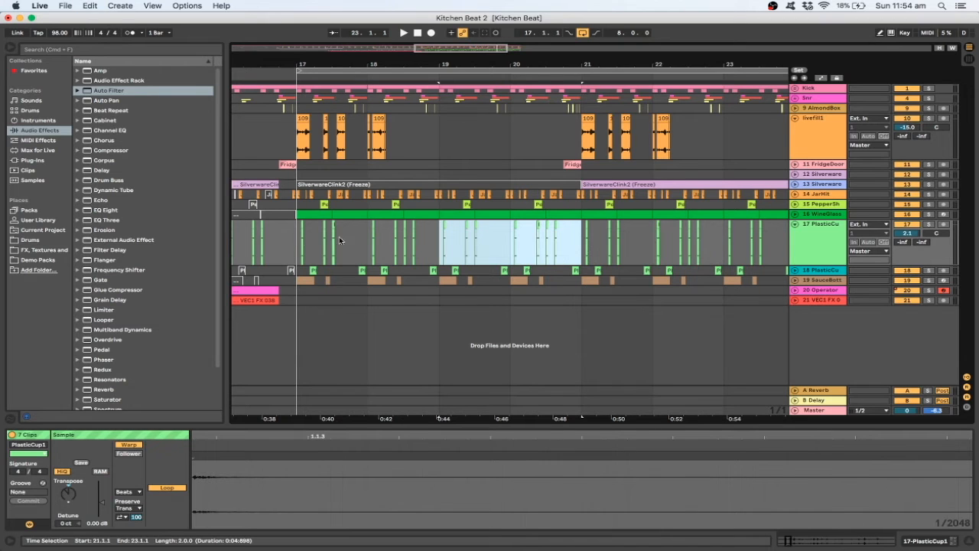
key("super+z")
Step: Duplicate bars 17 to 20 of the PlasticCup1 track onto bars 21 to 24 and play from 17.1.1
left_click_drag(567, 244, 293, 243)
key("super+d")
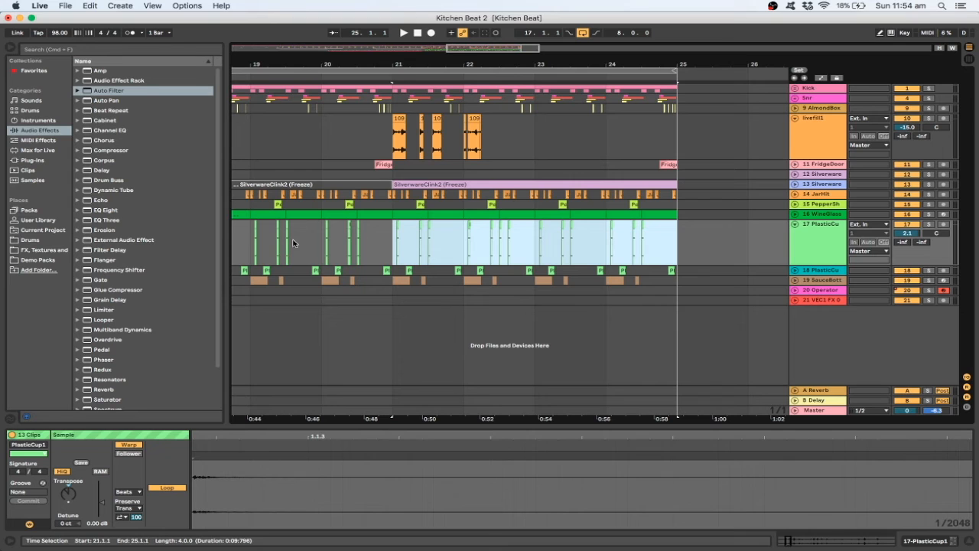
left_click_drag(478, 50, 444, 49)
left_click(311, 129)
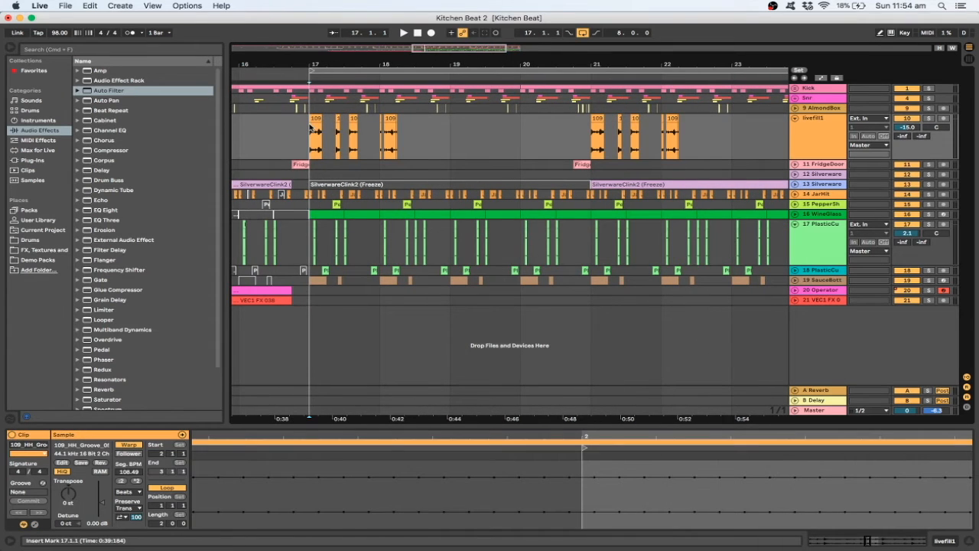
key("space")
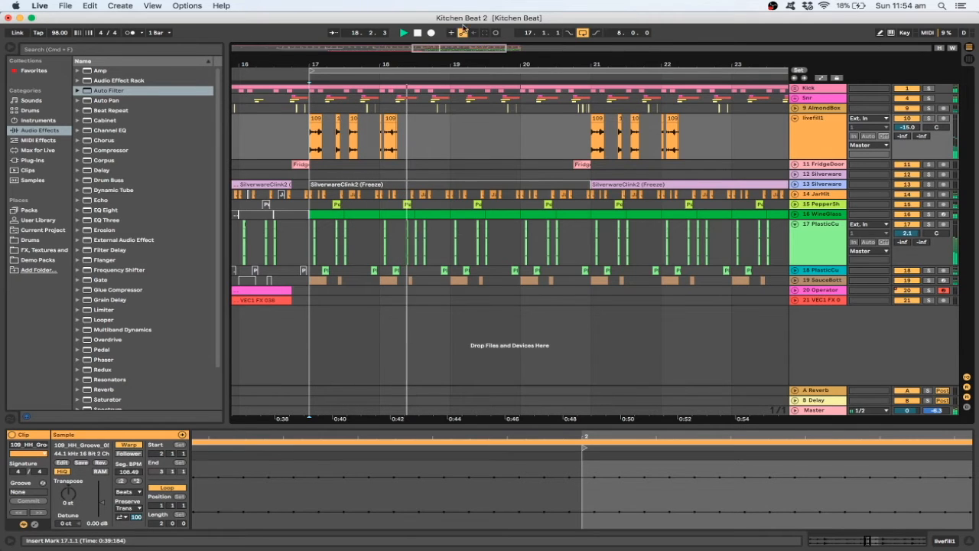
Step: Set the fixed grid to 1/16 for detailed editing of the livefill1 track around bar 18
left_click_drag(442, 47, 442, 85)
right_click(424, 152)
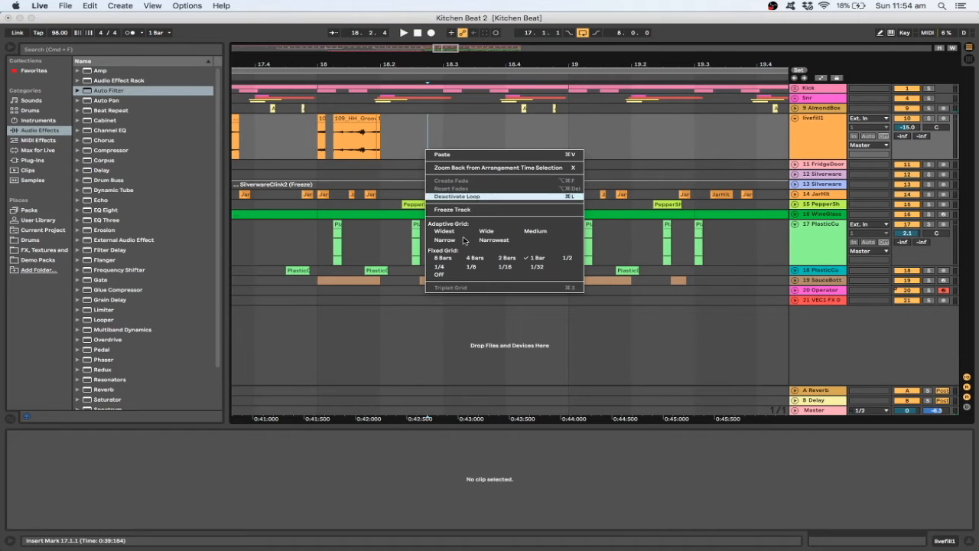
left_click(514, 267)
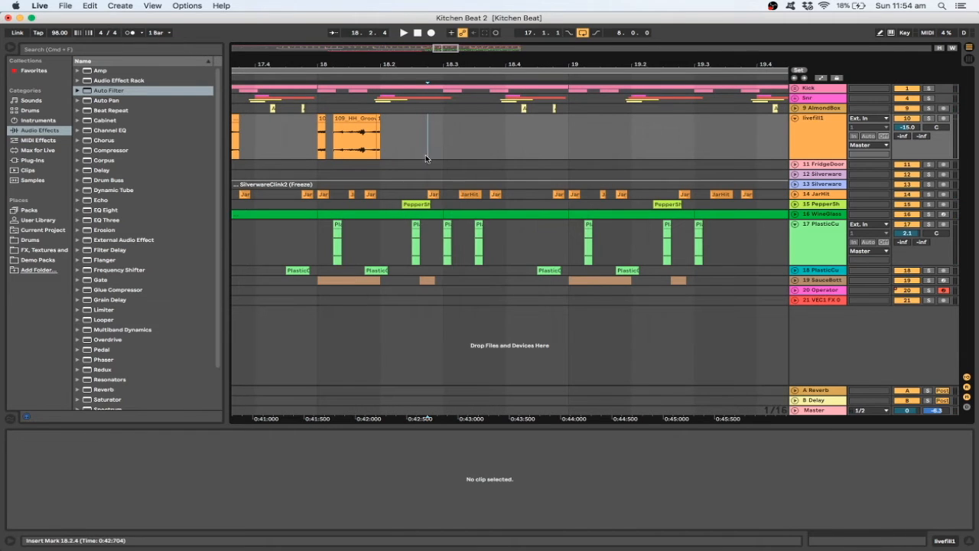
Step: Copy the short slice ending the livefill1 clip just before 18.2 and paste it at 18.4.3 and 18.4.4
left_click(377, 117)
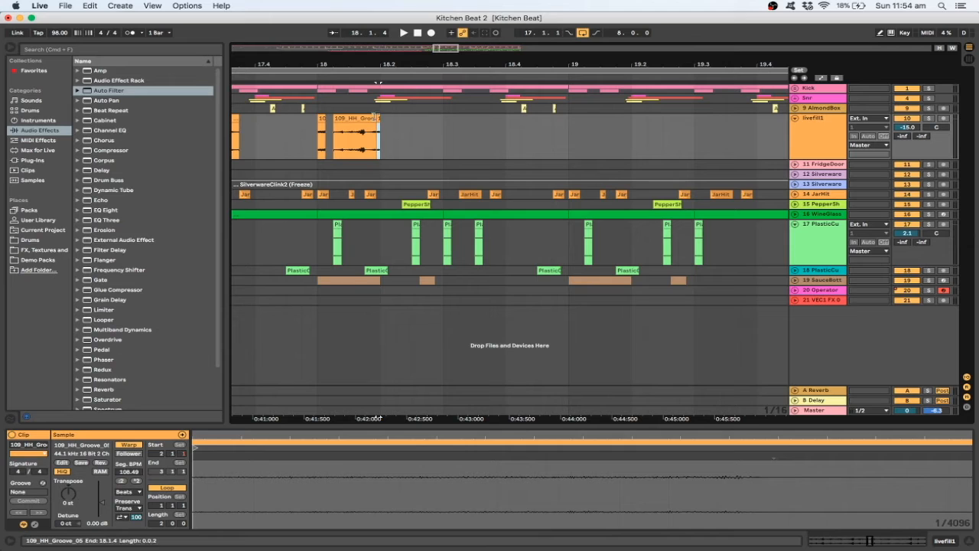
key("super+e")
left_click(537, 136)
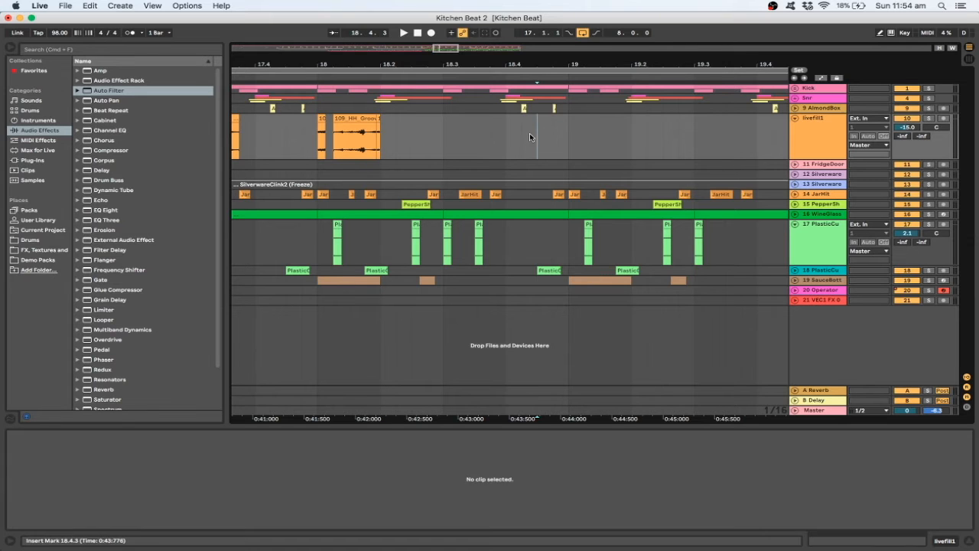
key("super+v")
key("super+z")
left_click(557, 134)
key("super+v")
Step: Play the arrangement from 17.4.4 to hear the two pasted livefill1 hits
left_click(307, 143)
key("space")
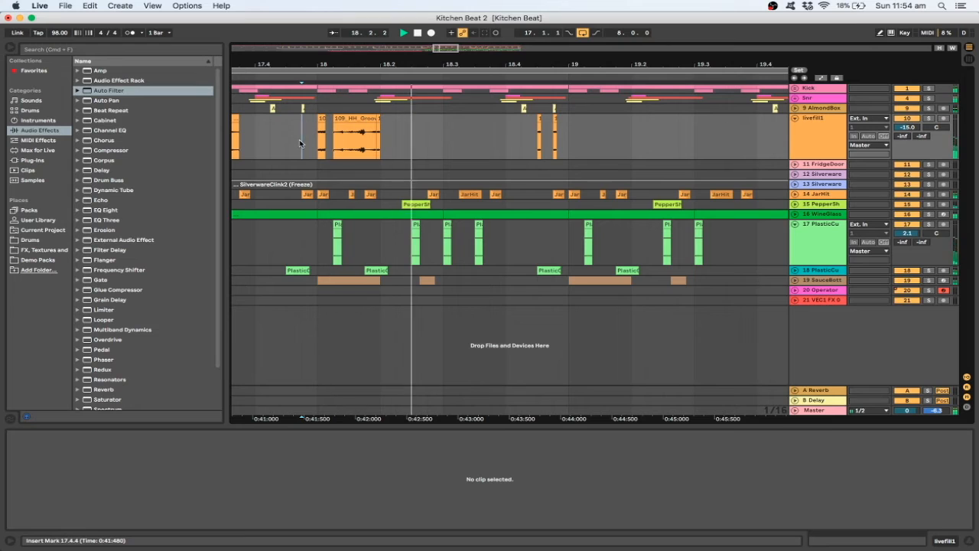
key("space")
key("space")
Step: Paste two more copies of the short livefill1 slice at 18.4.1 and 18.4.2
left_click(490, 135)
key("space")
key("super+v")
left_click(490, 134)
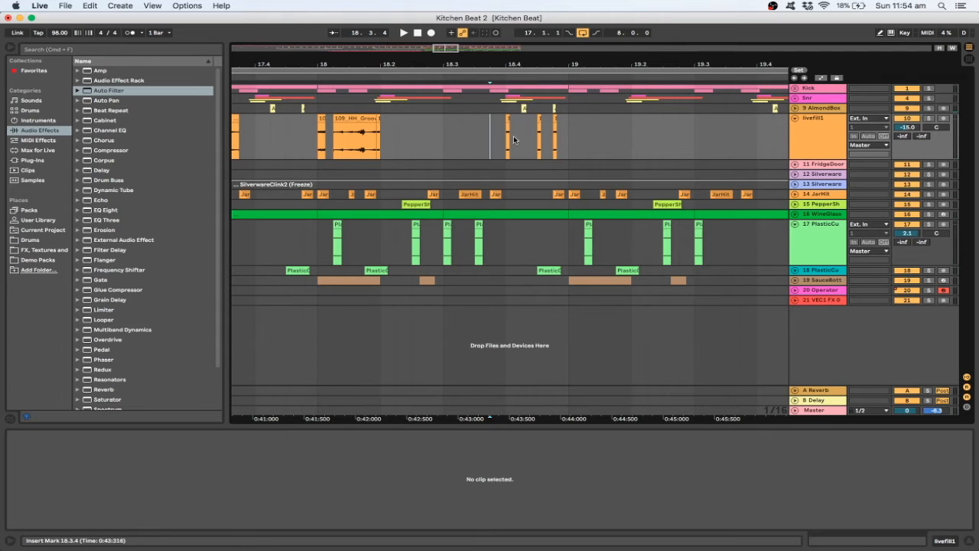
key("super+v")
Step: Play the four-hit livefill1 fill at the end of bar 18 from 18.3.3 and again from 17.4.4
left_click(473, 137)
key("space")
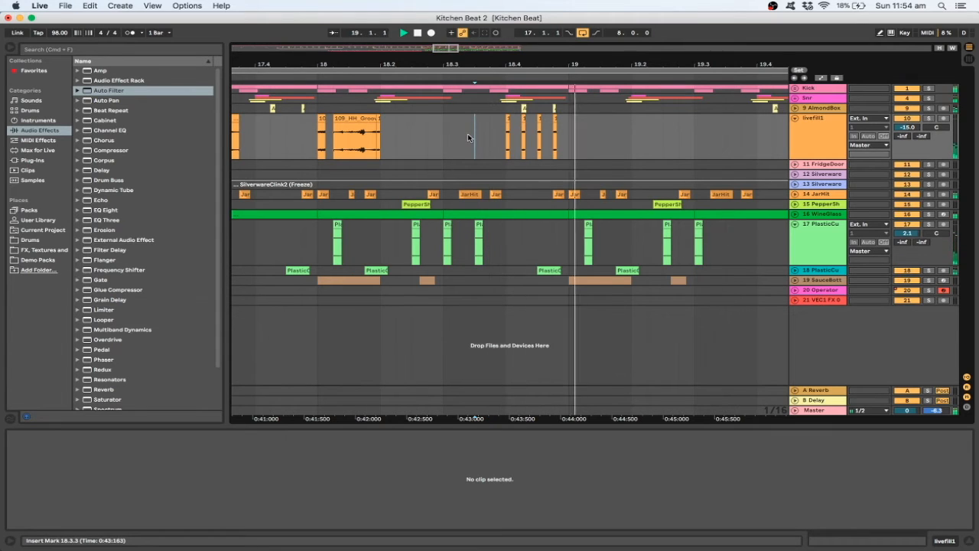
left_click(301, 145)
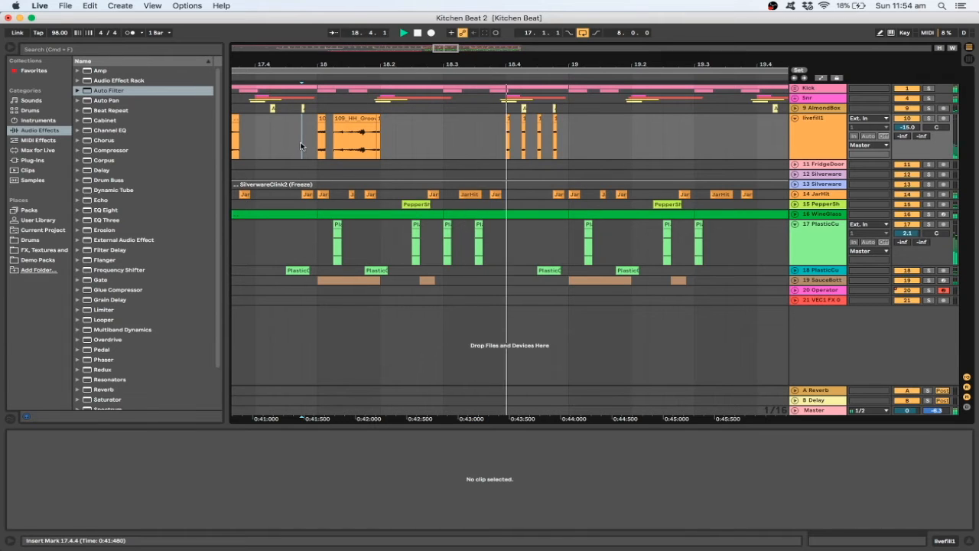
left_click(300, 145)
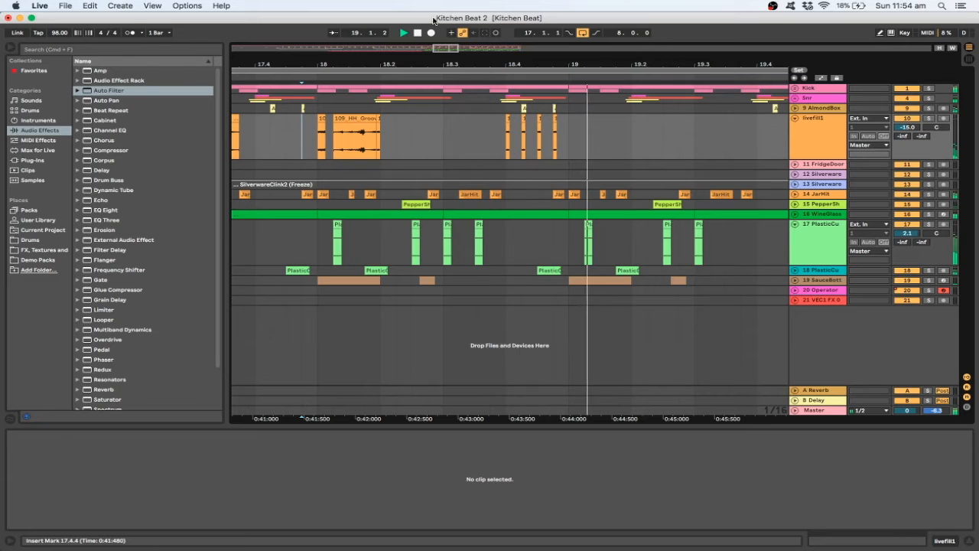
key("space")
Step: Set the fixed grid to 2 Bars for the wider view of the livefill1 track
left_click_drag(452, 48, 452, 18)
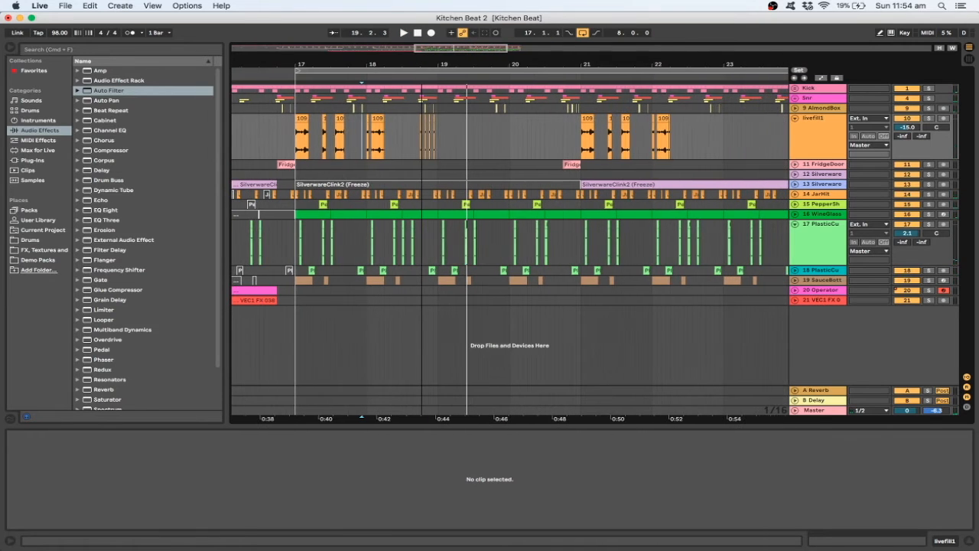
right_click(268, 124)
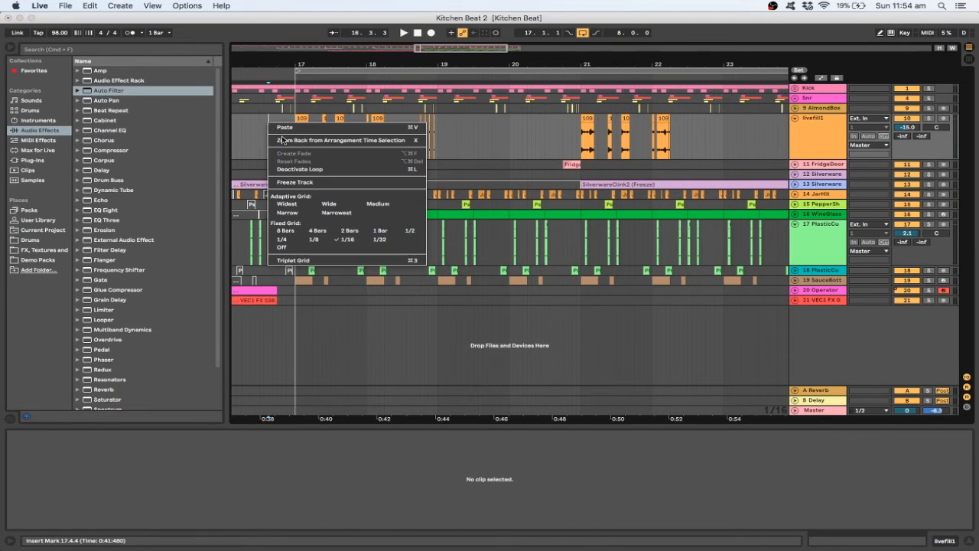
left_click(347, 230)
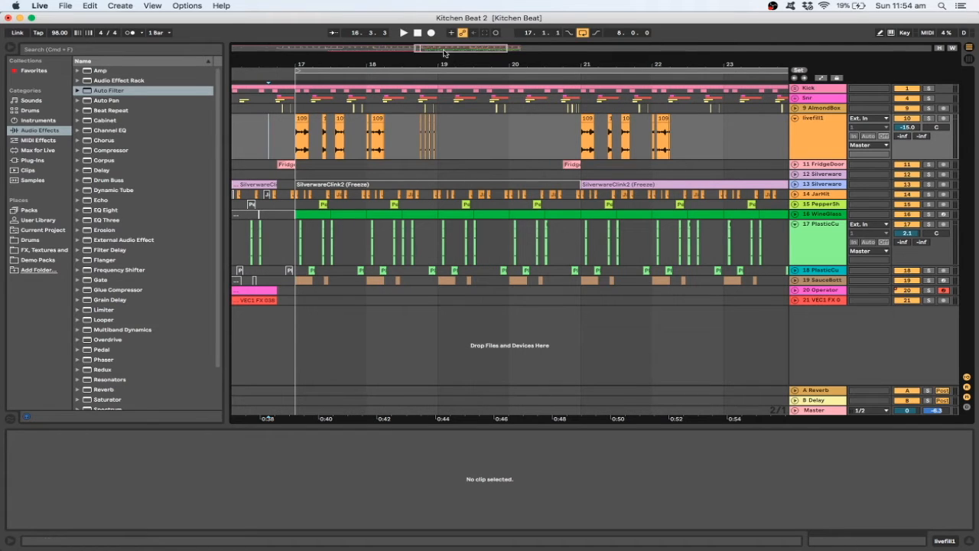
left_click_drag(449, 47, 449, 39)
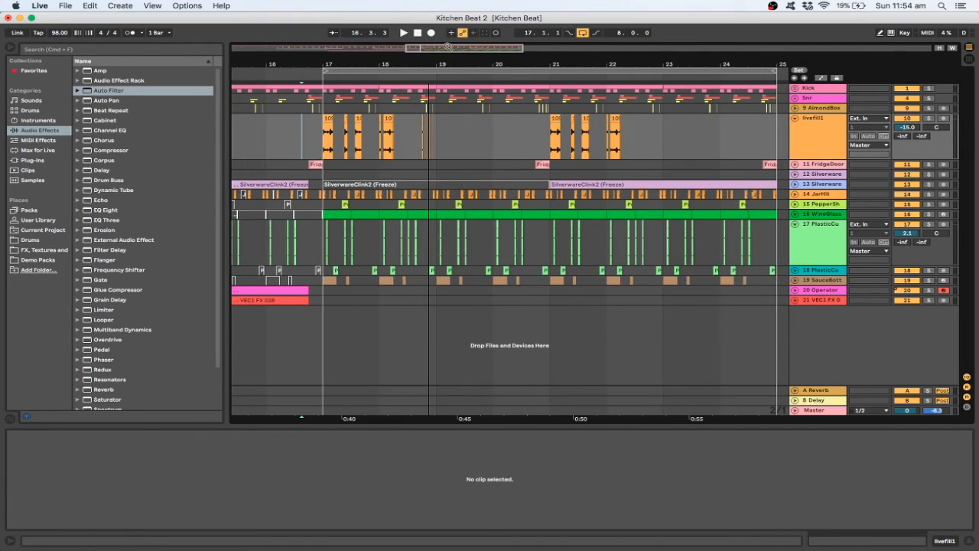
right_click(266, 141)
key("Escape")
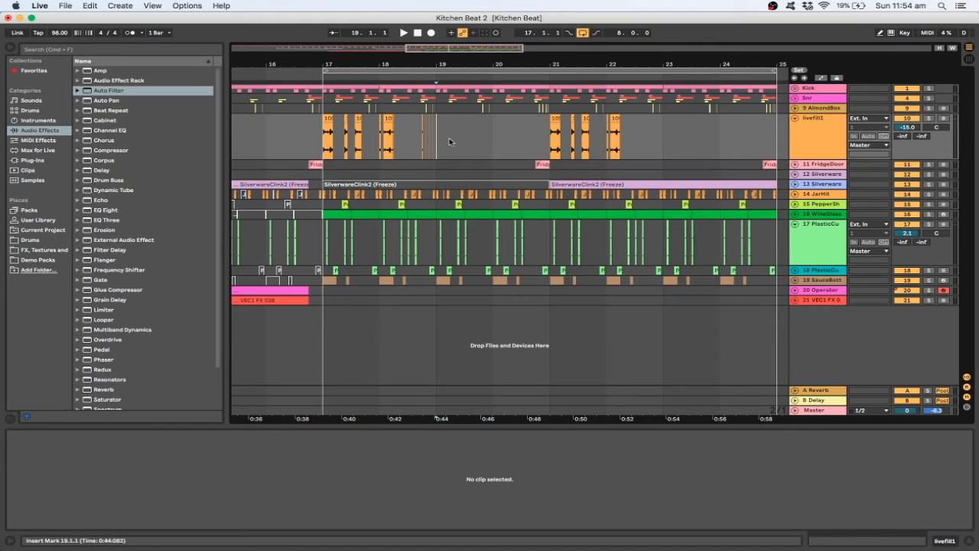
Step: Duplicate the two-bar livefill1 pattern from bars 17–18 to 19.1.1 and set the adaptive grid to Narrowest
left_click_drag(449, 141, 300, 135)
key("super+d")
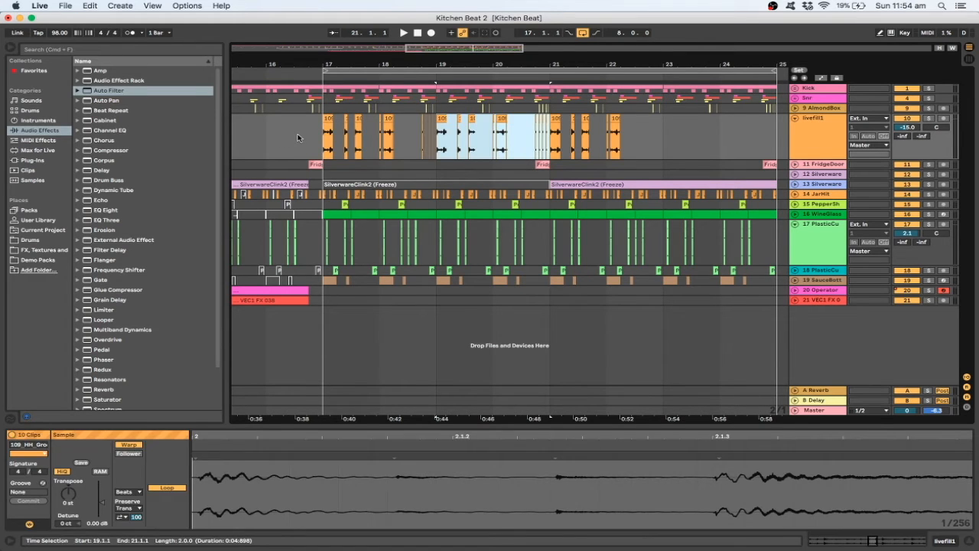
right_click(240, 142)
left_click(310, 232)
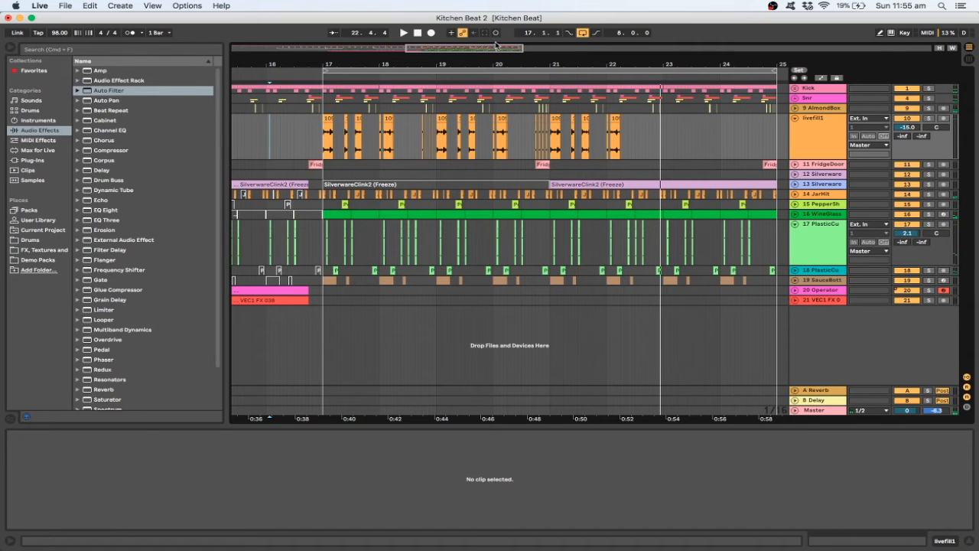
Step: Set the fixed grid to 1/8 and move the four-hit livefill1 fill from 20.4.1 to 20.3.1
left_click_drag(488, 66, 539, 94)
right_click(528, 136)
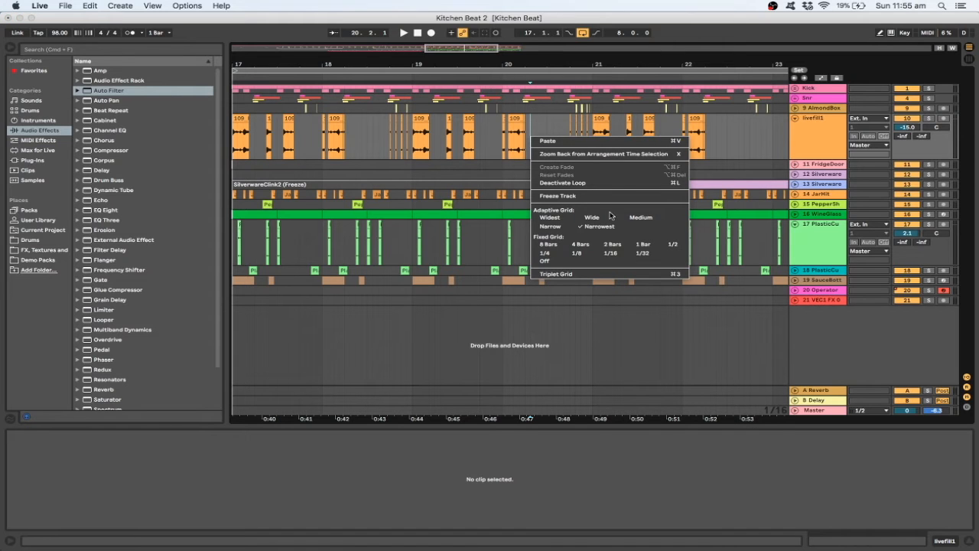
left_click(612, 245)
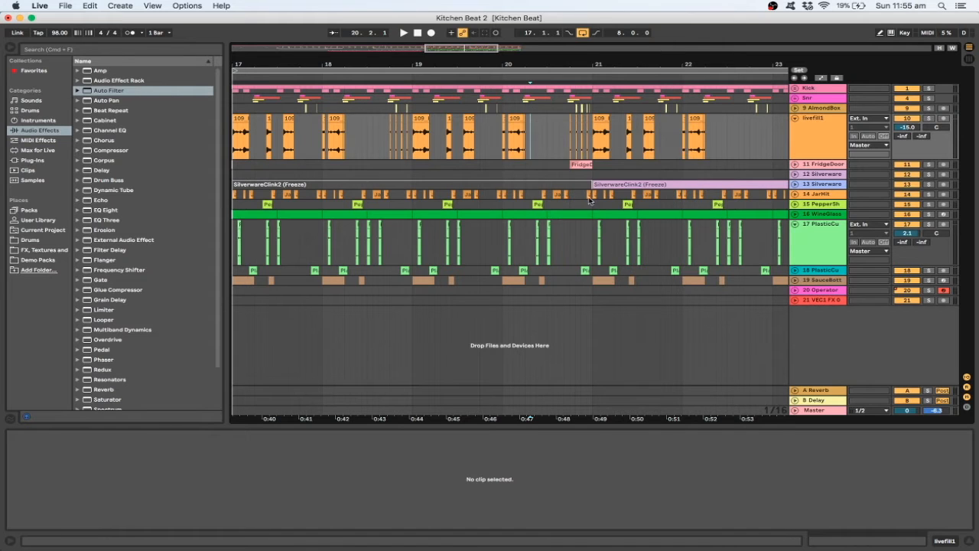
right_click(552, 145)
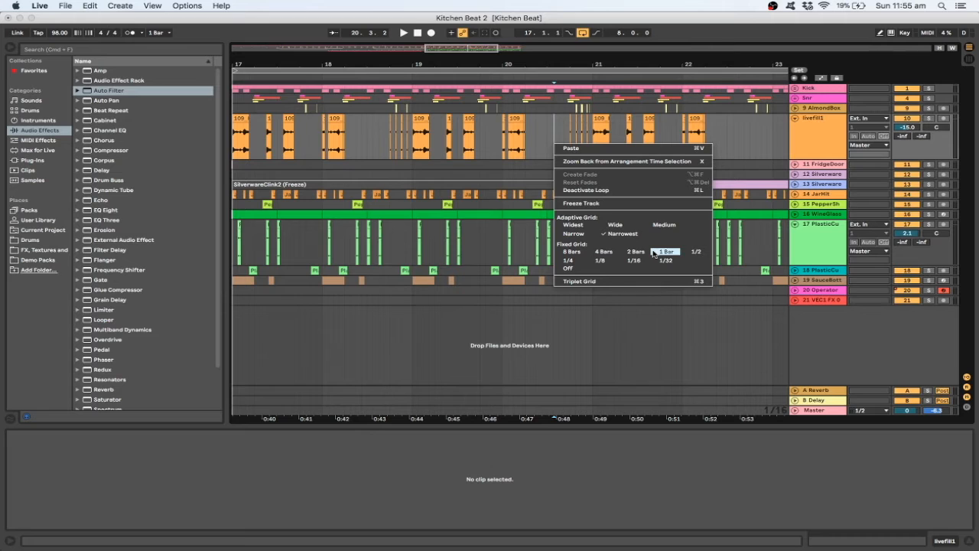
left_click(604, 261)
left_click_drag(570, 130, 601, 132)
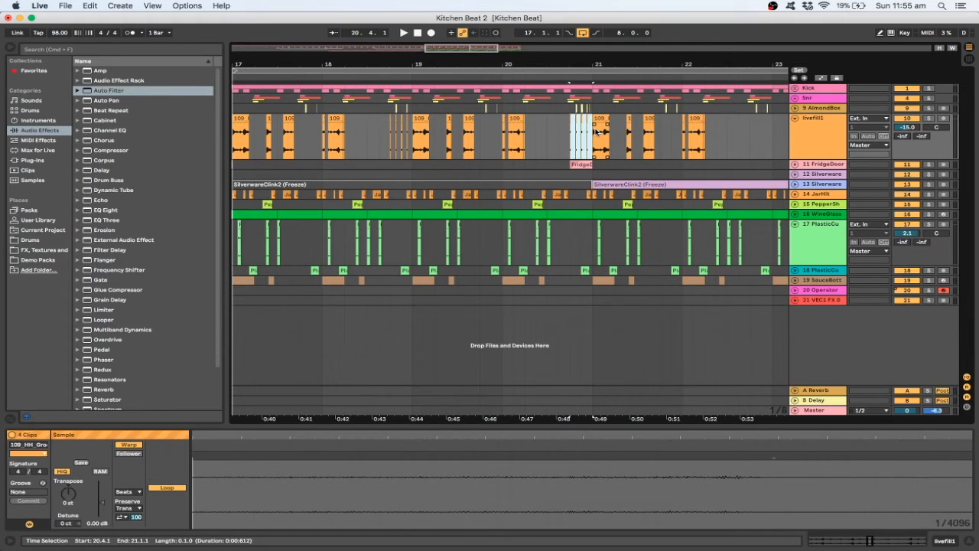
key("Delete")
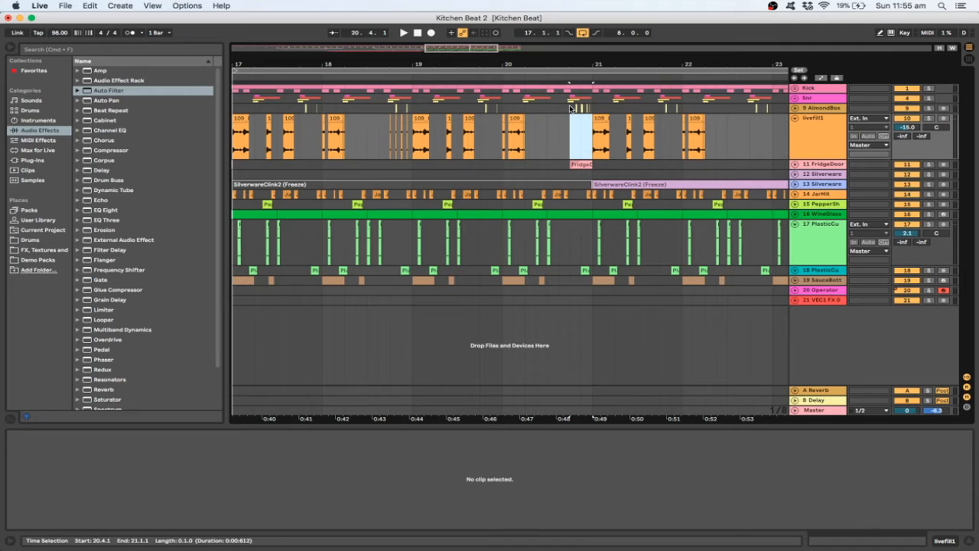
left_click_drag(547, 127, 552, 125)
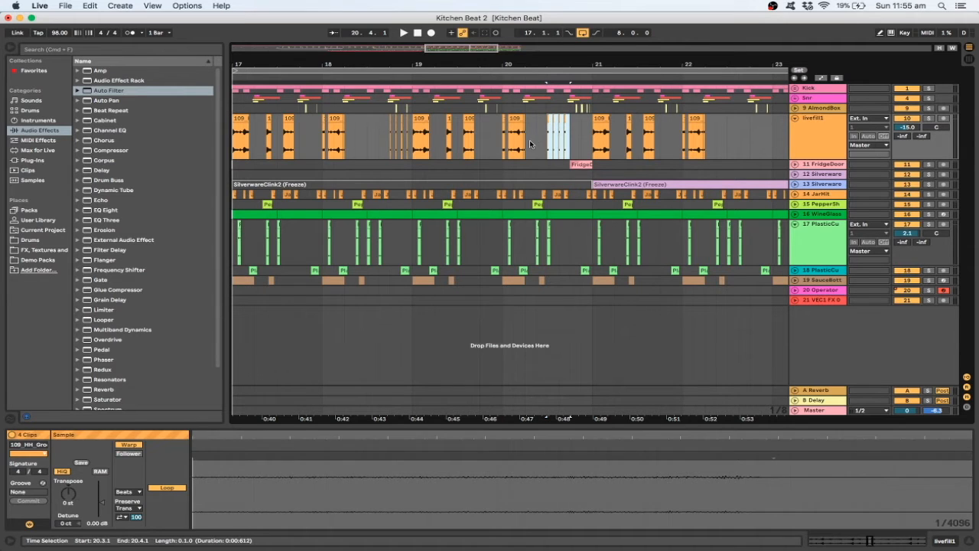
Step: Play bar 20 from 20.1.1 to hear the four-hit fill in its new position
left_click(501, 159)
key("space")
left_click_drag(450, 48, 467, 49)
left_click_drag(413, 108, 432, 108)
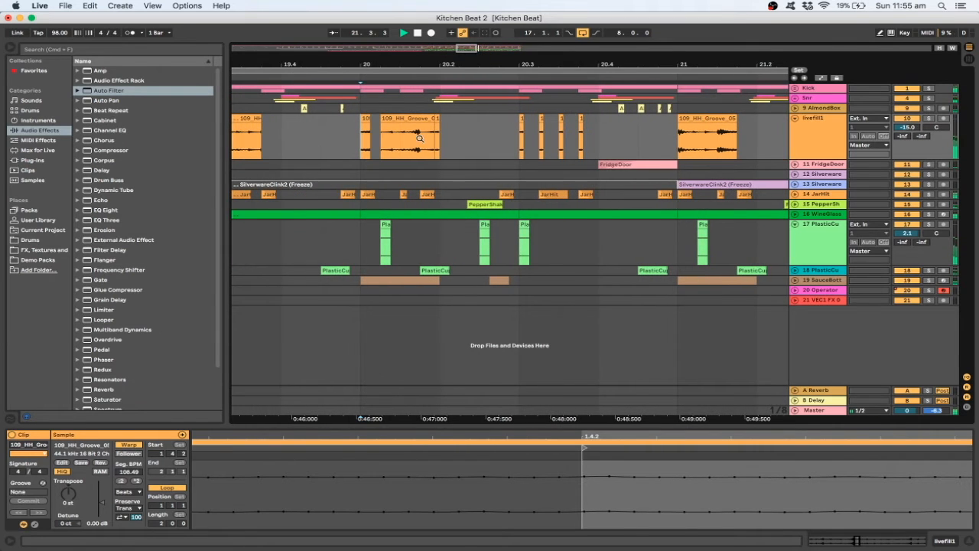
Step: Move the livefill1 hit at 20.3.2 back to 20.2.3 and play the fill from 20.1.2
left_click(501, 131)
left_click(489, 125)
left_click(380, 120)
key("space")
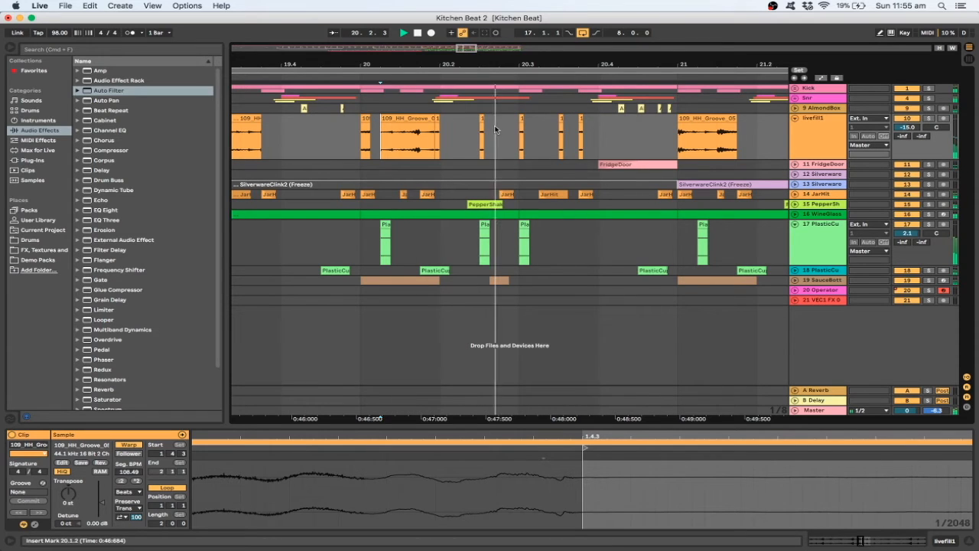
Step: Check the livefill1 hit at 20.3.4 and replay the rearranged fill from 20.1.1
left_click(581, 138)
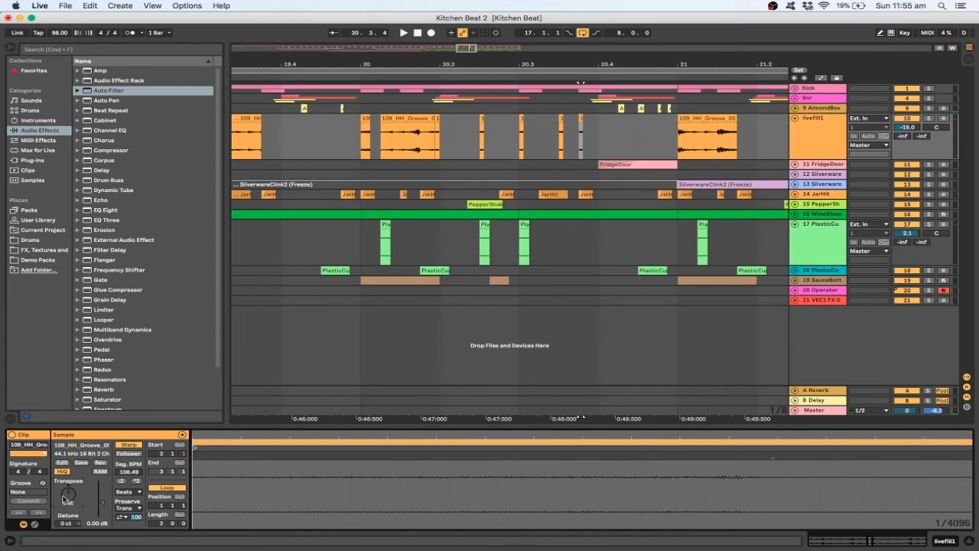
left_click(389, 107)
left_click(346, 123)
key("space")
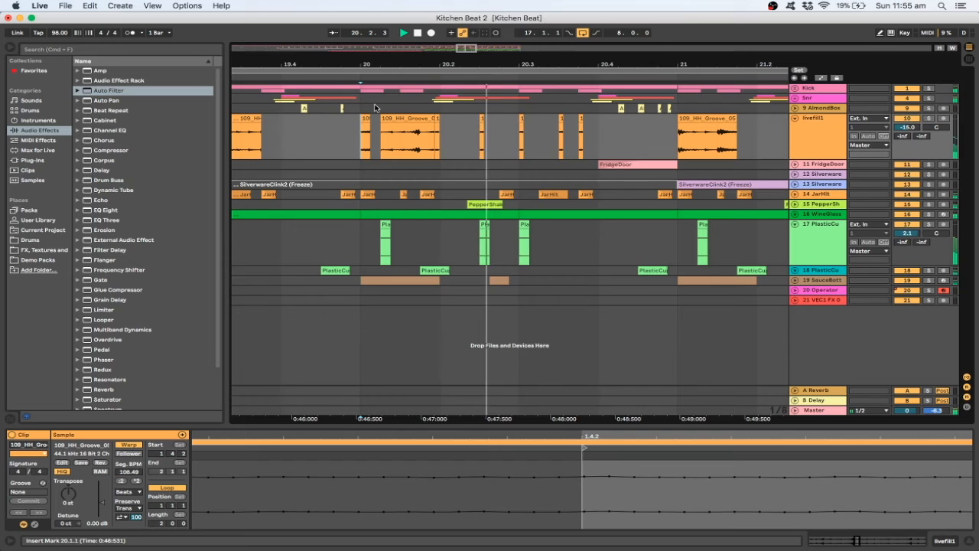
key("space")
key("space")
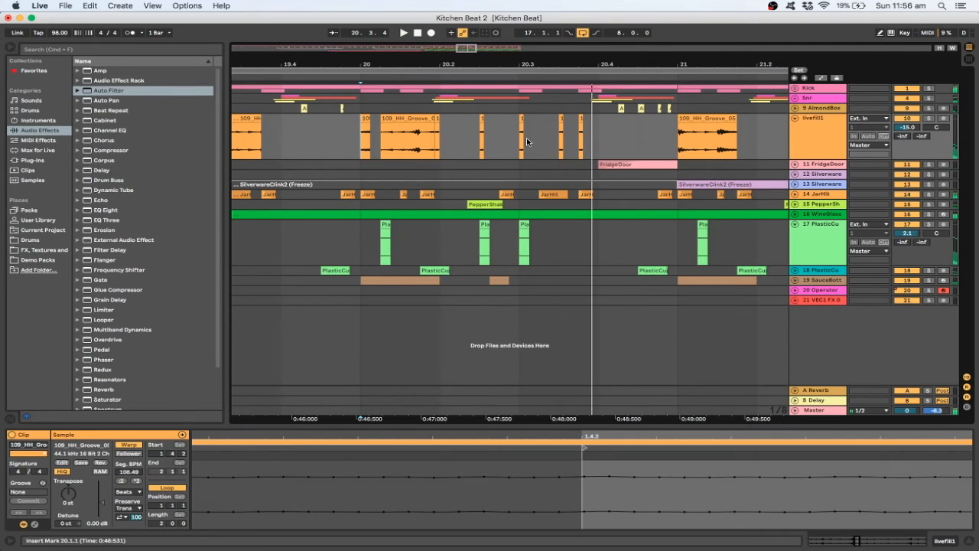
Step: Set the fixed grid to 1/16 and copy the livefill1 hit at 20.3.1 to 20.3.2
right_click(528, 142)
left_click(596, 235)
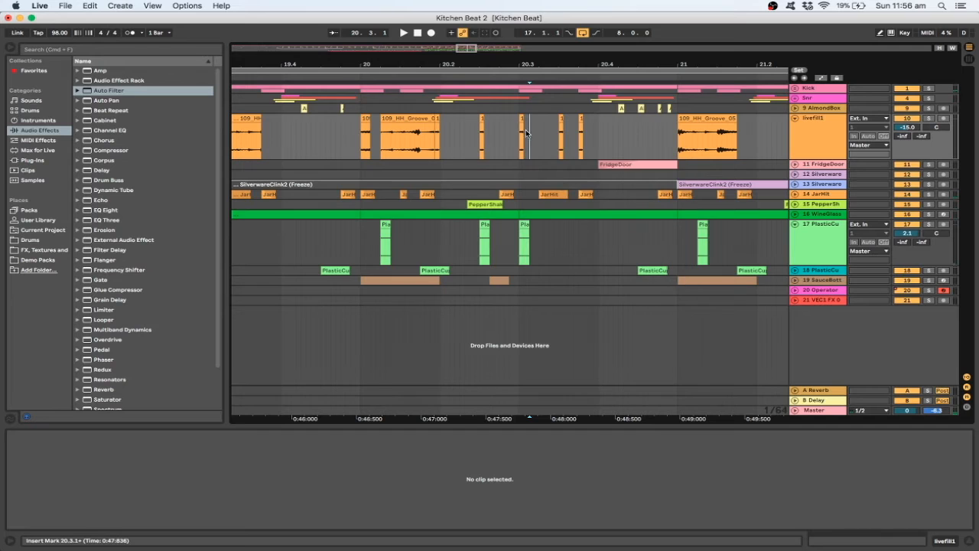
right_click(534, 130)
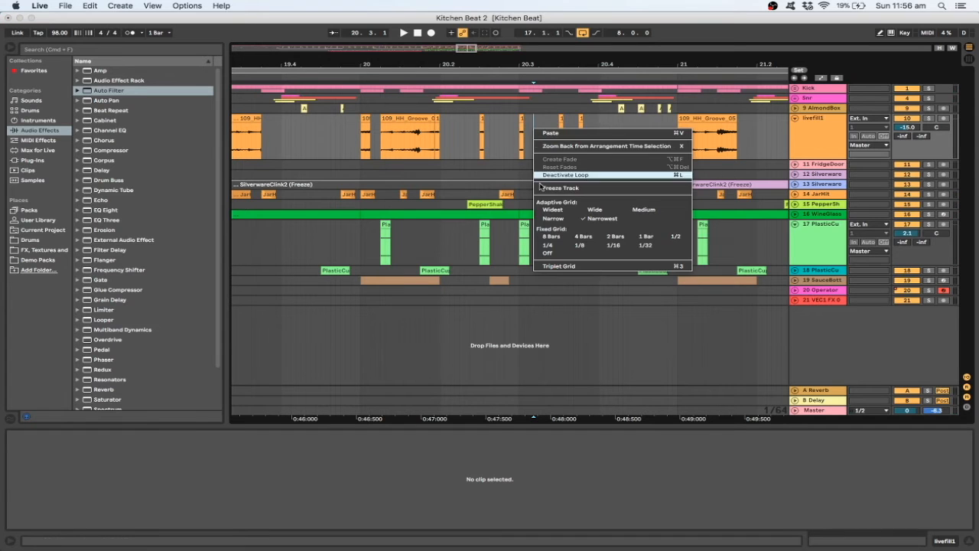
left_click(556, 246)
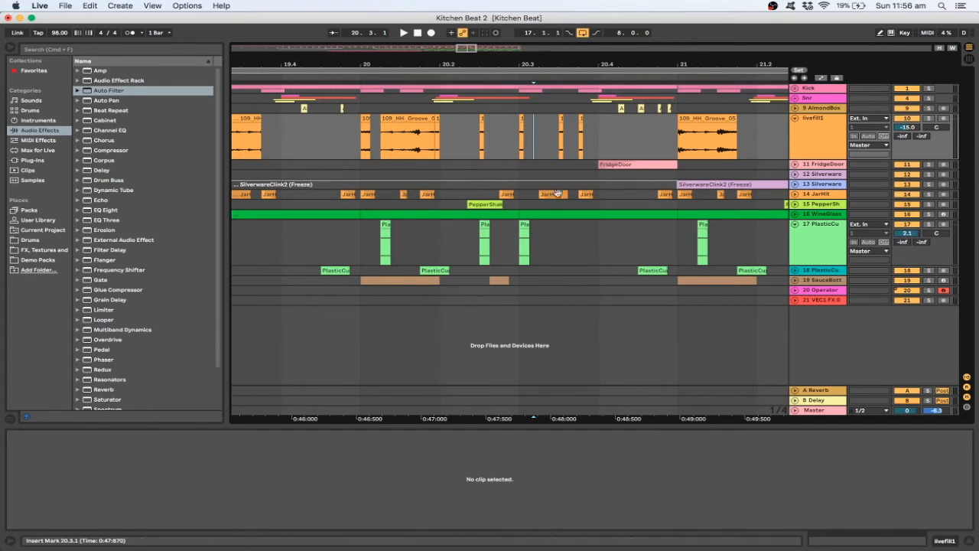
right_click(538, 129)
left_click(621, 245)
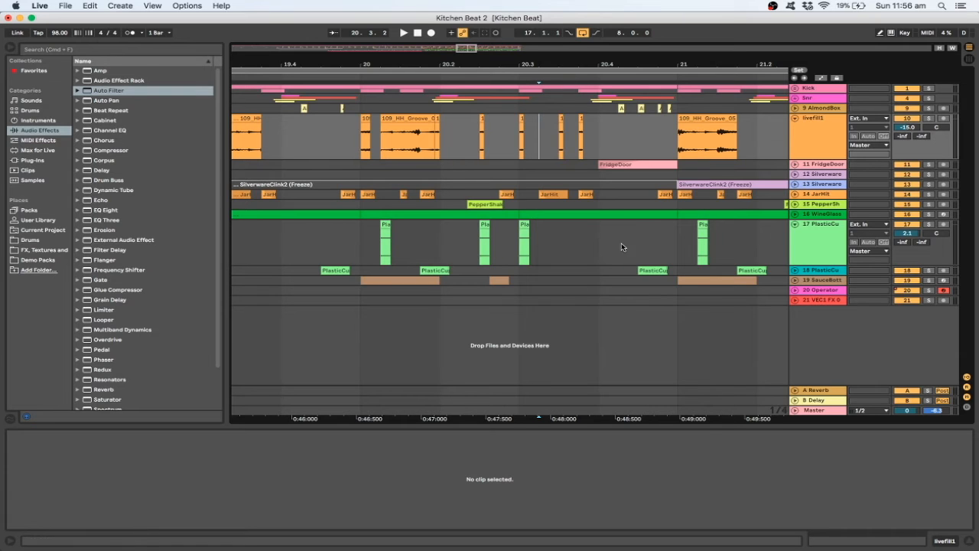
left_click(536, 121)
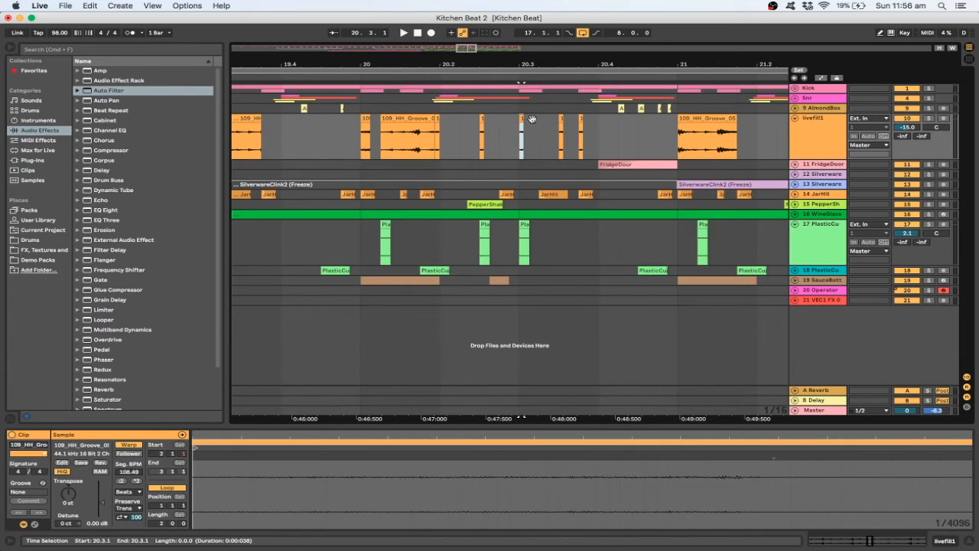
Step: Play the five-hit livefill1 fill from 20.3.1 and again from 20.2.2
key("space")
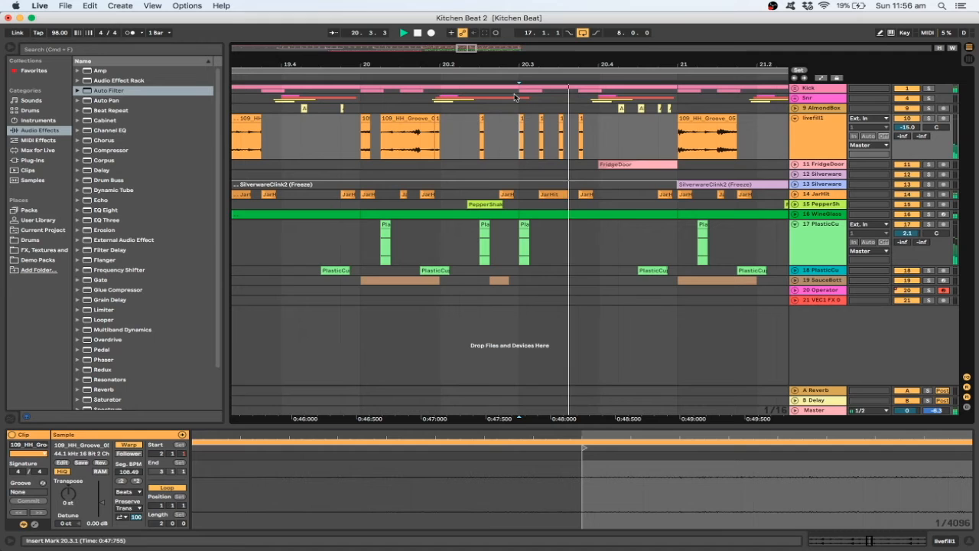
key("plus")
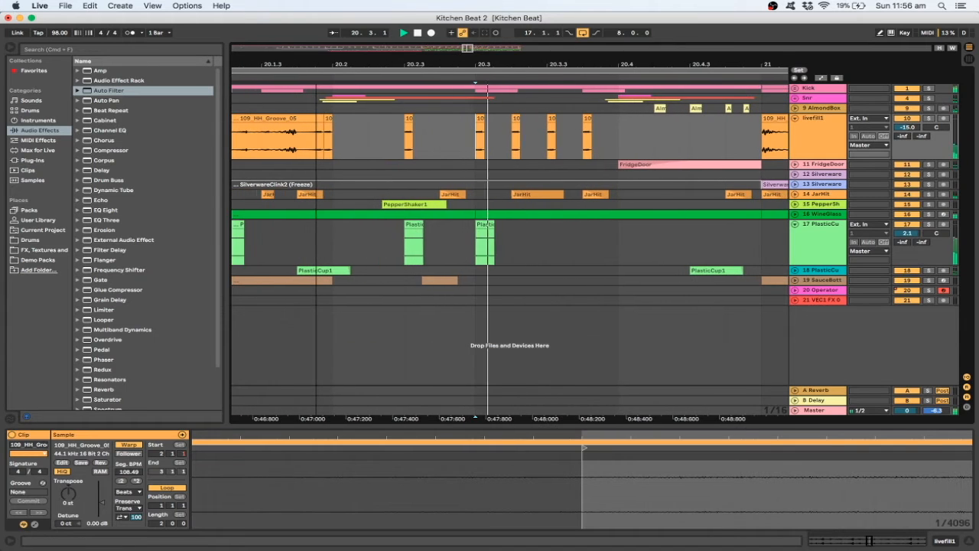
left_click(377, 139)
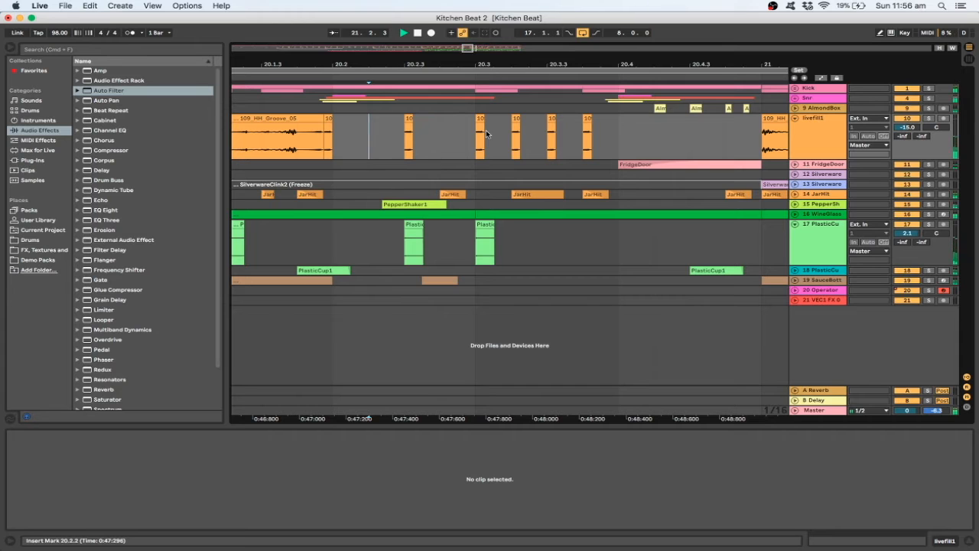
left_click_drag(620, 64, 619, 31)
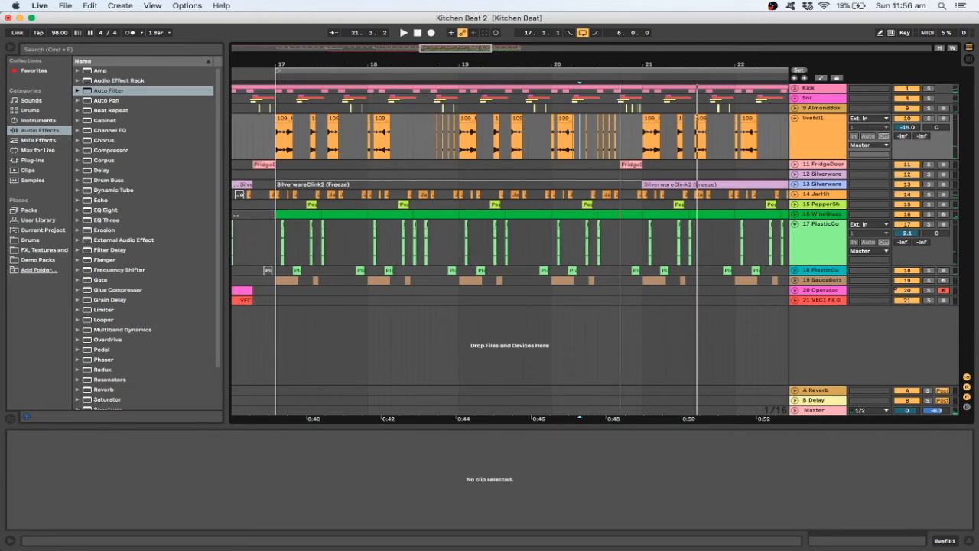
Step: Play the arrangement from 17.1.1 to hear both livefill1 fills in context
left_click_drag(620, 65, 584, 45)
left_click(302, 135)
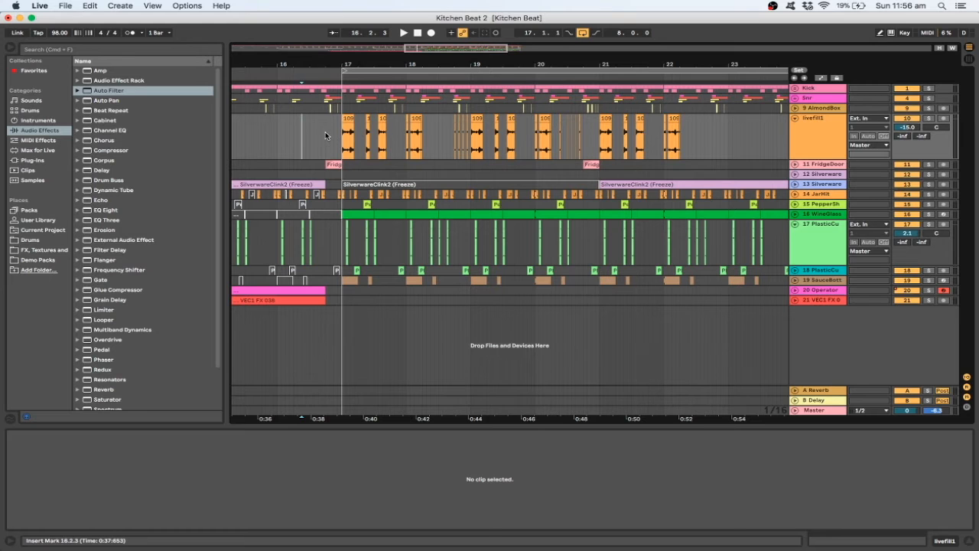
left_click(341, 136)
key("space")
left_click_drag(462, 47, 468, 38)
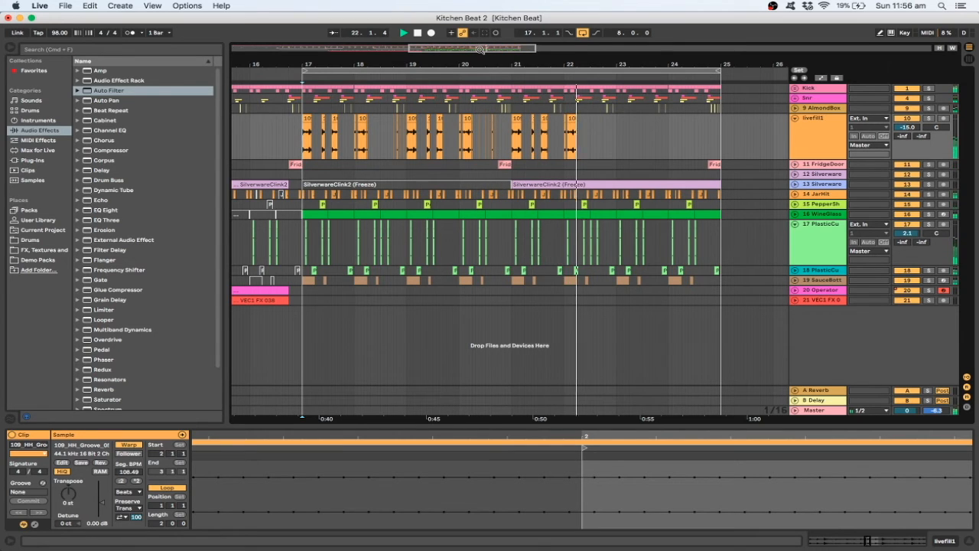
Step: Set the fixed grid to 2 Bars and duplicate the livefill1 clips of bars 17–20 to 21.1.1
right_click(638, 146)
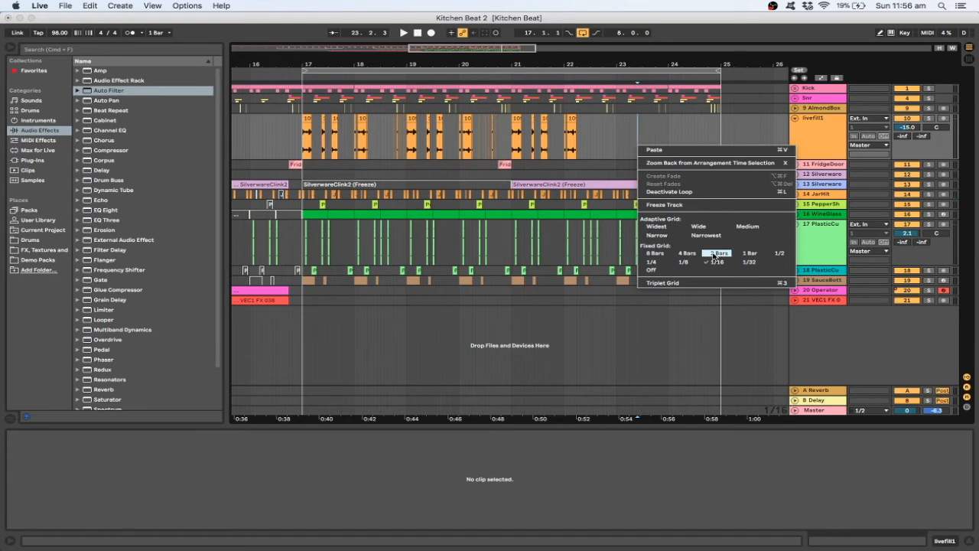
left_click(714, 255)
left_click_drag(607, 150, 322, 149)
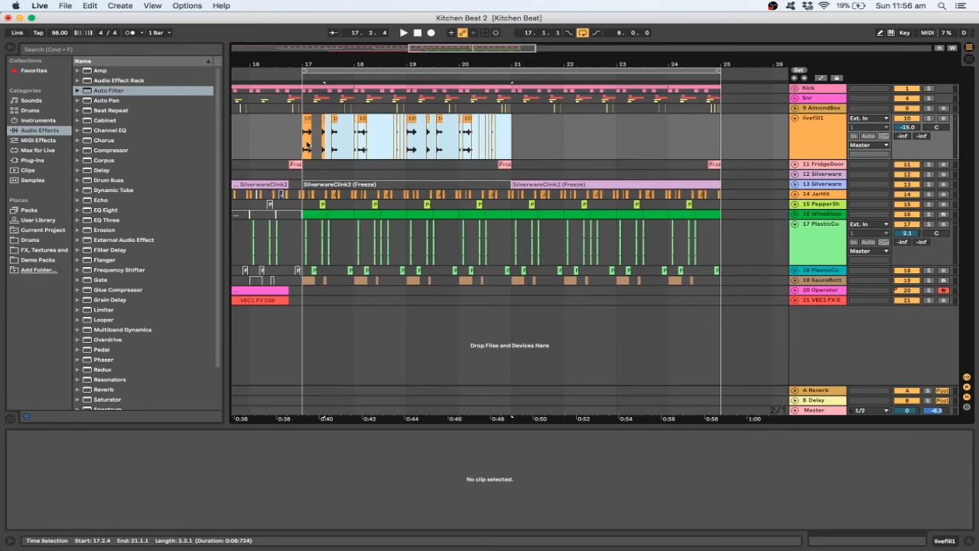
key("super+d")
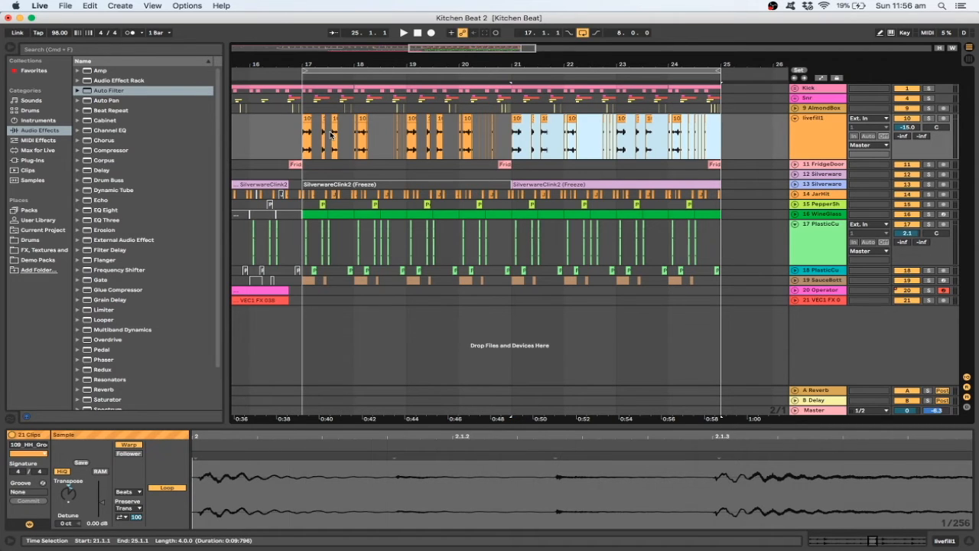
Step: Play the full eight-bar livefill1 pattern from 17.1.1, then stop playback
left_click(331, 134)
key("space")
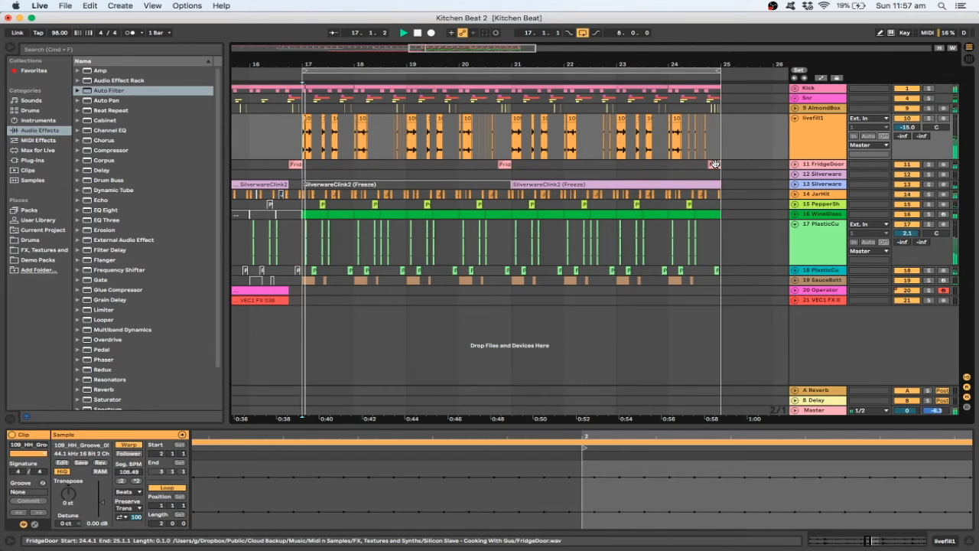
key("space")
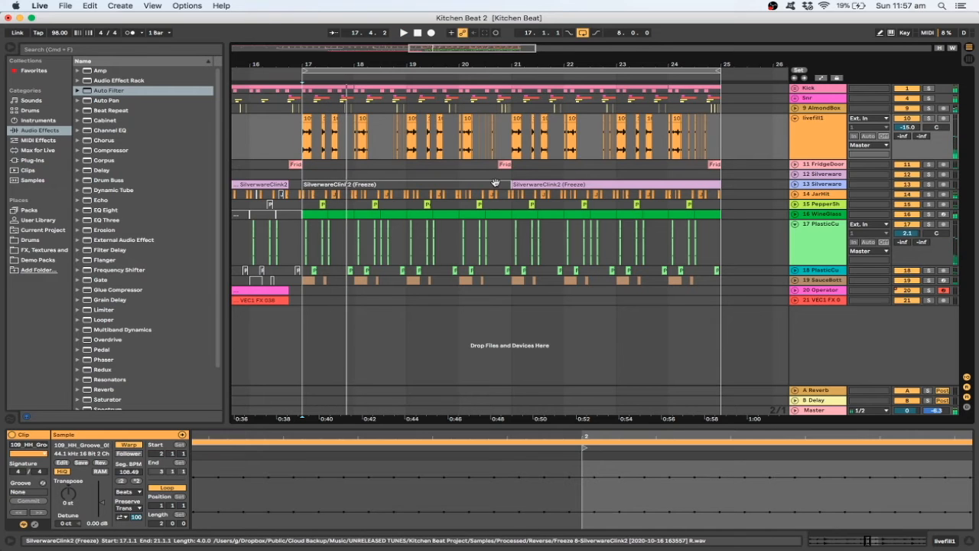
Step: Deactivate the FridgeDoor clip at 24.4.1 and swap the active SilverwareClink2 (Freeze) clip from bar 21 to bar 17
left_click(698, 185)
key("super+z")
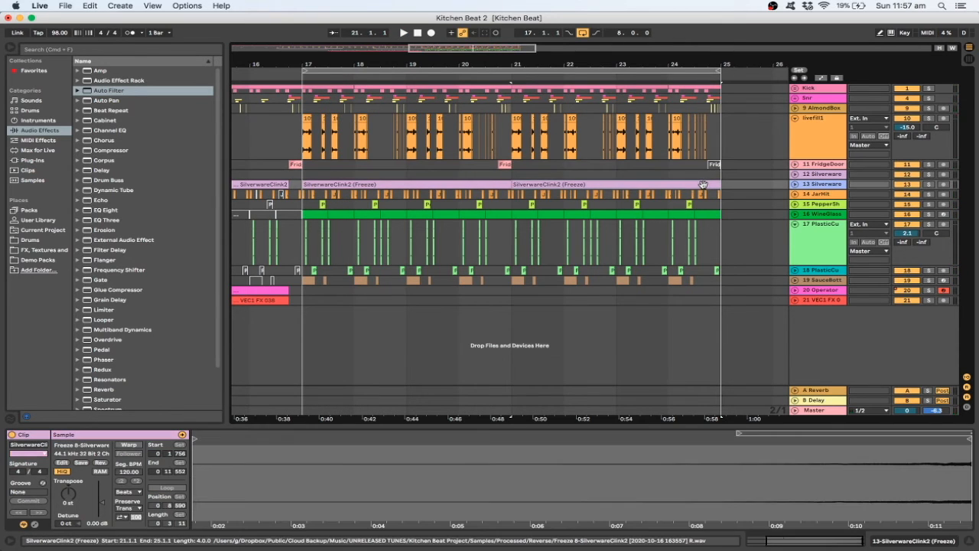
left_click(703, 185)
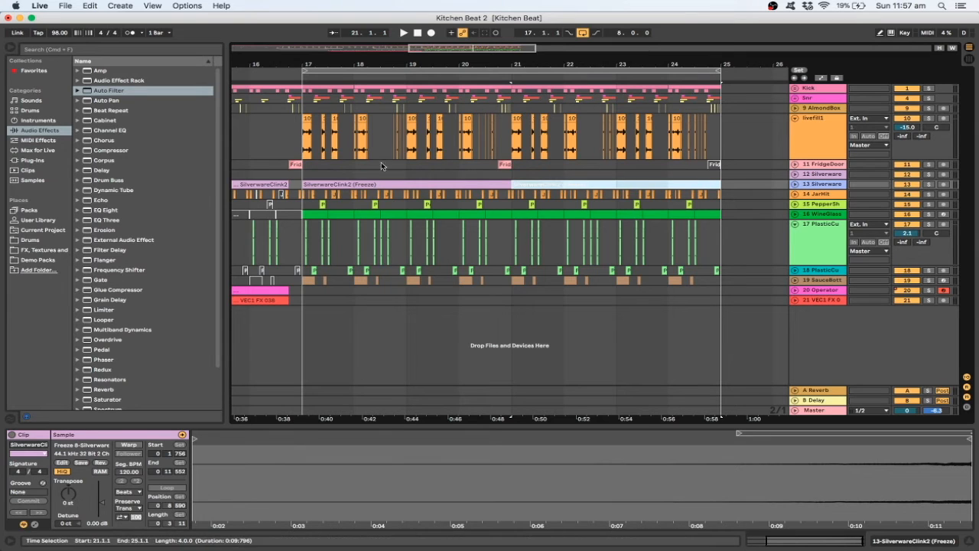
left_click(361, 171)
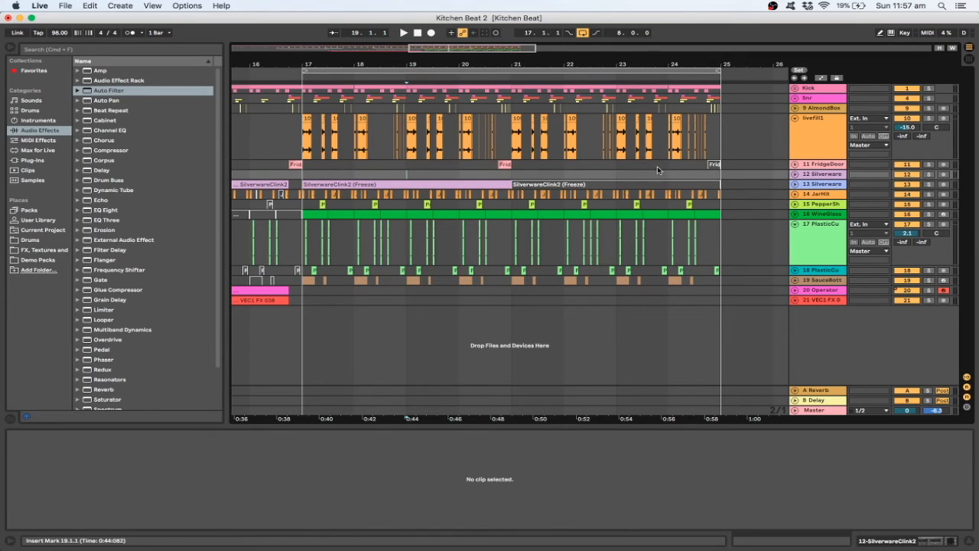
Step: Insert a new audio track directly below the livefill1 track
left_click(823, 185)
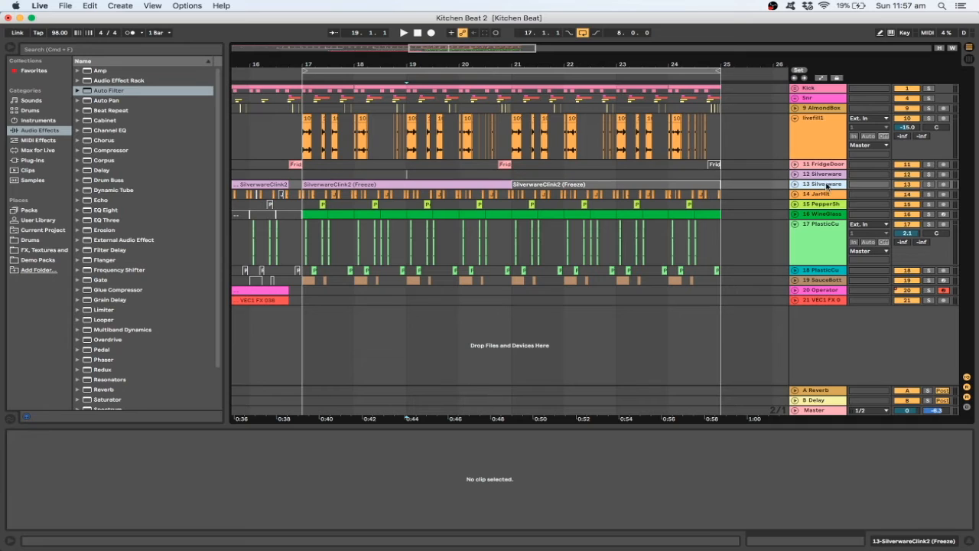
left_click(833, 124)
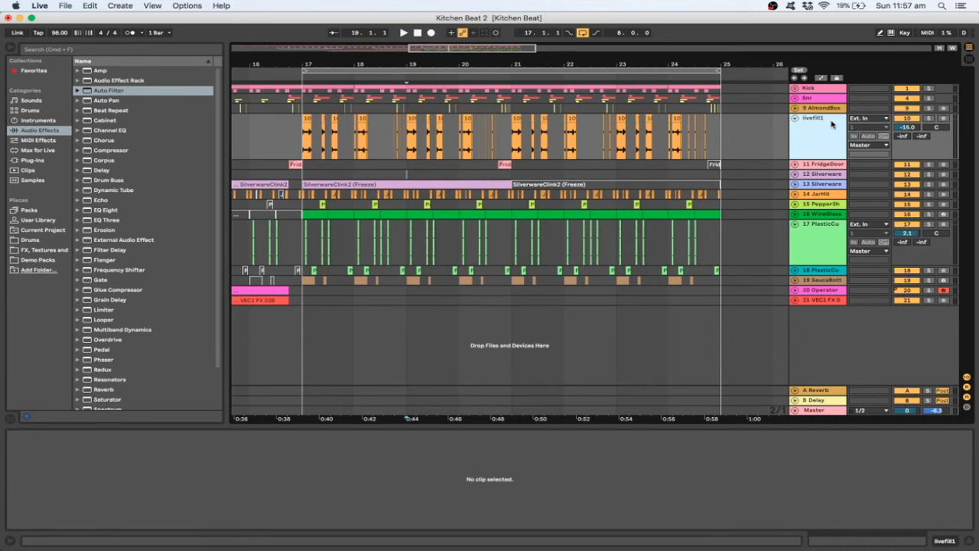
key("super+t")
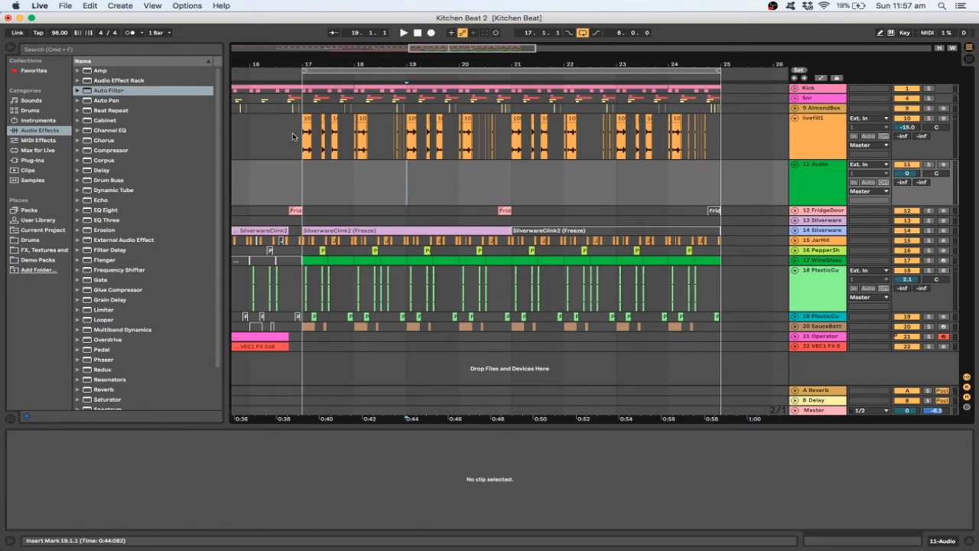
Step: Audition 109_EFX_Groove_02.wav from the Funk Rock folder against the playing beat and place it on the new audio track at 25.1.1
left_click(46, 241)
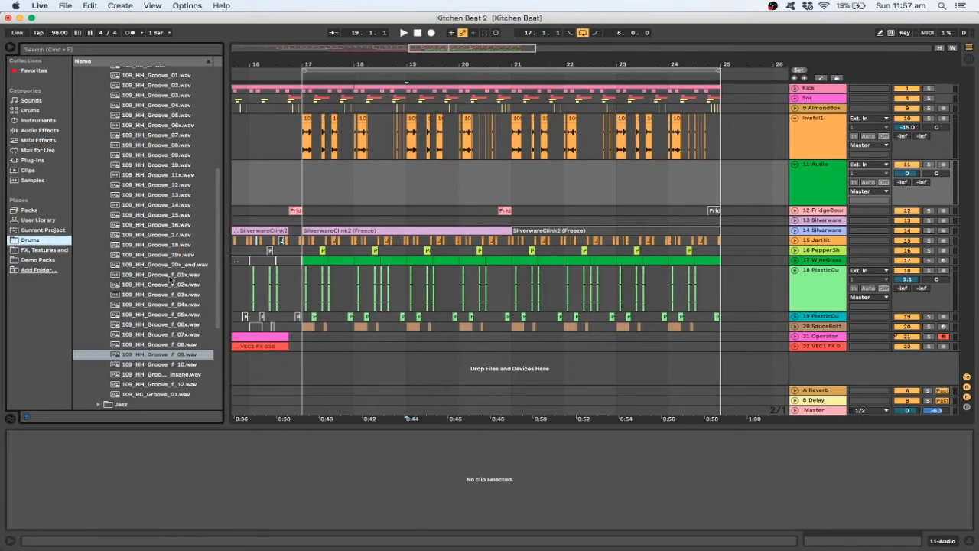
scroll(161, 219, "up", 5)
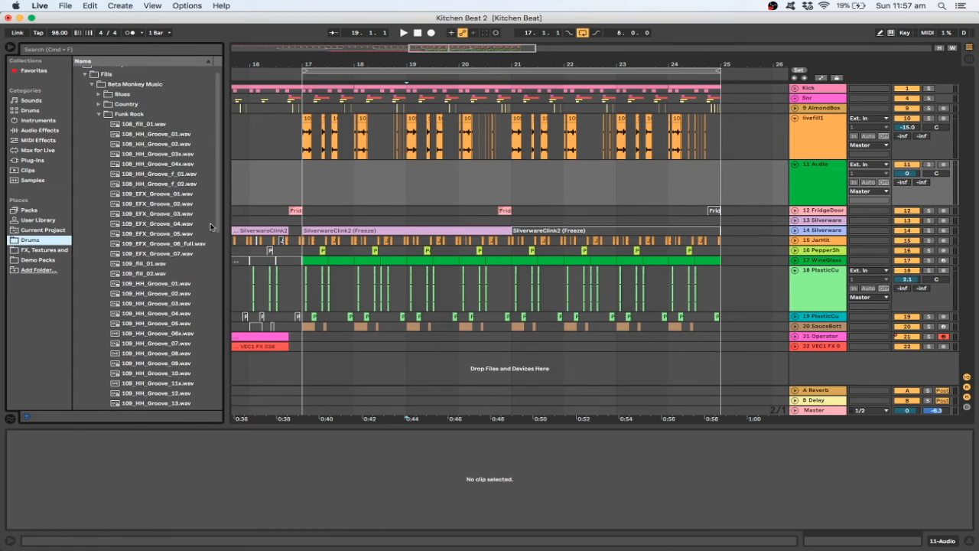
left_click(305, 178)
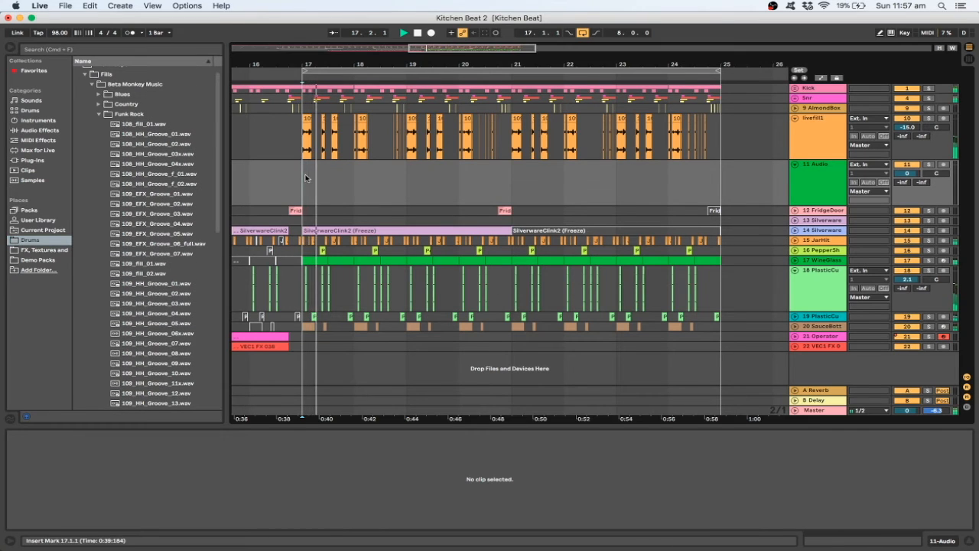
left_click(159, 204)
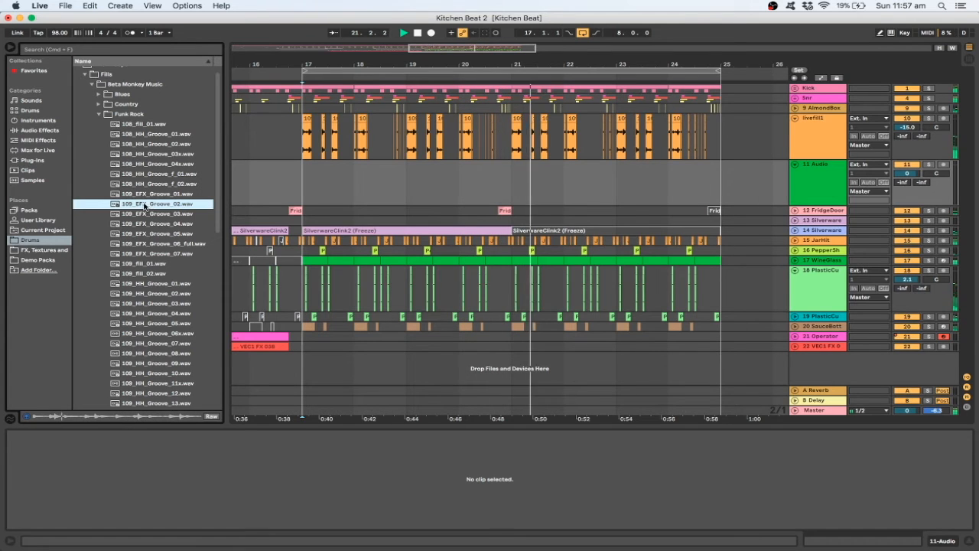
left_click_drag(149, 210, 692, 180)
Step: Set the volume of the 109_EFX_Groove_02 track to -18 dB
left_click(909, 174)
type("-18")
key("Return")
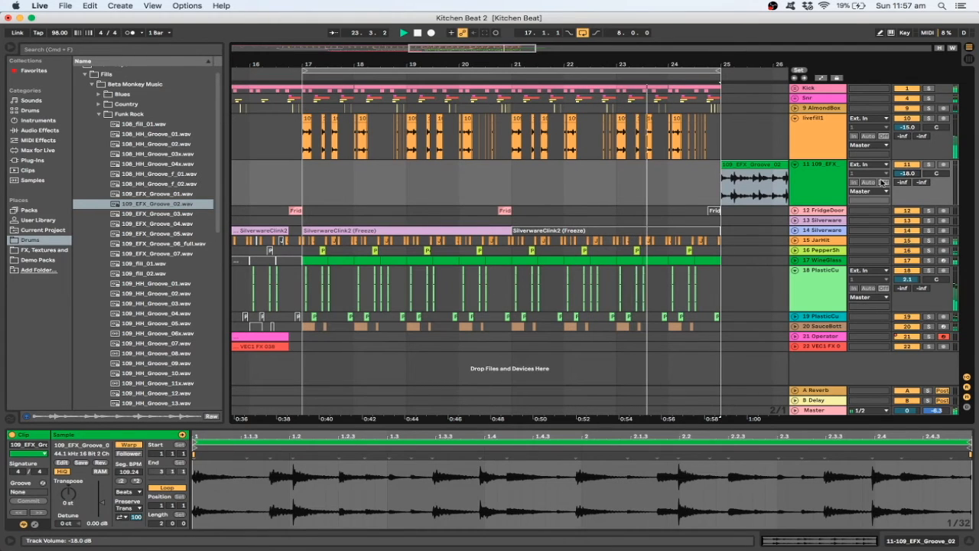
Step: Refine the arrangement grid to 1/8 and place the 109_EFX_Groove_02 clip at 24.1.1, trimmed to end at 25.1.1
right_click(662, 168)
left_click(727, 263)
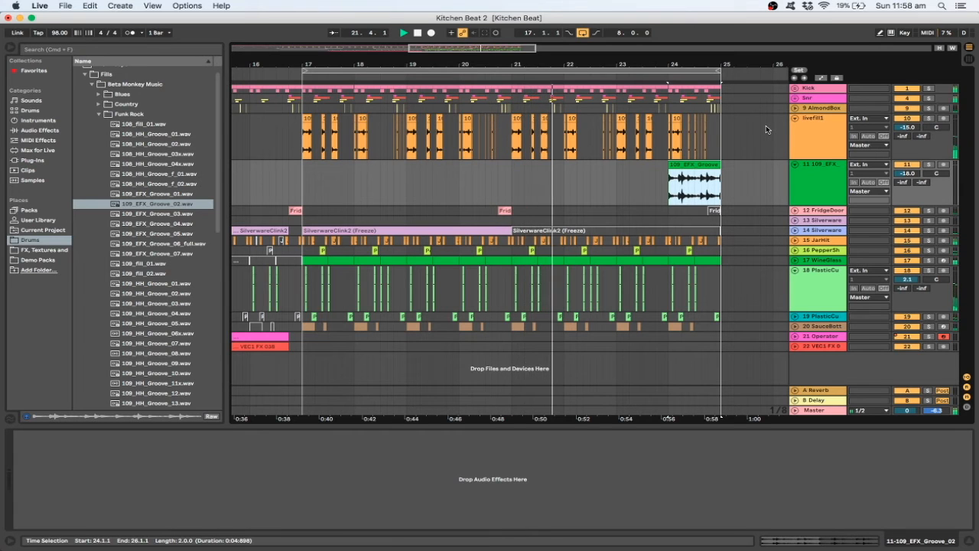
mouse_move(500, 47)
left_mouse_down()
mouse_move(509, 59)
mouse_move(516, 44)
left_mouse_up()
left_click(544, 190)
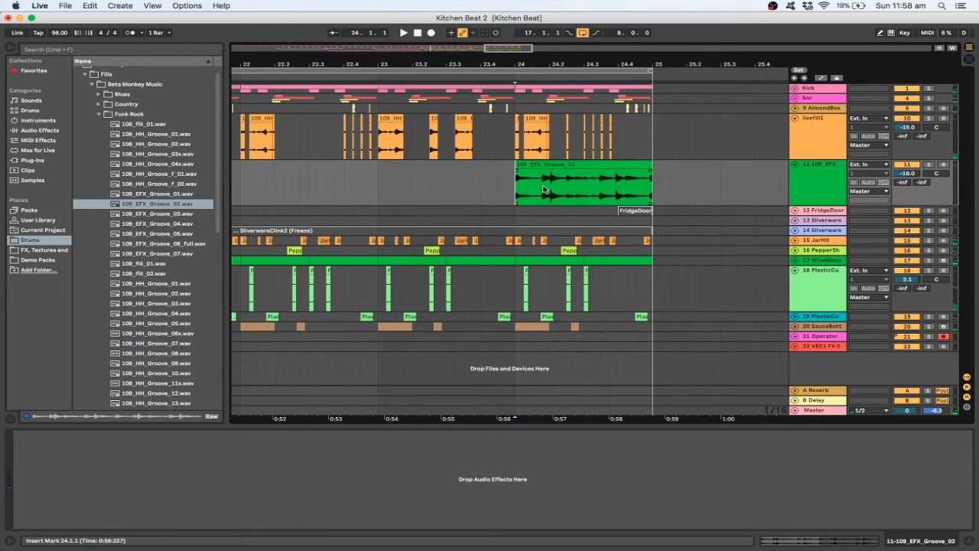
Step: Shorten the 109_EFX_Groove_02 clip to two beats spanning 24.3.1 to 25.1.1 and play it from 24.1.1
left_click_drag(648, 163, 616, 167)
key("super+d")
left_click(490, 179)
key("space")
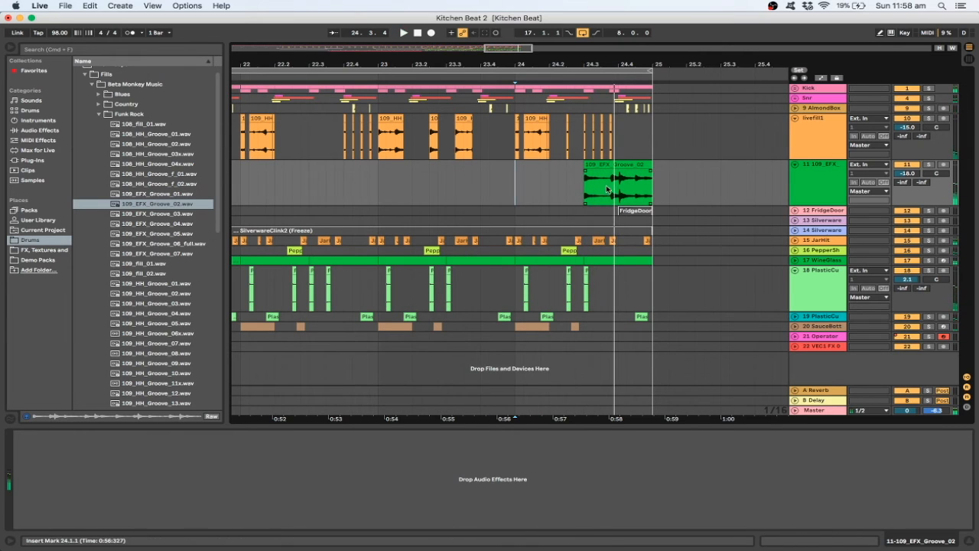
Step: Try duplicating the clip's first beat, 24.3.1 to 24.4.1, onto 24.4.1 and play the result
left_click_drag(618, 188, 564, 189)
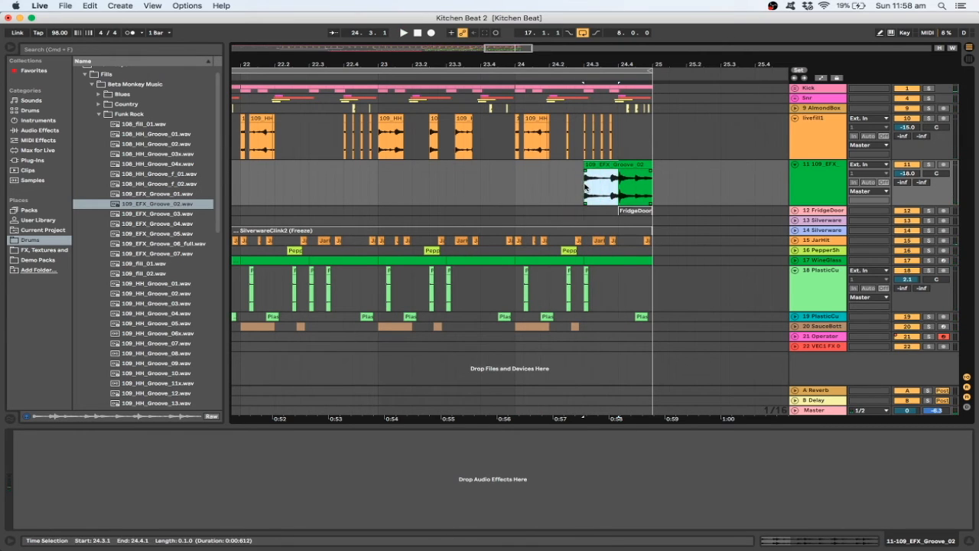
key("super+d")
left_click(498, 192)
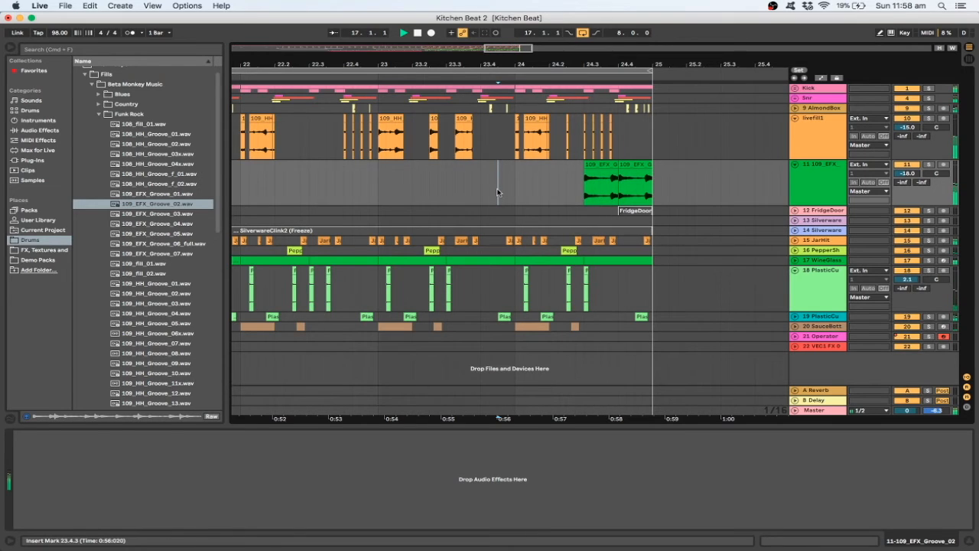
Step: Try shifting the second 109_EFX_Groove_02 piece later within beat 24.4 and play the fill again
left_click(633, 166)
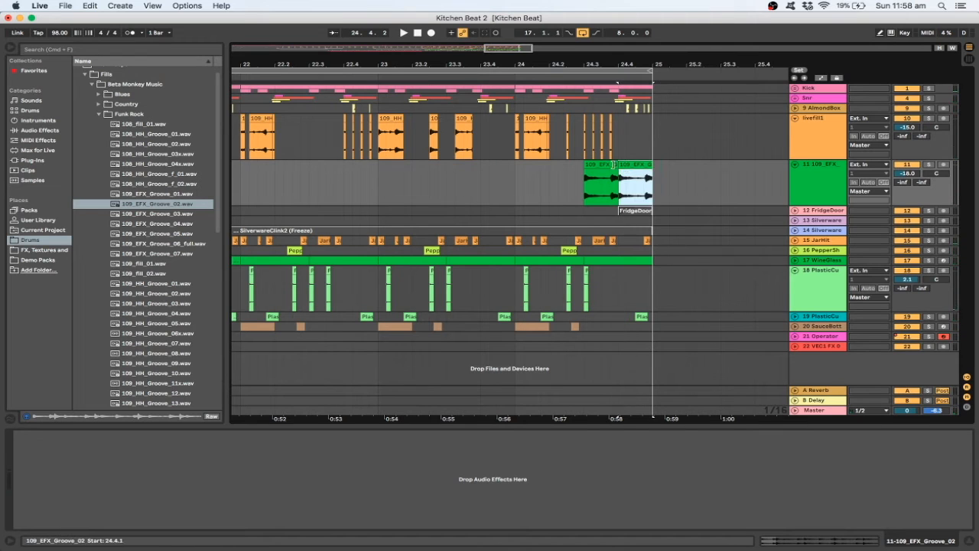
left_click_drag(614, 166, 636, 165)
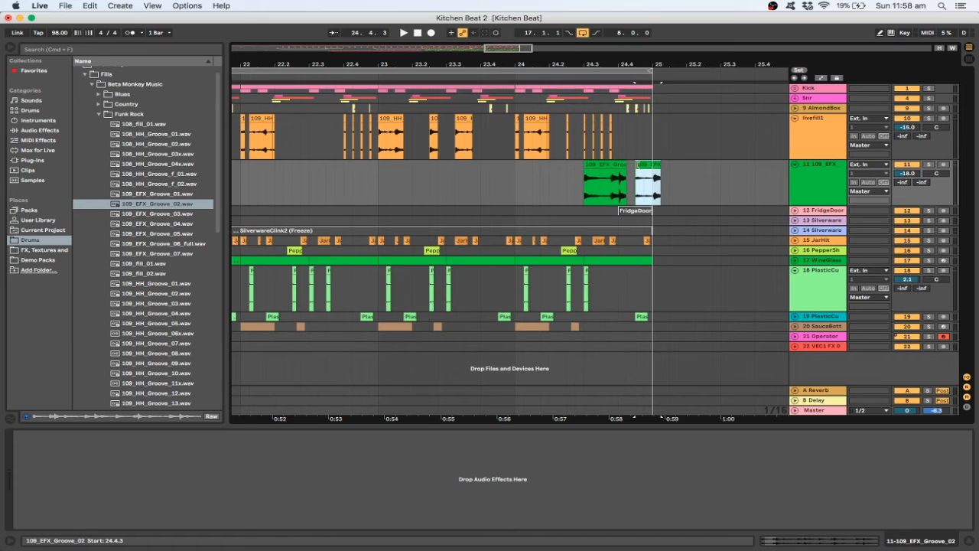
left_click(575, 179)
key("space")
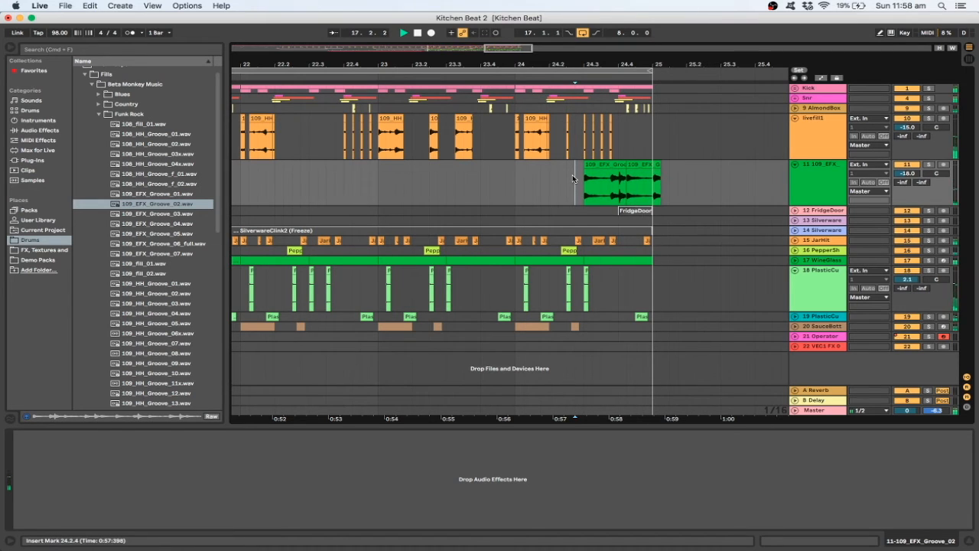
Step: Undo the shift and the duplication of the 109_EFX_Groove_02 clip, listening to the fill in between
key("super+z")
key("super+z")
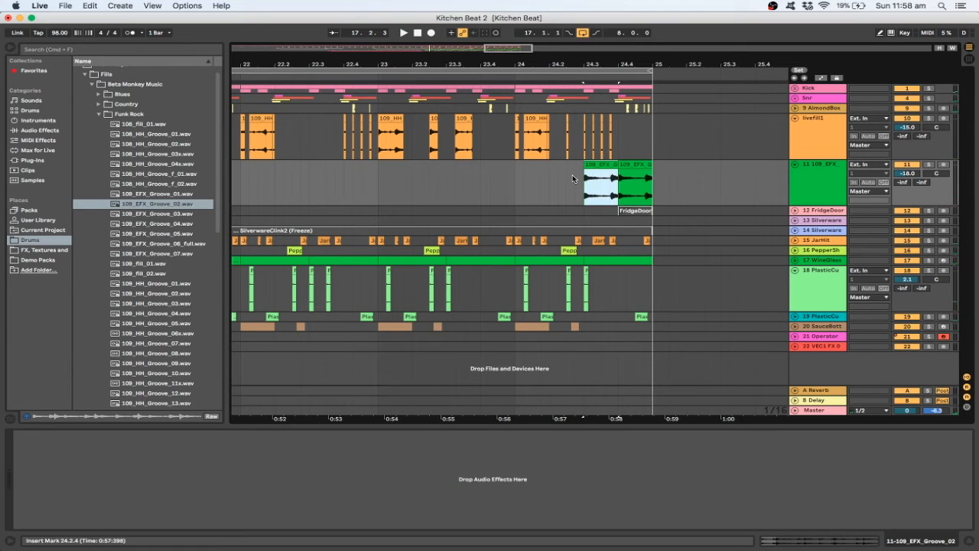
left_click(573, 178)
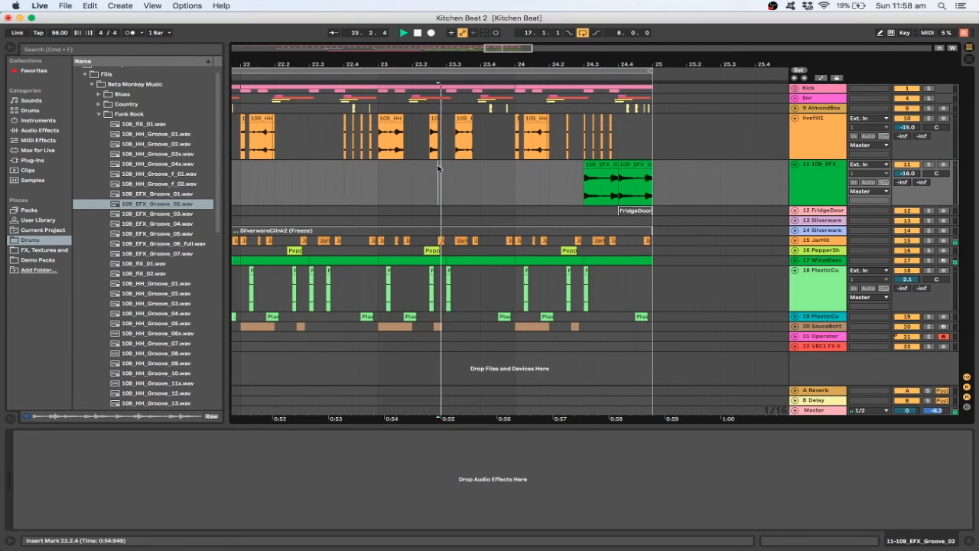
key("super+z")
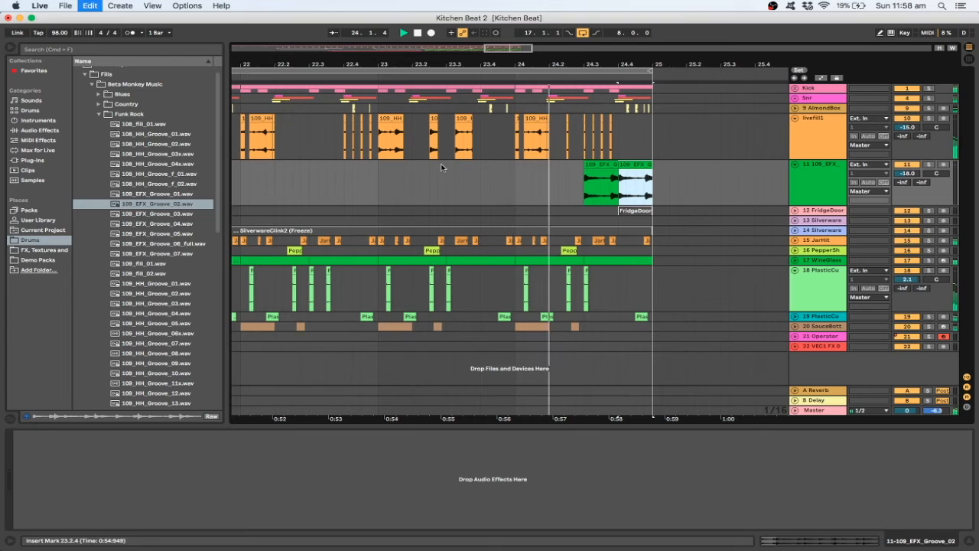
key("super+z")
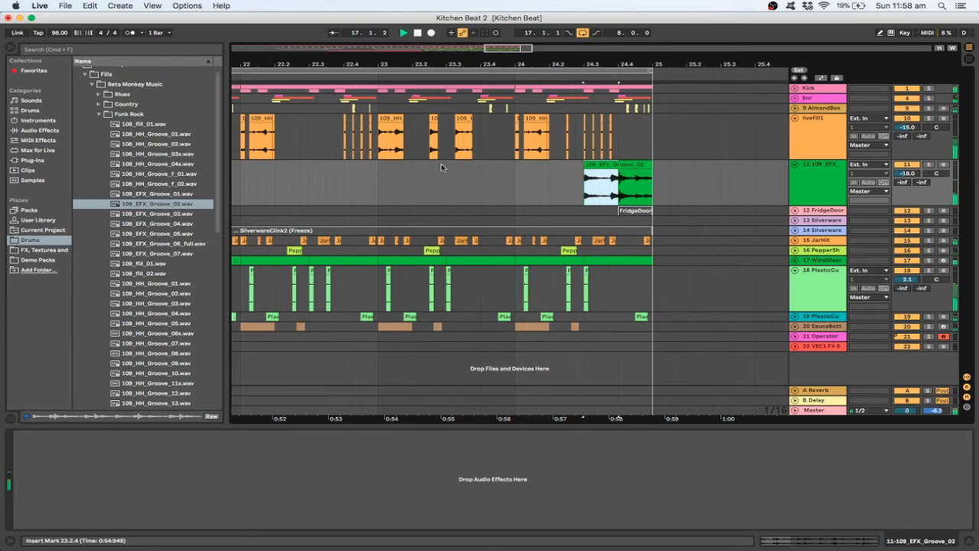
Step: Deactivate the livefill1 and AlmondBox clips between 24.3.1 and 25.1.1
left_click_drag(661, 135, 581, 102)
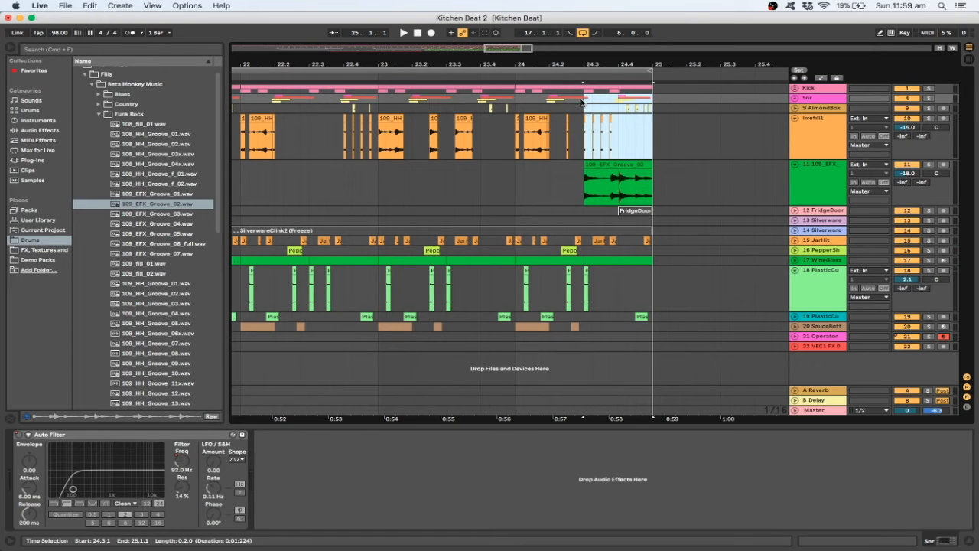
left_click(795, 119)
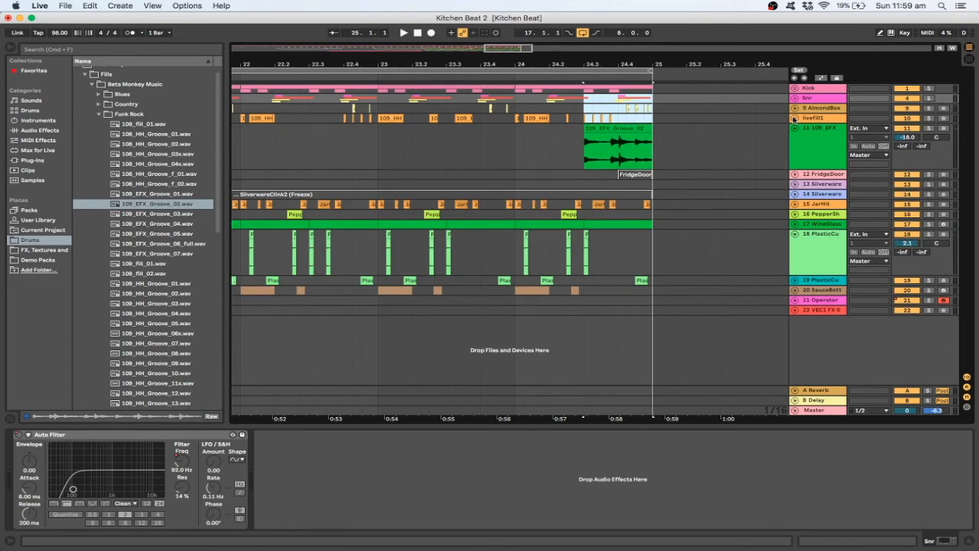
left_click(794, 119)
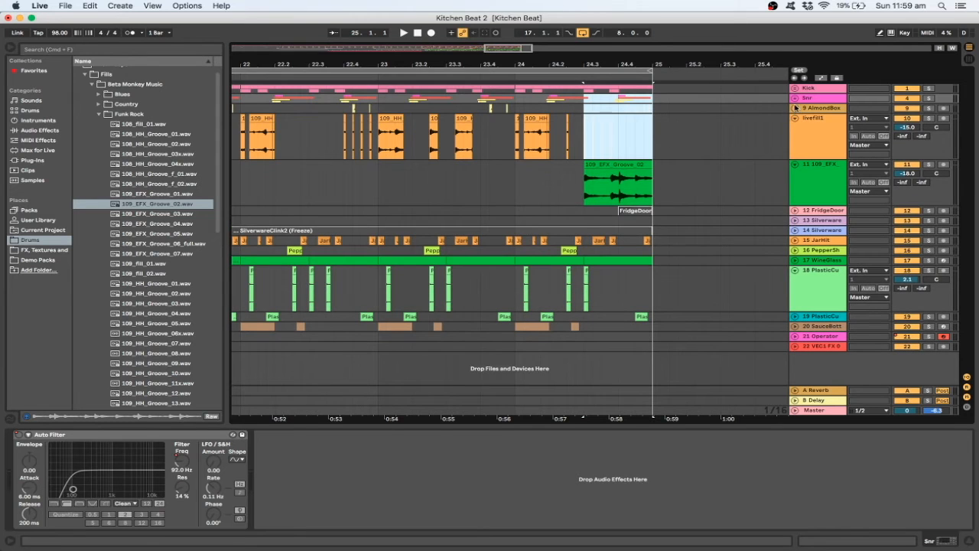
Step: Unfold the Snr group and deactivate its Clap, AppleBite, Lettuce and AlmondBox clips between 24.3.1 and 25.1.1
left_click(795, 99)
left_click(652, 168)
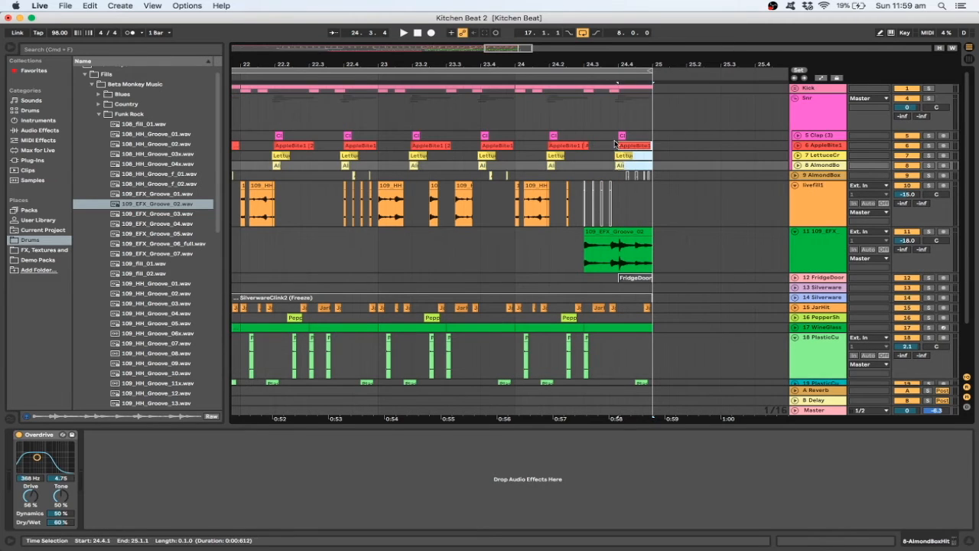
left_click_drag(616, 143, 593, 135)
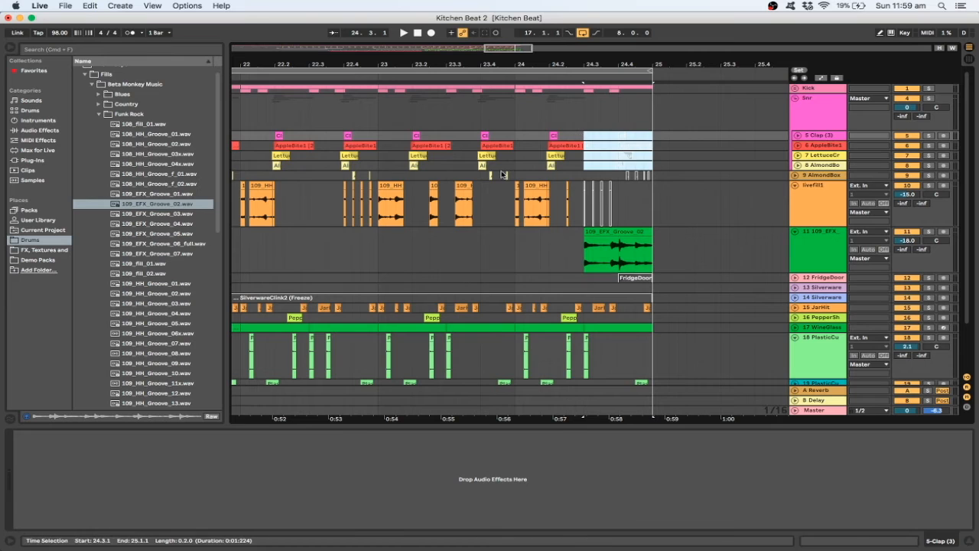
Step: Play the closing fill from 23.4.3 and replay it from 24.3.1
left_click(501, 175)
key("space")
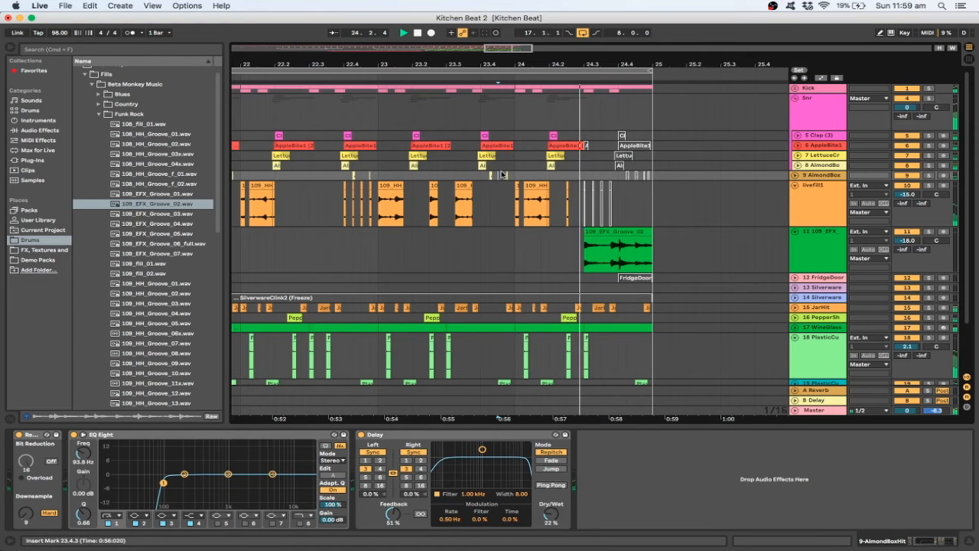
left_click(581, 246)
scroll(582, 246, "down", 3)
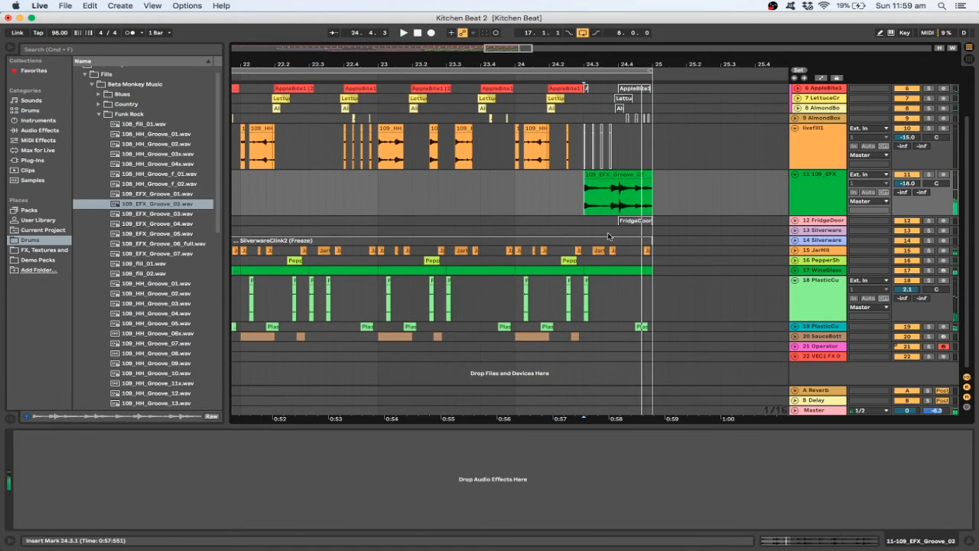
Step: Preview further Funk Rock grooves, replace the clip at 24.3.1 with 109_HH_Groove_04.wav and start playback
left_click(157, 313)
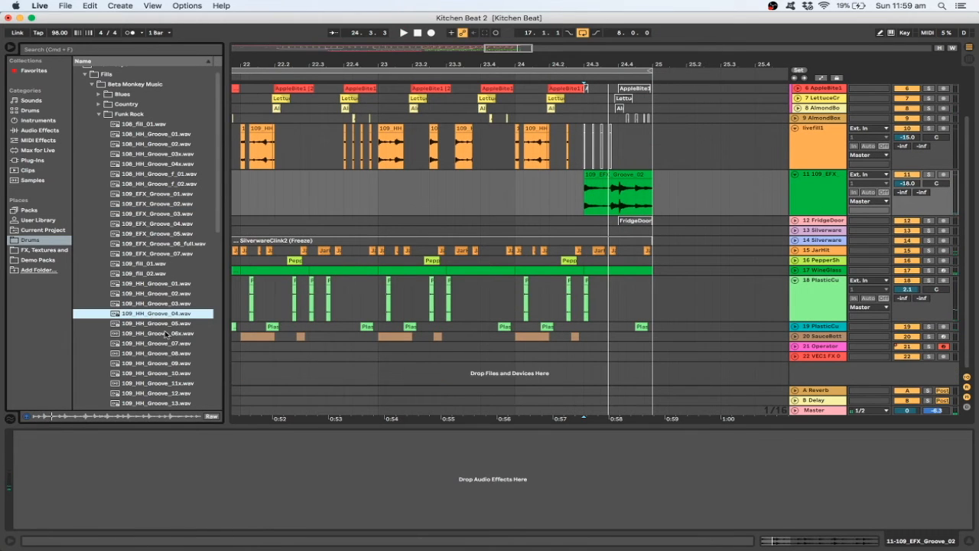
left_click(162, 324)
left_click(155, 315)
left_click_drag(188, 314, 573, 189)
left_click(572, 188)
key("space")
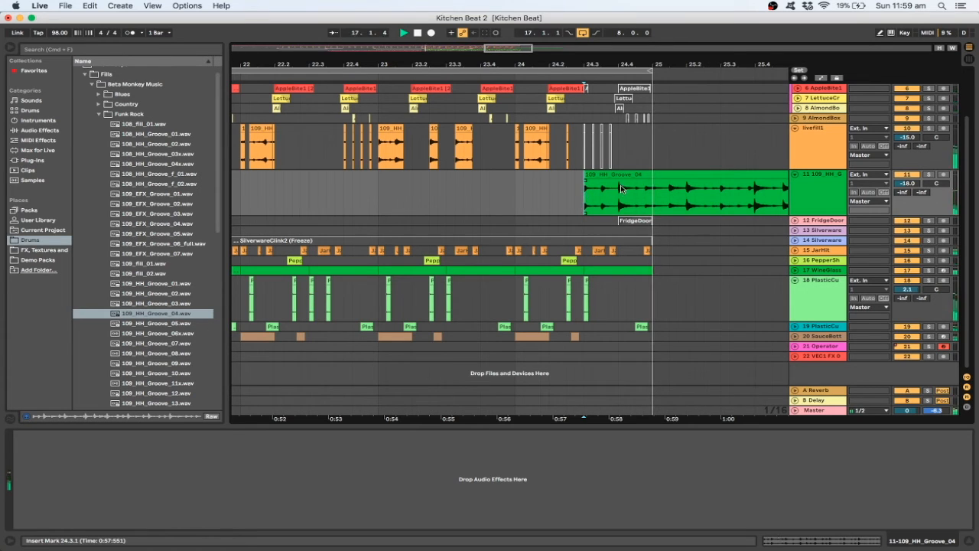
Step: Raise the 109_HH_Groove_04 track's volume to -15.2 dB and trim its clip to end at 25.1.1
left_click(606, 176)
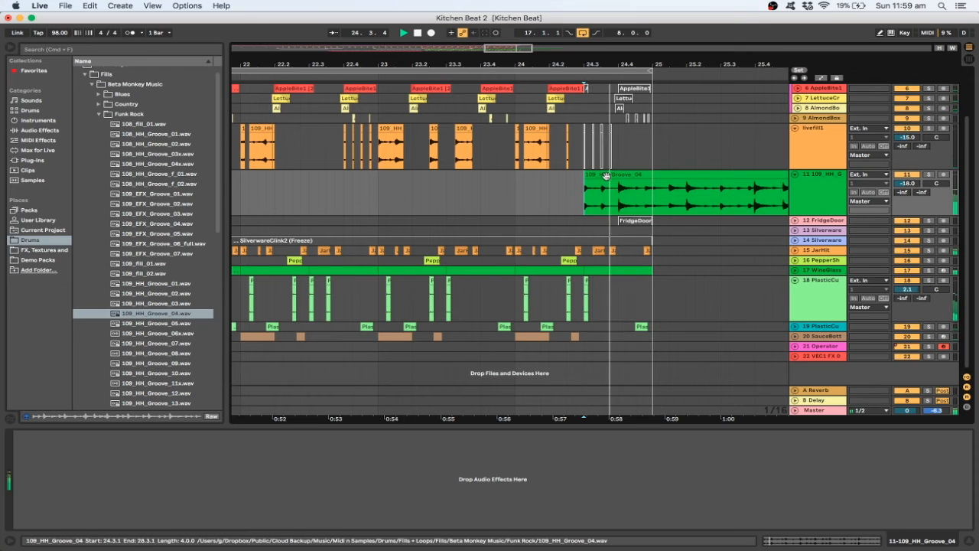
left_click(518, 178)
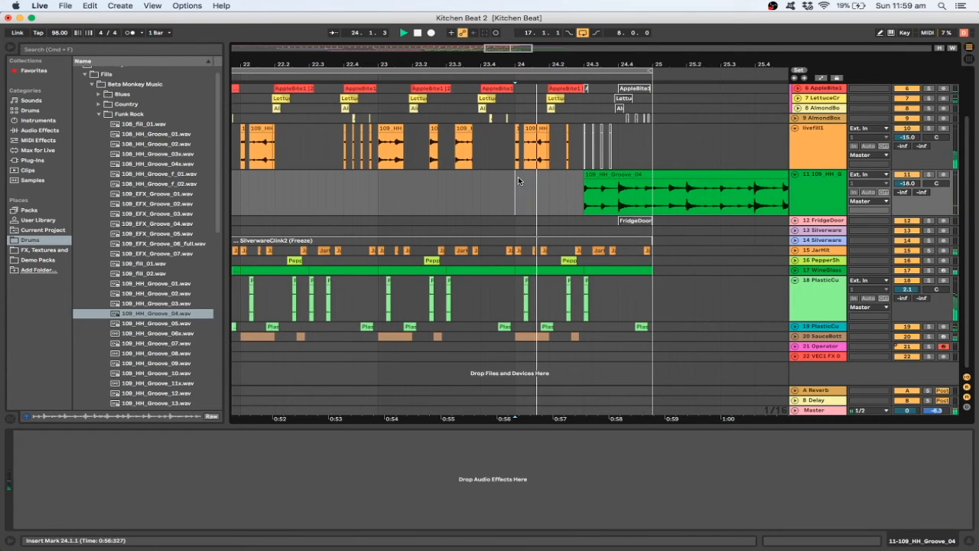
left_click_drag(908, 183, 908, 178)
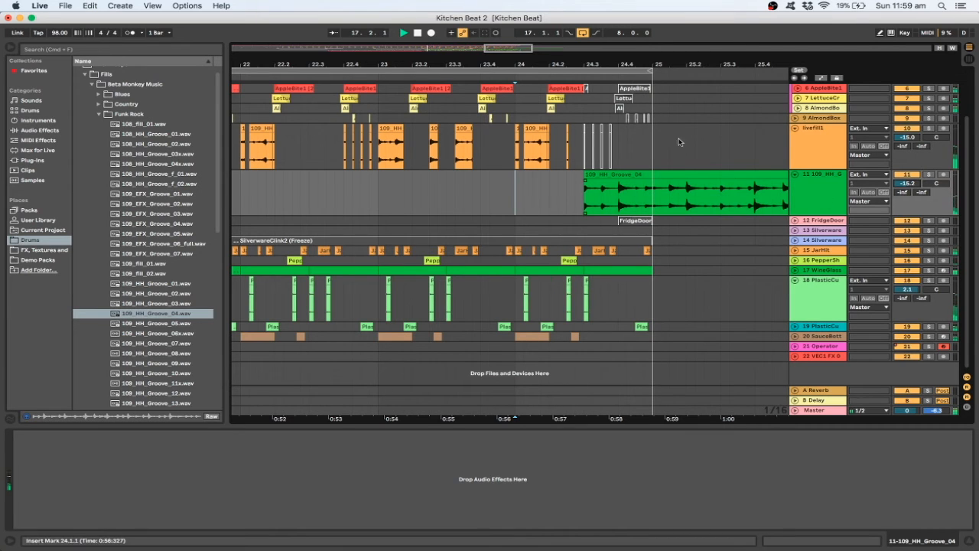
left_click_drag(515, 51, 515, 28)
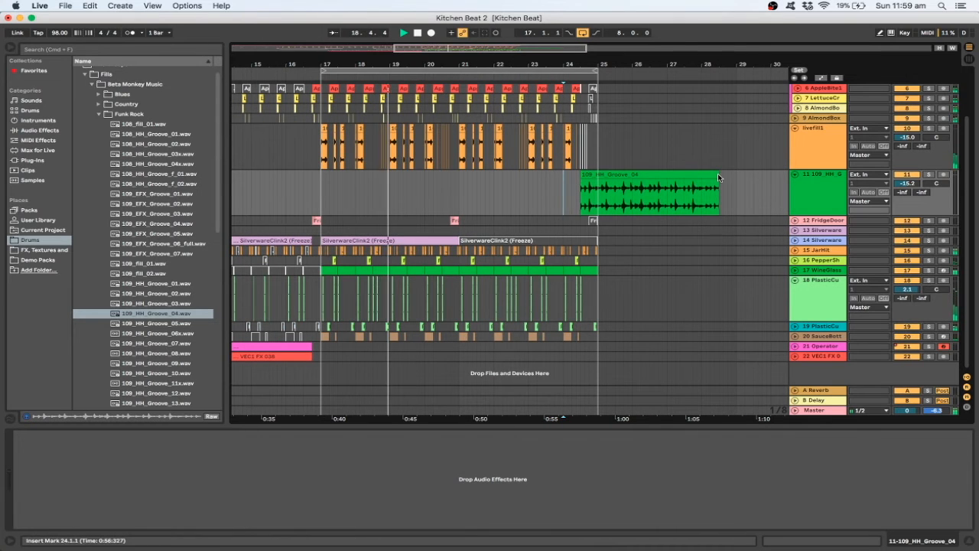
left_click_drag(718, 173, 597, 172)
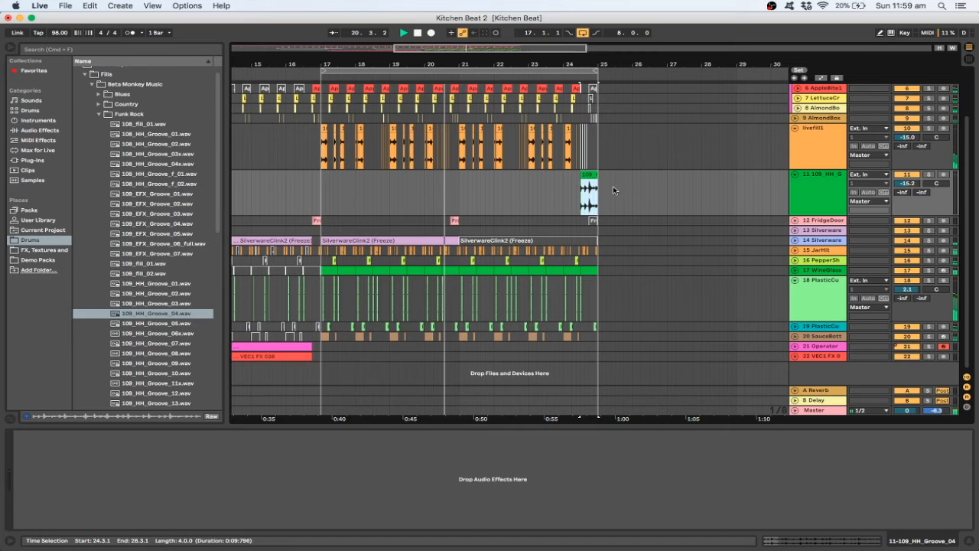
Step: Deactivate the SilverwareClink2 (Freeze) clip at bar 17 and activate the one at bar 21
left_click(438, 241)
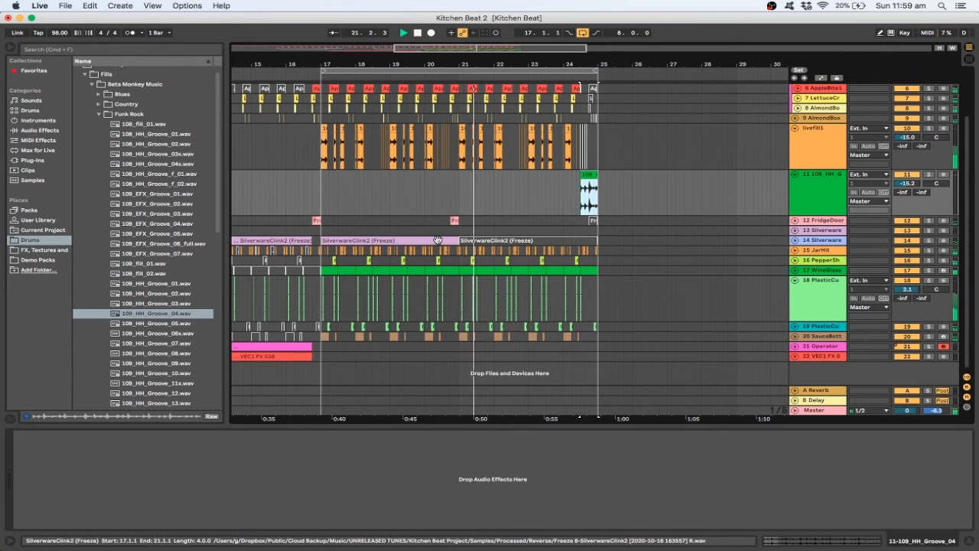
key("0")
left_click(498, 241)
key("0")
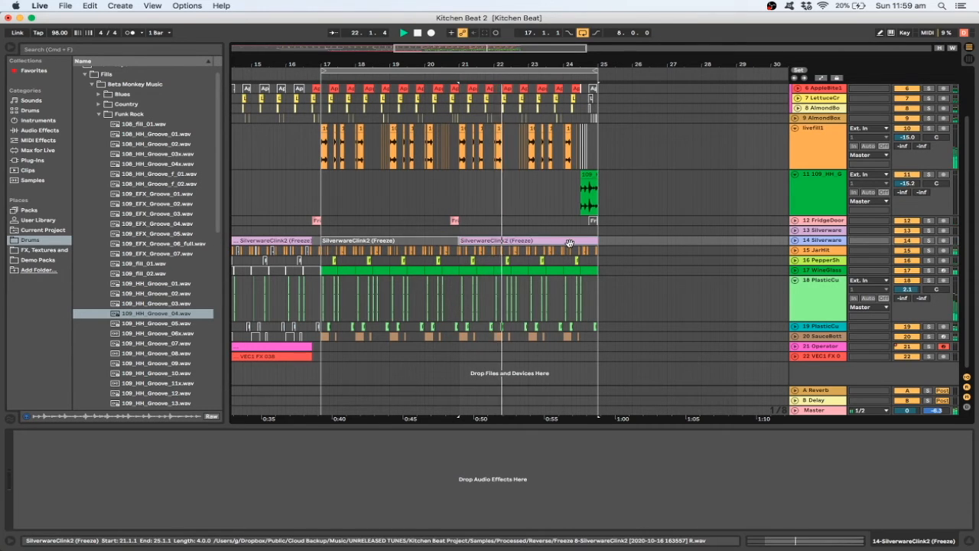
Step: Expand track 14 and move the active SilverwareClink2 (Freeze) clip at bar 21 earlier so that it spans 20.3.1 to 24.3.1
left_click(795, 240)
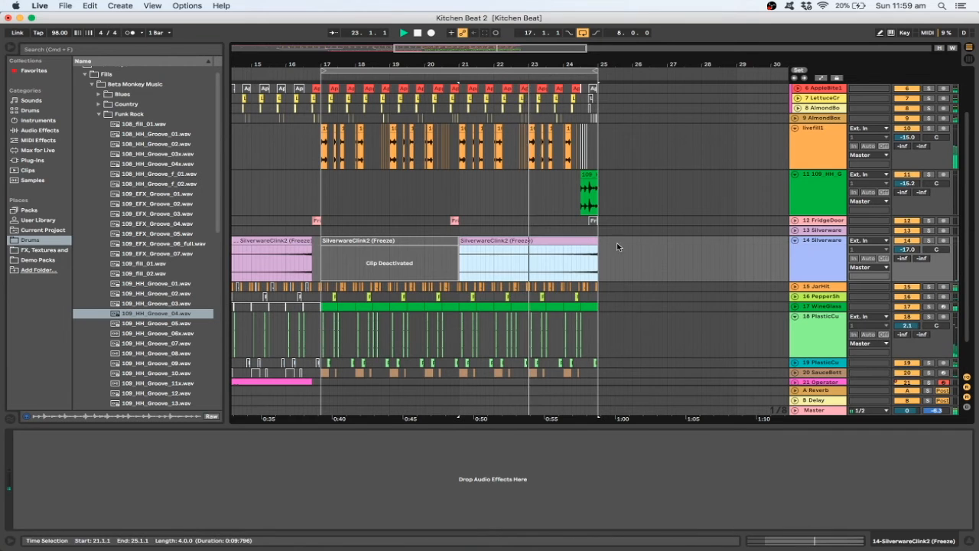
left_click(587, 243)
mouse_move(588, 244)
left_mouse_down()
mouse_move(564, 240)
mouse_move(573, 247)
left_mouse_up()
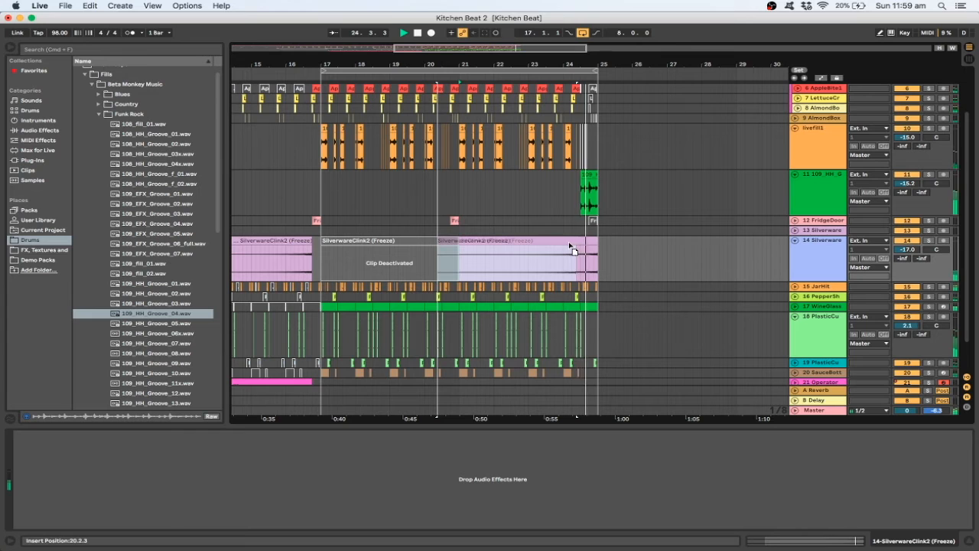
mouse_move(569, 245)
left_mouse_down()
mouse_move(580, 247)
mouse_move(572, 243)
left_mouse_up()
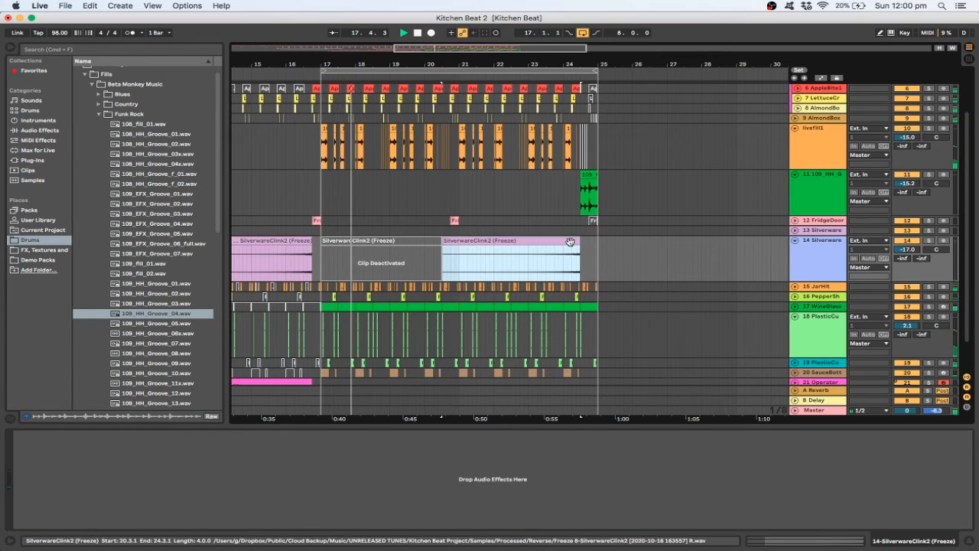
Step: Add an Auto Filter to Silverware track 14 and switch the device off
left_click(295, 232)
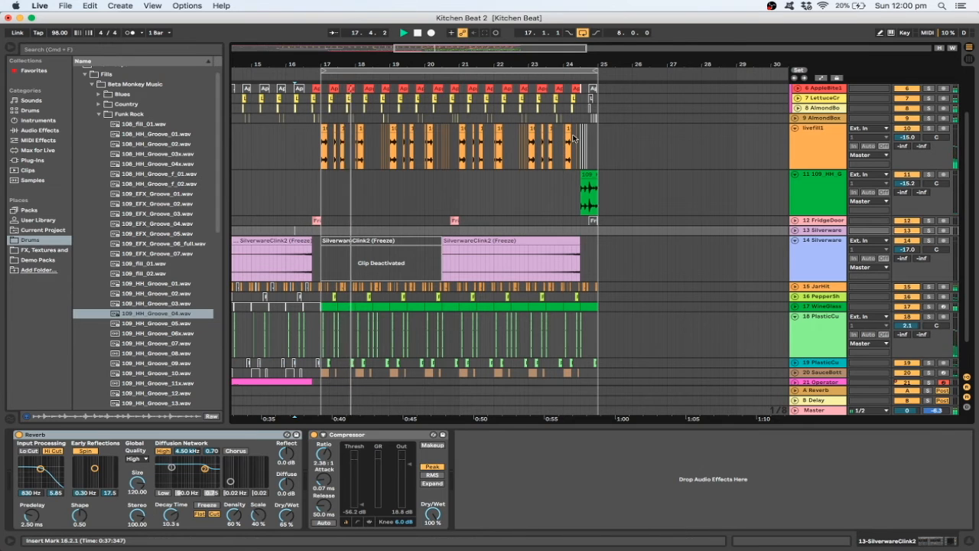
left_click(834, 260)
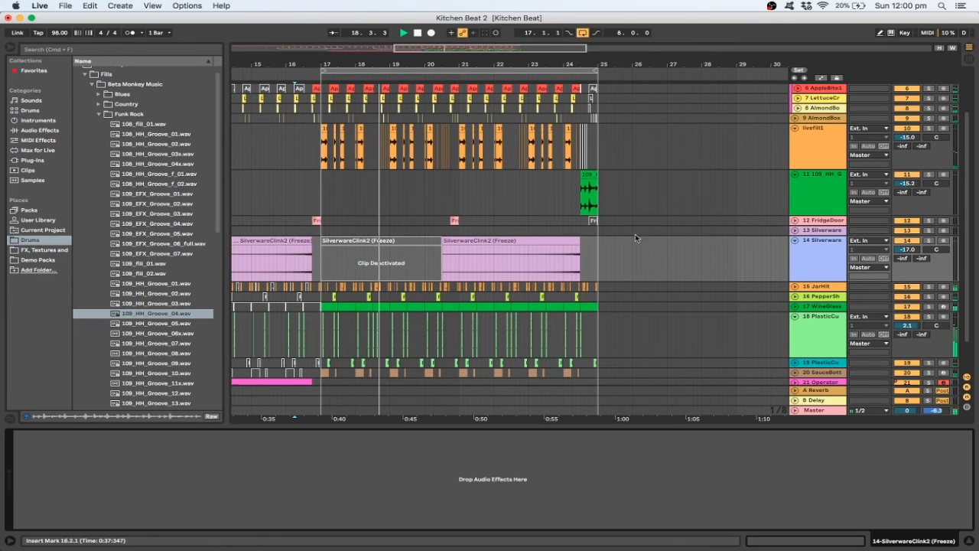
left_click_drag(530, 48, 530, 82)
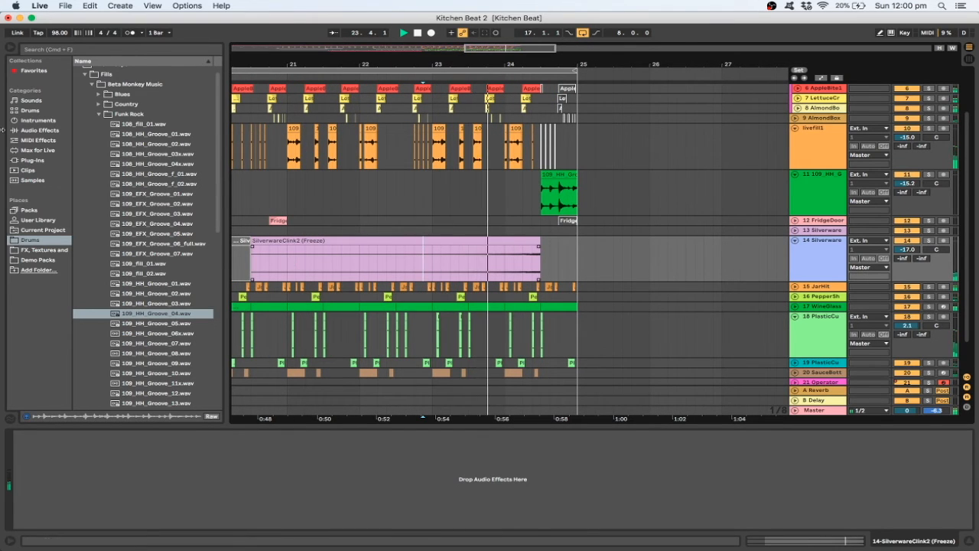
left_click(36, 131)
double_click(107, 91)
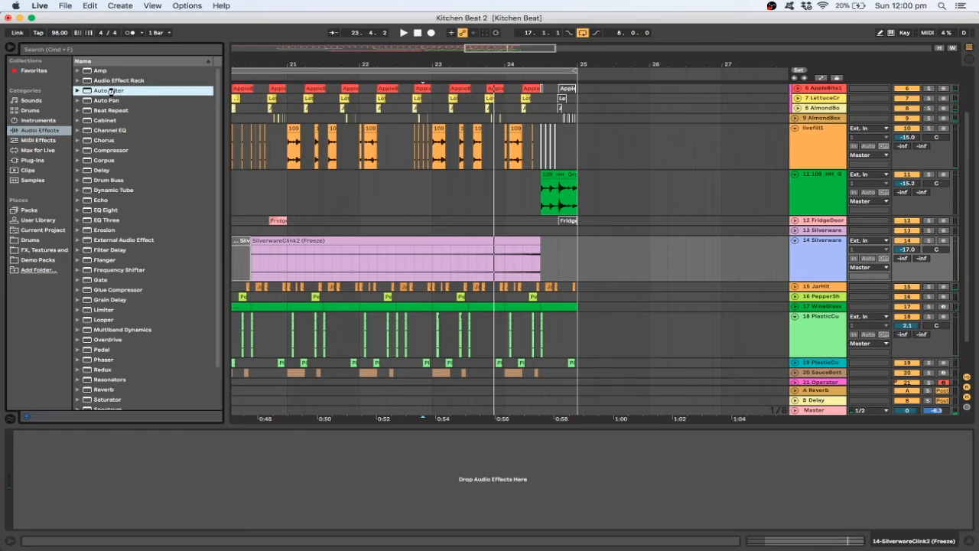
left_click(19, 434)
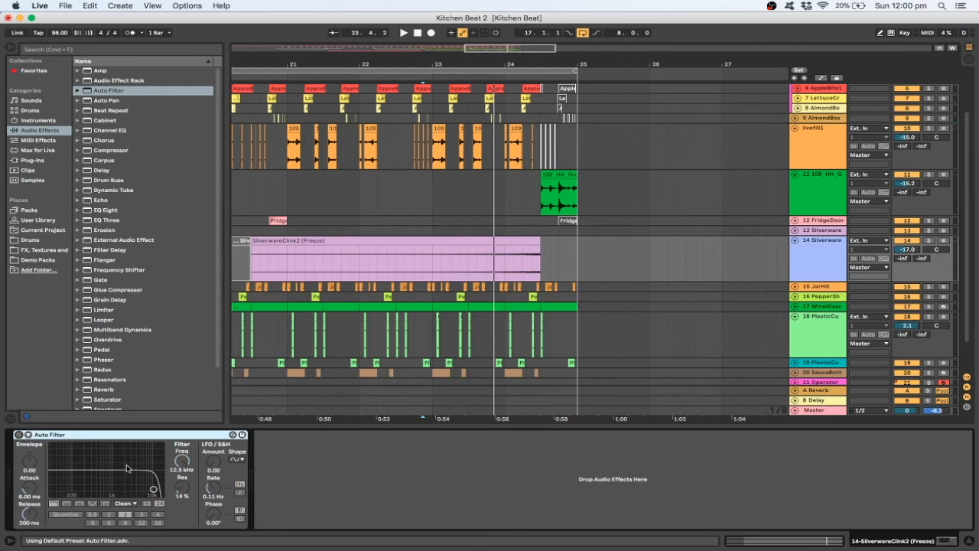
left_click(180, 464)
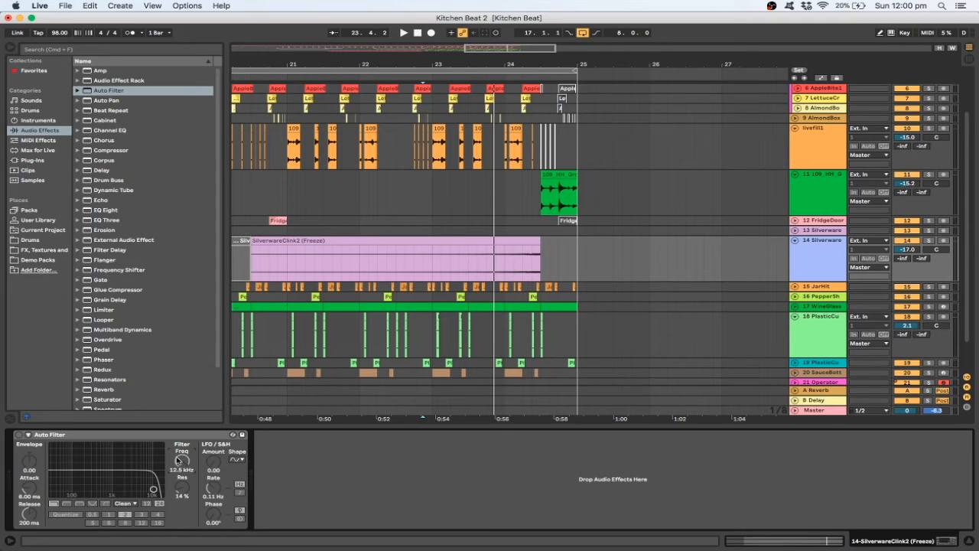
Step: Automate the Auto Filter's Device On parameter so it is on only across the SilverwareClink2 clip from 20.3.1 to 24.3.1
right_click(18, 436)
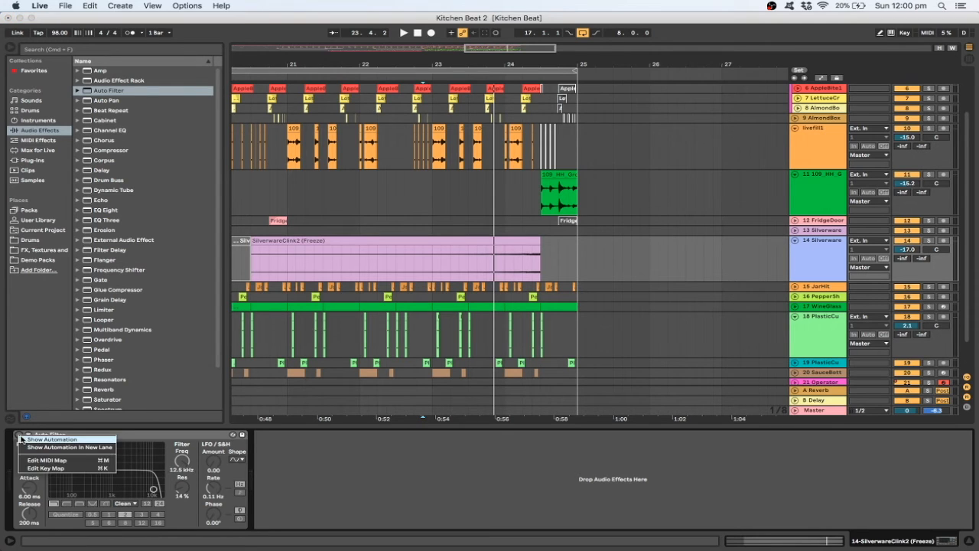
left_click(25, 439)
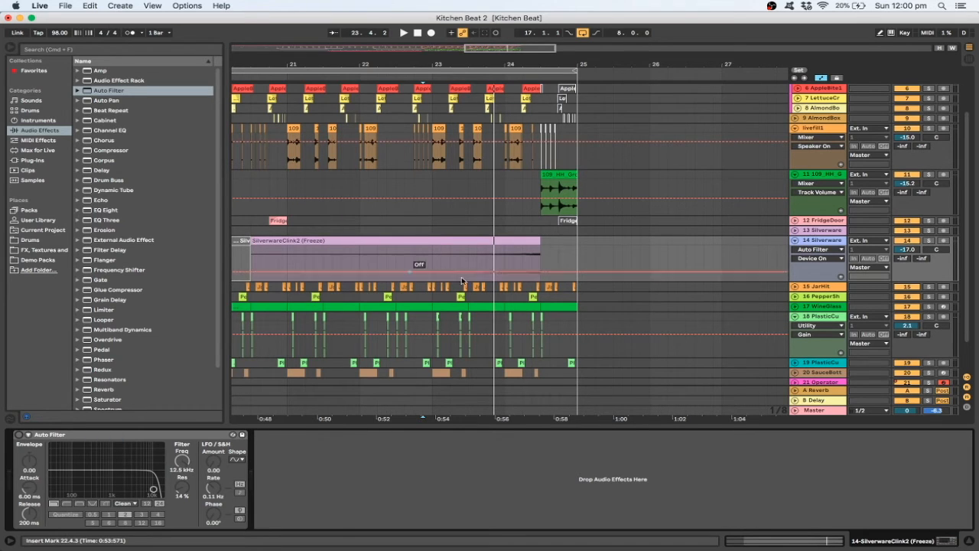
left_click_drag(538, 274, 540, 257)
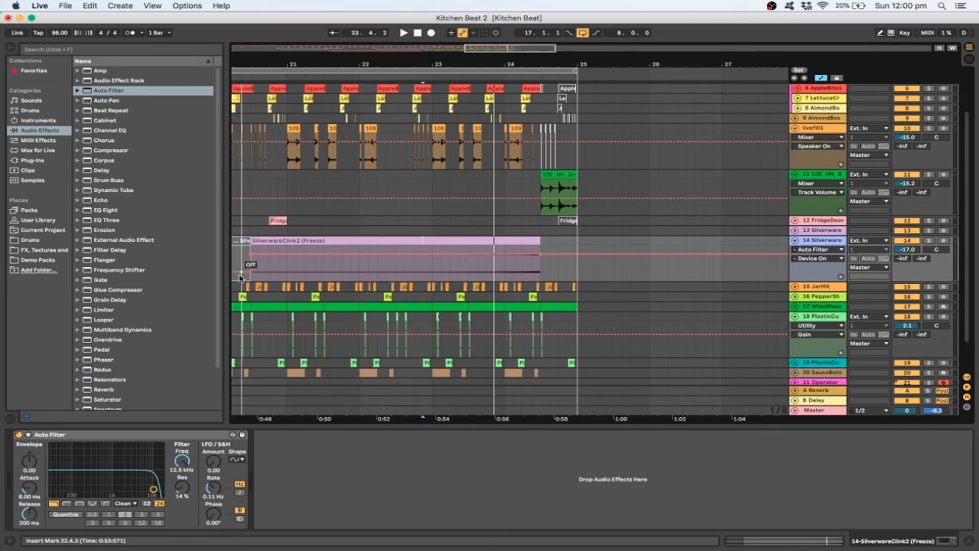
left_click_drag(552, 256, 541, 272)
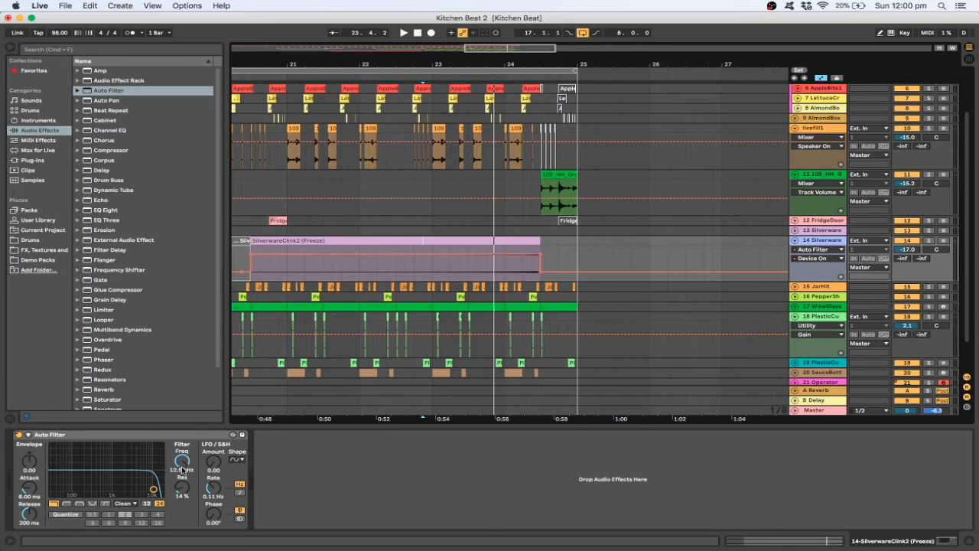
Step: Set the Auto Filter frequency to 19.9 kHz and automate it to fall from late bar 23 to about 3.89 kHz at 24.3.1
left_click_drag(182, 468, 181, 448)
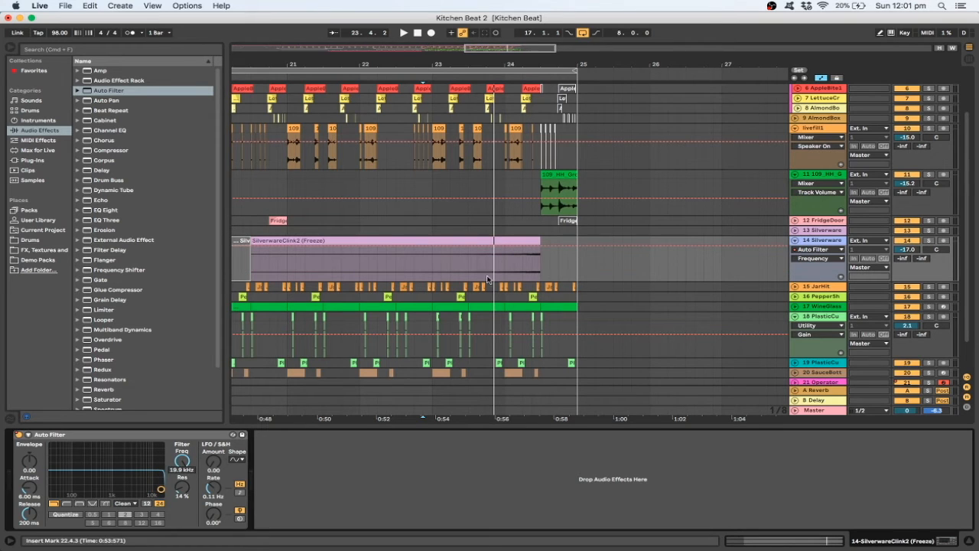
left_click(428, 246)
key("space")
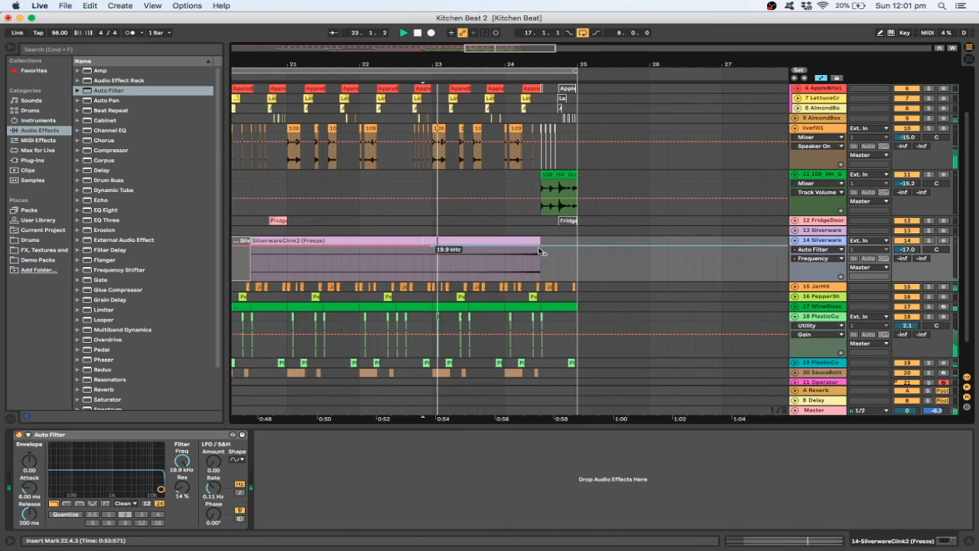
left_click_drag(540, 249, 541, 258)
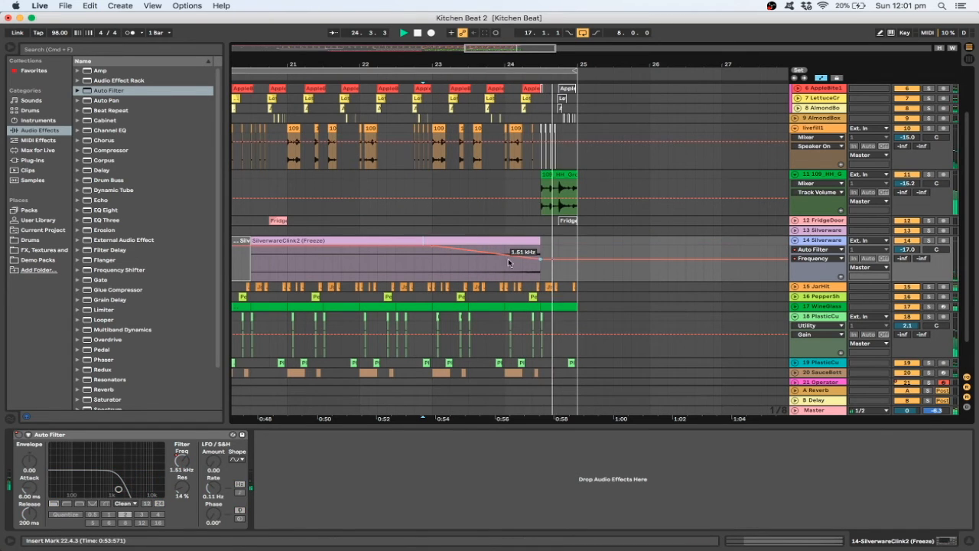
key("space")
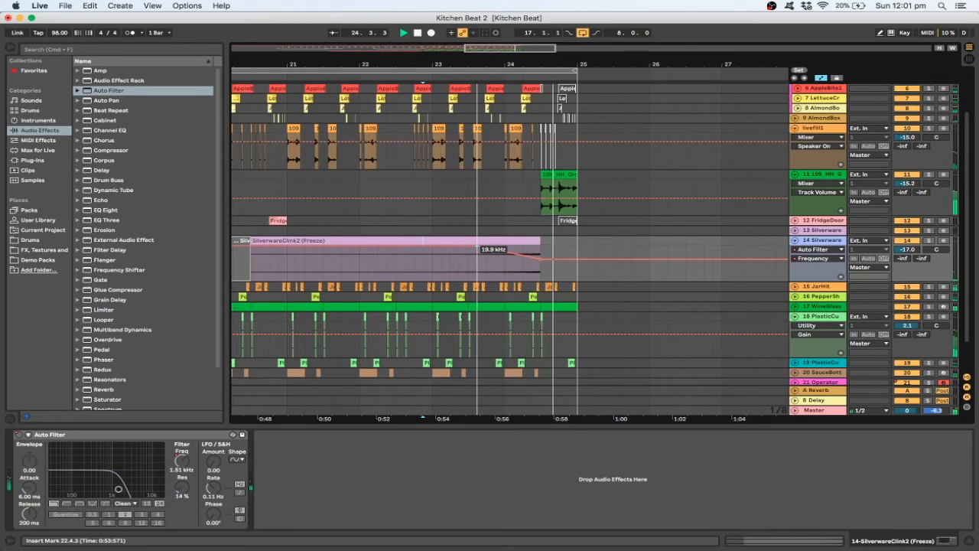
left_click_drag(477, 247, 496, 246)
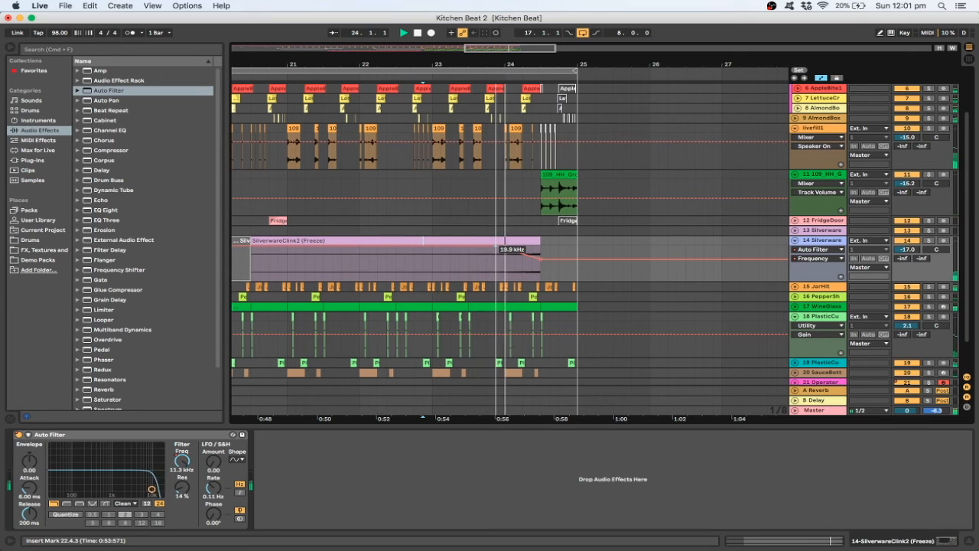
left_click_drag(541, 258, 540, 254)
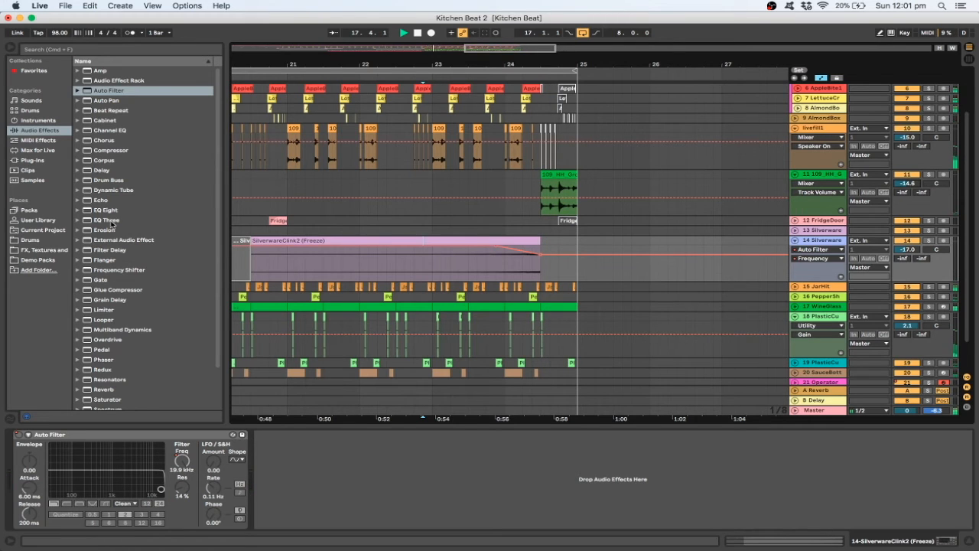
Step: Add an Overdrive effect, solo the 109_HH_Groove_04 track and move the Overdrive onto it
scroll(108, 193, "down", 3)
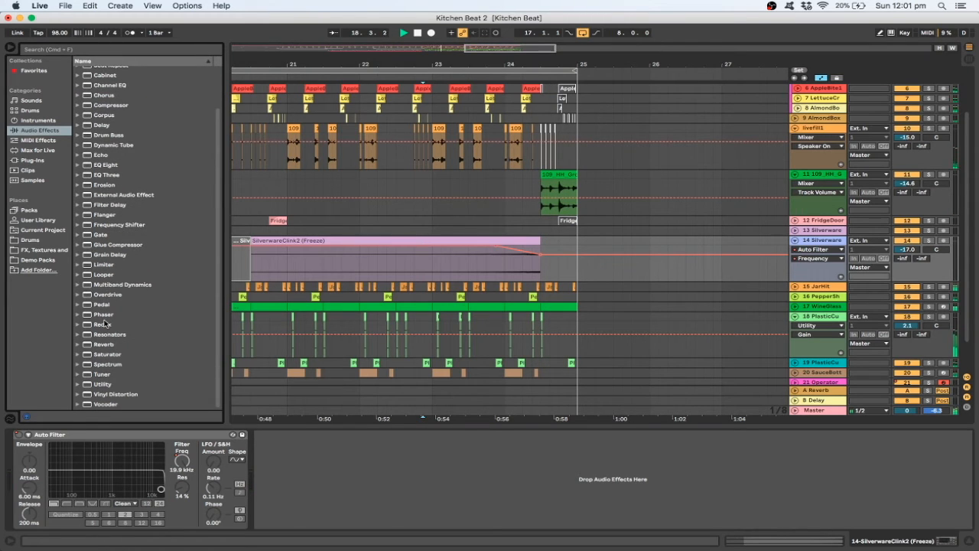
double_click(108, 297)
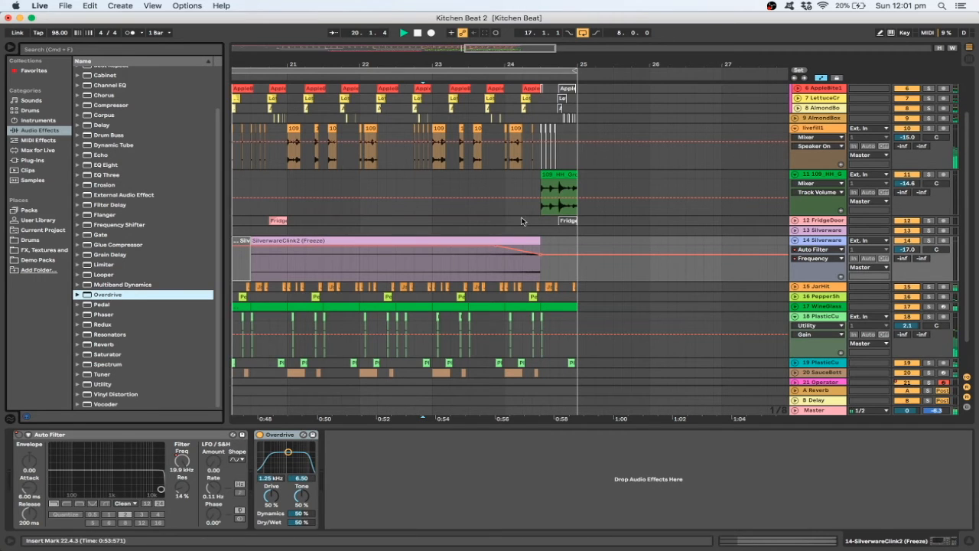
left_click(541, 203)
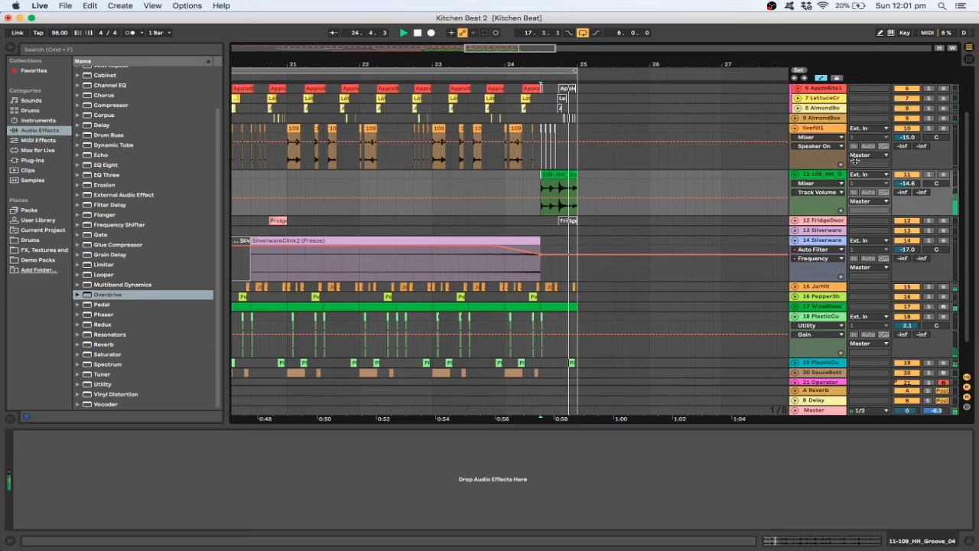
left_click(928, 175)
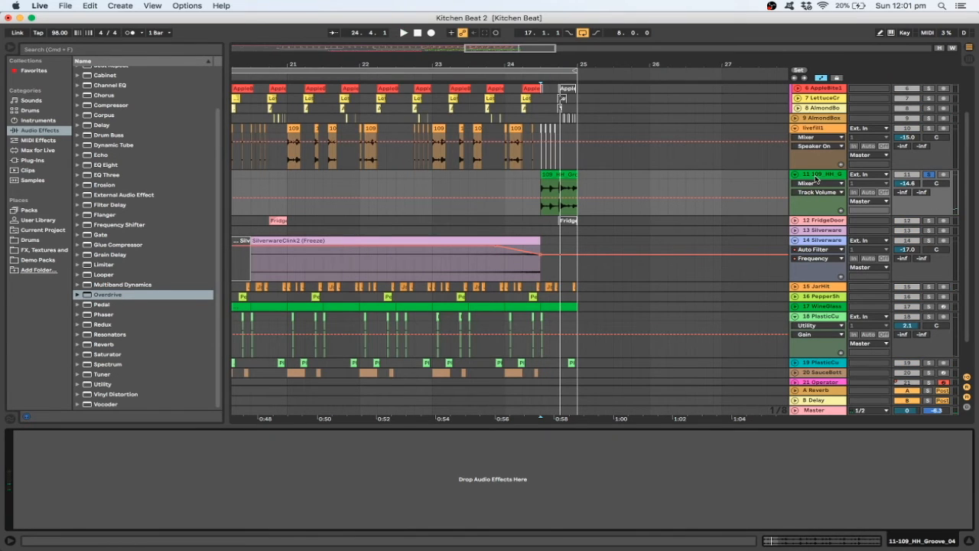
left_click(815, 177)
left_click(820, 242)
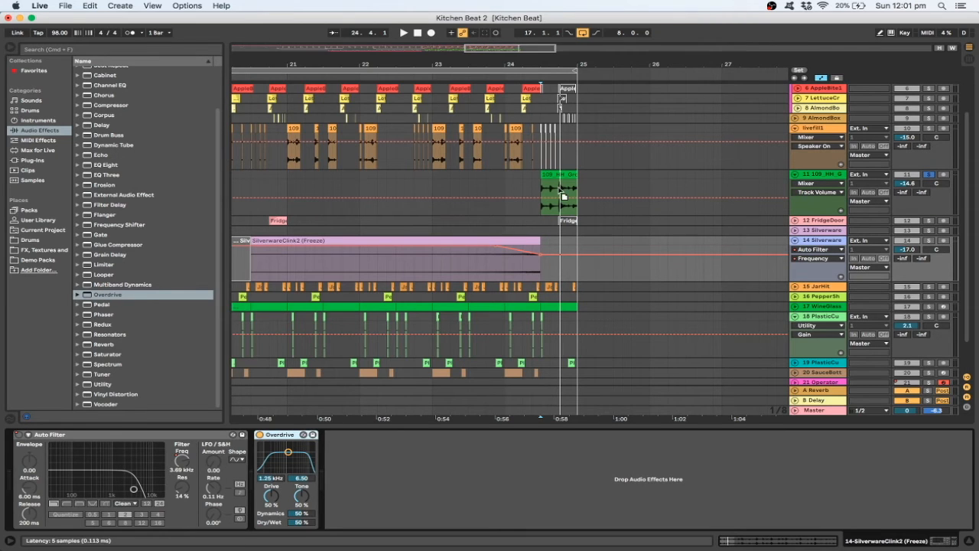
left_click(543, 183)
Step: Set the Overdrive bandwidth to 2.27 and its Dry/Wet to 16% while playing the closing fill from 24.3.1
key("space")
key("space")
left_click_drag(45, 460, 59, 466)
key("space")
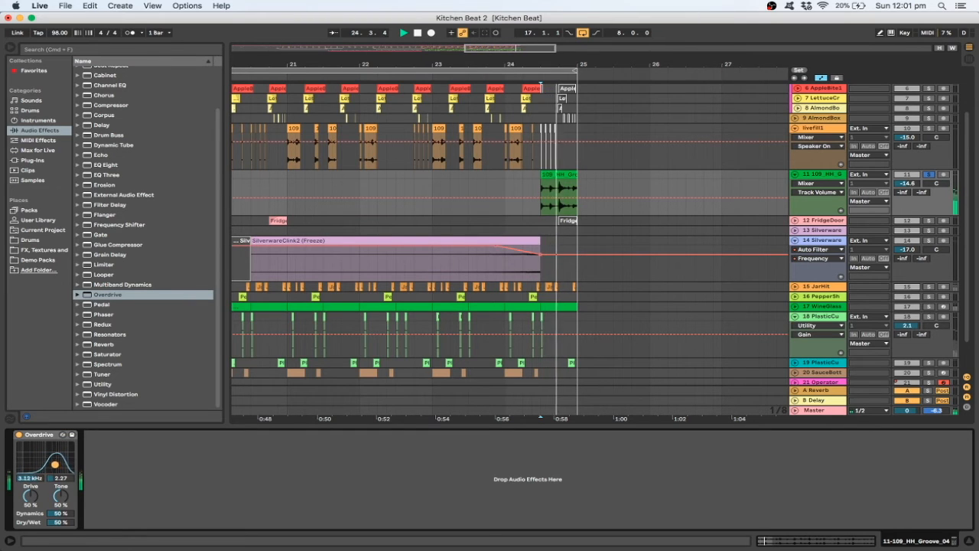
left_click_drag(60, 522, 60, 527)
Step: Compare the fill with Overdrive off and on, and set it to 2.71 kHz, bandwidth 2.62 and Tone 32%
left_click(20, 436)
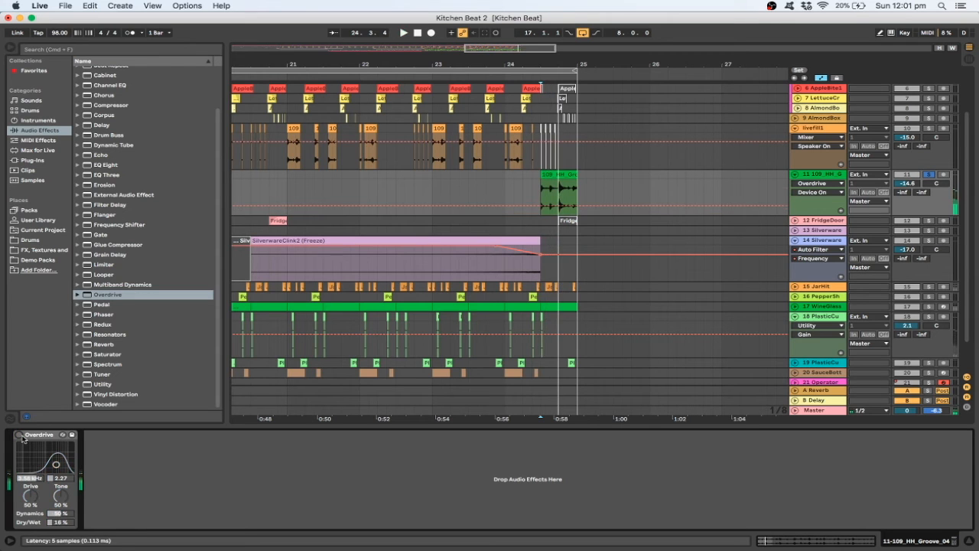
left_click(20, 436)
key("space")
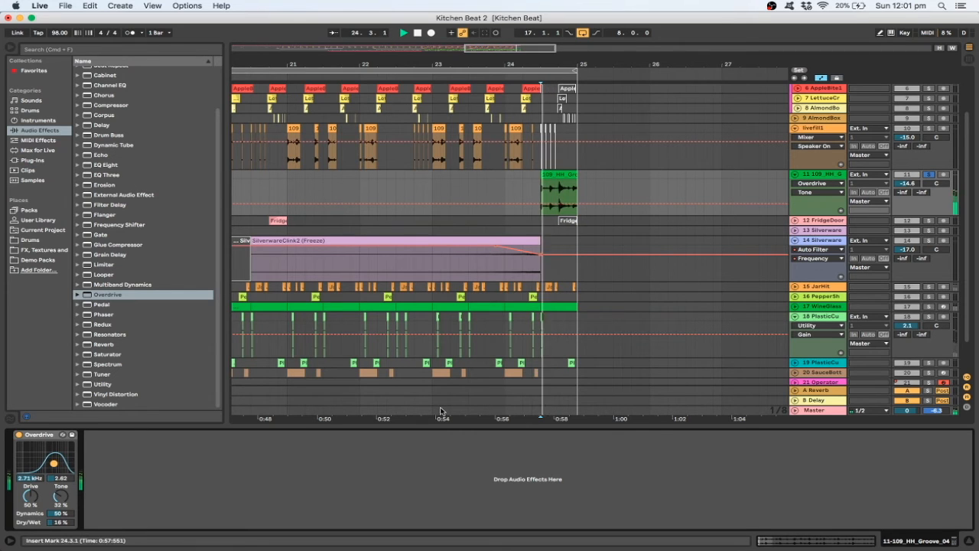
key("space")
Step: Audition the Tones, Texture, Re-Pitch and Complex warp modes on the 109_HH_Groove_04 clip and return it to Beats
left_click(565, 174)
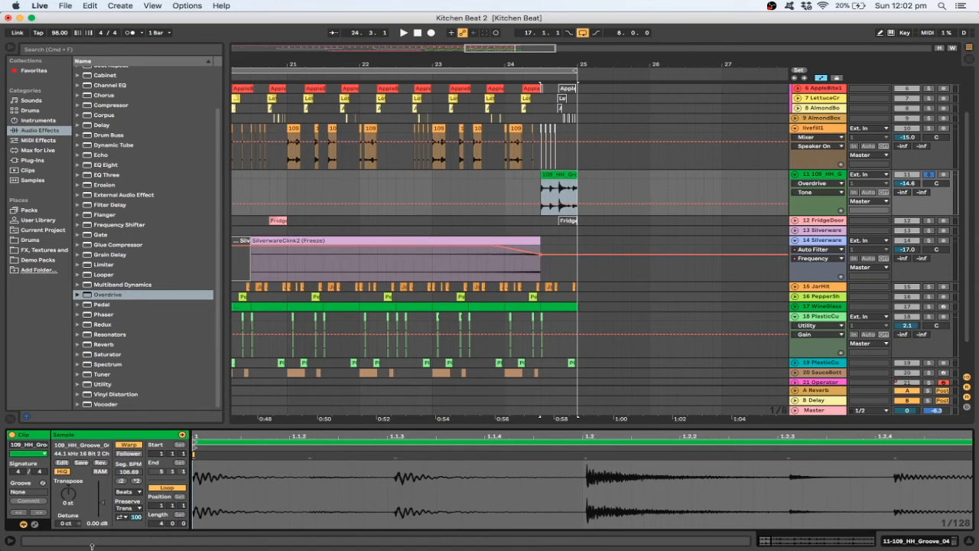
left_click(132, 492)
left_click(126, 508)
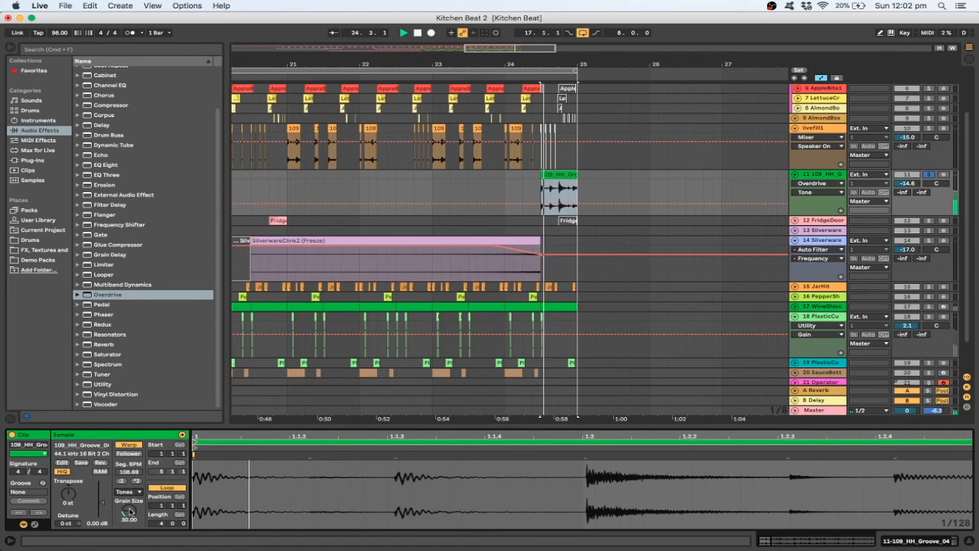
left_click(130, 492)
left_click(130, 517)
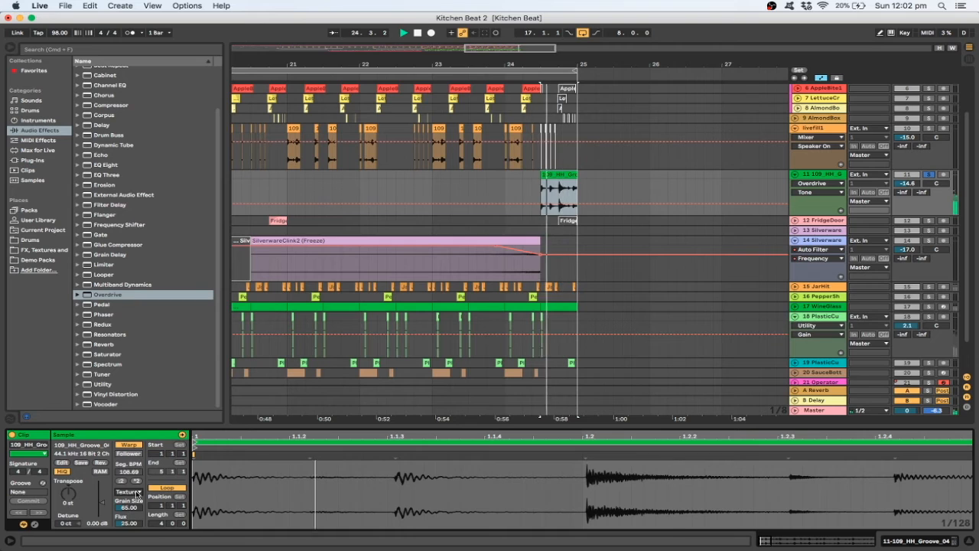
left_click(130, 492)
left_click(132, 523)
left_click(130, 492)
left_click(132, 531)
left_click(130, 492)
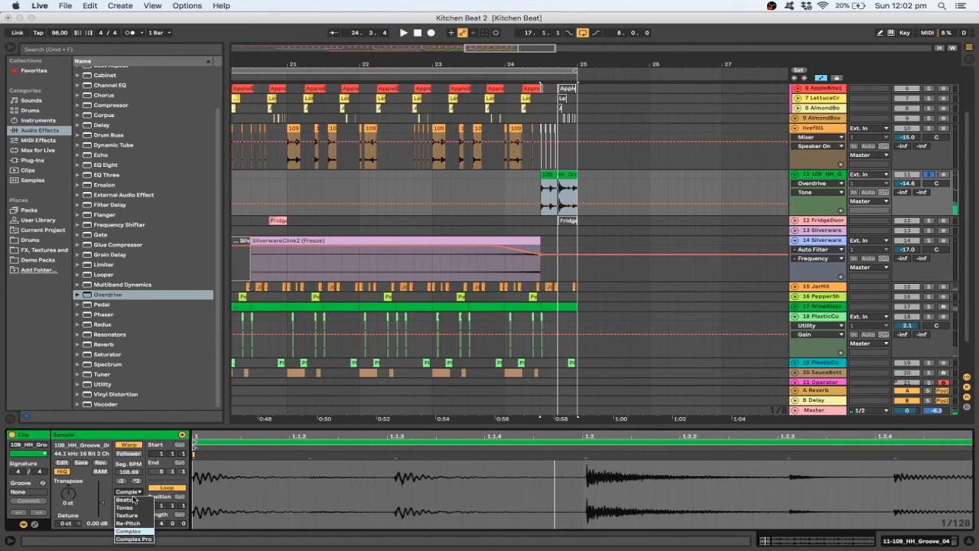
left_click(134, 500)
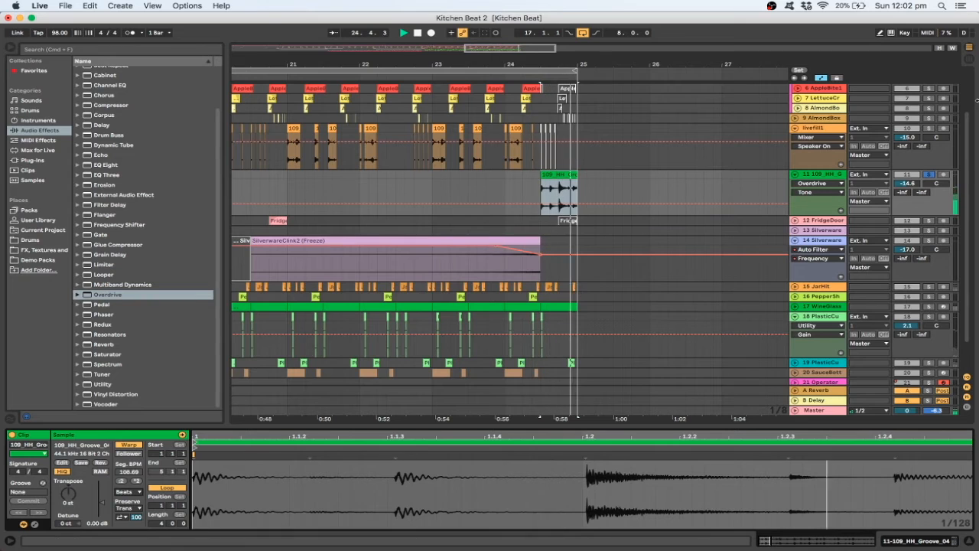
Step: Unsolo the 109_HH_Groove_04 track and place the insert marker at 17.1.1
left_click(926, 175)
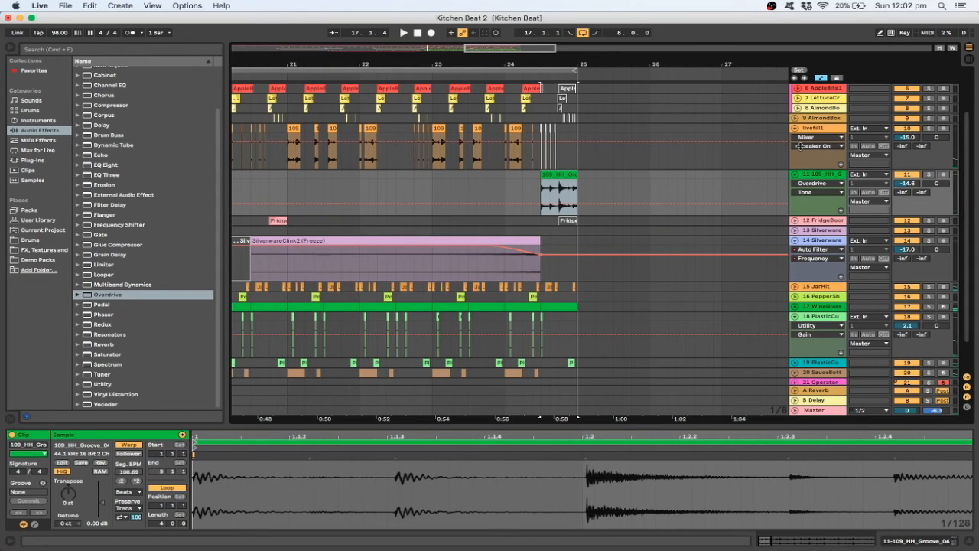
left_click_drag(496, 52, 478, 12)
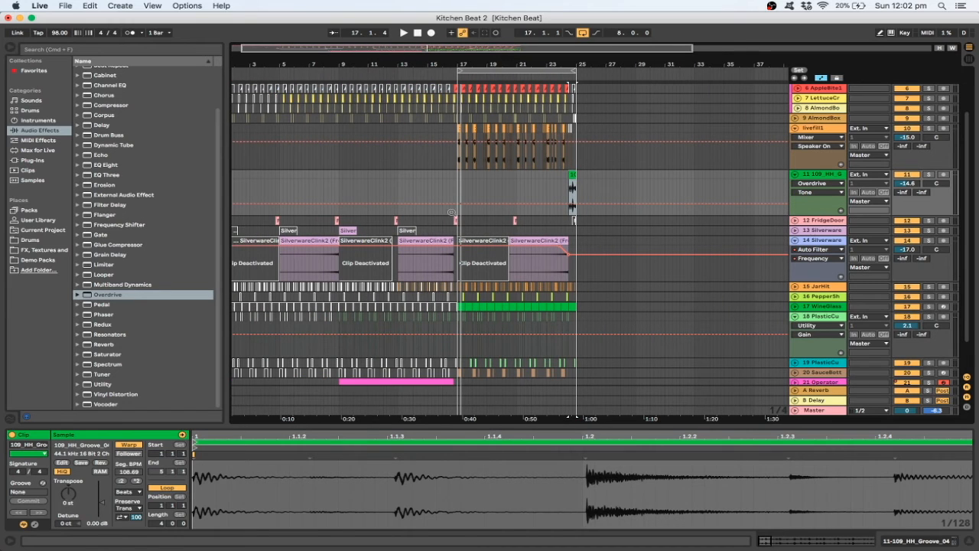
left_click(454, 186)
right_click(433, 185)
left_click(417, 177)
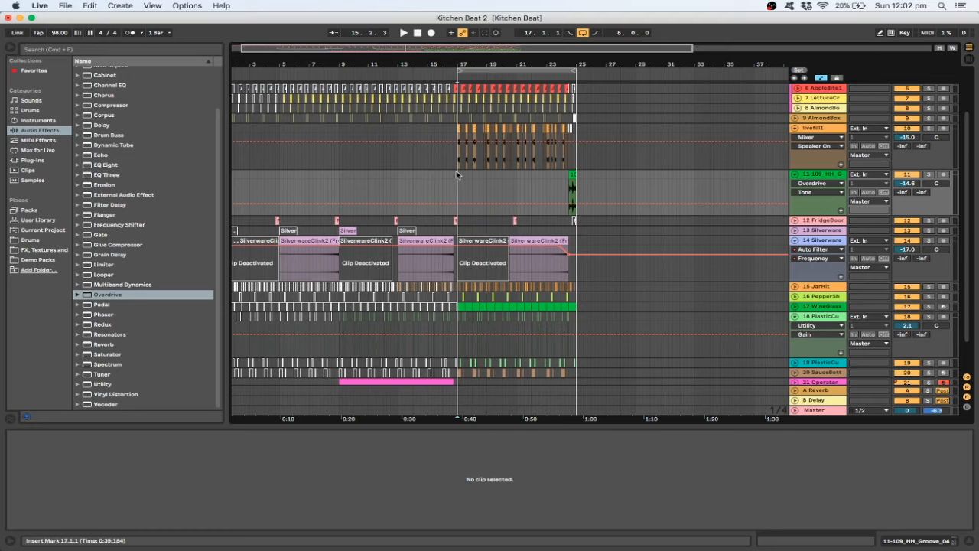
Step: Play the arrangement from 17.1.1 and fold the 18 PlasticCup track
key("space")
scroll(470, 185, "down", 3)
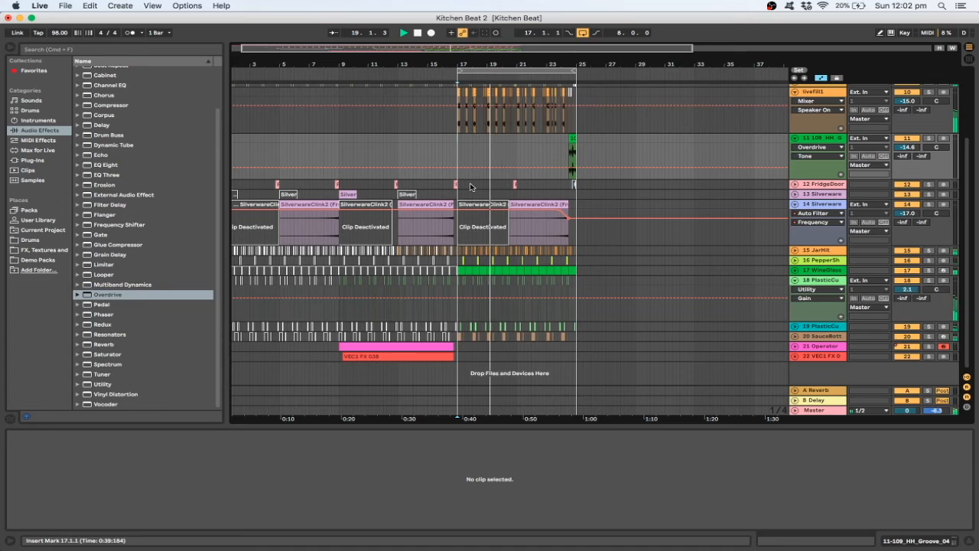
left_click(795, 281)
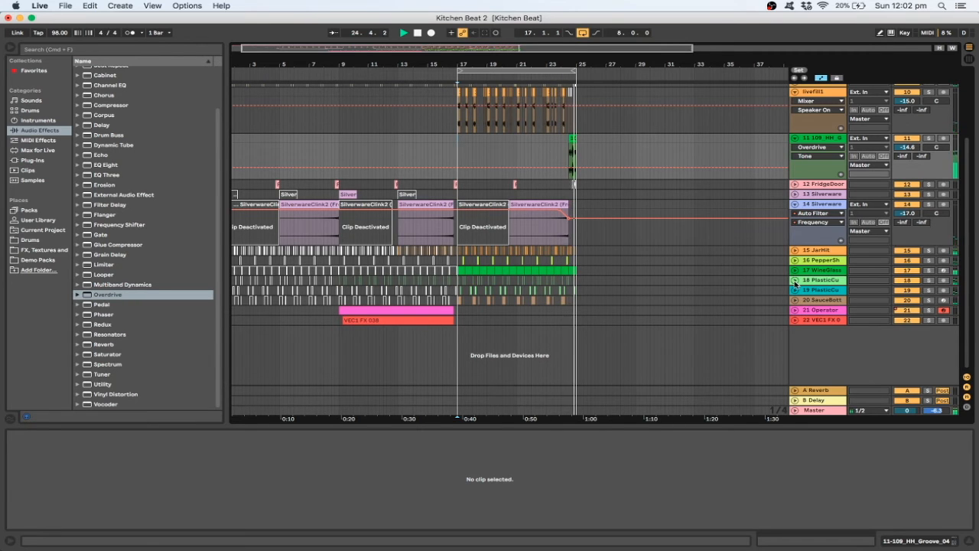
Step: Try a longer Auto Filter Frequency fall on the 14 Silverware track, running from about bar 23 to 24.3.1
scroll(603, 72, "up", 2)
left_click_drag(603, 72, 612, 138)
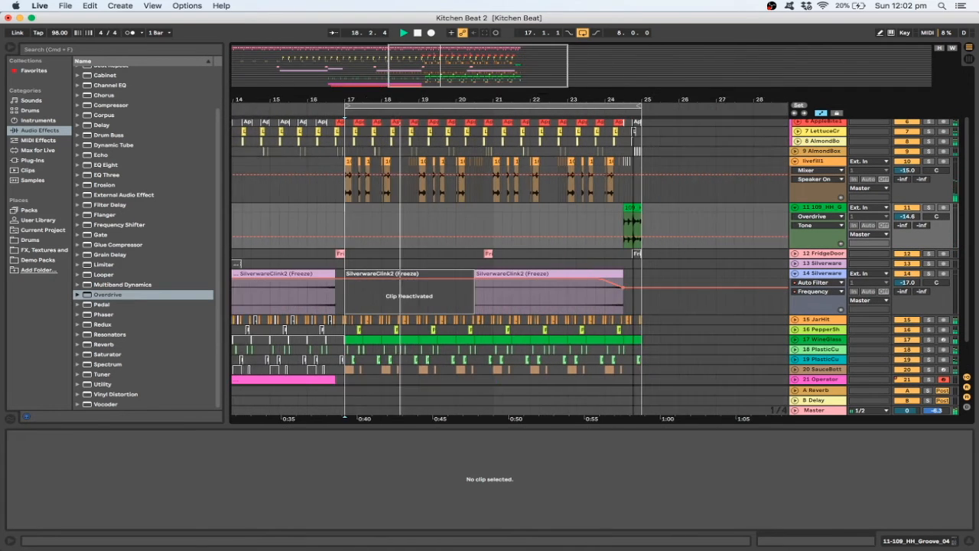
left_click_drag(534, 64, 549, 63)
left_click(520, 279)
mouse_move(523, 284)
left_mouse_down()
mouse_move(553, 283)
mouse_move(539, 299)
mouse_move(577, 293)
mouse_move(552, 283)
left_mouse_up()
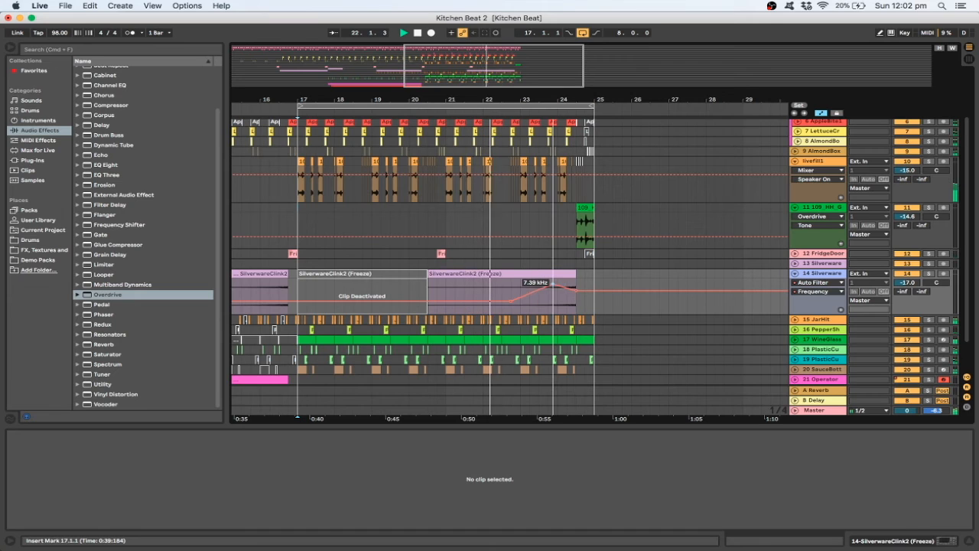
mouse_move(552, 282)
left_mouse_down()
mouse_move(573, 290)
mouse_move(558, 285)
left_mouse_up()
key("space")
left_click_drag(512, 306, 527, 282)
Step: Audition the filtered ending from 23.3.1 and raise the automation's end frequency to 3.34 kHz
left_click(549, 284)
key("space")
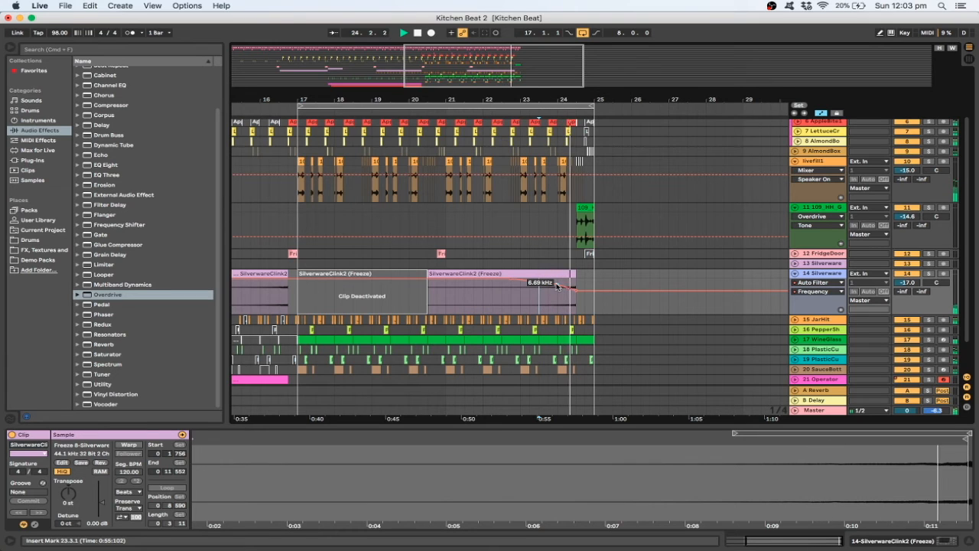
key("space")
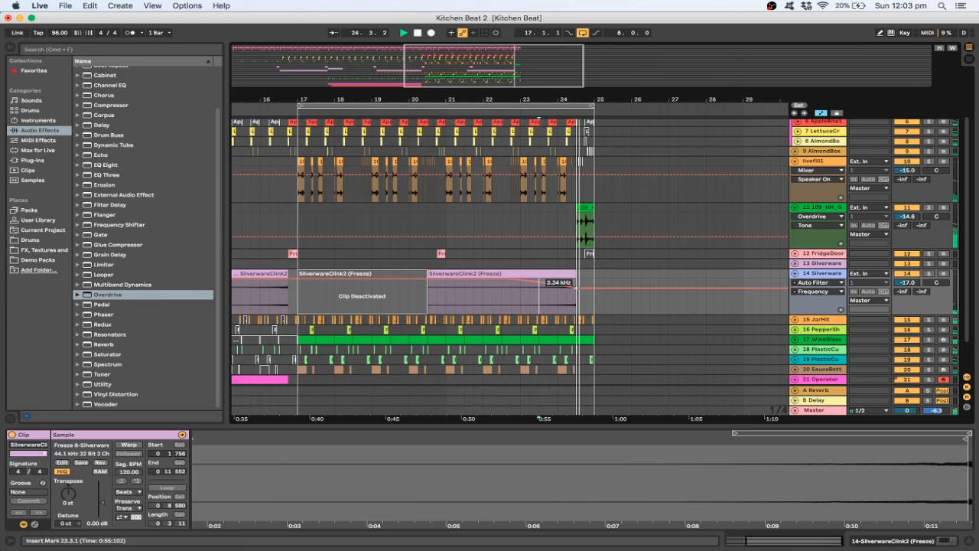
key("space")
key("space")
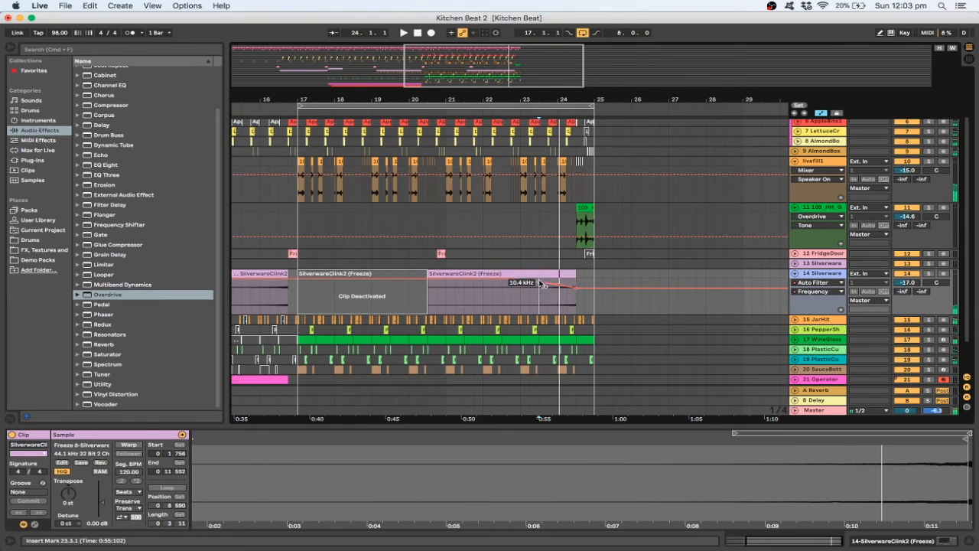
Step: Delete the SilverwareClink2 clip between 20.3.1 and 24.3.1 and fold the 14 Silverware track
left_click(541, 274)
key("space")
key("Delete")
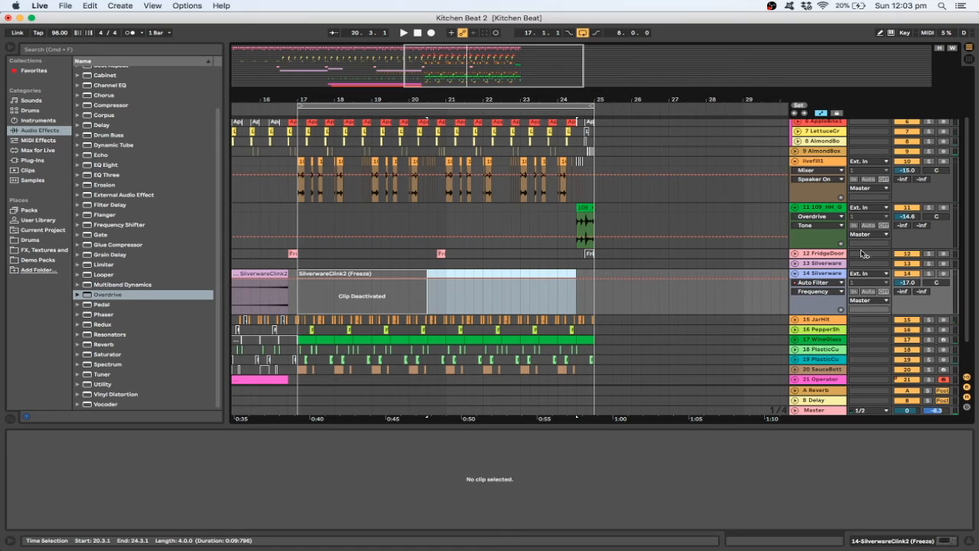
left_click(795, 273)
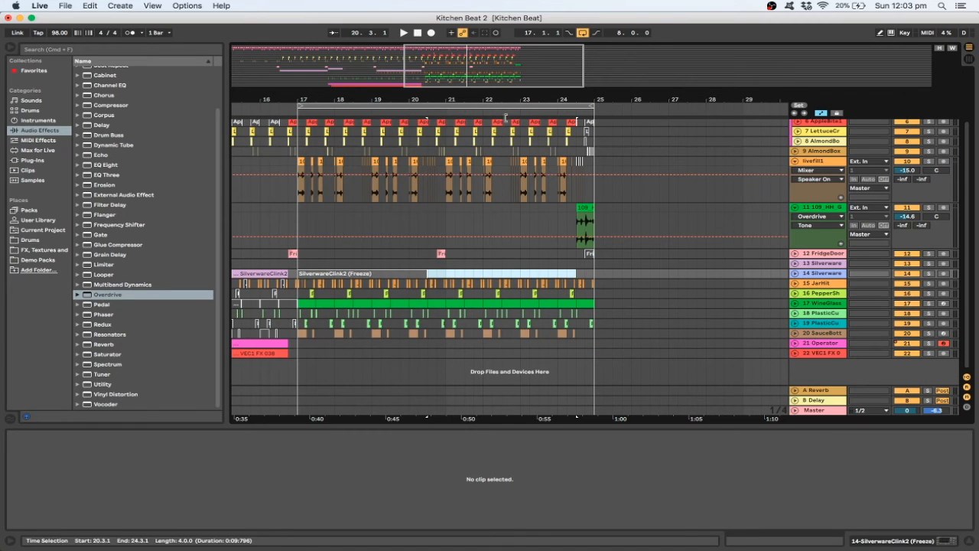
Step: Unfold the 22 VEC1 FX track to show its clip before bar 17
left_click_drag(659, 99, 659, 72)
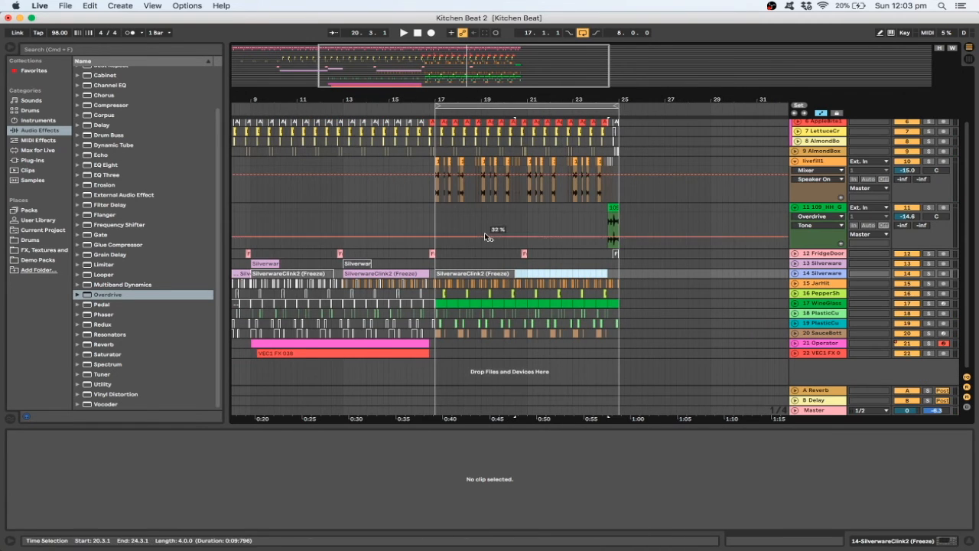
left_click(795, 354)
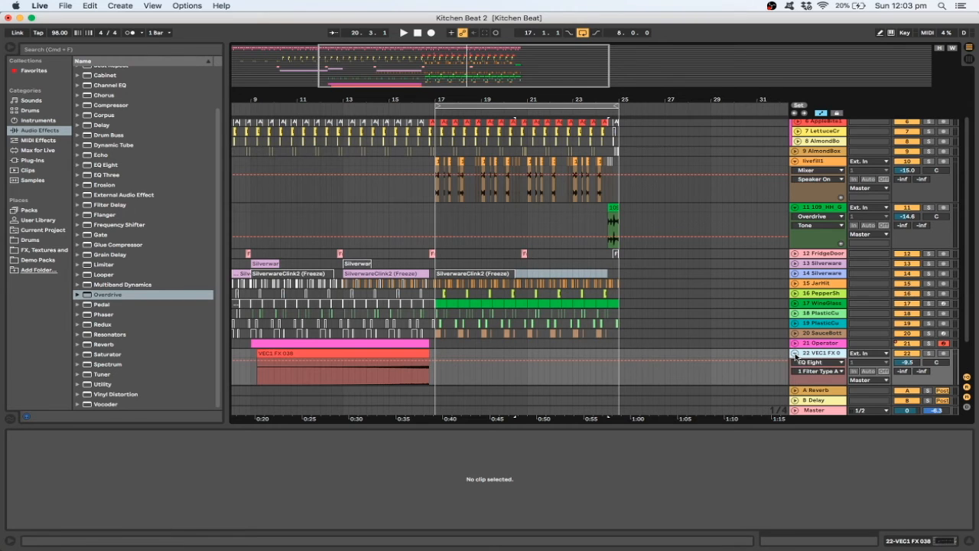
scroll(611, 331, "down", 2)
right_click(538, 348)
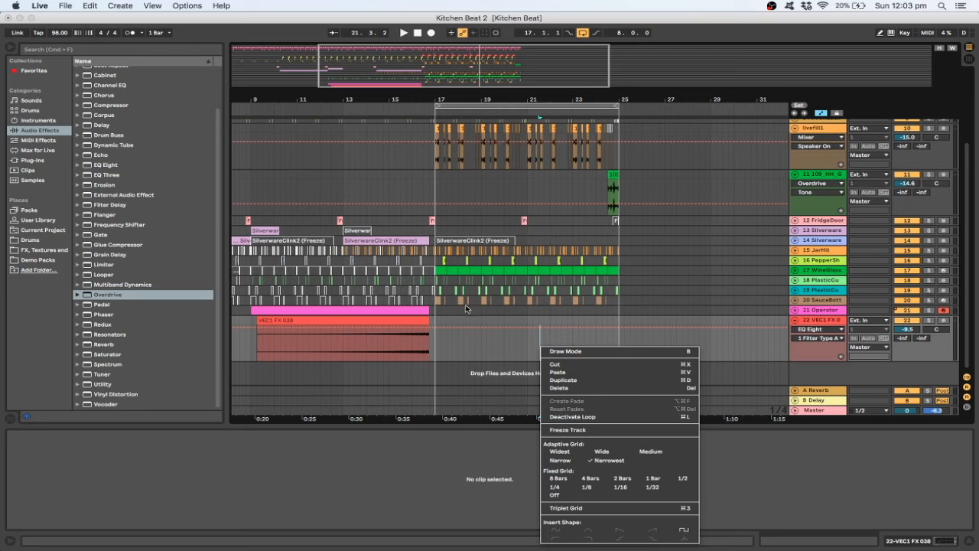
left_click(497, 59)
left_click_drag(485, 59, 483, 51)
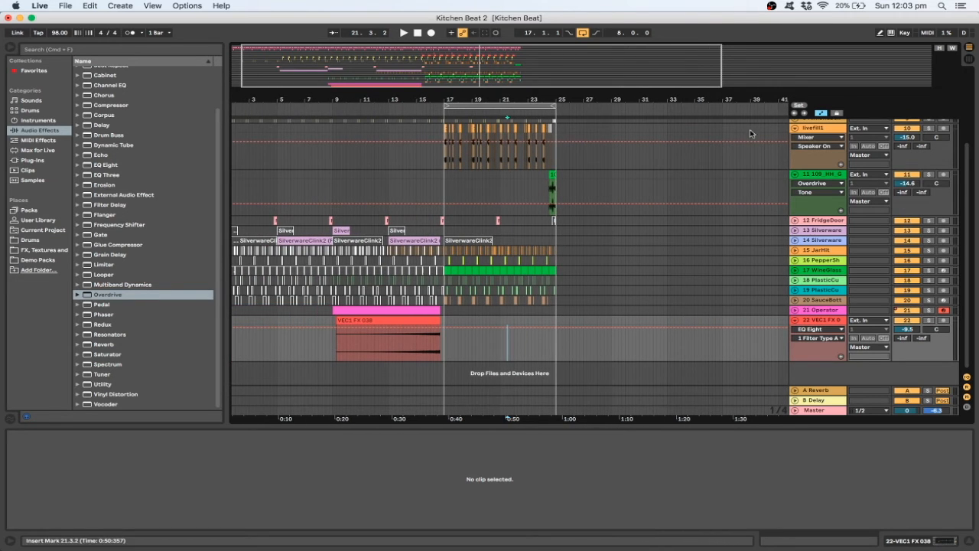
Step: Fold the 109_HH_Groove, livefill1 and Snr tracks to compact the arrangement
scroll(788, 171, "up", 3)
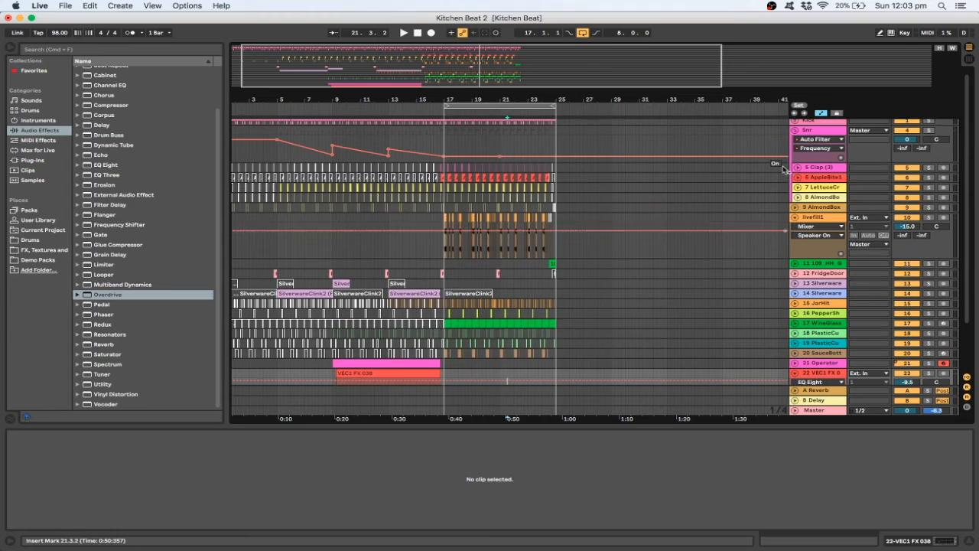
left_click(802, 223)
left_click(795, 217)
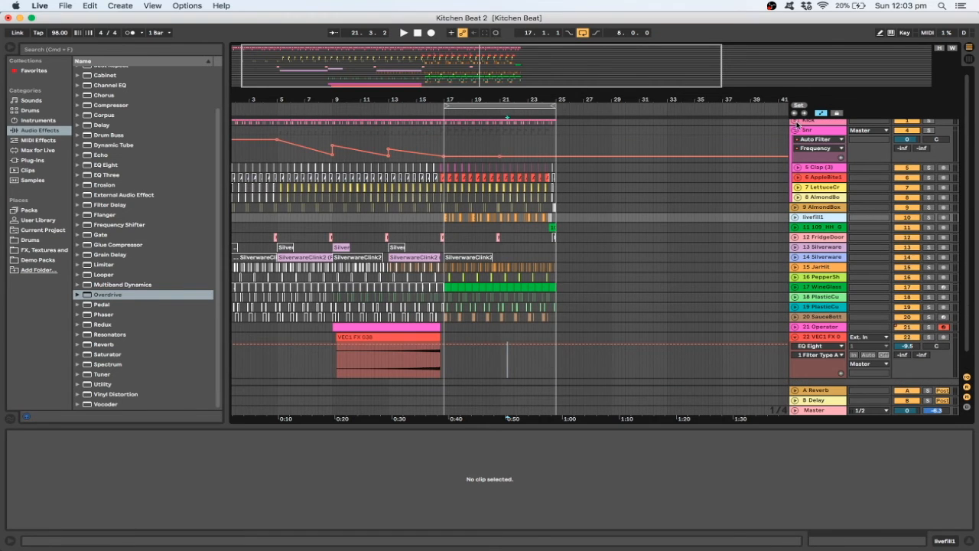
left_click(796, 132)
Step: Using a fixed 8 Bars grid, duplicate all clips in bars 17–25 three times and extend the loop to bar 49
right_click(577, 239)
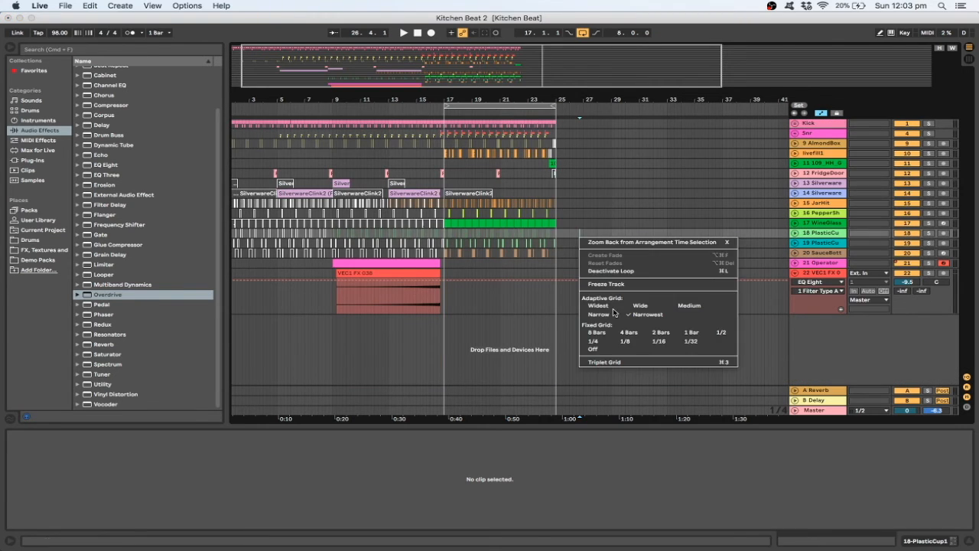
left_click(609, 332)
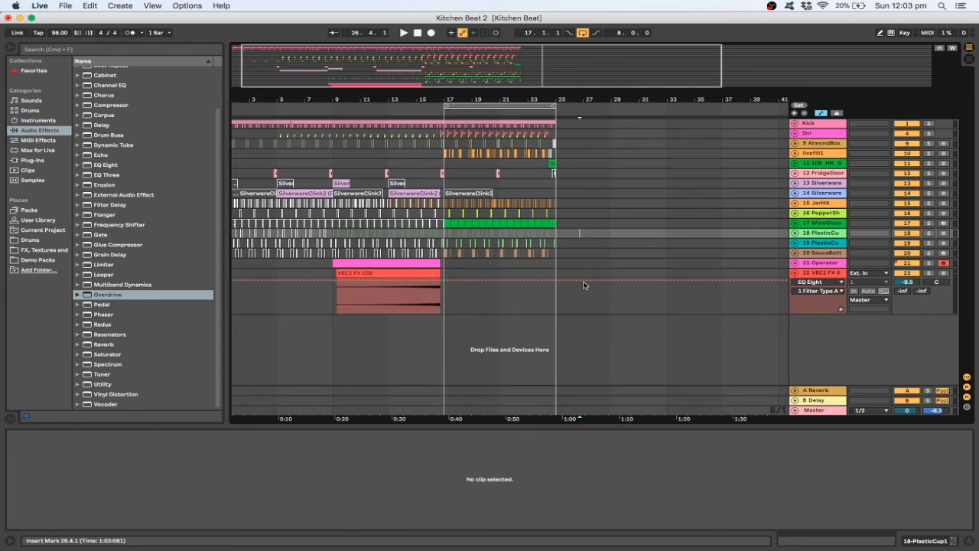
left_click_drag(557, 258, 444, 115)
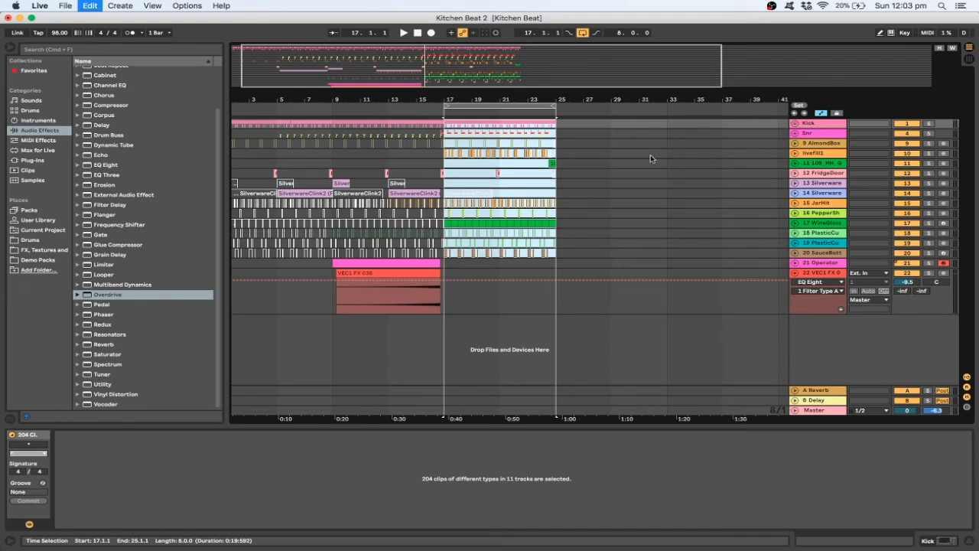
key("super+d")
left_click_drag(494, 99, 406, 68)
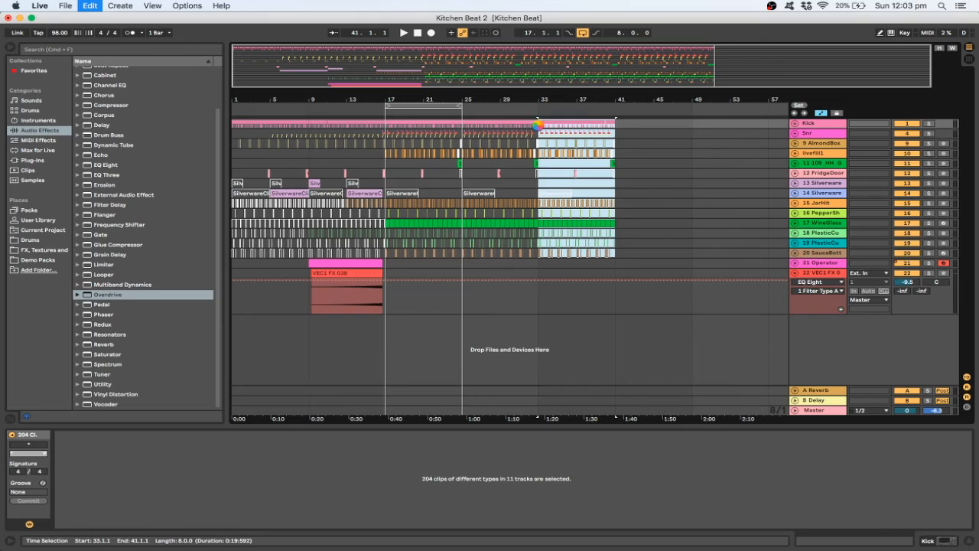
key("super+d")
left_click_drag(460, 105, 686, 127)
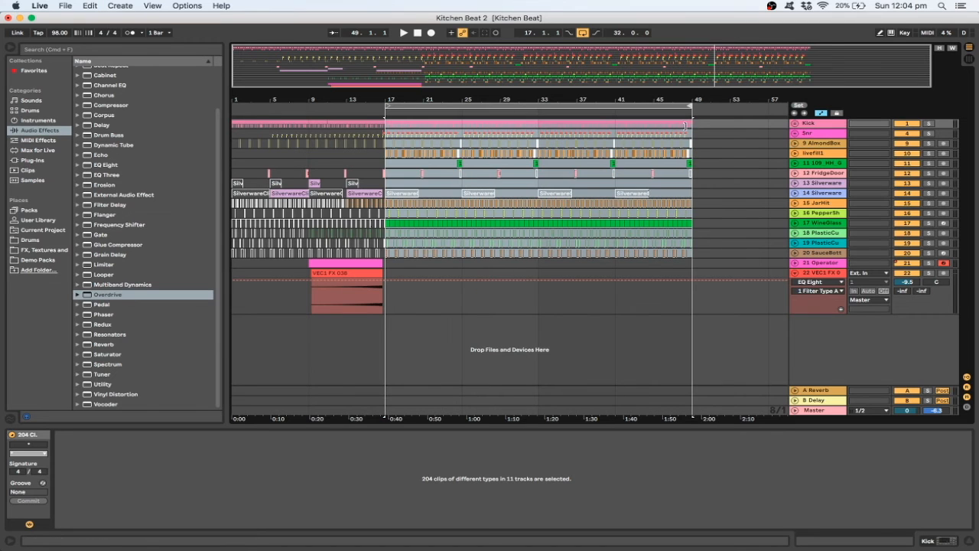
Step: Copy the Operator and VEC1 FX 038 clips from bars 9–17 and paste them at 41.1.1 and 25.1.1
left_click(355, 271)
left_click_drag(307, 265, 385, 288)
left_click(623, 260)
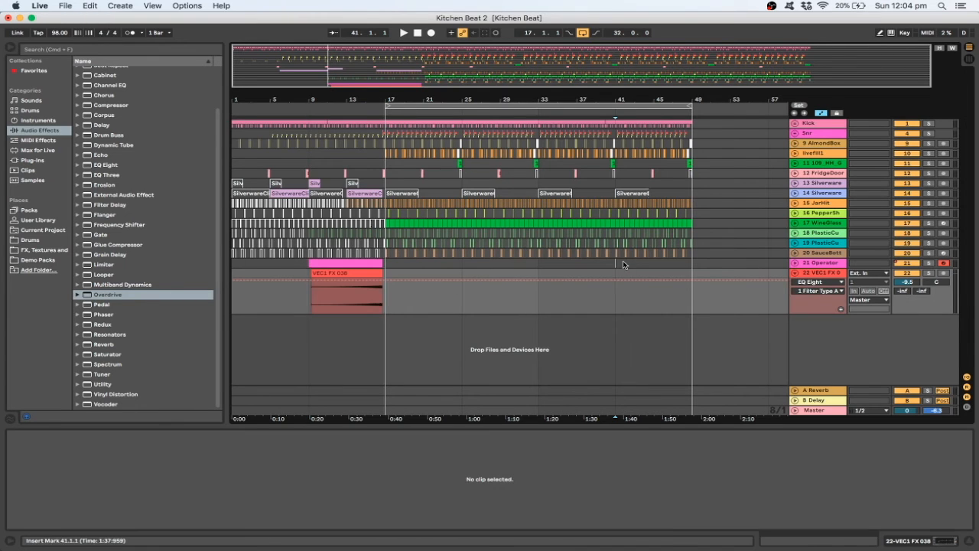
key("super+v")
left_click(466, 262)
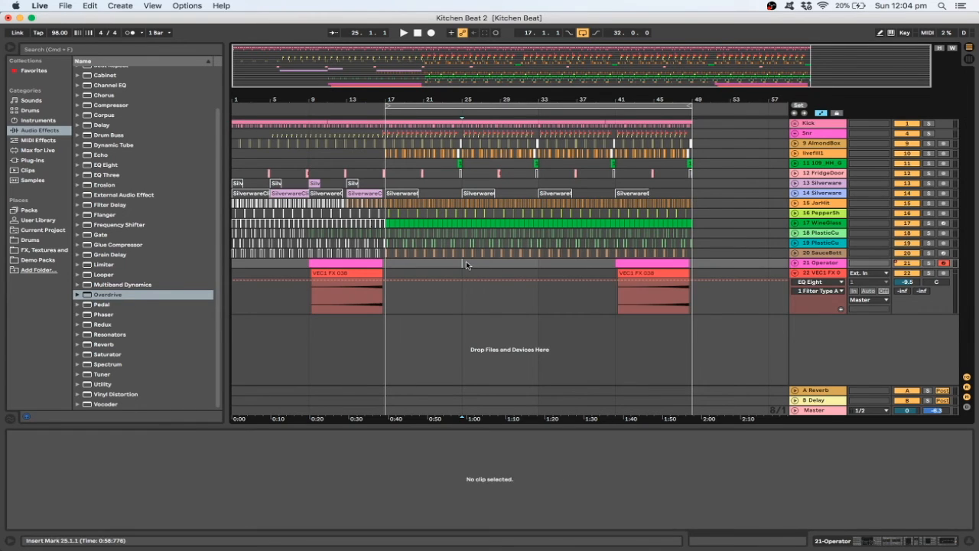
key("super+v")
Step: Delete the pasted Operator clip at bar 25 and play the extended loop from 17.1.1
left_click(491, 260)
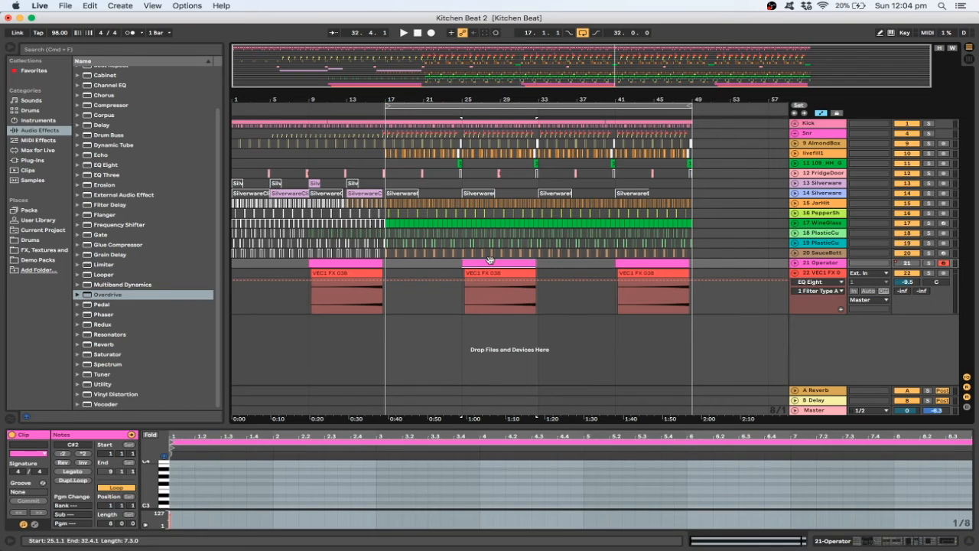
key("Delete")
left_click(413, 264)
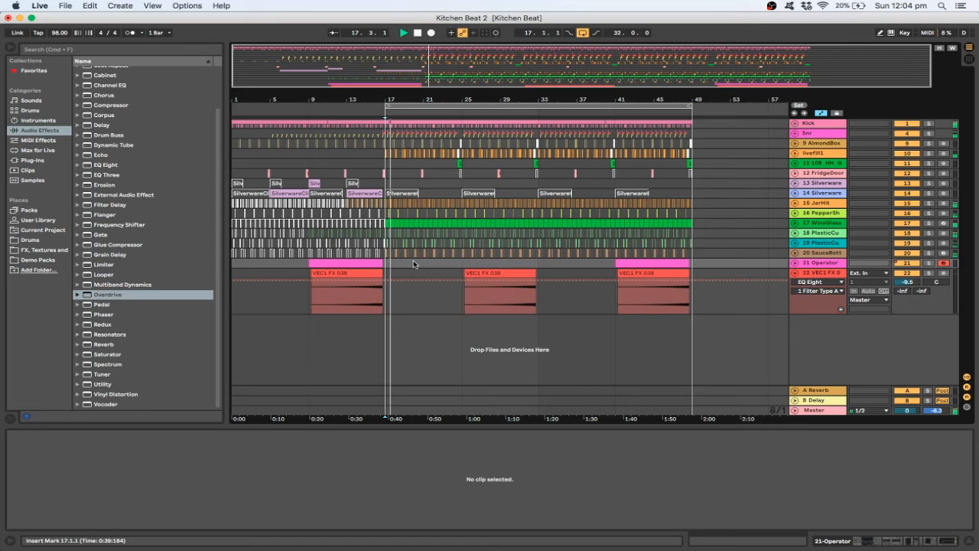
Step: Using the Narrowest adaptive grid, move the middle VEC1 FX 038 clip so that it ends at 33.1.1
left_click_drag(567, 52, 600, 71)
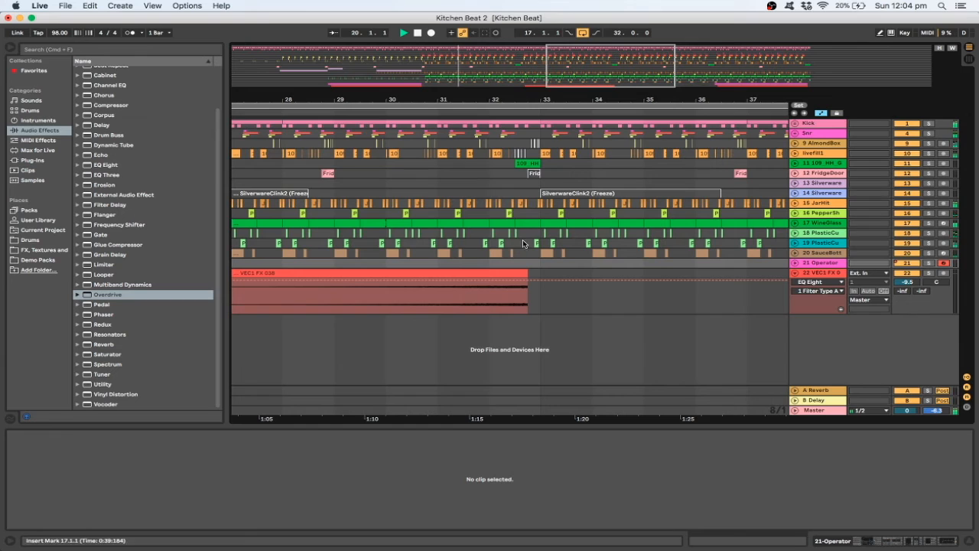
right_click(533, 260)
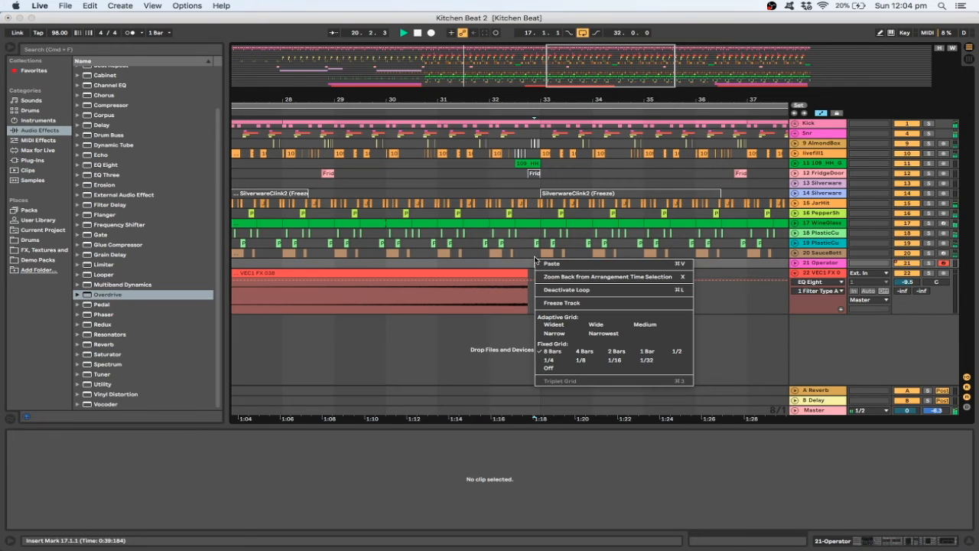
left_click(593, 333)
left_click_drag(514, 272, 501, 271)
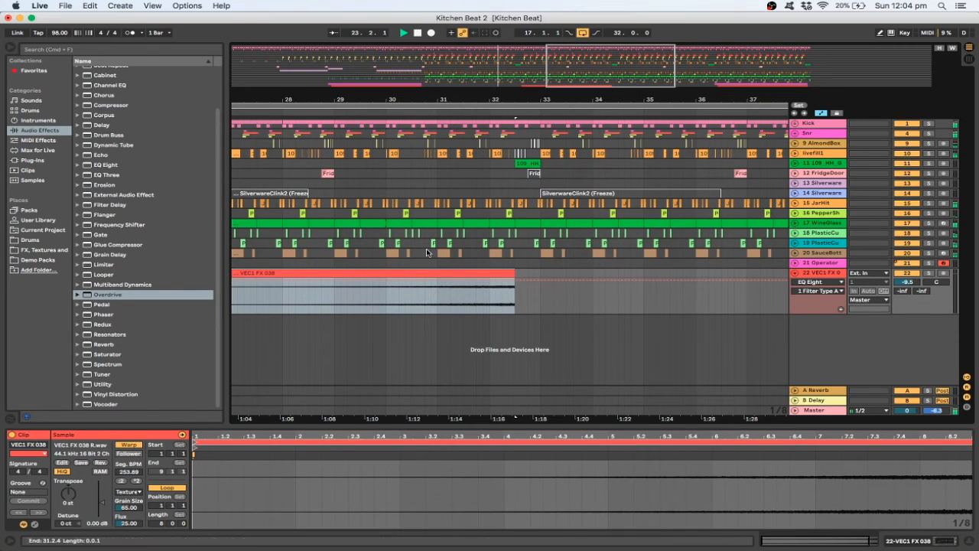
left_click(333, 183)
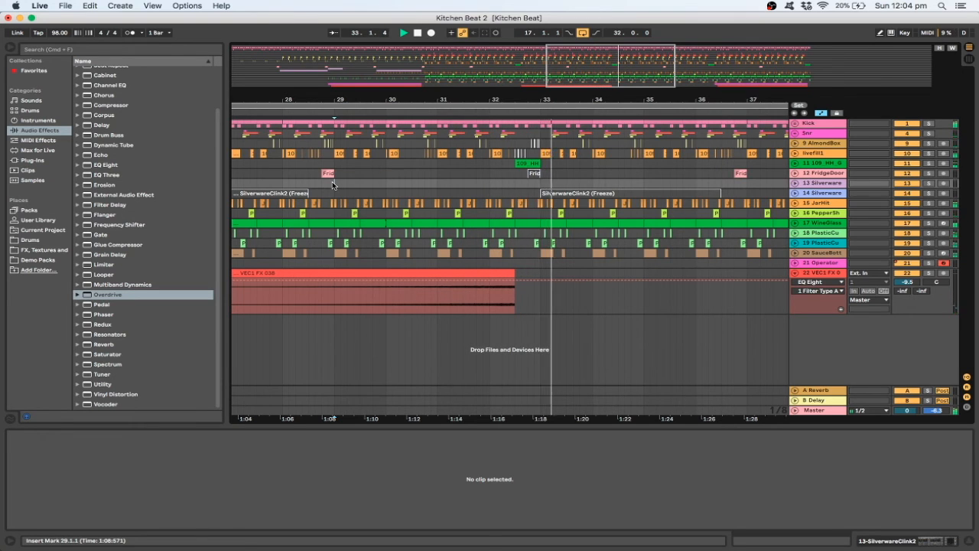
left_click_drag(457, 273, 488, 275)
left_click_drag(550, 75, 510, 74)
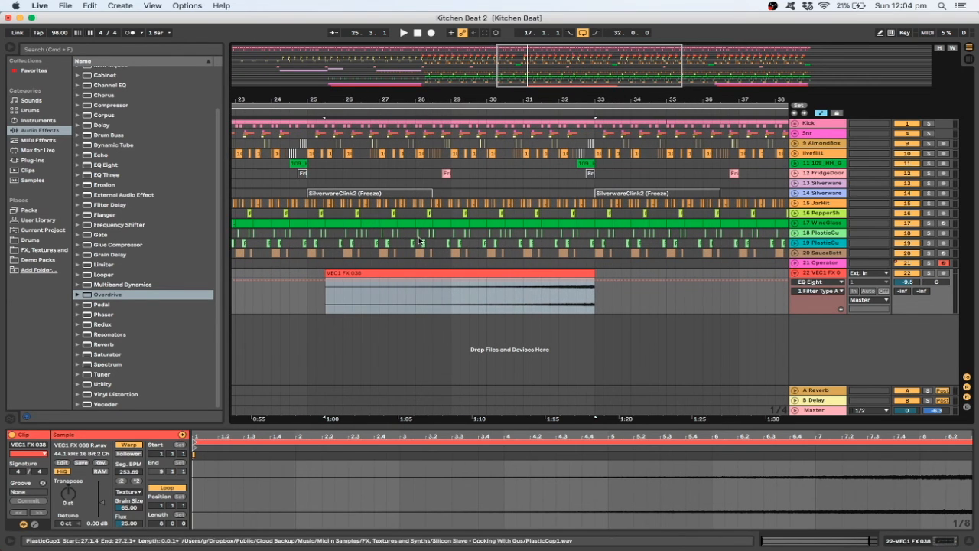
Step: Audition the transition from 24.4.1, unfold the Snr group and select its four child-track clips between 32.4.1 and 33.1.1
left_click(300, 266)
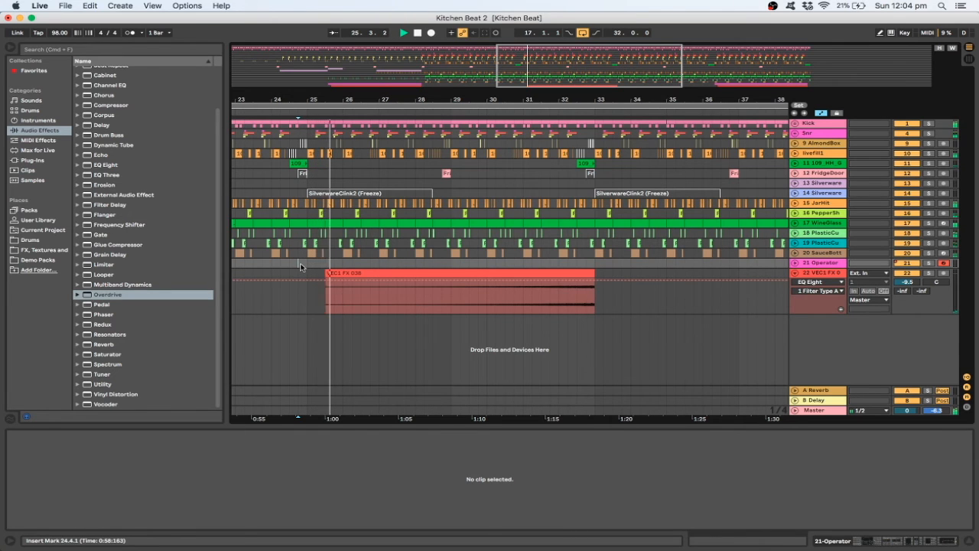
left_click(795, 133)
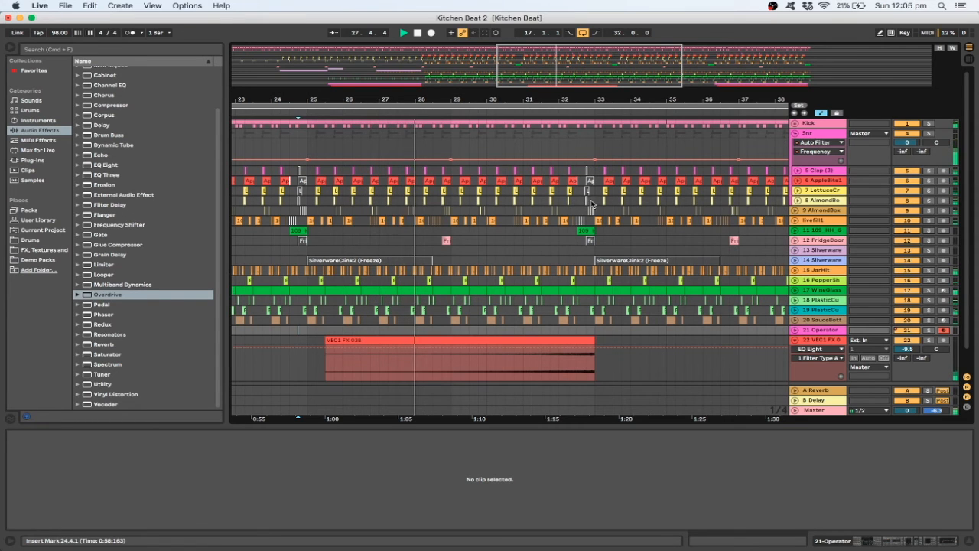
left_click_drag(591, 203, 604, 176)
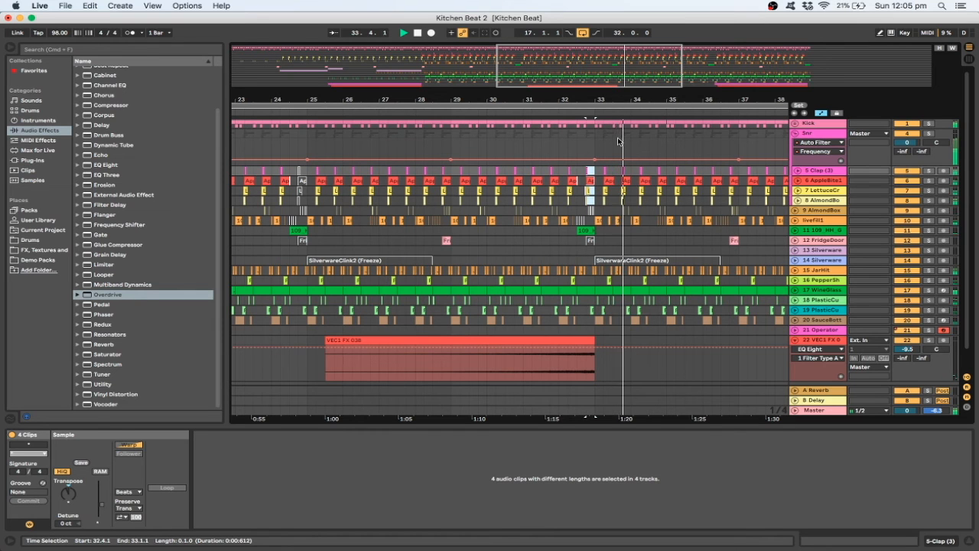
left_click_drag(590, 65, 618, 39)
mouse_move(637, 76)
left_mouse_down()
mouse_move(602, 76)
mouse_move(654, 77)
left_mouse_up()
key("space")
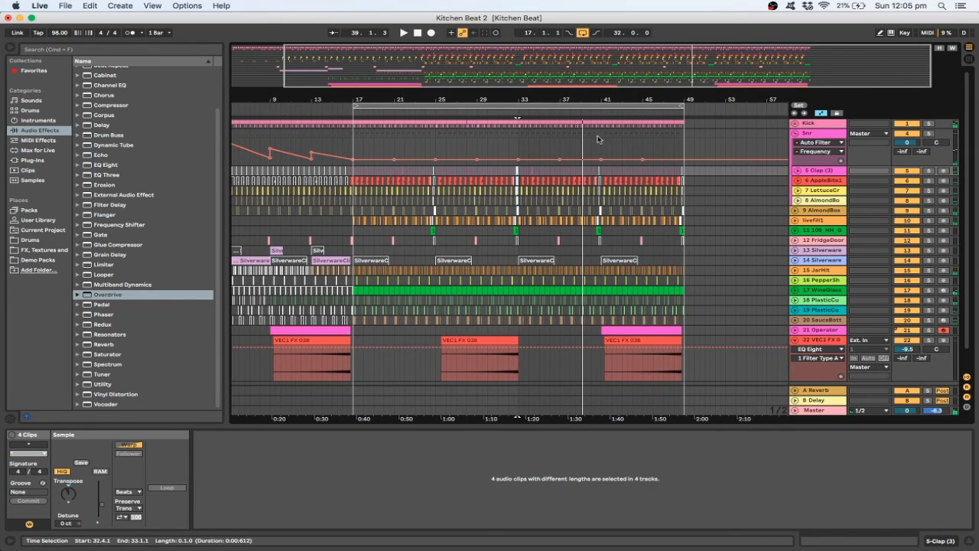
Step: Undo the recent edits back through the pasted Operator and VEC1 FX 038 clips at bars 25 and 41
key("super+z")
key("super+z")
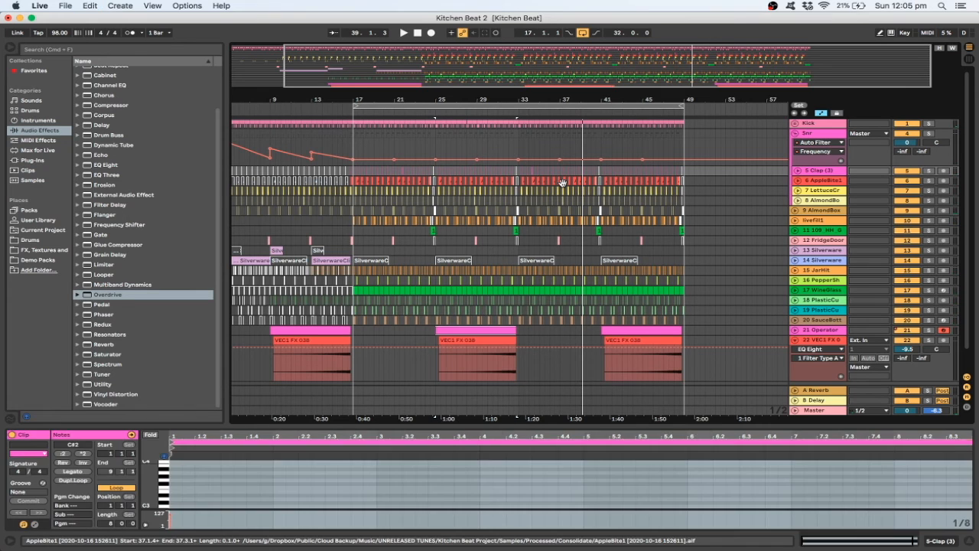
key("super+z")
key("super+z")
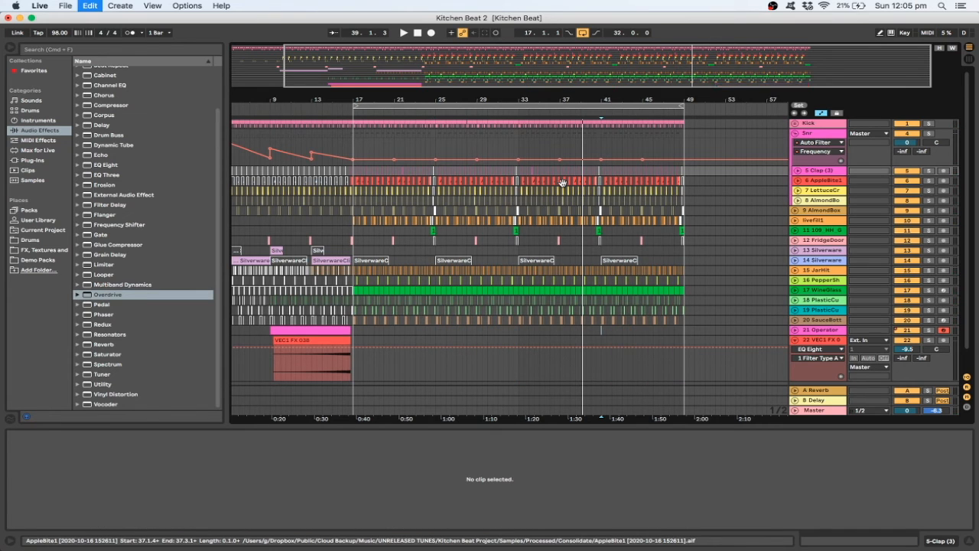
Step: Undo the duplications of the bars 17–25 section
key("super+z")
key("super+z")
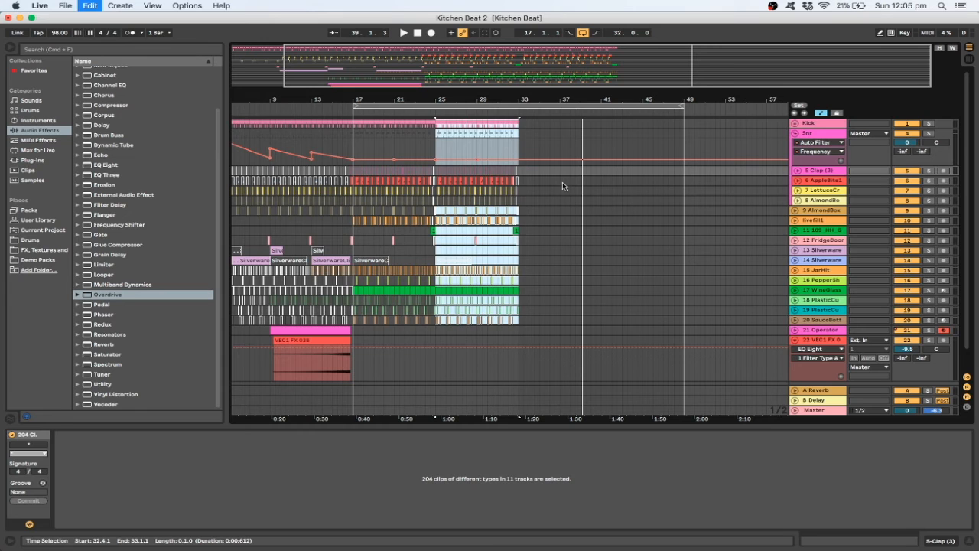
key("super+z")
Step: Reactivate the AlmondBox and livefill1 clips between 24.3.1 and 25.1.1, auditioning the end of the section from 23.4.4
left_click_drag(471, 52, 512, 55)
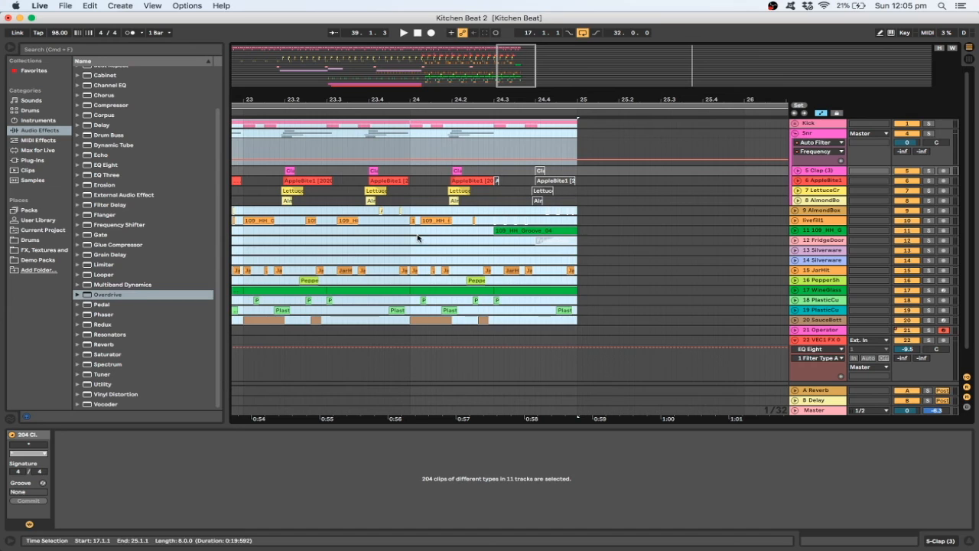
left_click(418, 238)
key("space")
mouse_move(494, 208)
left_mouse_down()
mouse_move(574, 222)
mouse_move(494, 213)
left_mouse_up()
left_click(573, 221)
left_click(405, 261)
key("space")
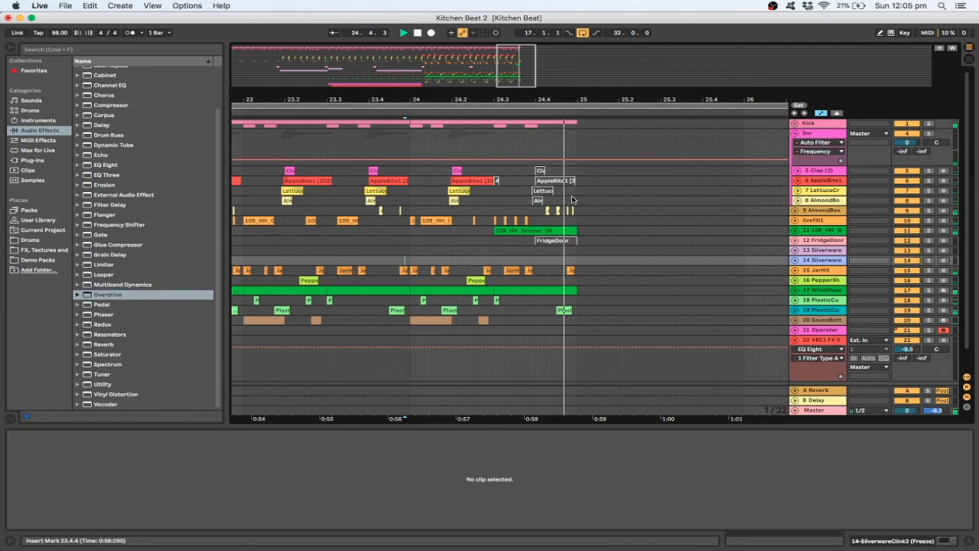
Step: Reactivate the four Snr-group clips at 24.4 and replay the transition from 24.1.3
key("space")
left_click_drag(572, 198, 528, 171)
left_click(437, 181)
key("space")
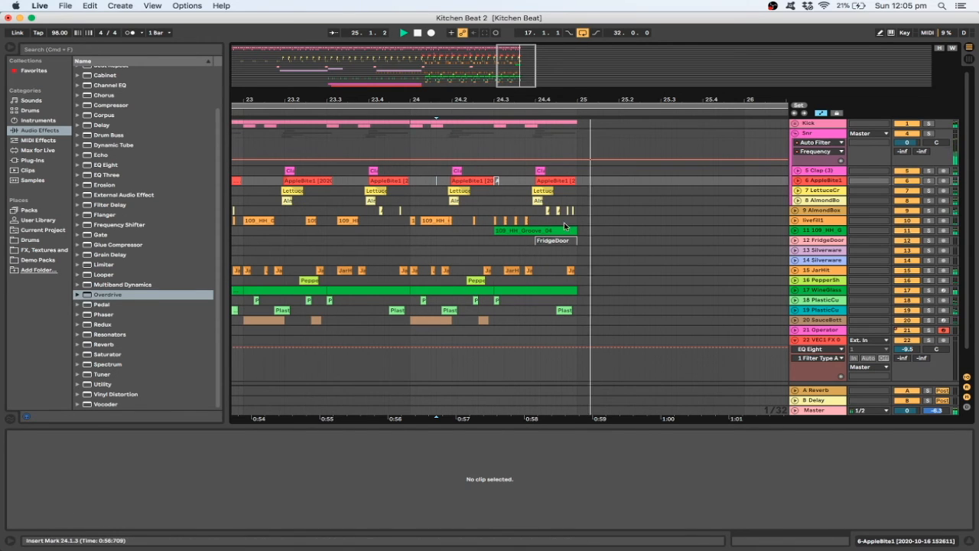
Step: Add a Compressor to the 109_HH_Groove_04 track, sidechained from Snr with a 0.01 ms attack and -26.3 dB threshold
left_click(796, 230)
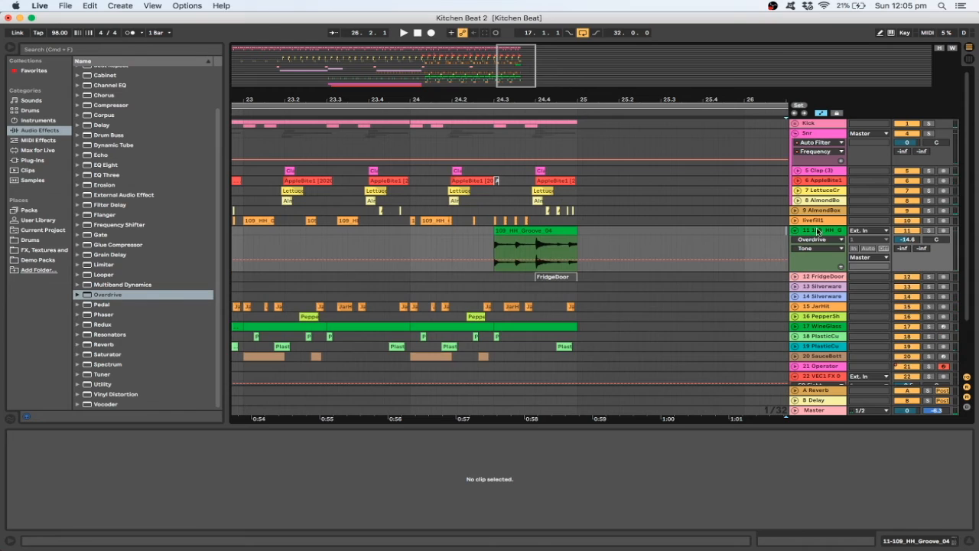
left_click(817, 231)
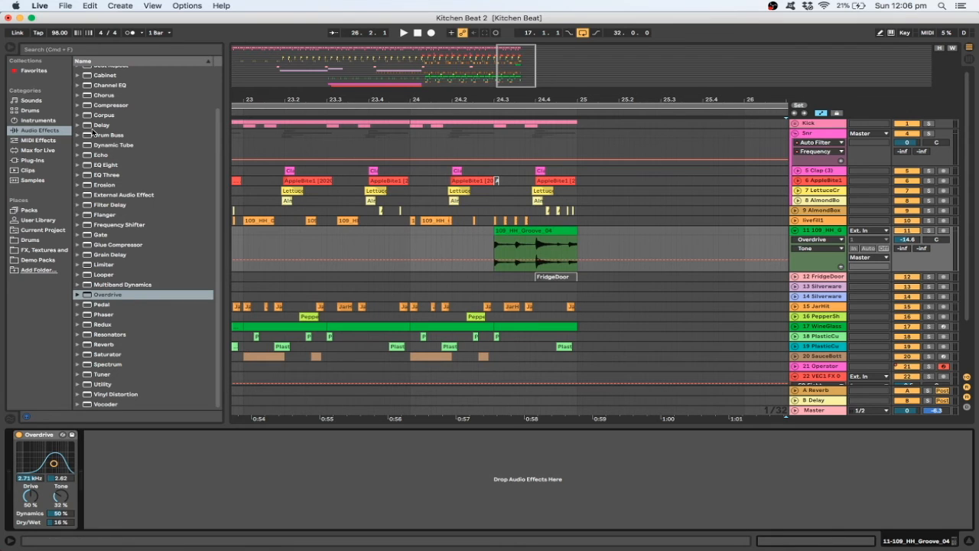
double_click(110, 105)
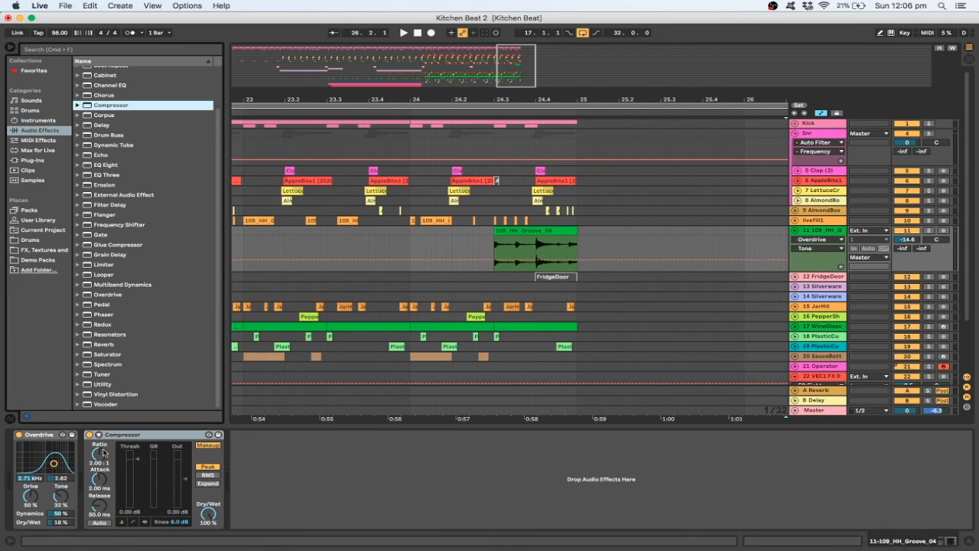
left_click(90, 443)
left_click(107, 452)
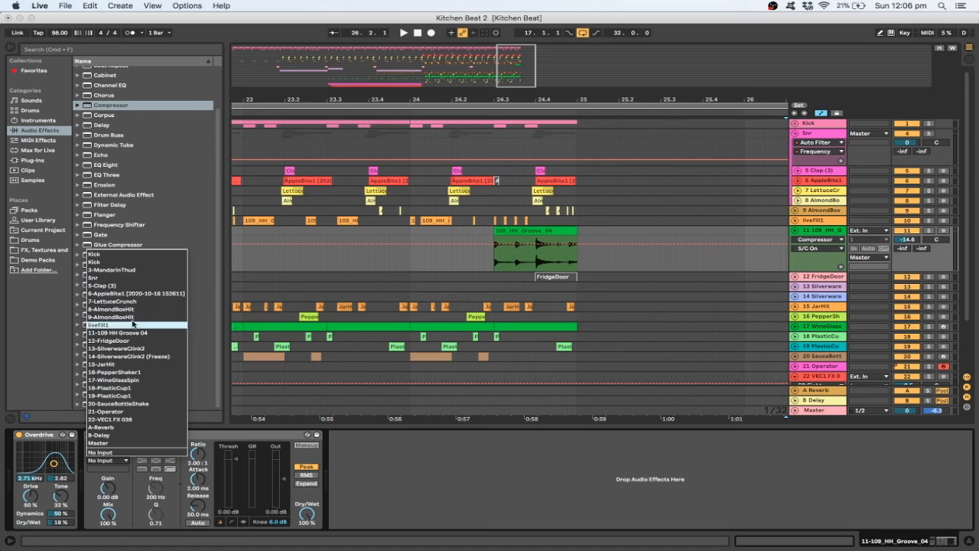
key("Return")
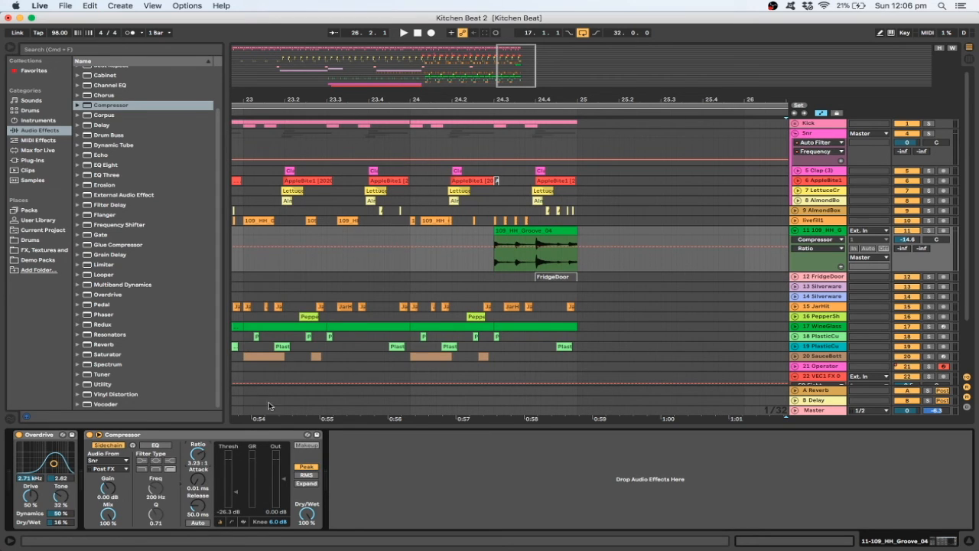
Step: Audition the groove clip from 24.3.1 and raise the Compressor's ratio to 4.34:1
left_click(493, 269)
key("space")
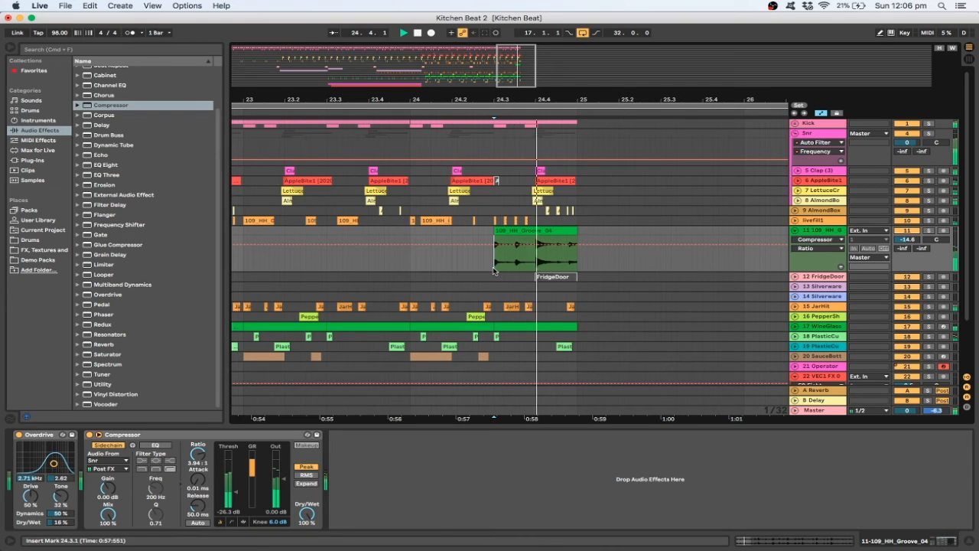
key("space")
key("space")
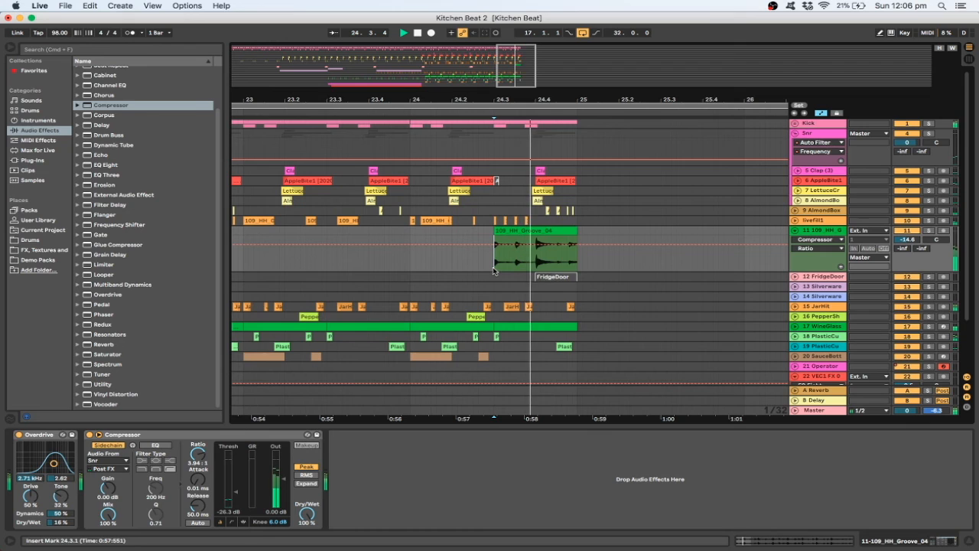
key("space")
key("space")
key("space")
left_click_drag(197, 454, 198, 455)
key("space")
key("space")
key("space")
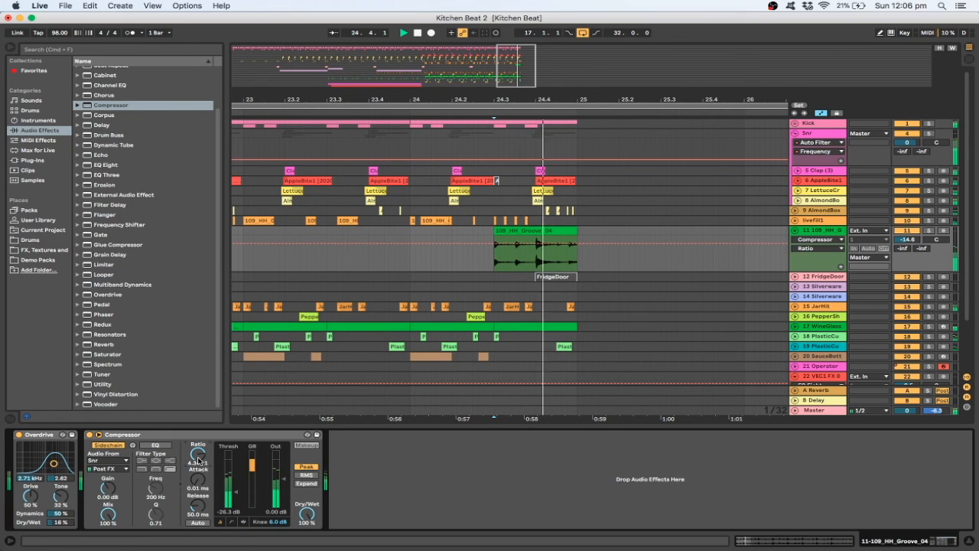
Step: Compare the groove clip with the Compressor bypassed and enabled, replaying from 24.3.1
key("space")
key("space")
left_click(88, 435)
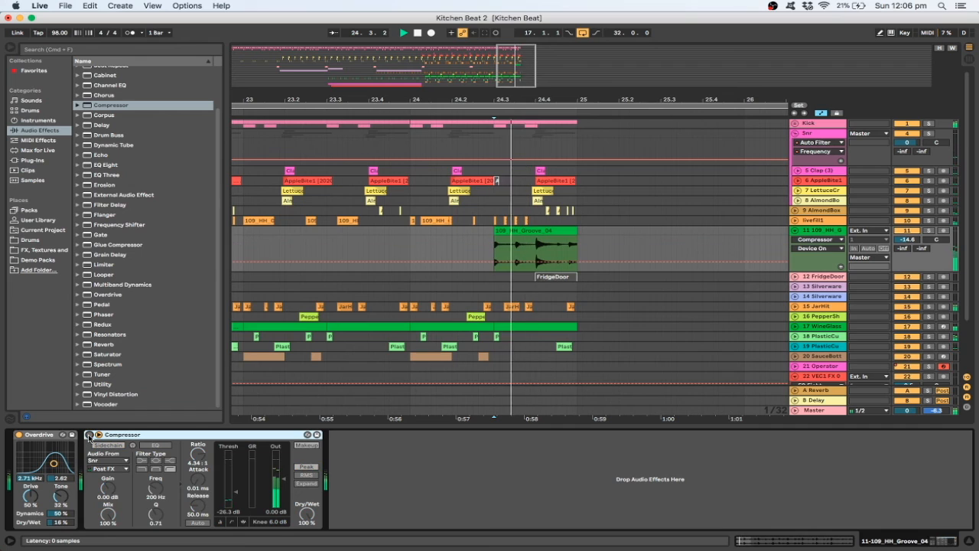
key("space")
key("space")
left_click(88, 435)
key("space")
key("space")
key("space")
key("space")
Step: Play the bars 17–25 section from 16.3.3 to check the revised ending
left_click_drag(512, 100, 582, 77)
scroll(531, 154, "down", 3)
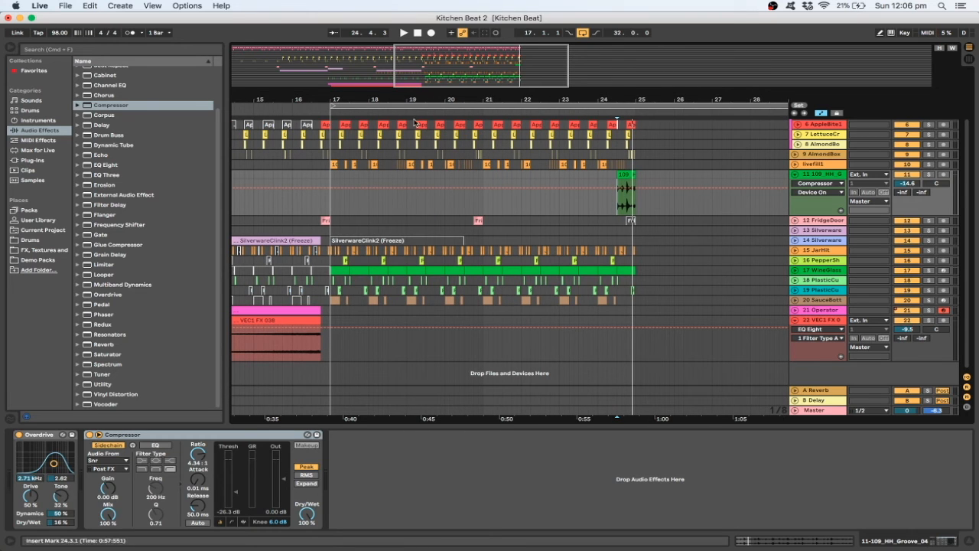
left_click(319, 176)
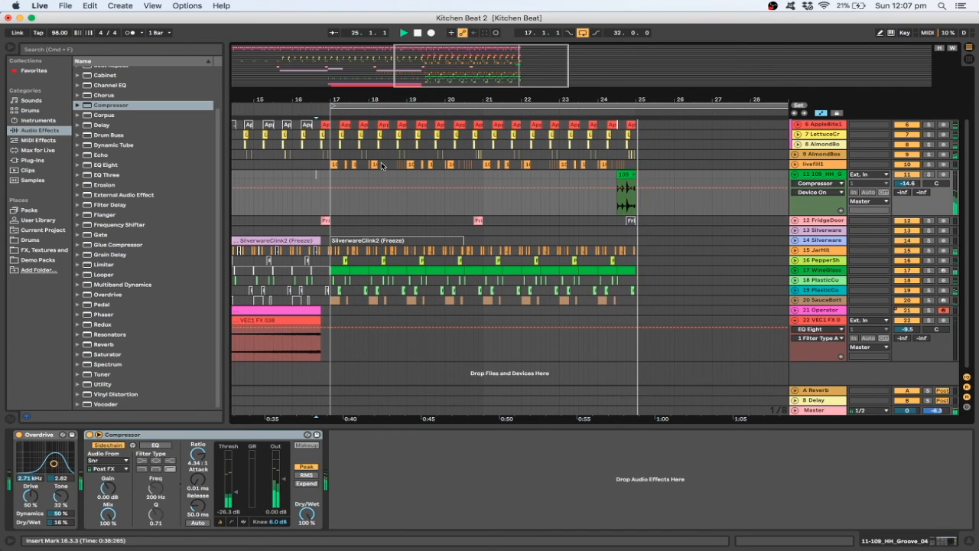
key("space")
Step: Set the fixed grid to 4 Bars and duplicate bars 17–25 of all tracks repeatedly out to bar 49
left_click_drag(497, 82, 520, 59)
right_click(623, 264)
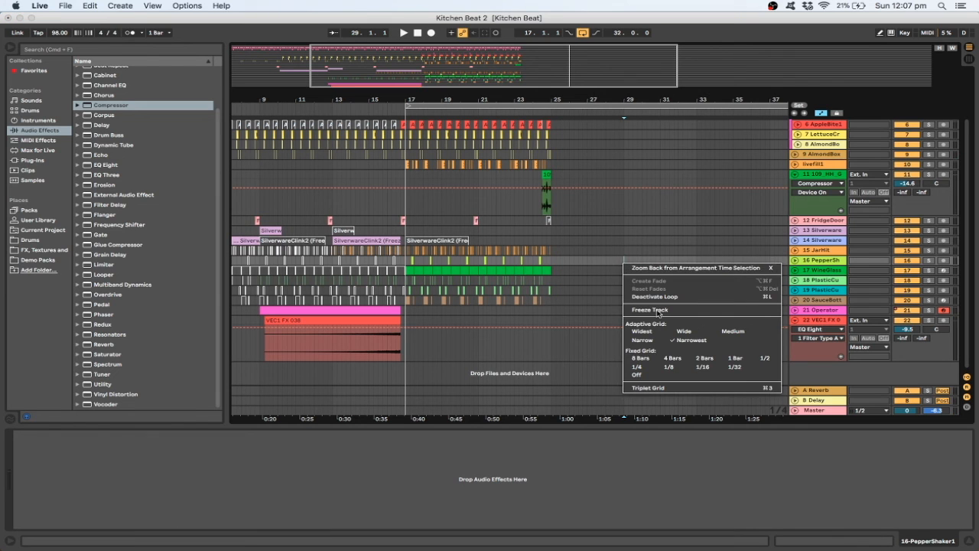
left_click(674, 358)
right_click(630, 267)
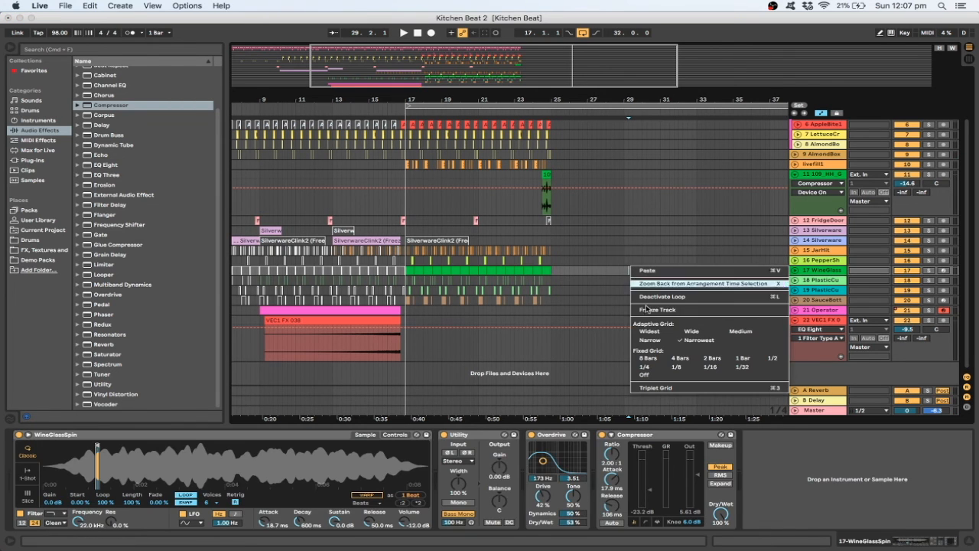
left_click(647, 342)
left_click_drag(552, 303, 410, 97)
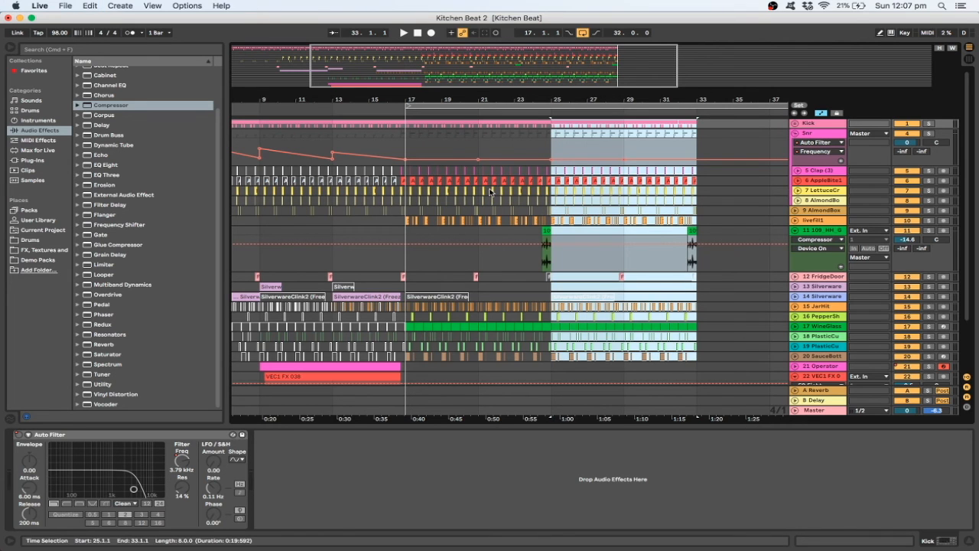
left_click_drag(521, 69, 553, 68)
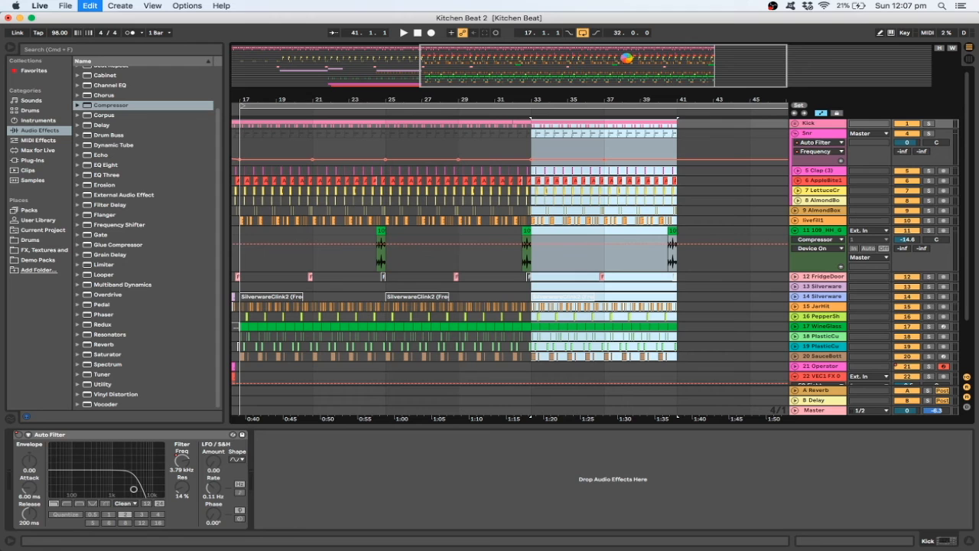
left_click_drag(399, 100, 549, 67)
Step: Copy the Operator and VEC1 FX 038 clips from bars 9–17 and paste them at bar 41
scroll(503, 199, "down", 4)
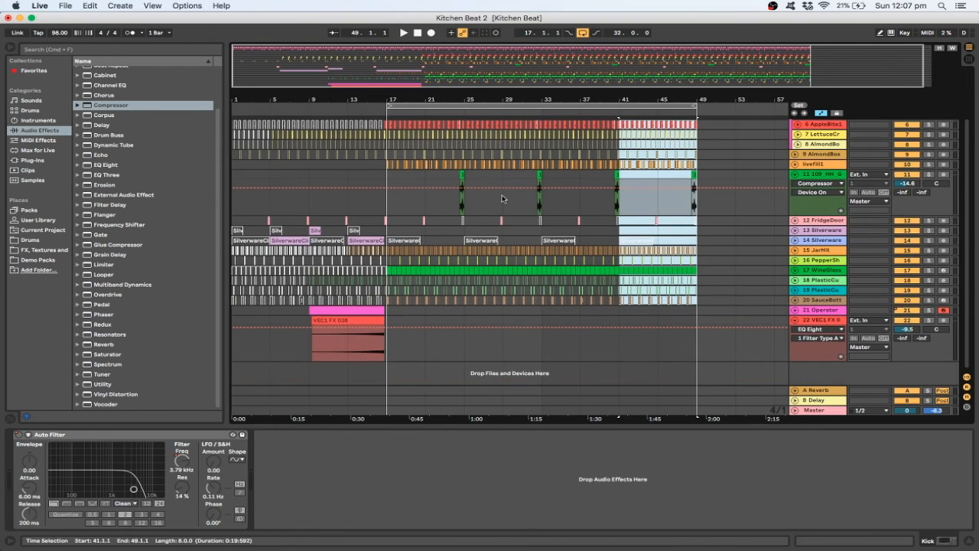
left_click_drag(309, 325, 393, 336)
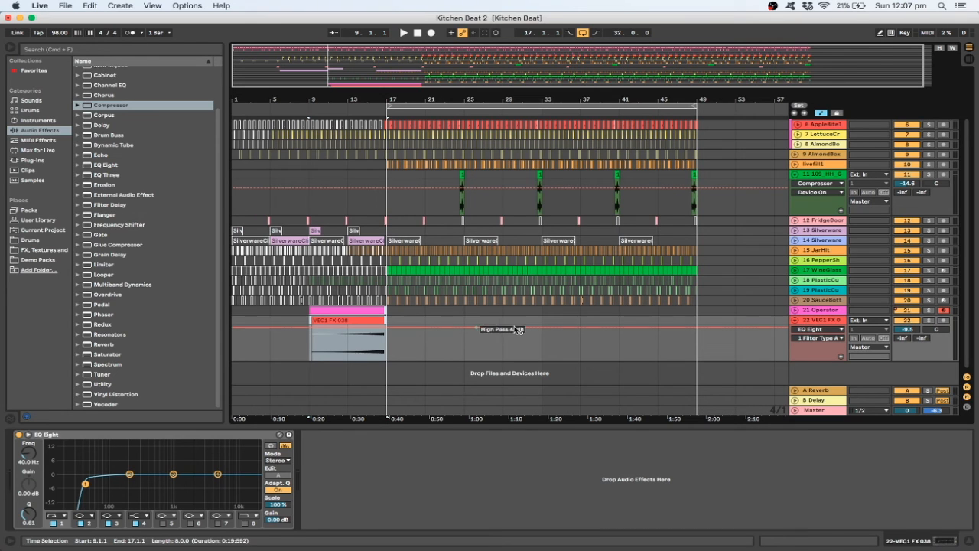
left_click(621, 311)
key("ctrl+v")
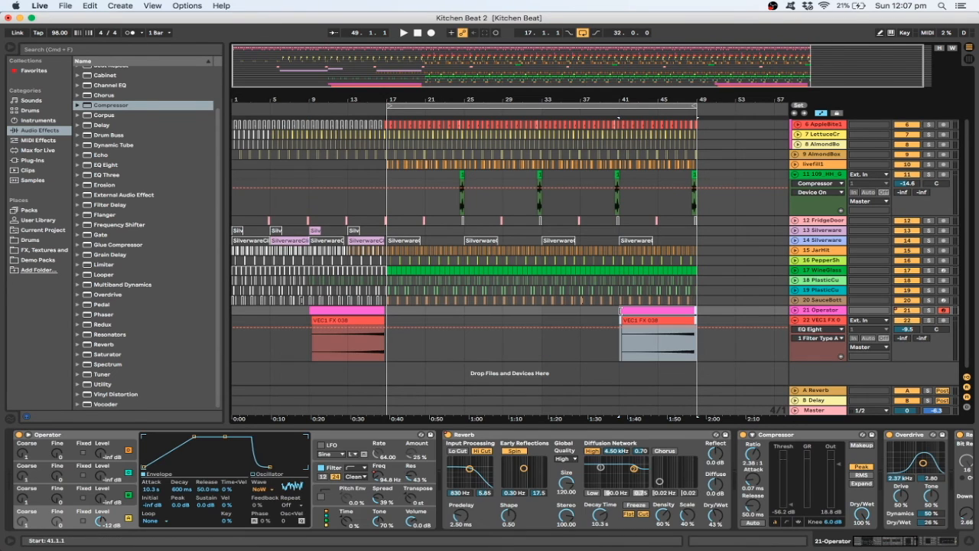
Step: Play the pasted riser section from bar 41 and look closely at its clips
left_click_drag(624, 61, 774, 48)
key("space")
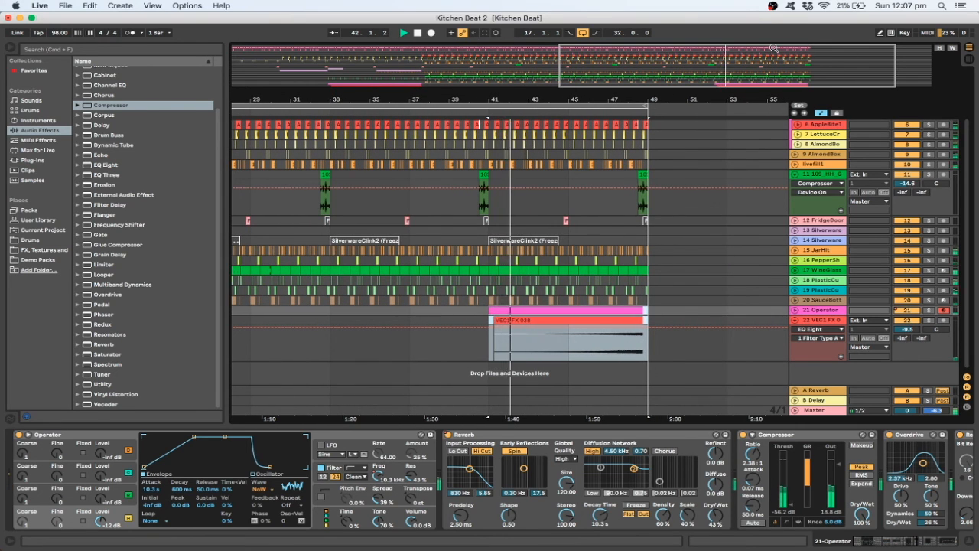
left_click_drag(773, 47, 779, 49)
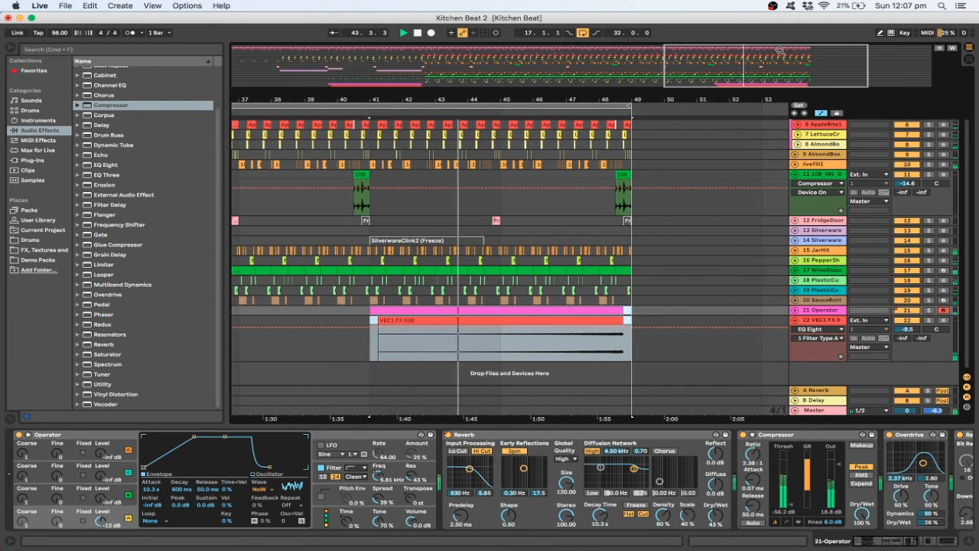
Step: Unfold the Operator track and extend the end of its clip at bar 41 to 49.1.1
left_click(658, 251)
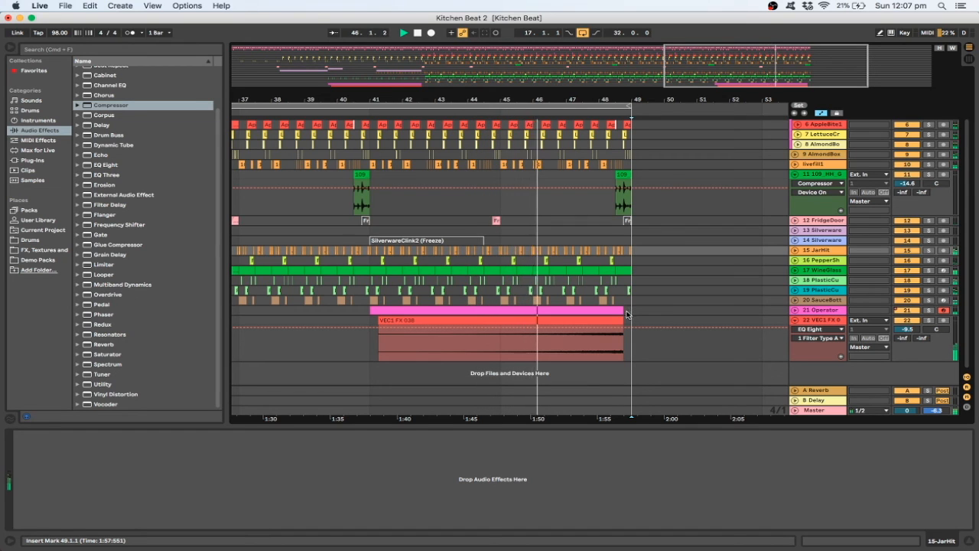
left_click(795, 321)
left_click(795, 321)
left_click(793, 312)
left_click(794, 310)
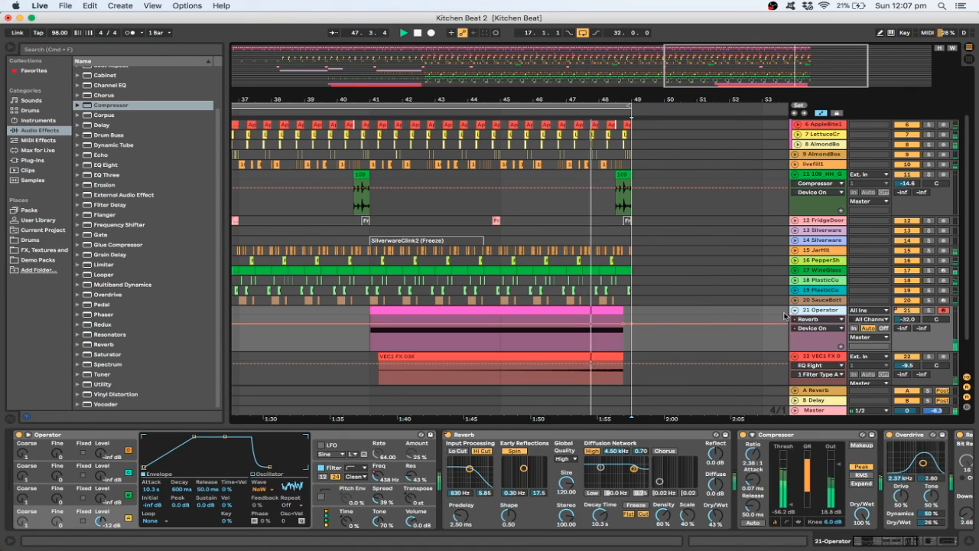
left_click(628, 311)
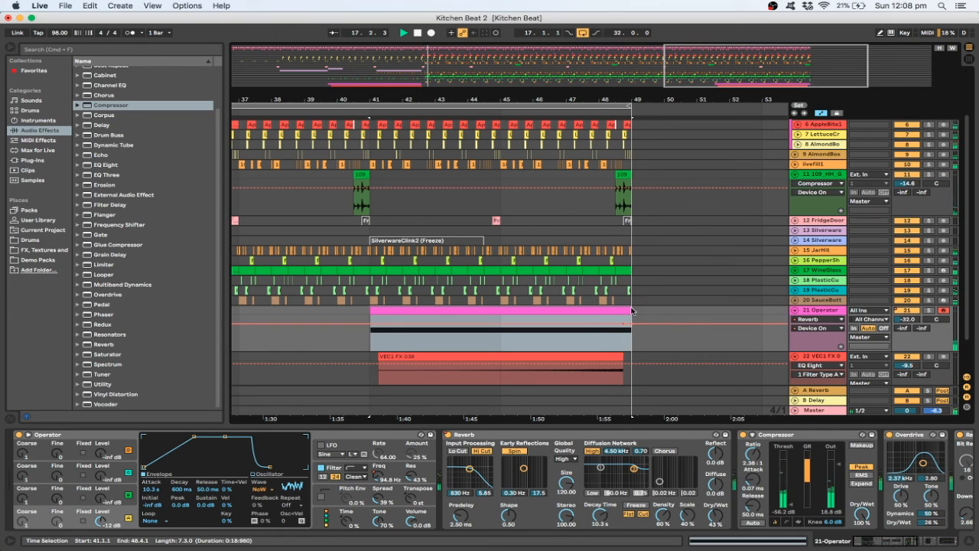
left_click(362, 313)
Step: Extend the end of the second VEC1 FX 038 clip to 49.1.1 and play from 41.1.1
scroll(362, 313, "down", 3)
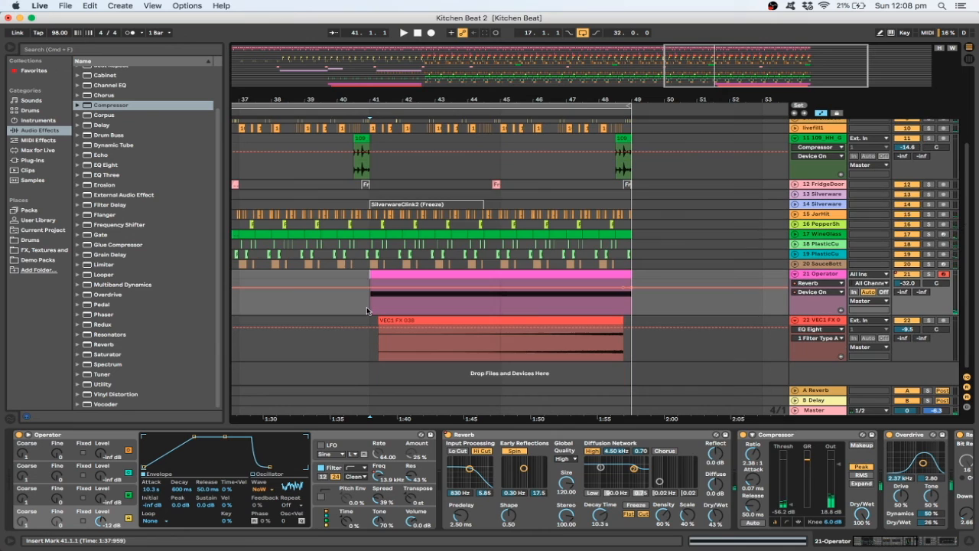
mouse_move(616, 317)
left_mouse_down()
mouse_move(638, 319)
mouse_move(624, 318)
left_mouse_up()
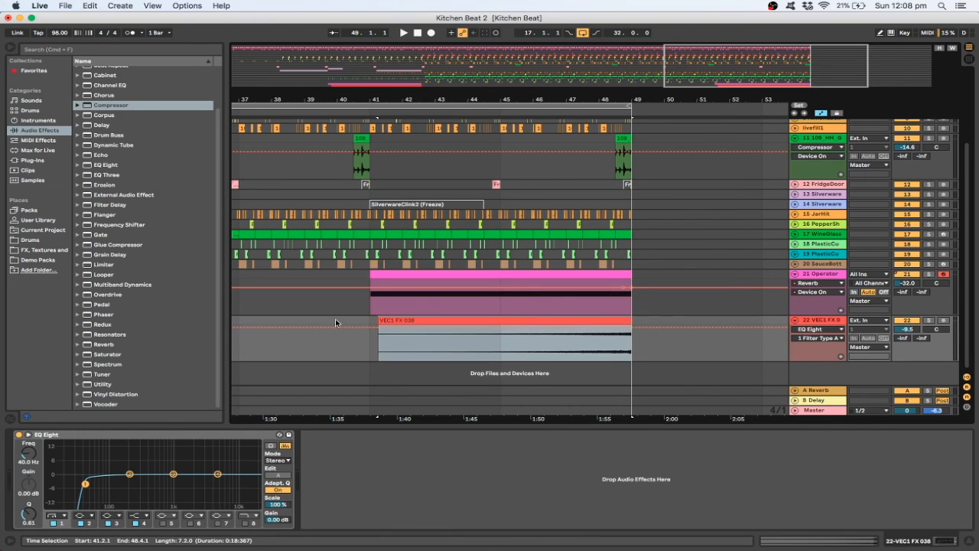
left_click(364, 321)
key("space")
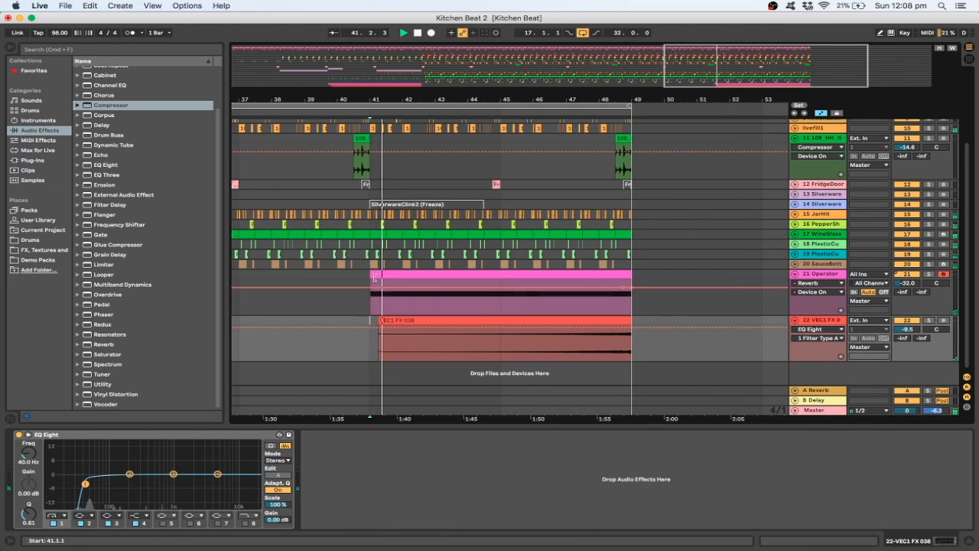
Step: Copy only the Operator clip from bars 41–49 and paste it at bar 25
left_click_drag(368, 278, 606, 324)
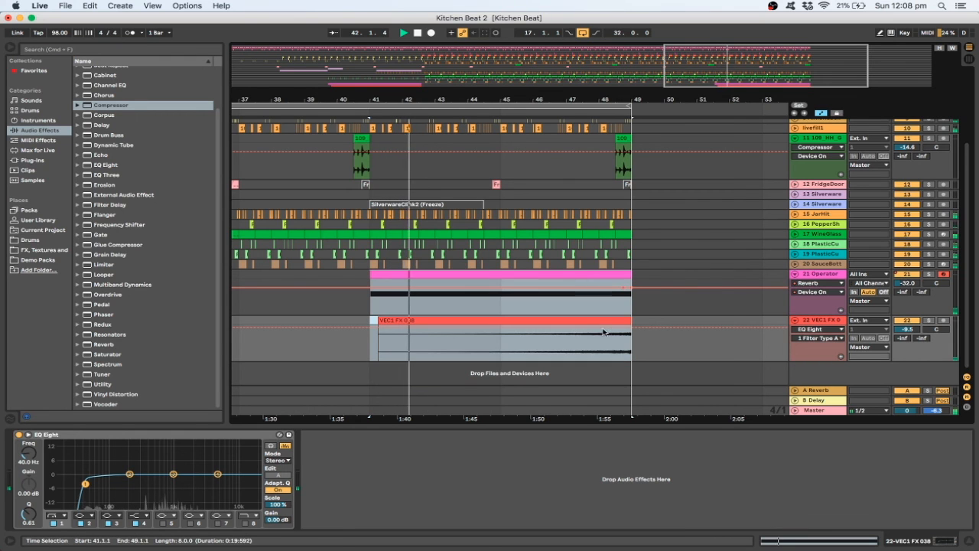
left_click(608, 270)
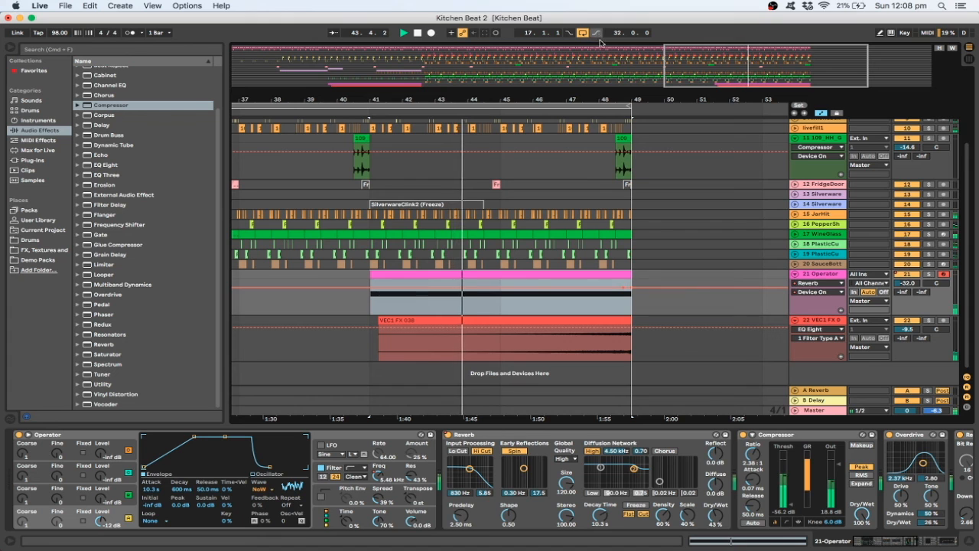
left_click_drag(756, 60, 574, 32)
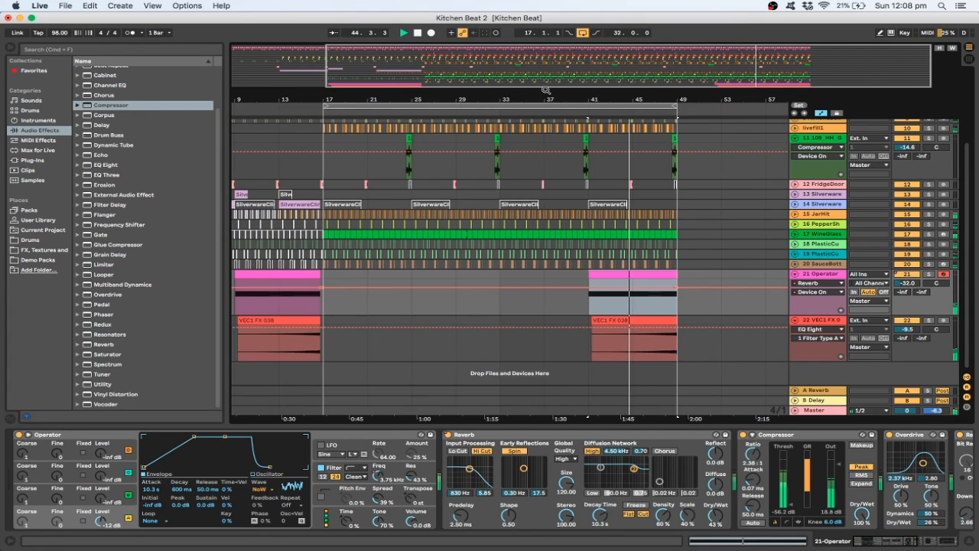
left_click(415, 277)
key("super+v")
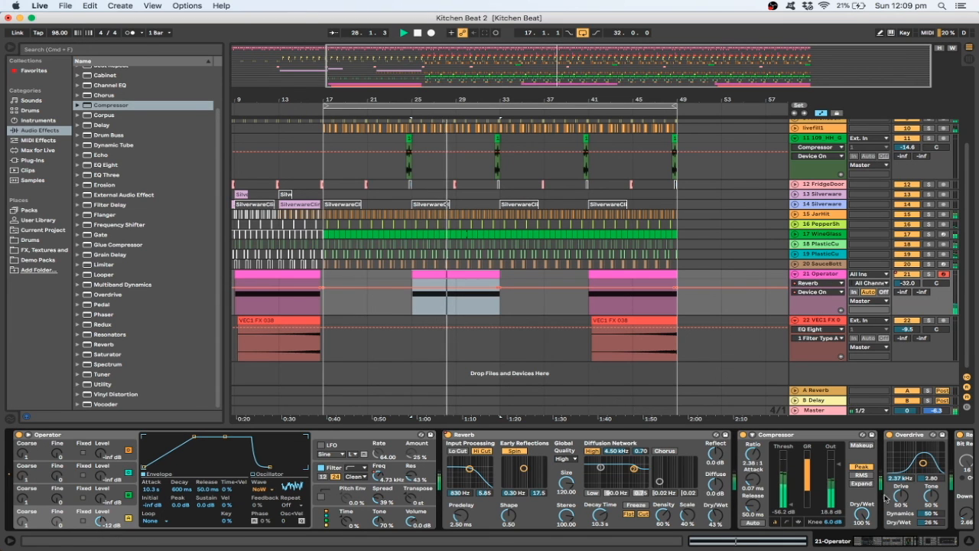
Step: Show the Operator track's Filter Freq automation and play the pasted section from 25.1.1
left_click(379, 475)
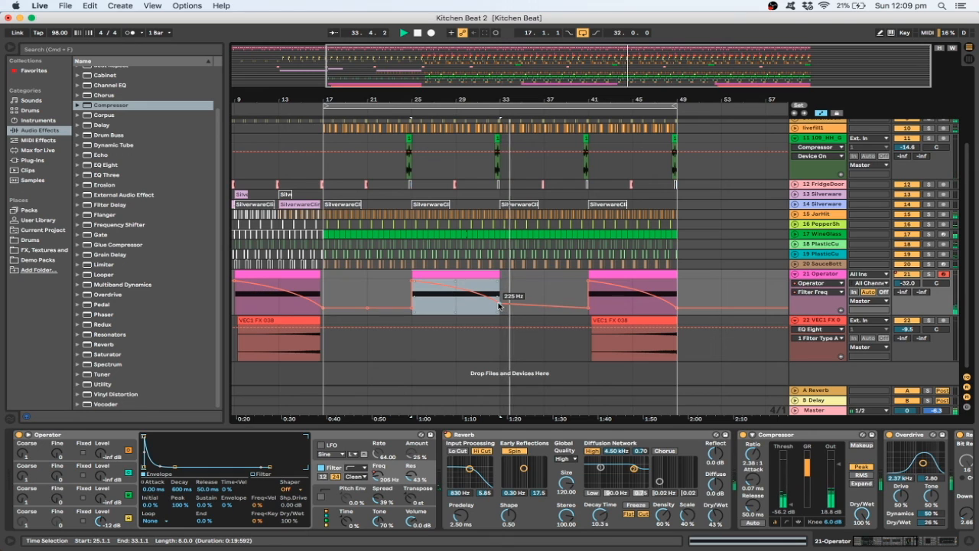
left_click(405, 282)
key("space")
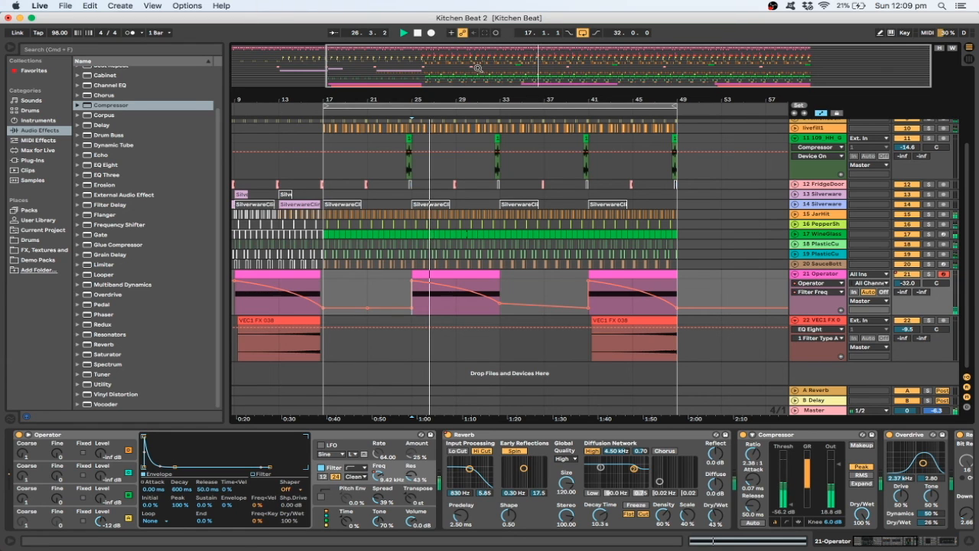
Step: Deactivate the 109_HH_Groove clips just before bars 25 and 41 and play from 17.1.1
left_click_drag(490, 61, 491, 84)
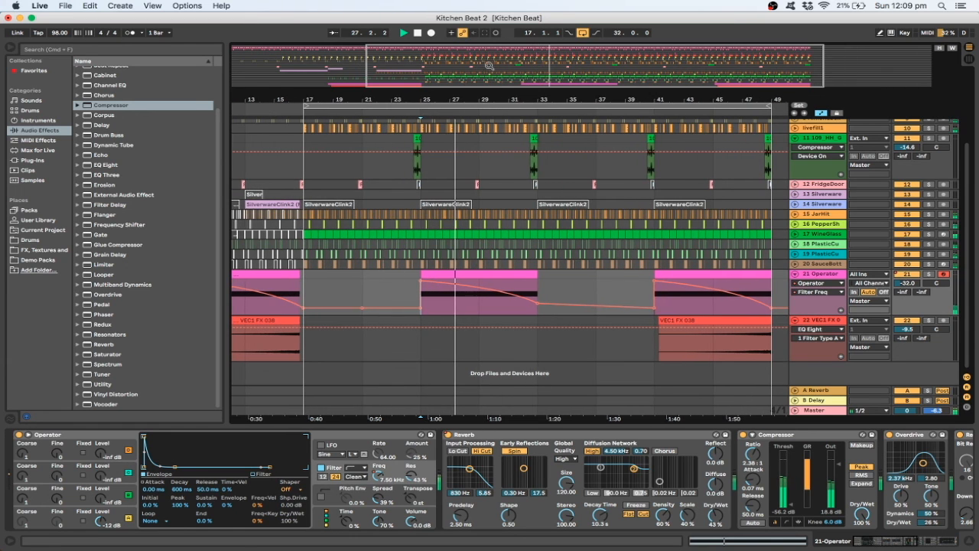
left_click(415, 139)
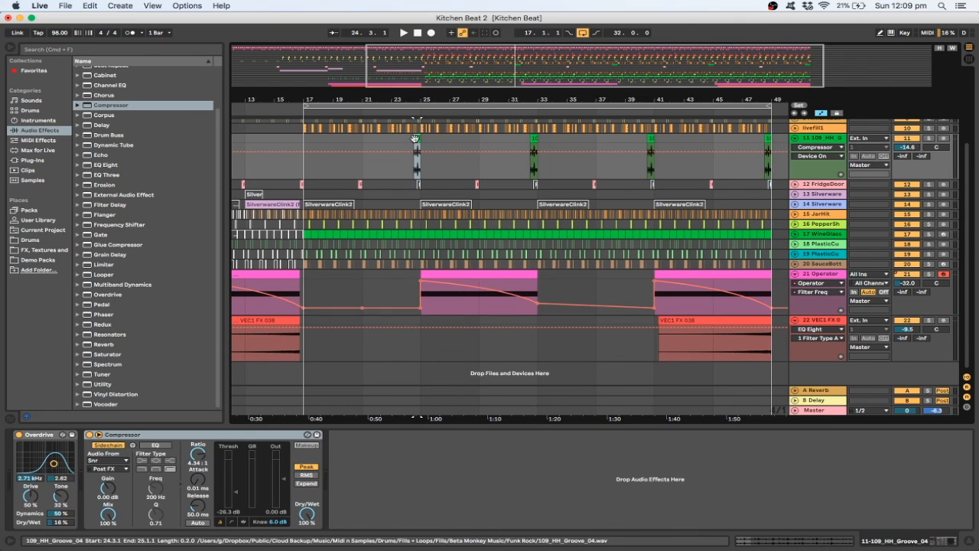
left_click(415, 140)
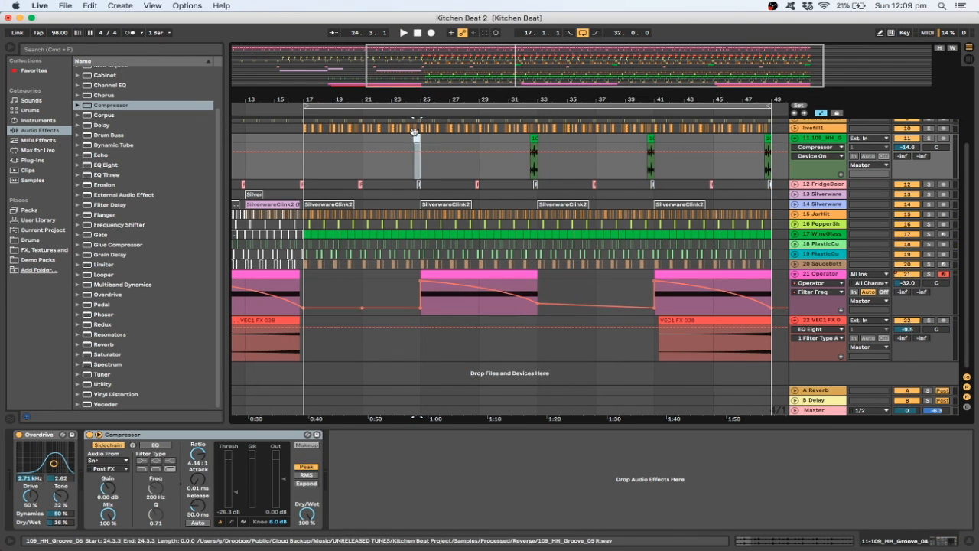
left_click(651, 140)
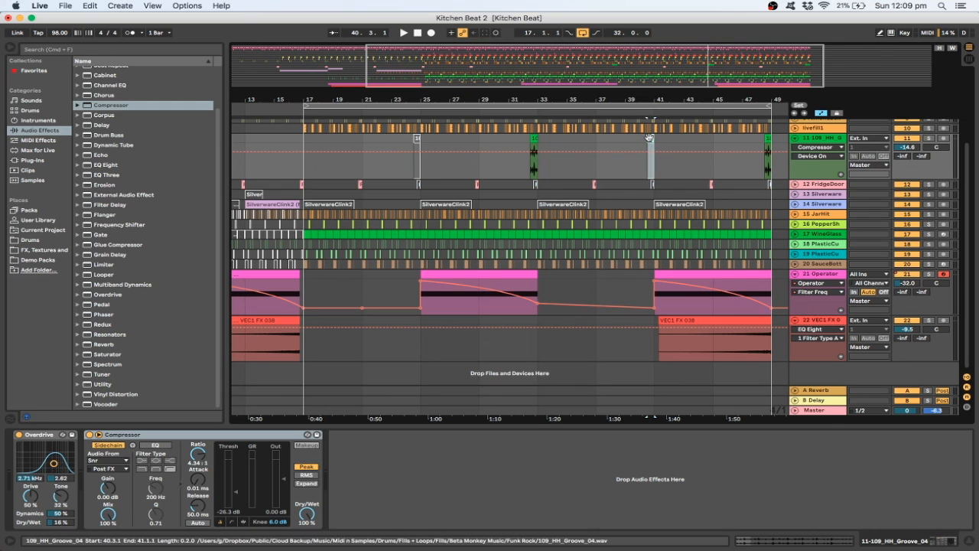
left_click(310, 170)
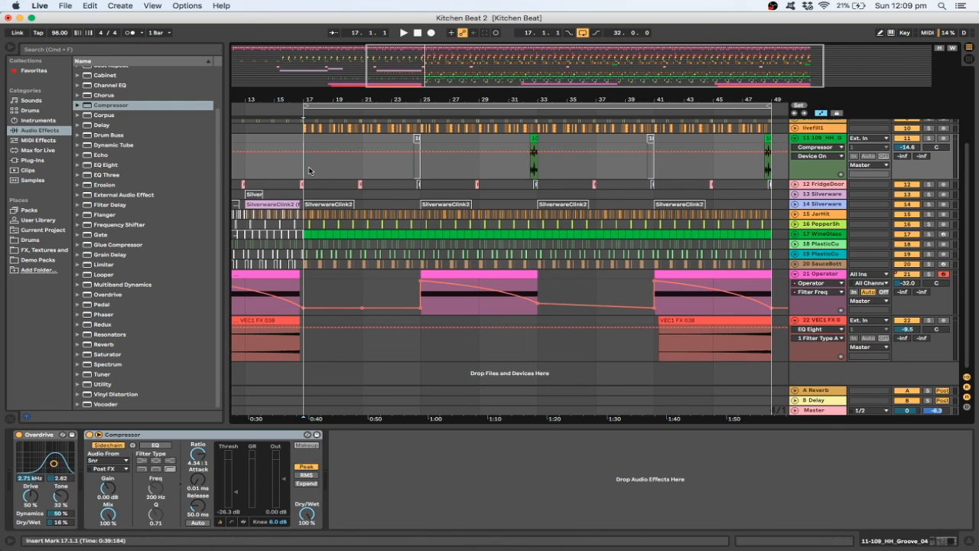
key("space")
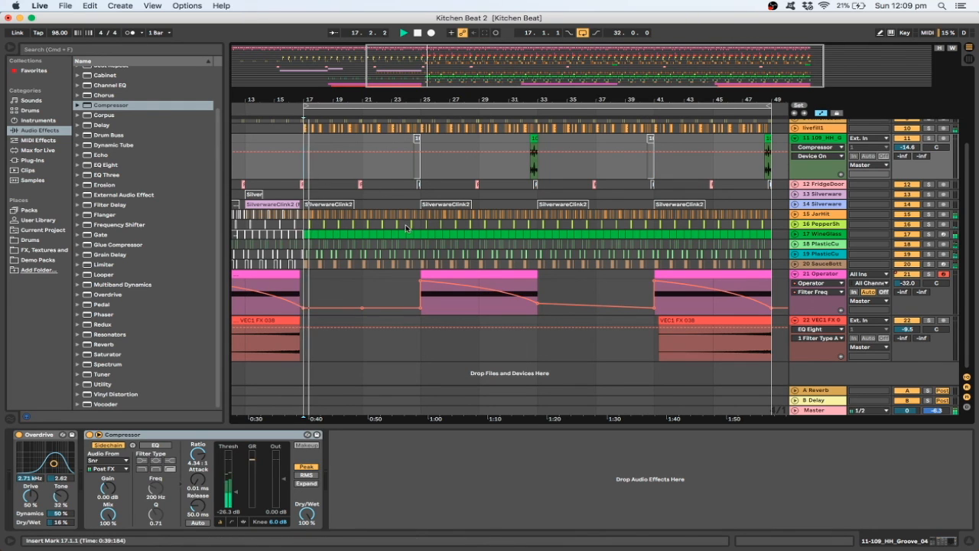
Step: Using the Narrowest adaptive grid, extend the Operator's Speaker On mute before bar 33 back to the start of the groove fill
right_click(909, 285)
left_click(891, 283)
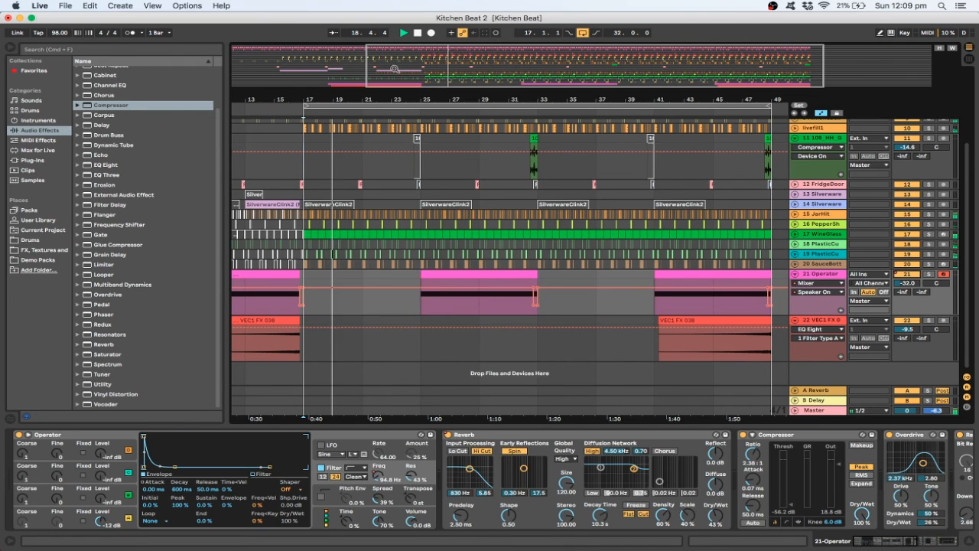
left_click_drag(403, 99, 402, 126)
left_click_drag(504, 65, 560, 75)
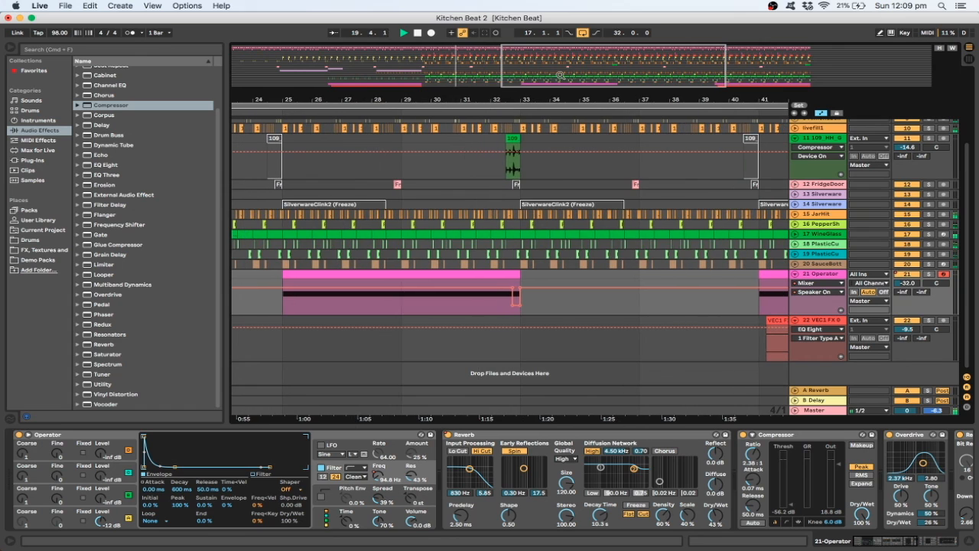
right_click(558, 309)
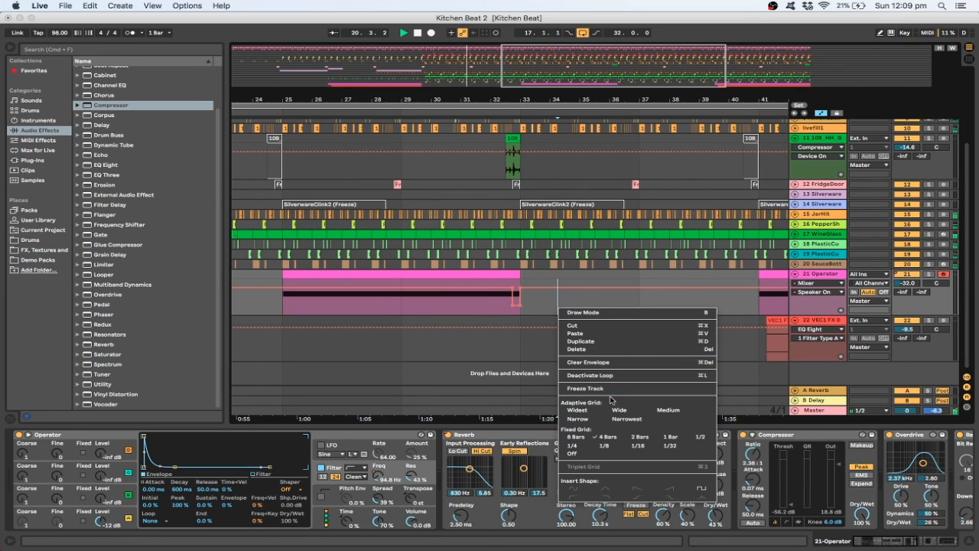
left_click(625, 420)
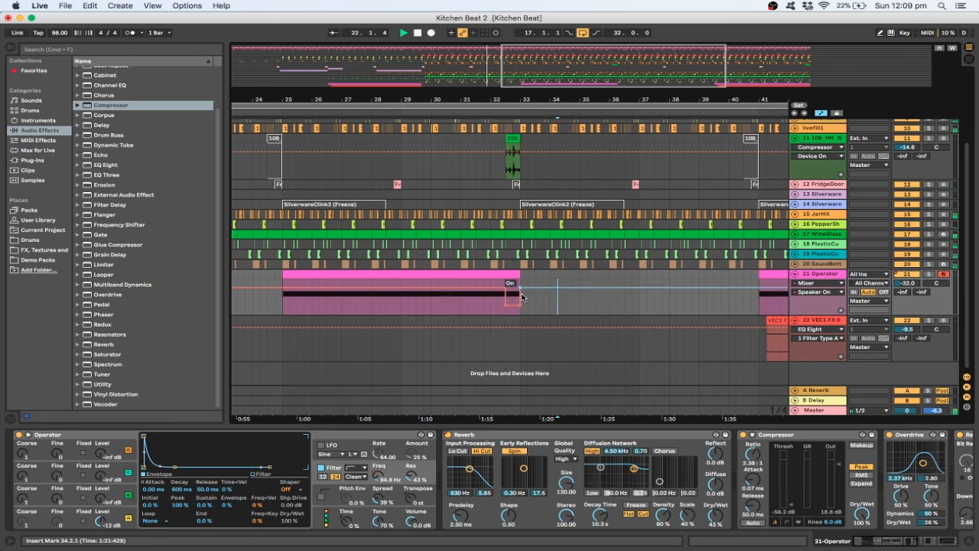
Step: Fold the VEC1 FX, Operator and 109_HH_Groove tracks and show the whole arrangement from bar 1 past bar 49
left_click_drag(548, 59, 444, 47)
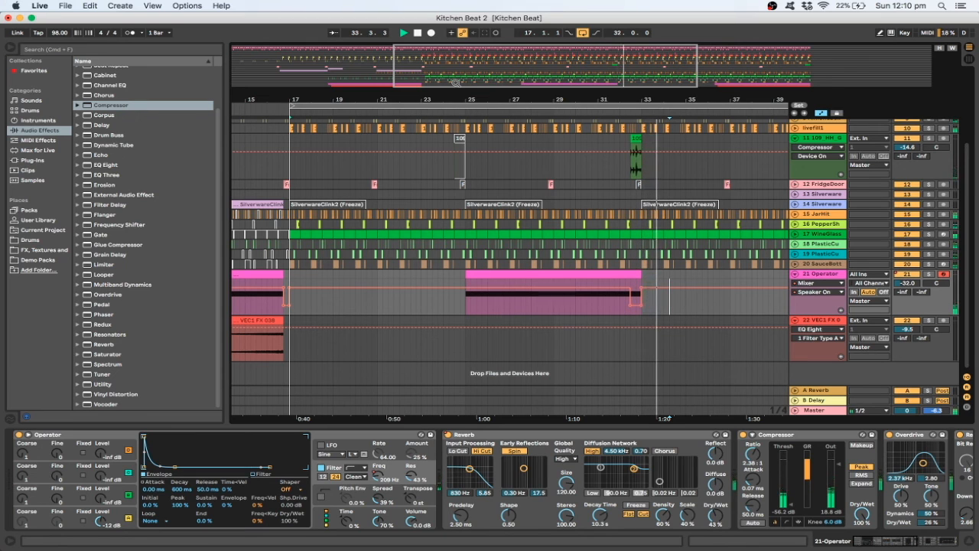
left_click_drag(446, 100, 391, 73)
left_click_drag(566, 61, 568, 61)
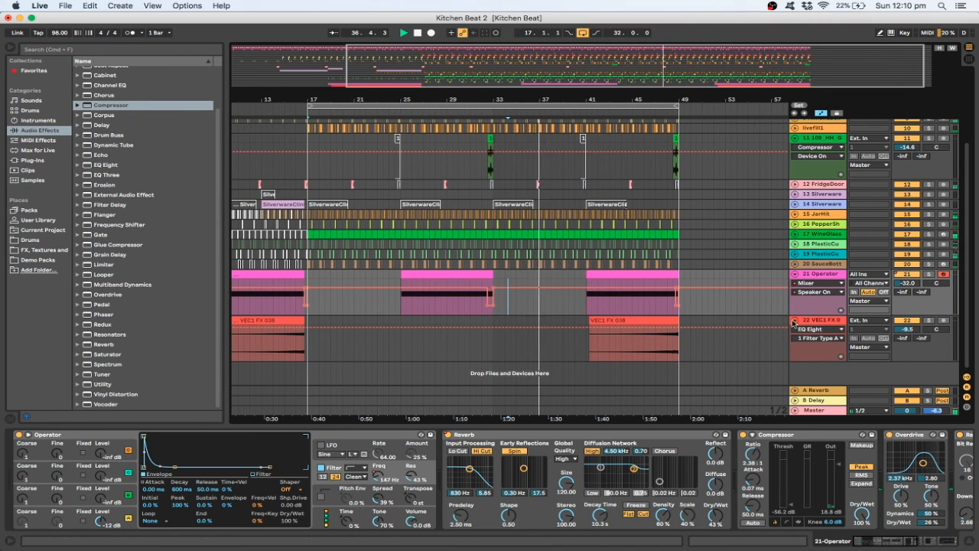
left_click(795, 320)
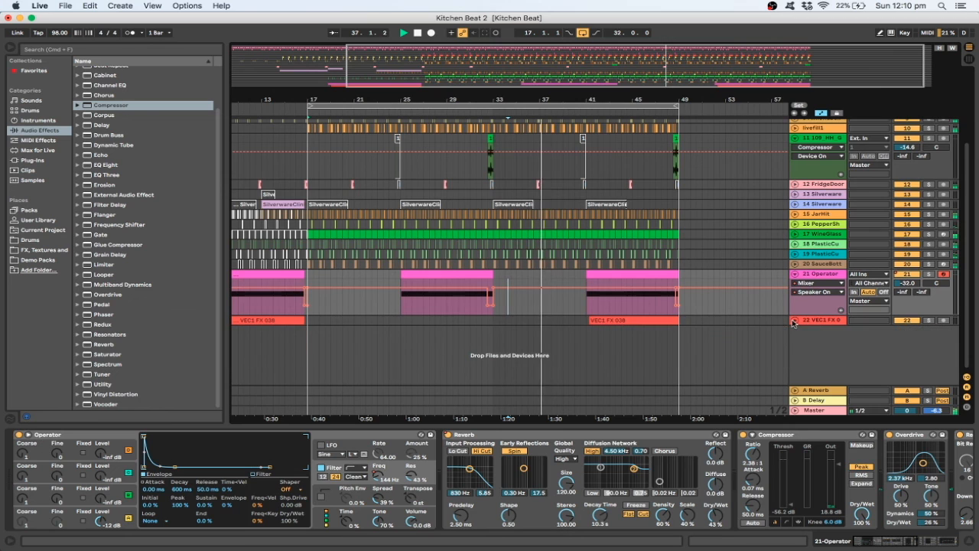
left_click(795, 276)
scroll(753, 218, "up", 3)
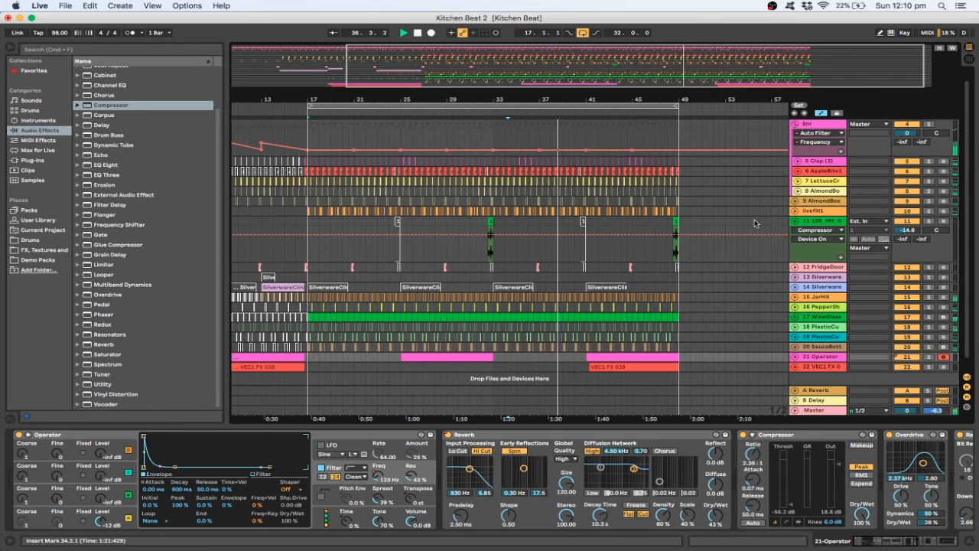
left_click(795, 220)
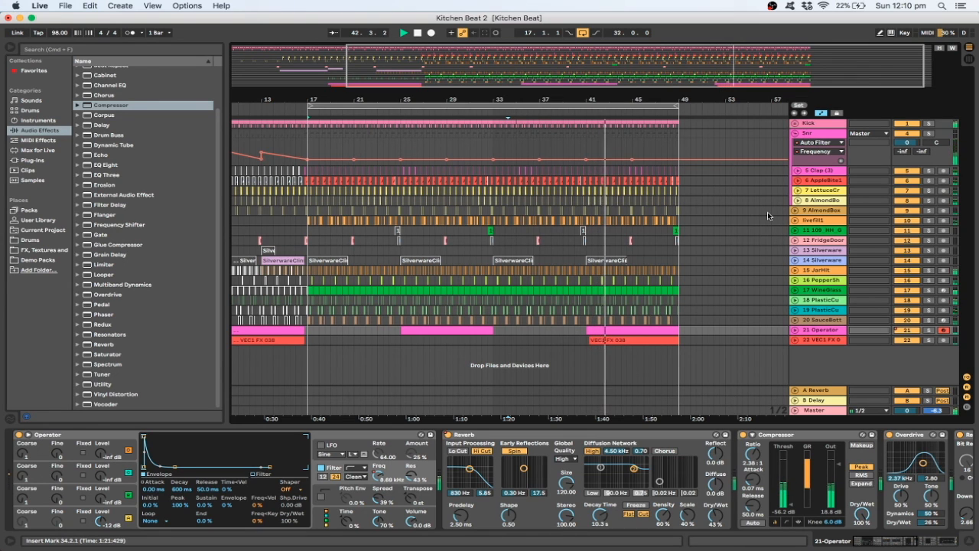
left_click_drag(365, 100, 438, 90)
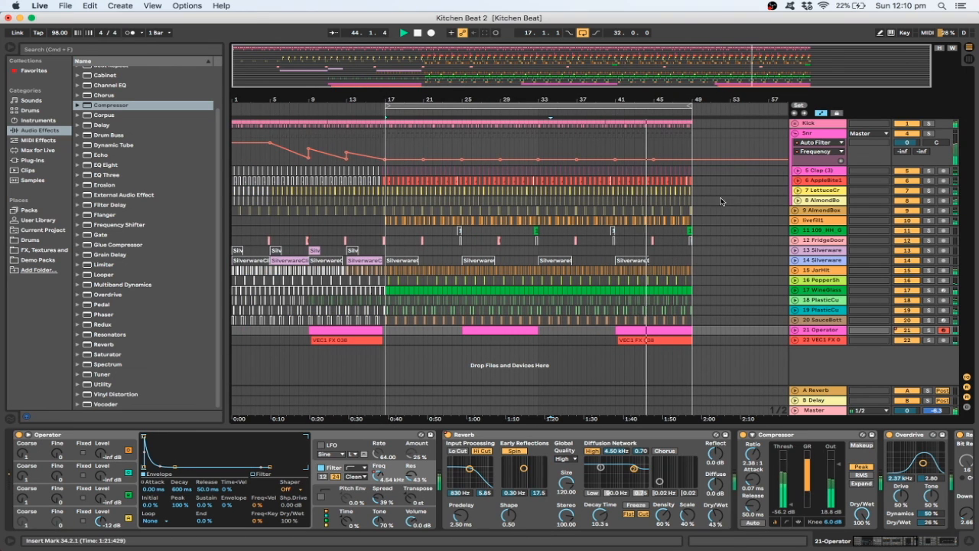